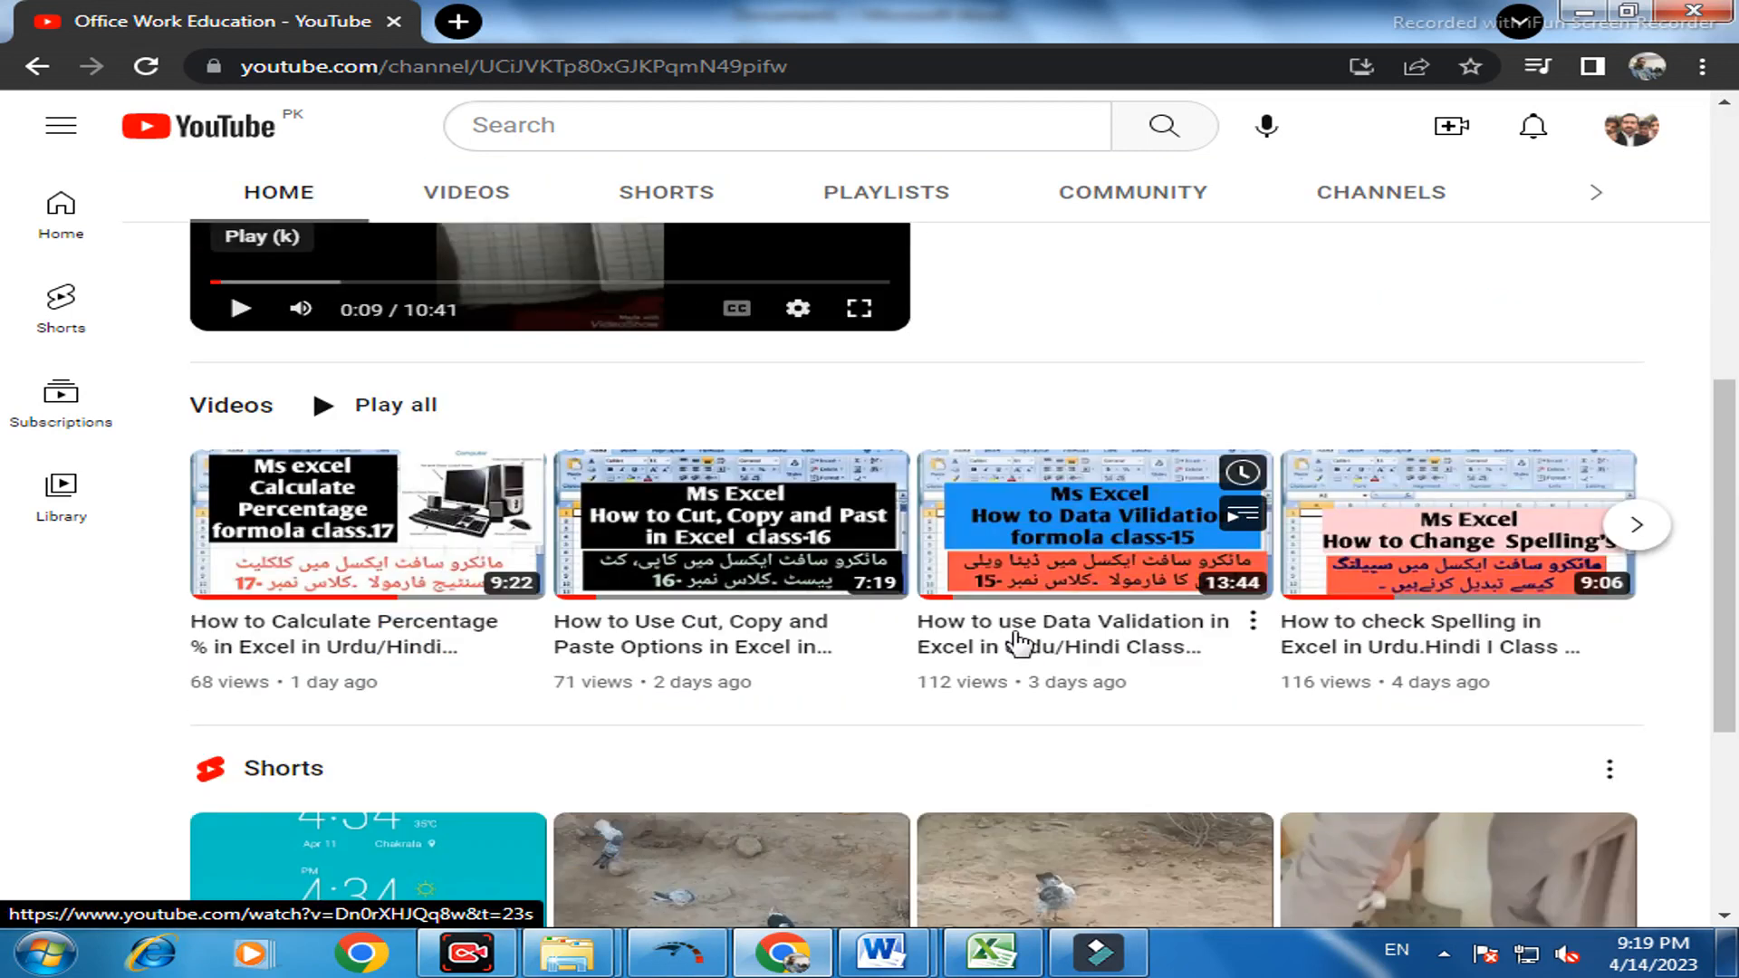
Look over the Office Work Education channel's home page, from its banner and featured video down to the Shorts row
scroll(1014, 643, "down", 1)
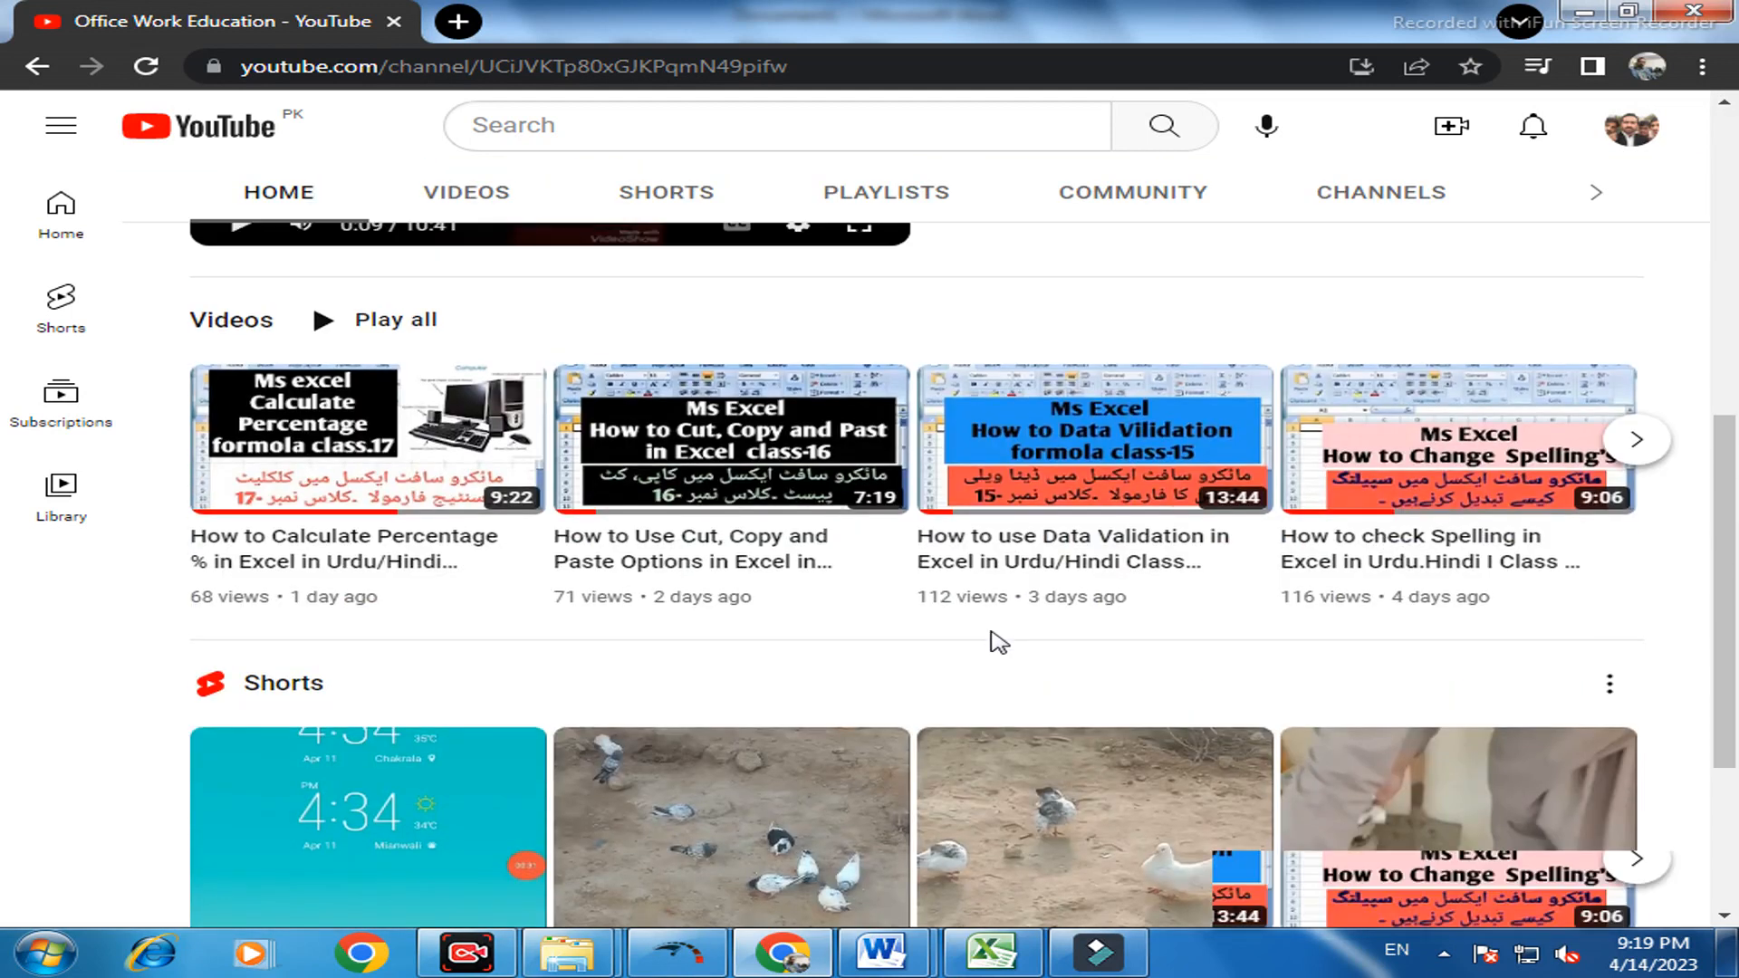
scroll(996, 641, "up", 6)
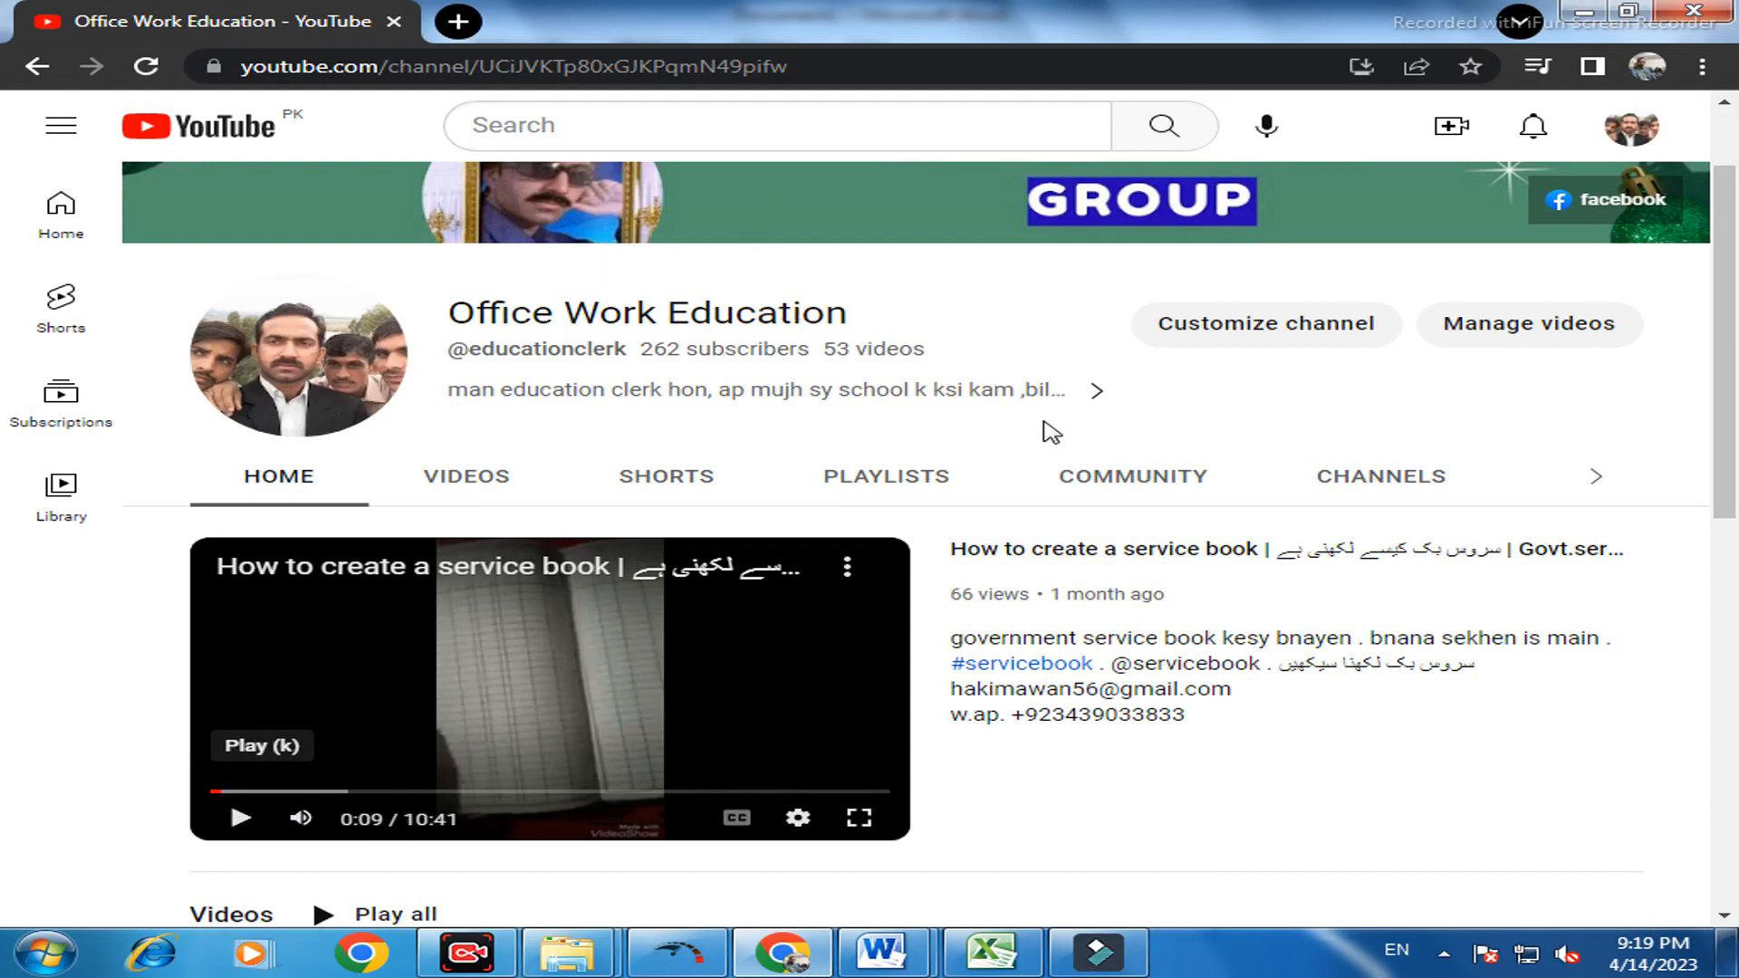
scroll(1024, 454, "down", 7)
scroll(1024, 457, "down", 3)
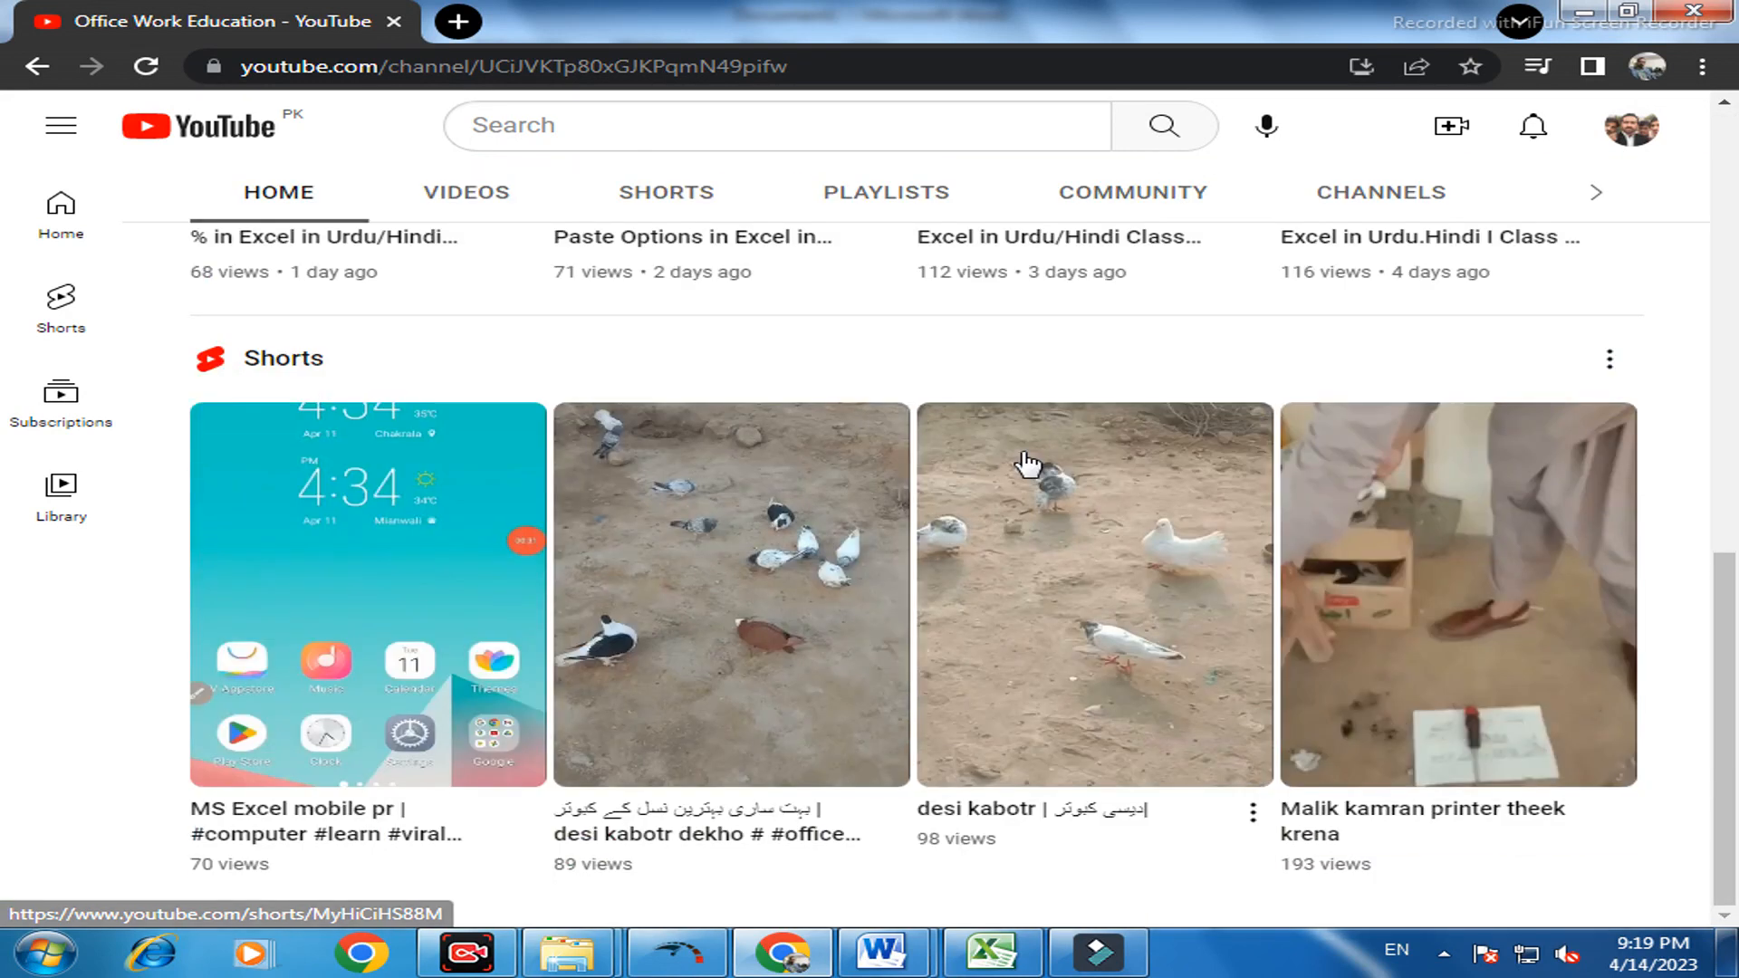
scroll(796, 404, "up", 8)
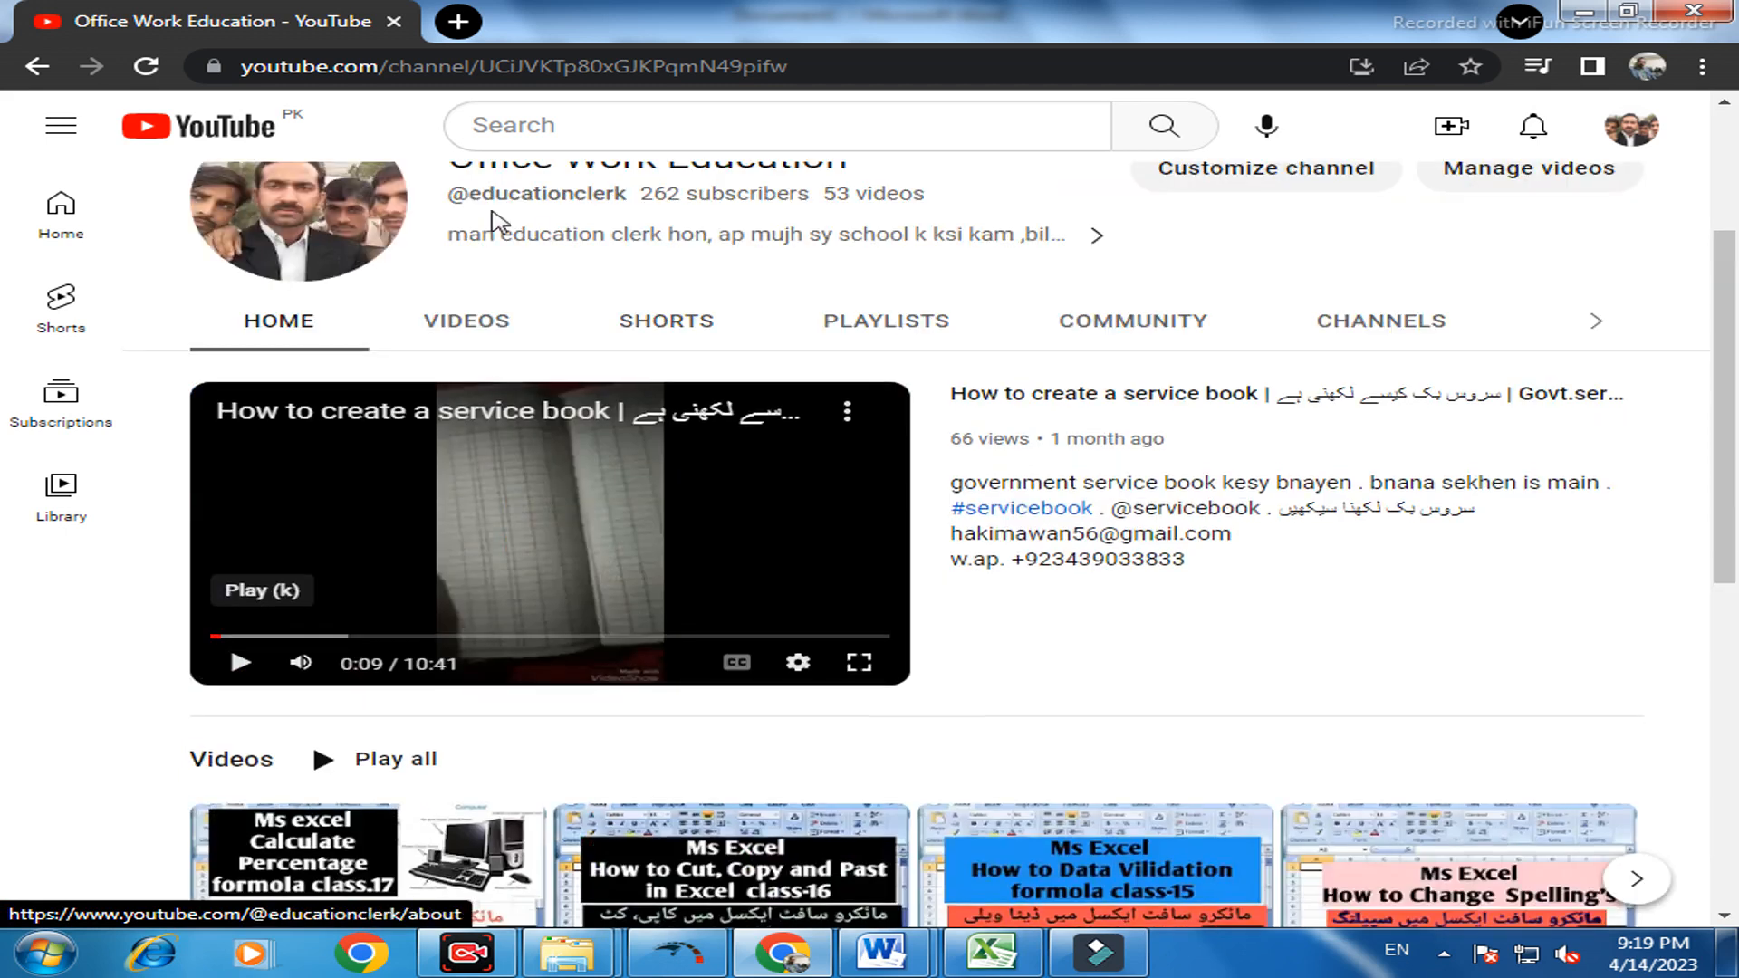
Open the channel's list of videos and browse the Excel, computer course and office lessons, returning to the latest uploads
left_click(449, 327)
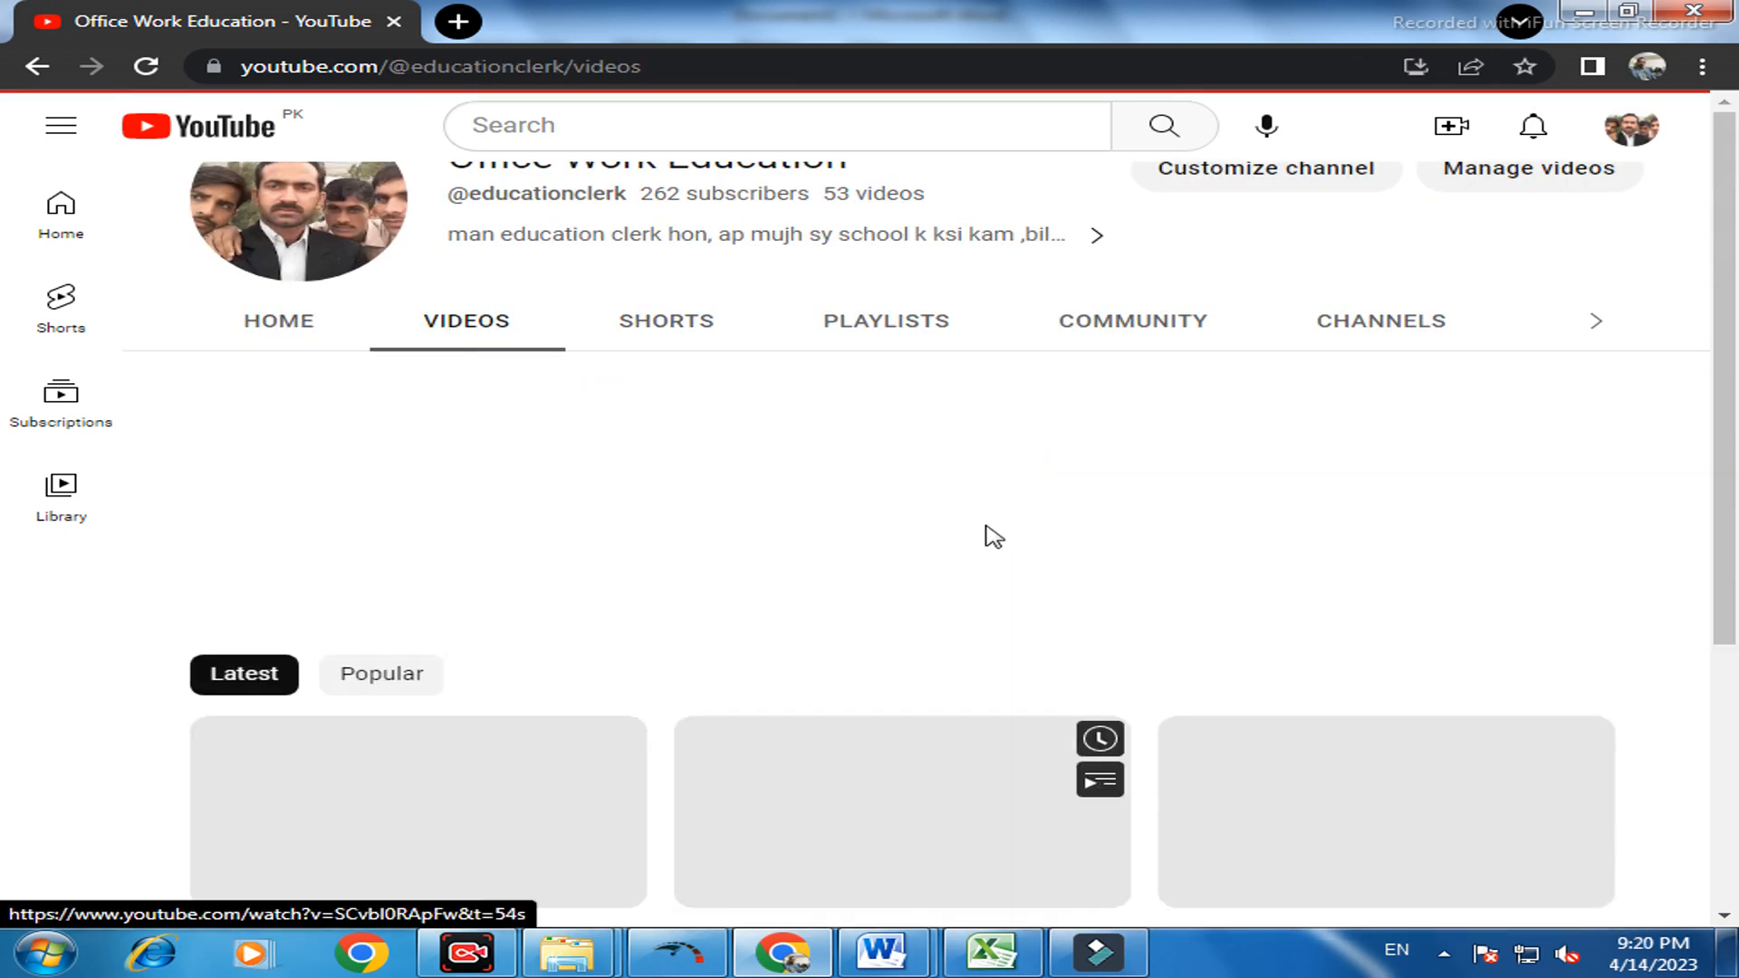
scroll(987, 540, "down", 4)
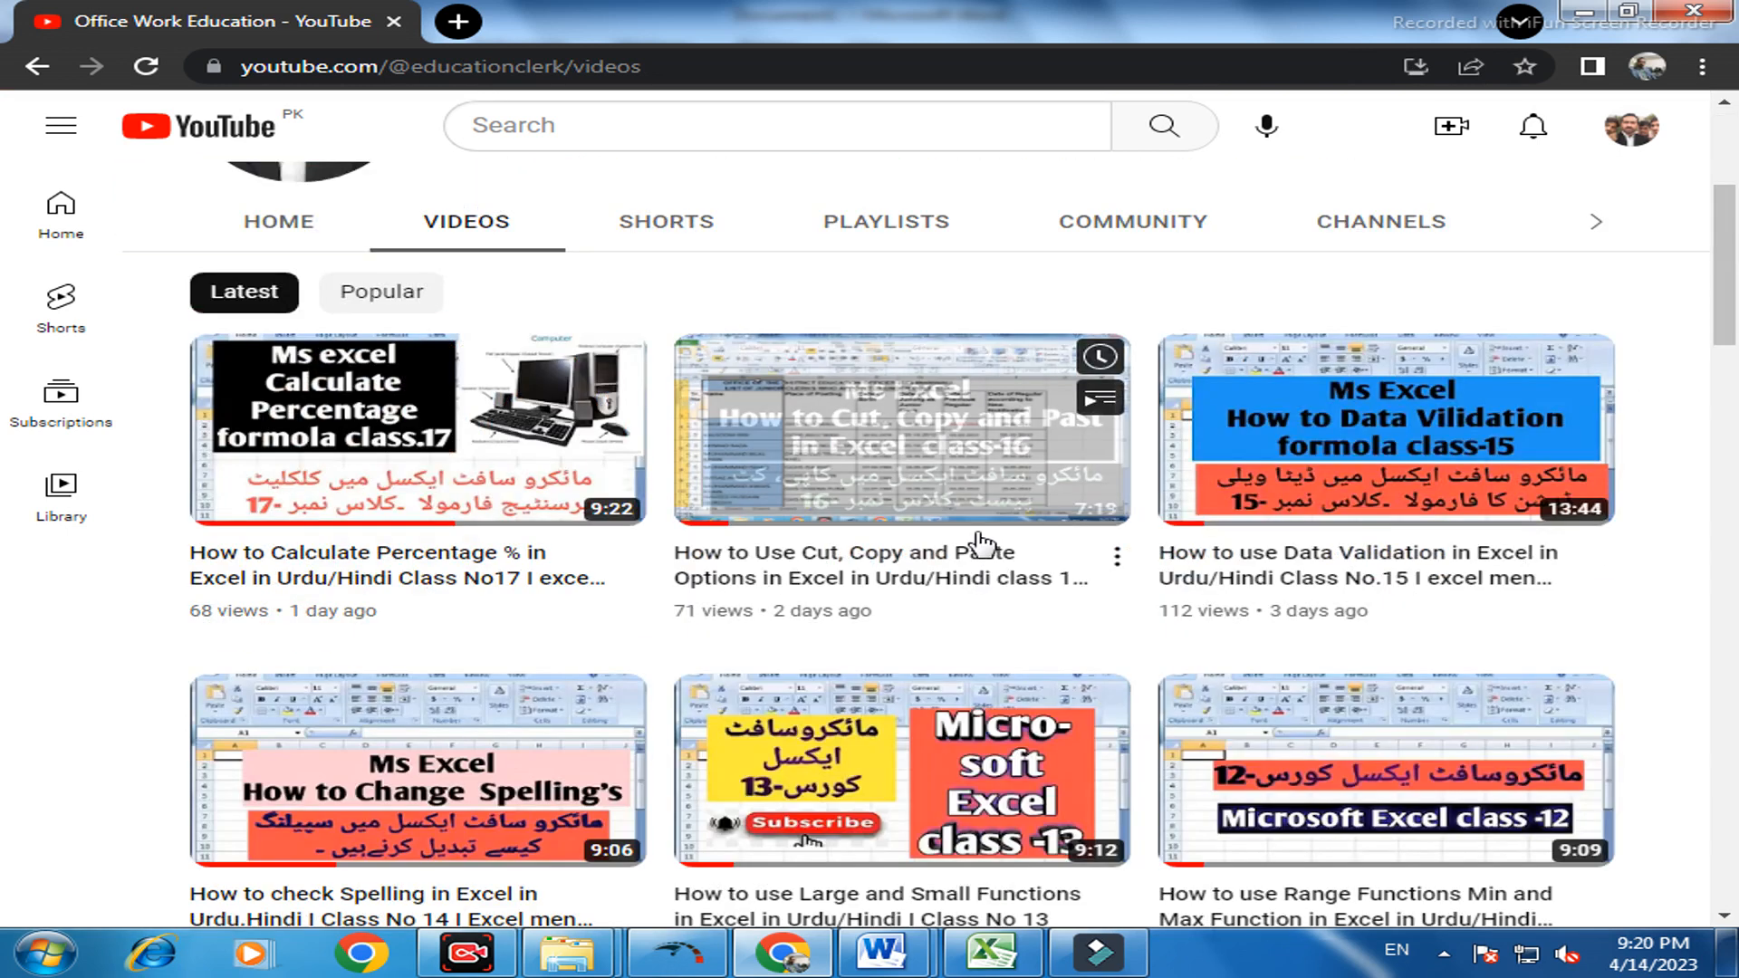
scroll(827, 619, "down", 8)
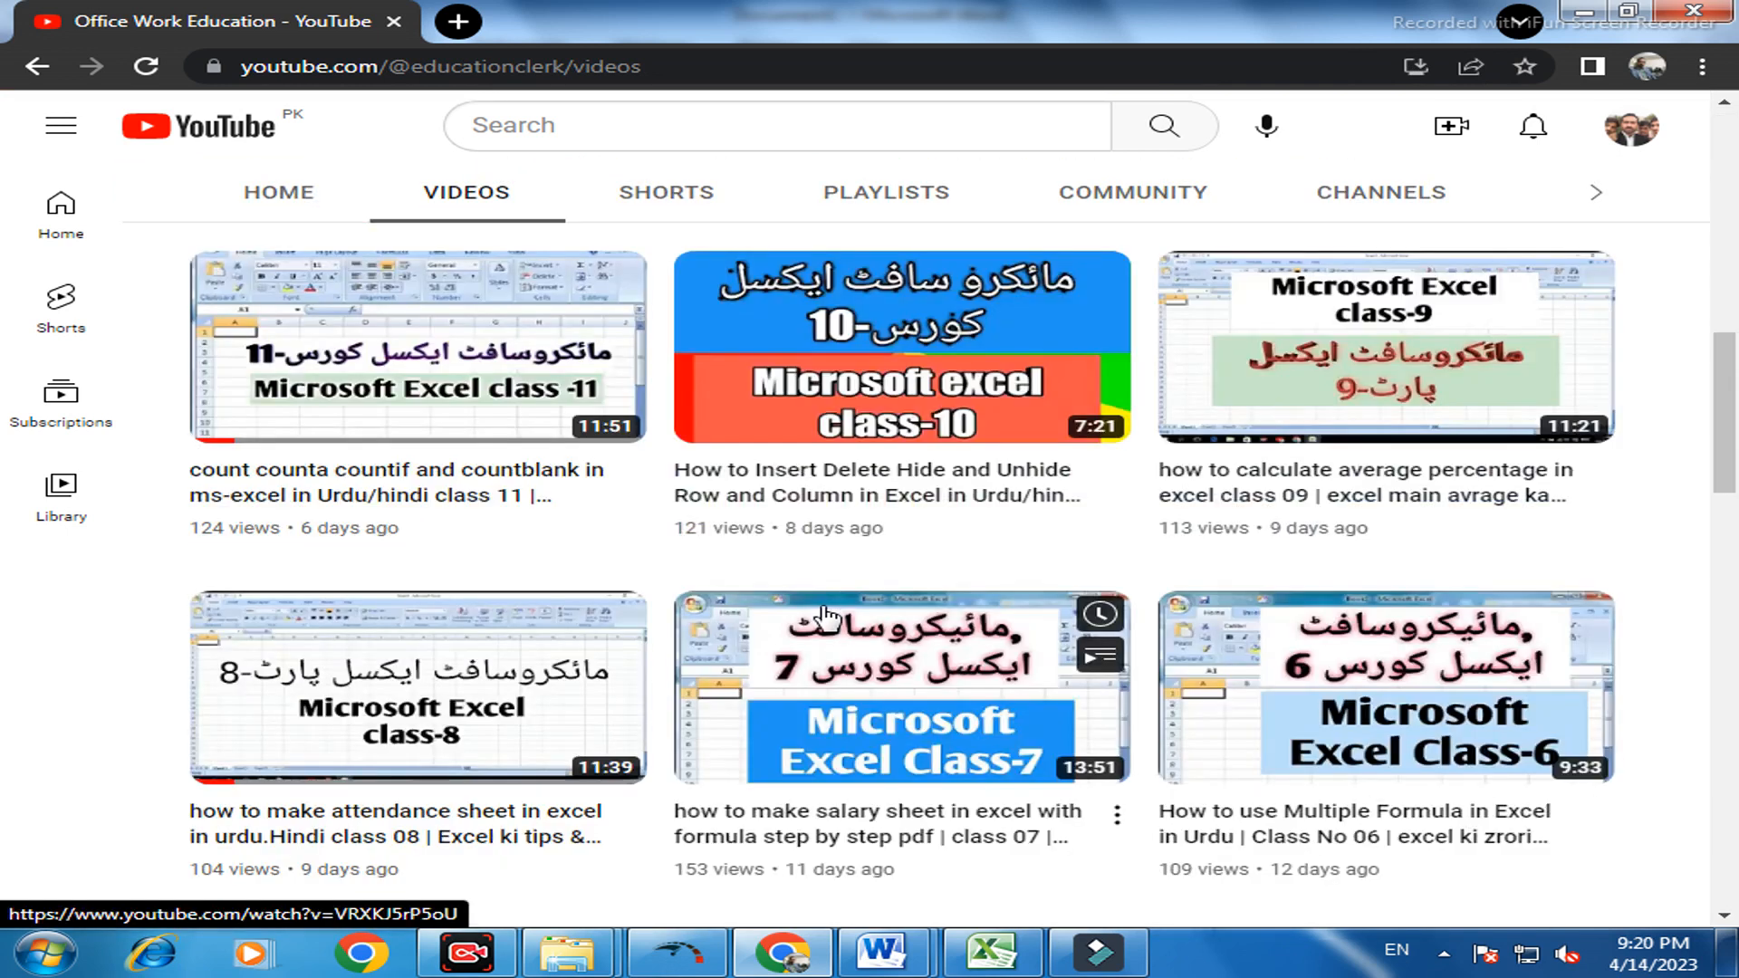
scroll(826, 618, "down", 15)
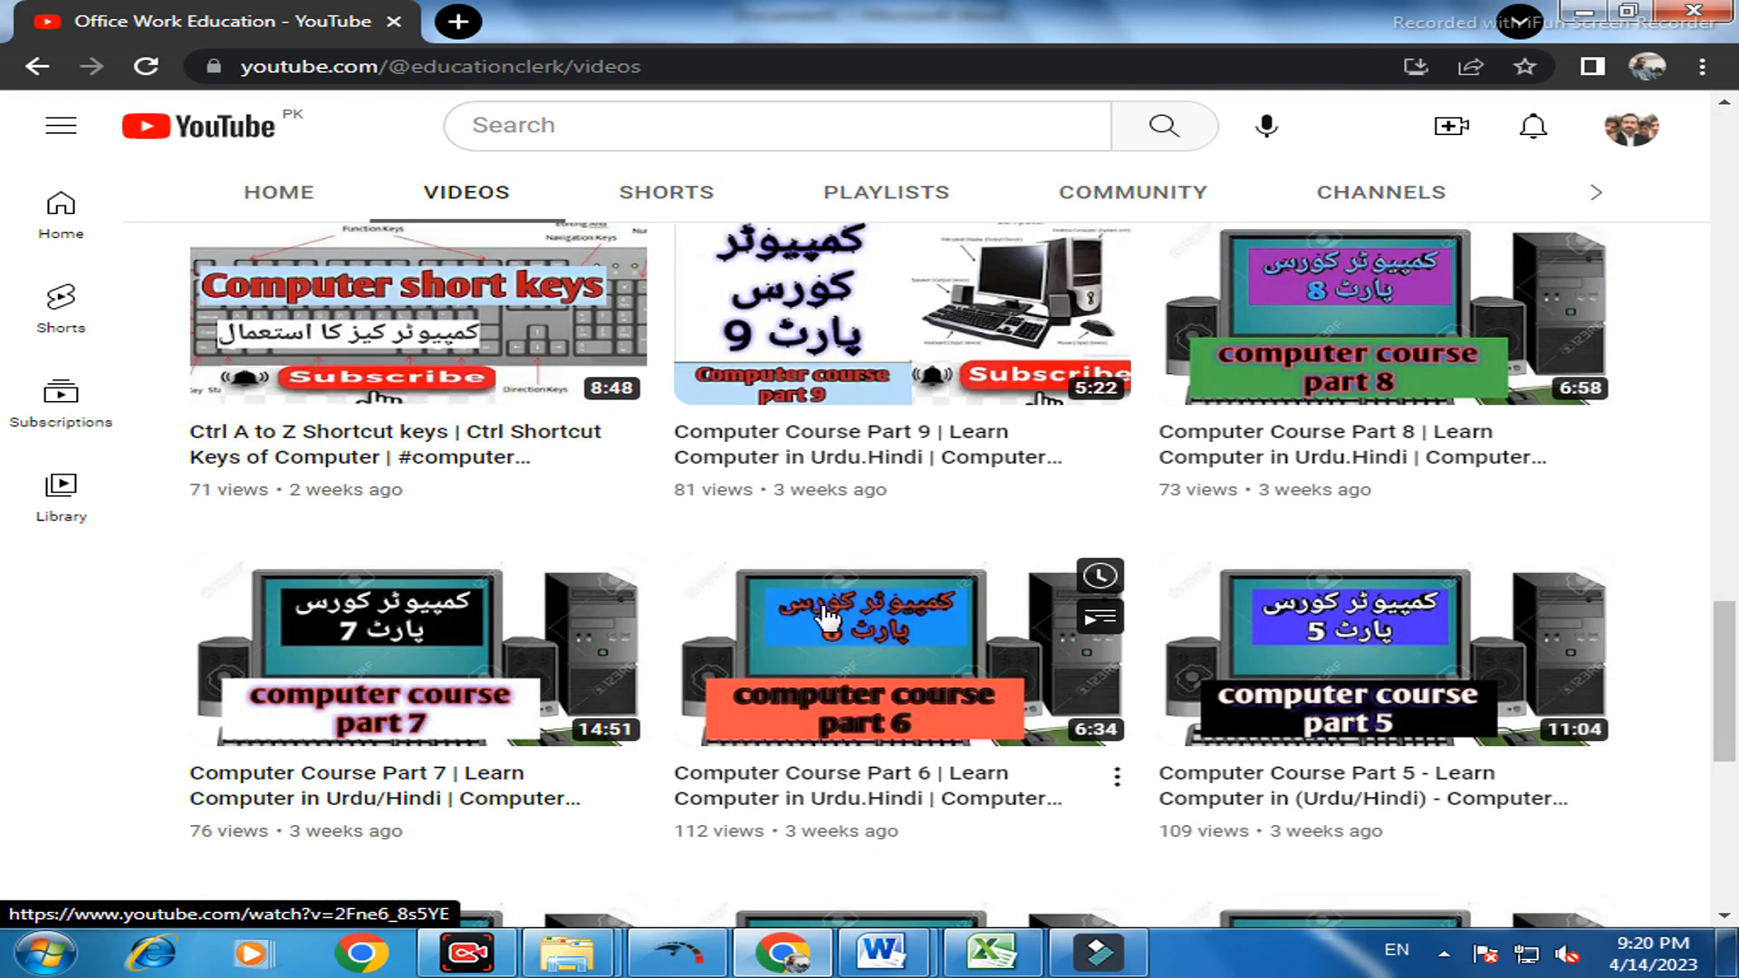
scroll(827, 618, "down", 4)
scroll(839, 462, "up", 3)
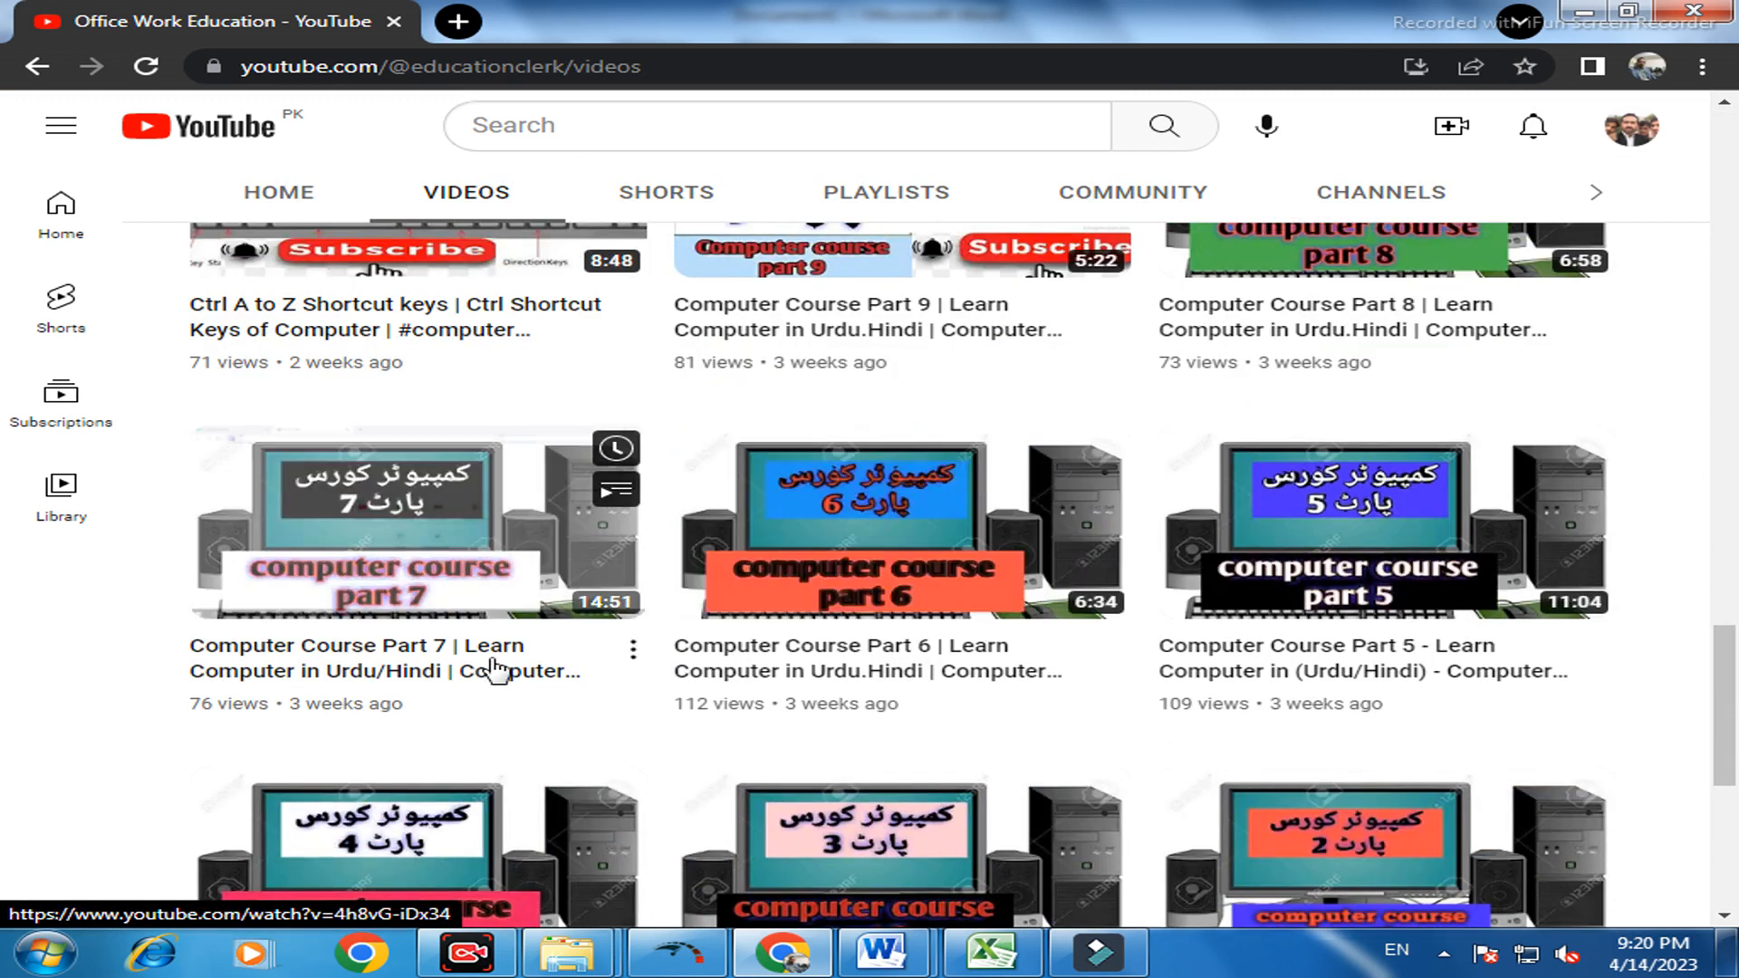
scroll(489, 670, "down", 5)
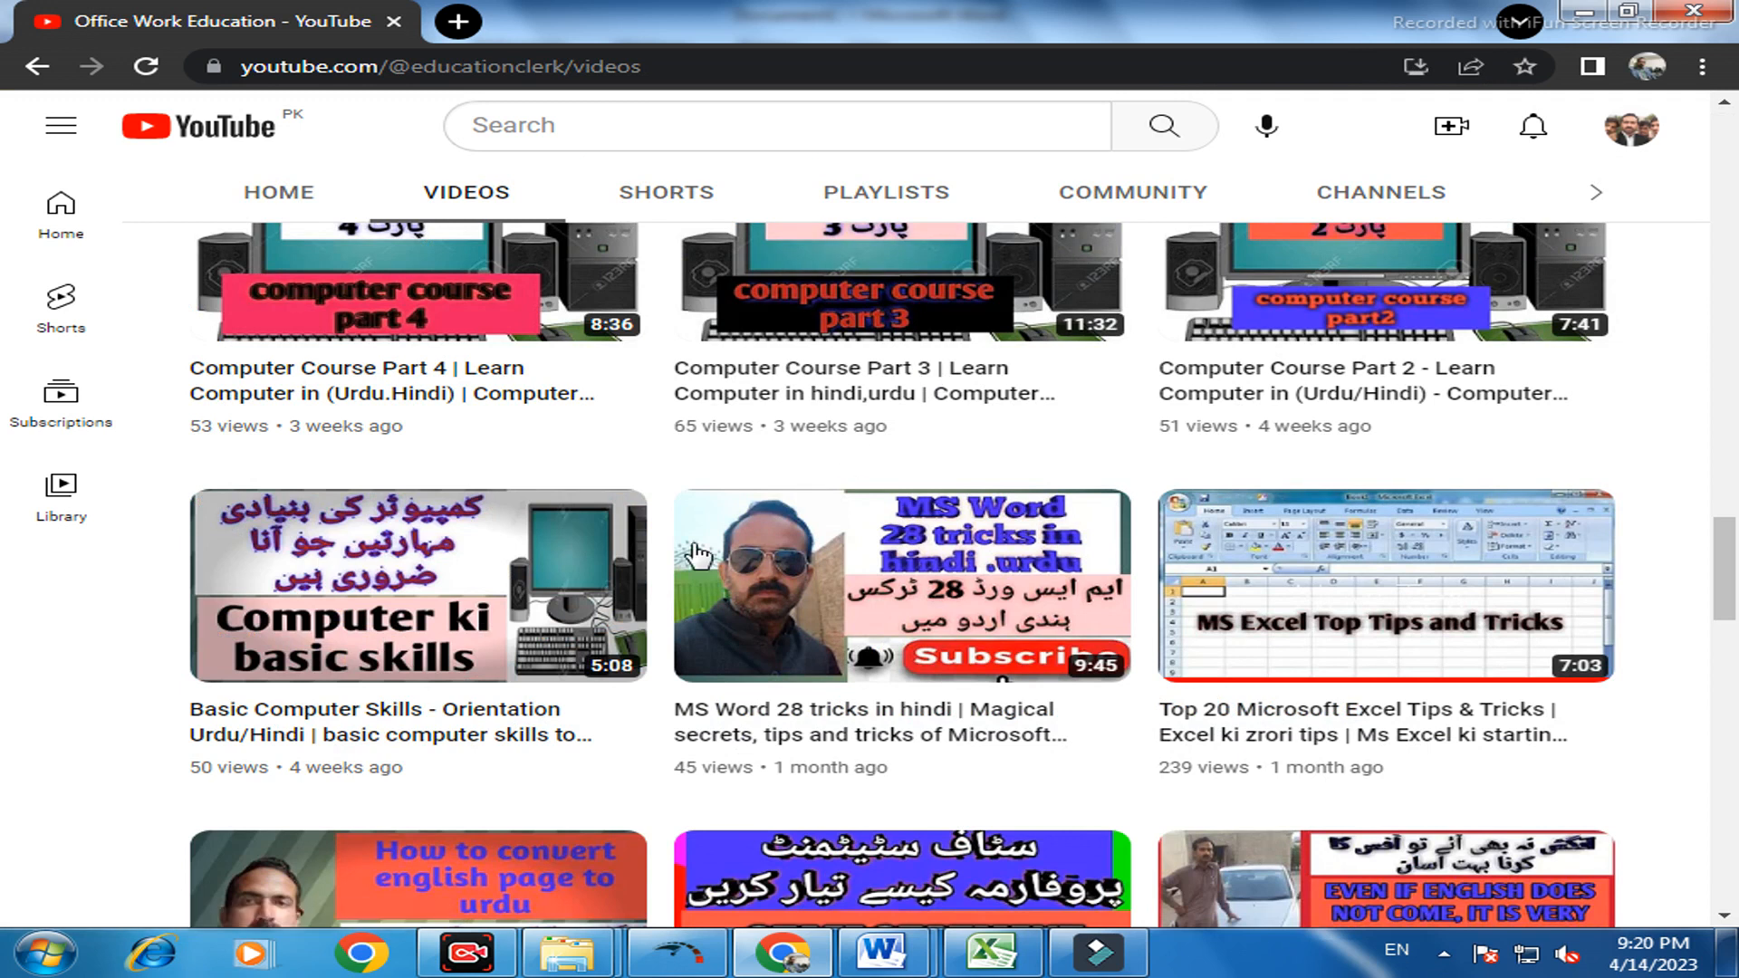
scroll(851, 494, "down", 5)
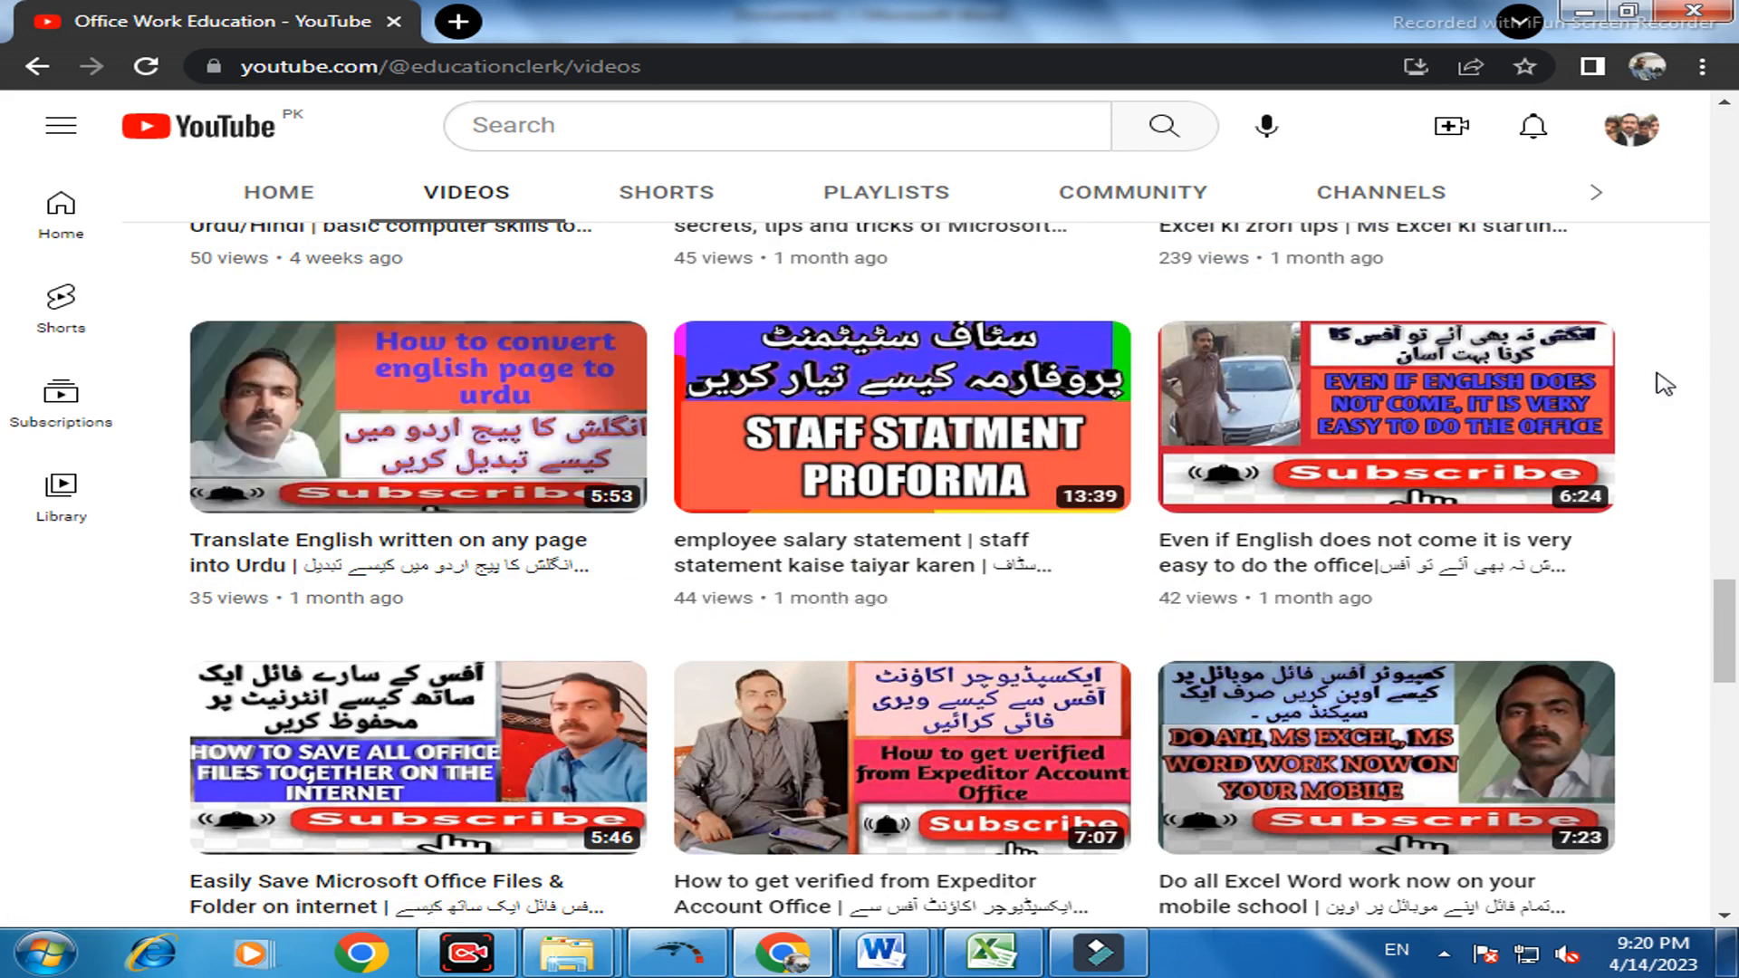
scroll(1531, 471, "down", 3)
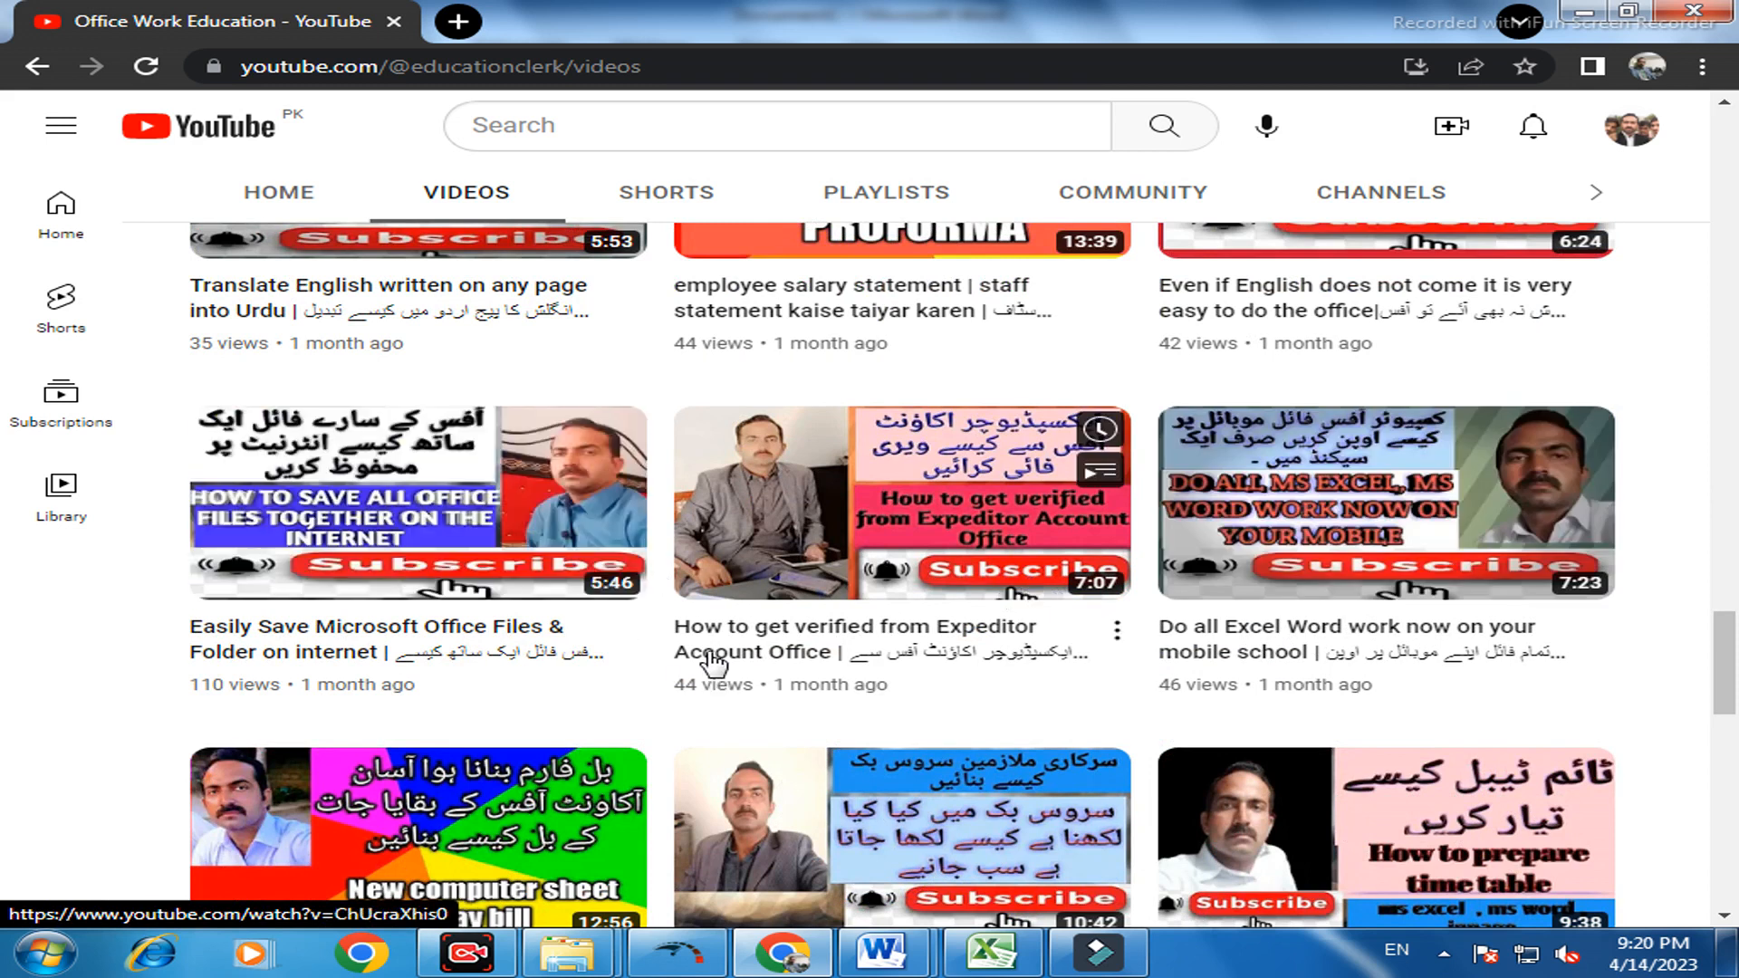
scroll(710, 664, "down", 3)
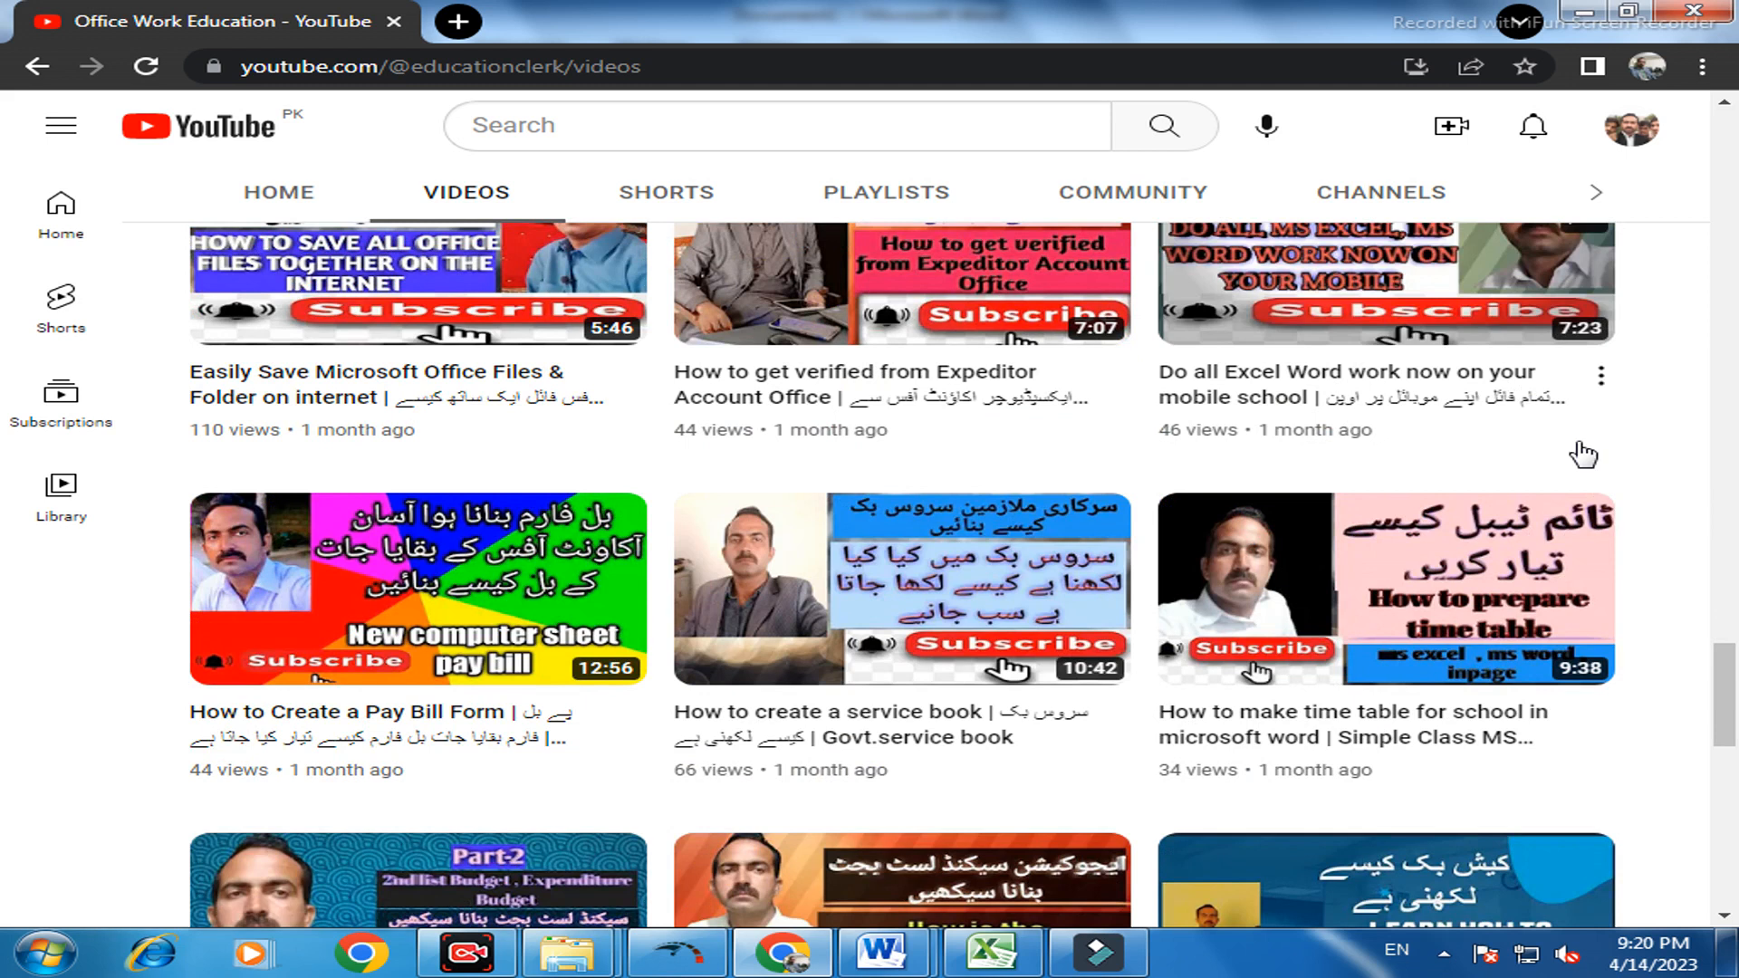
scroll(1583, 455, "up", 3)
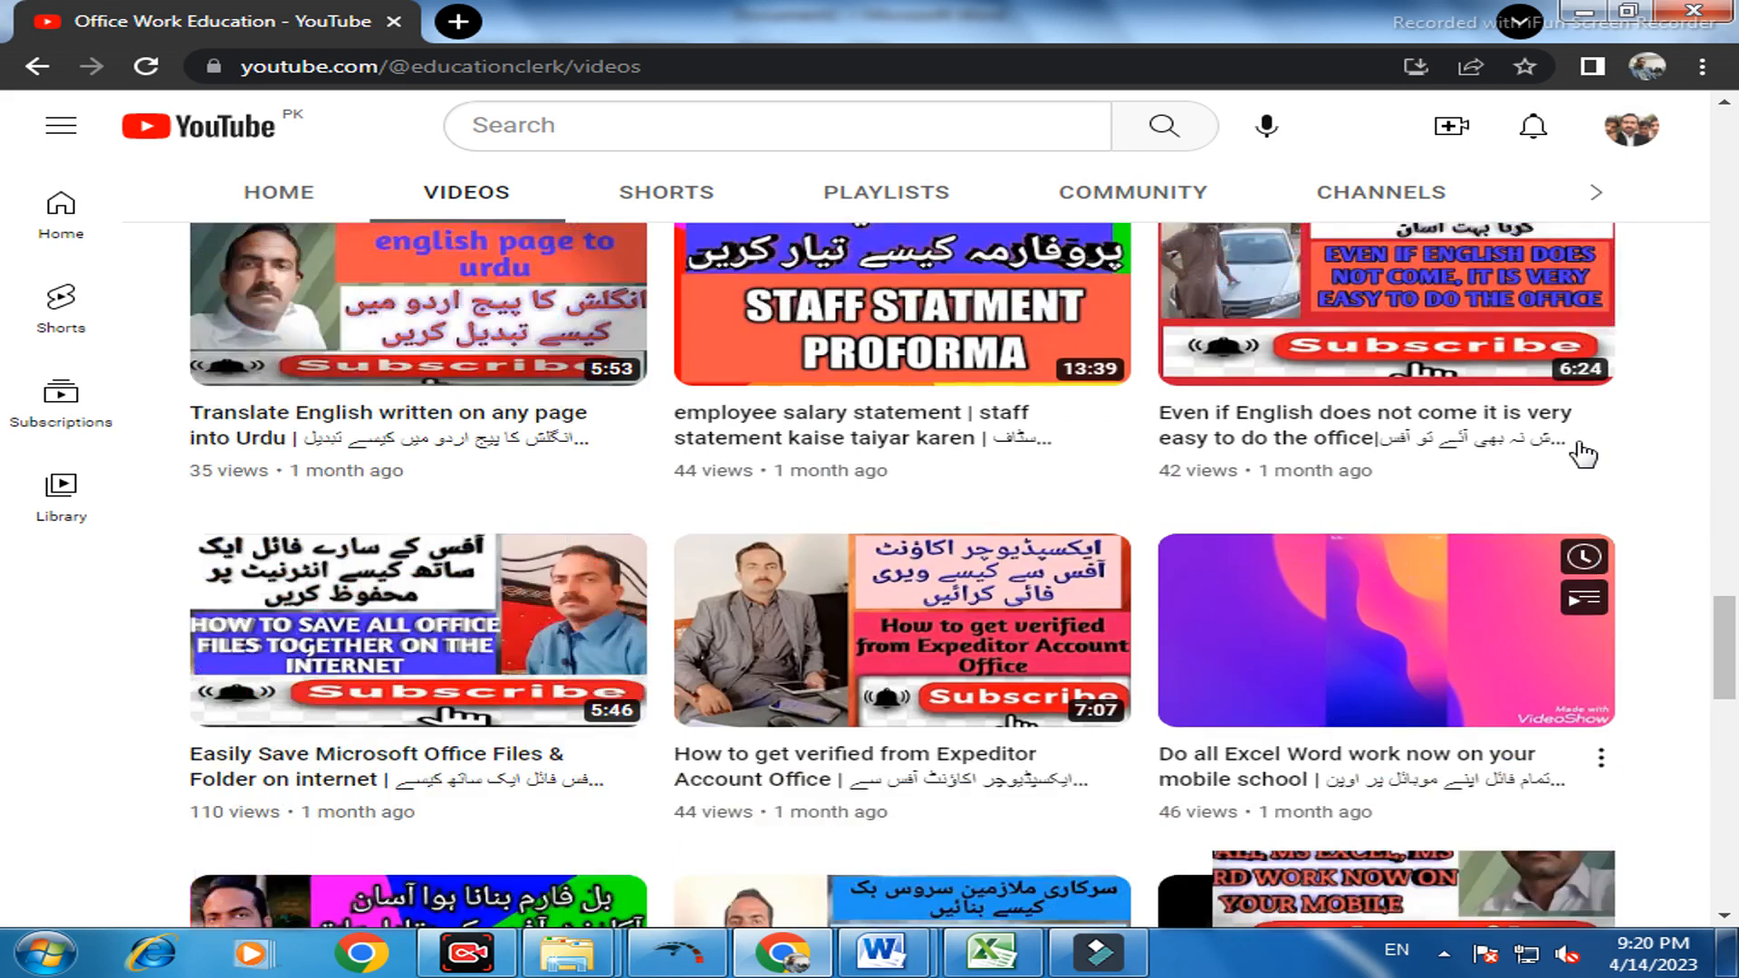
scroll(1583, 455, "up", 15)
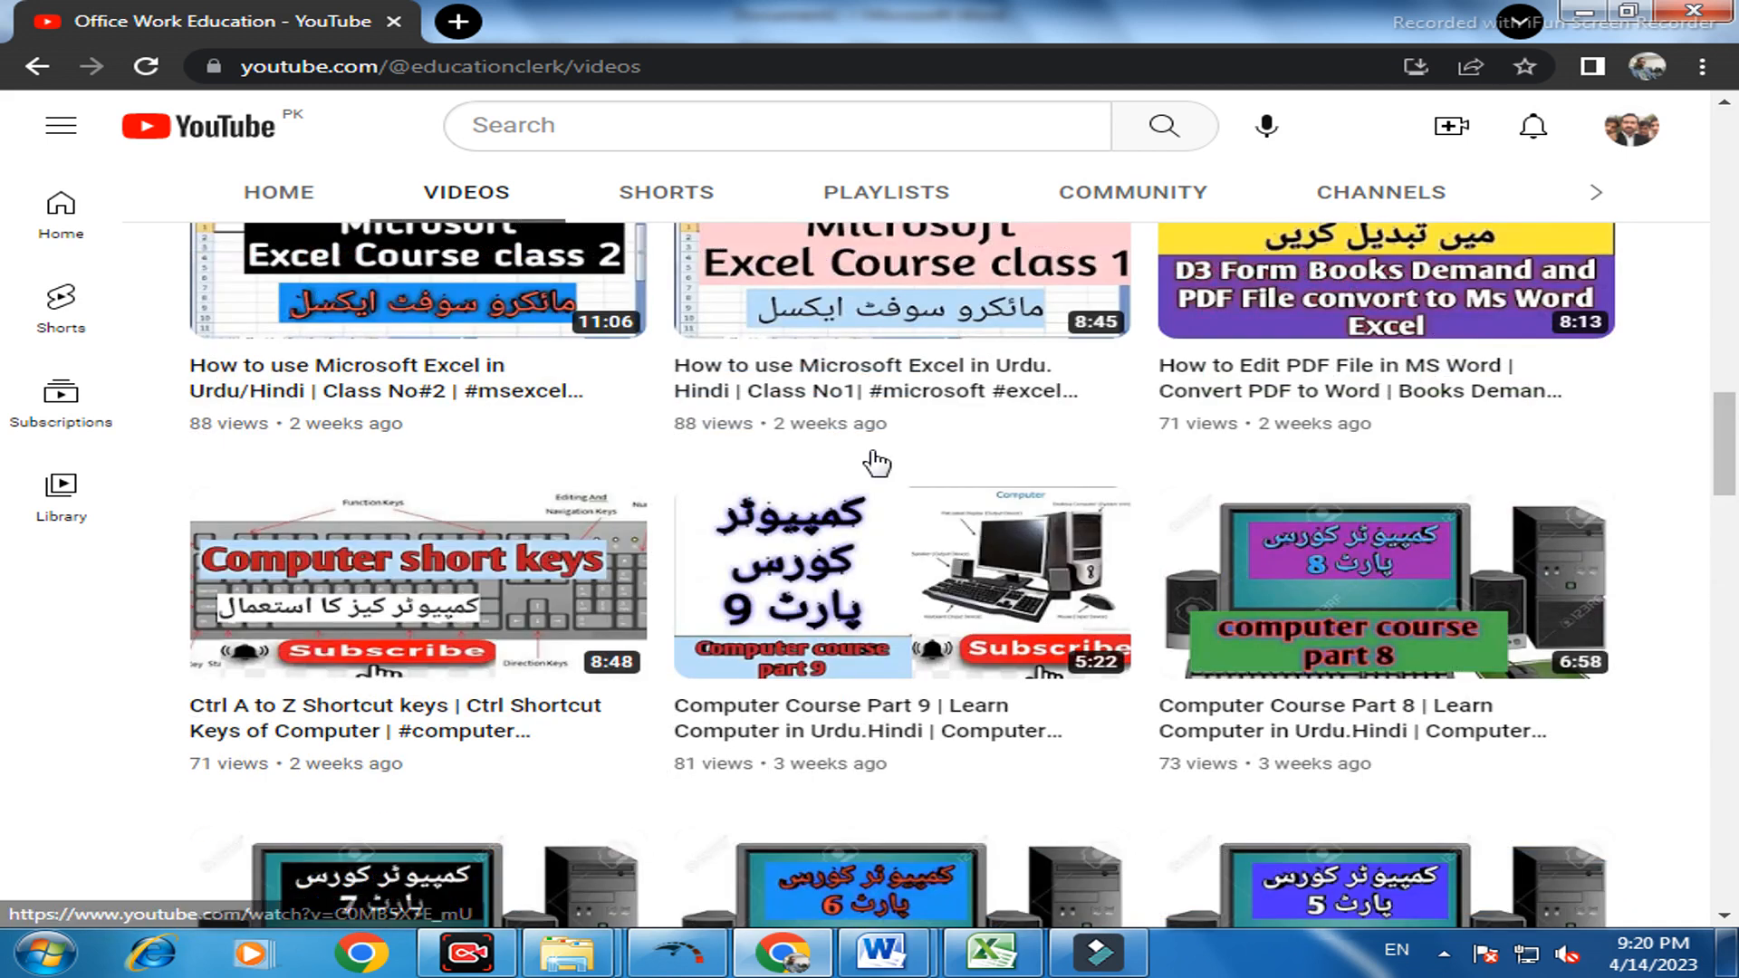
scroll(1002, 419, "up", 5)
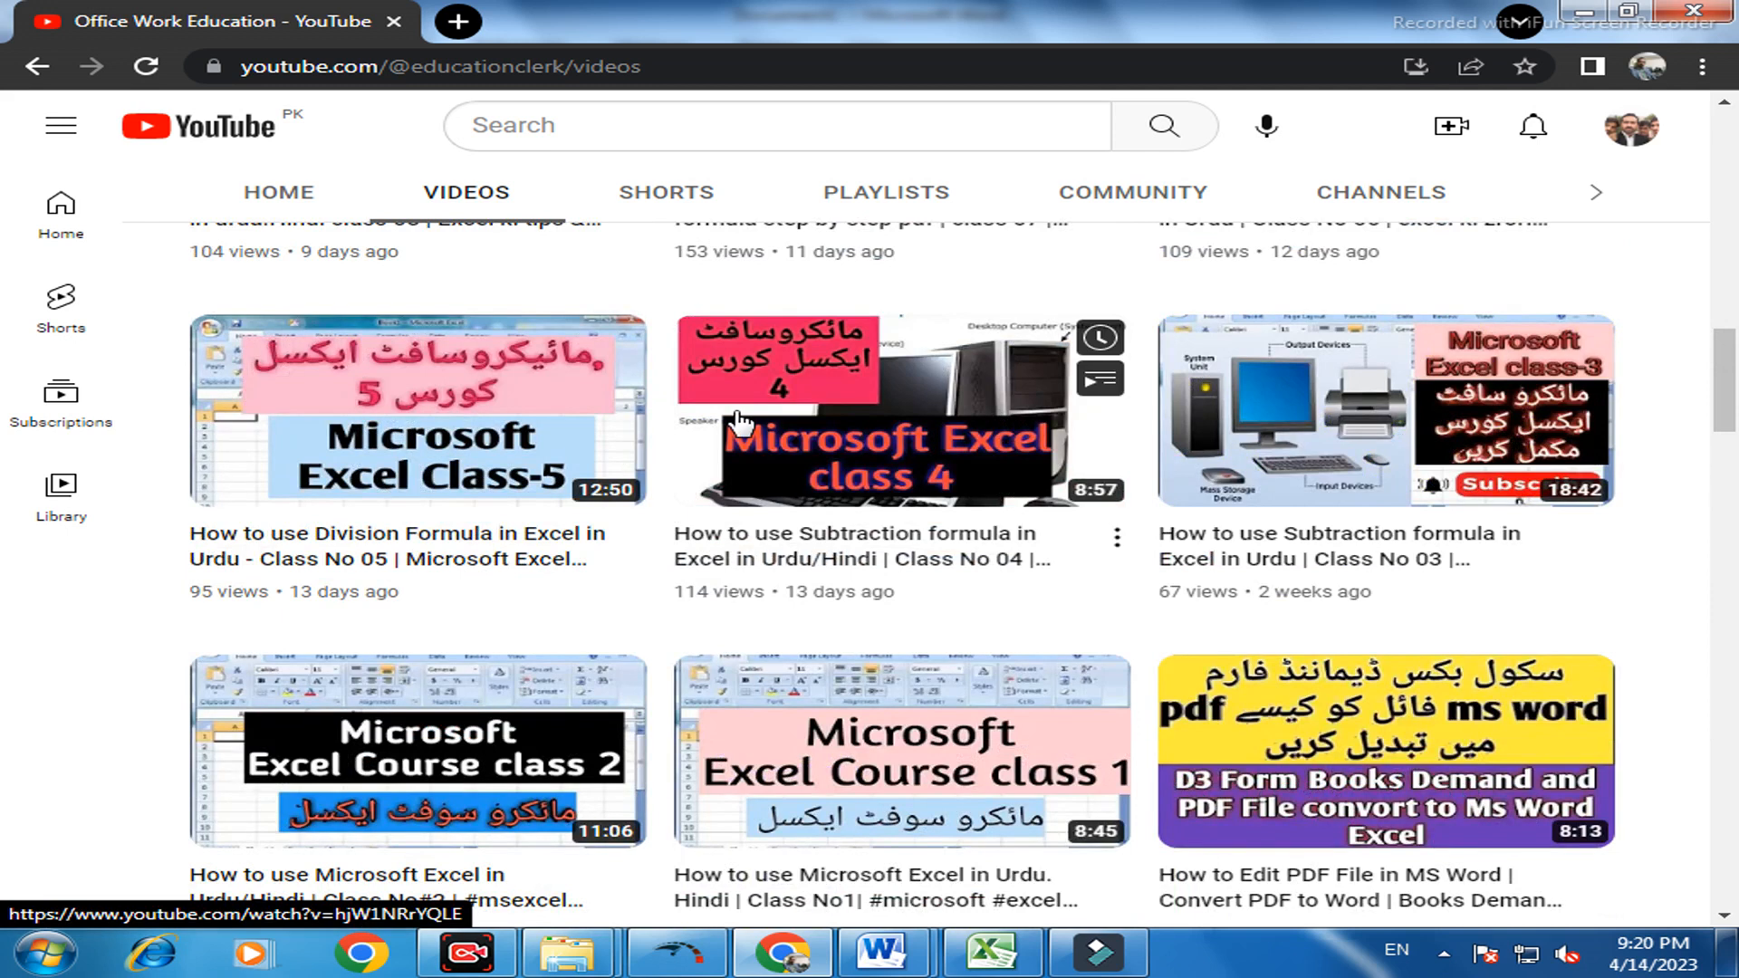
scroll(823, 439, "up", 12)
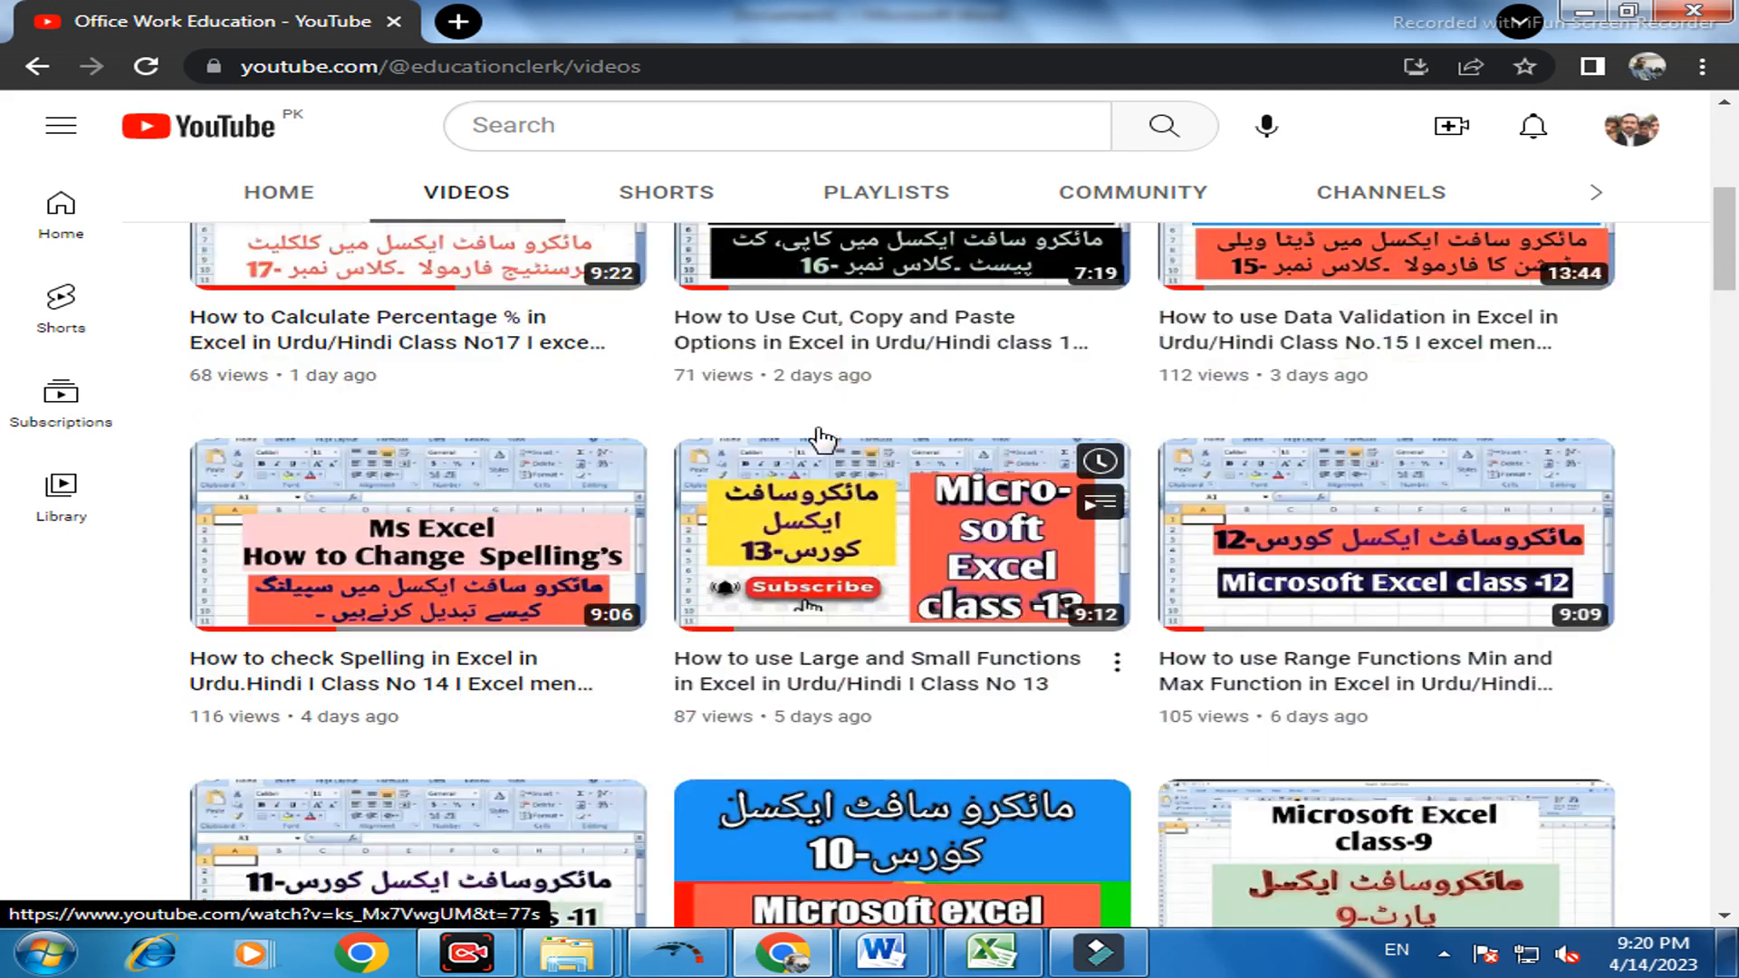
scroll(822, 439, "up", 6)
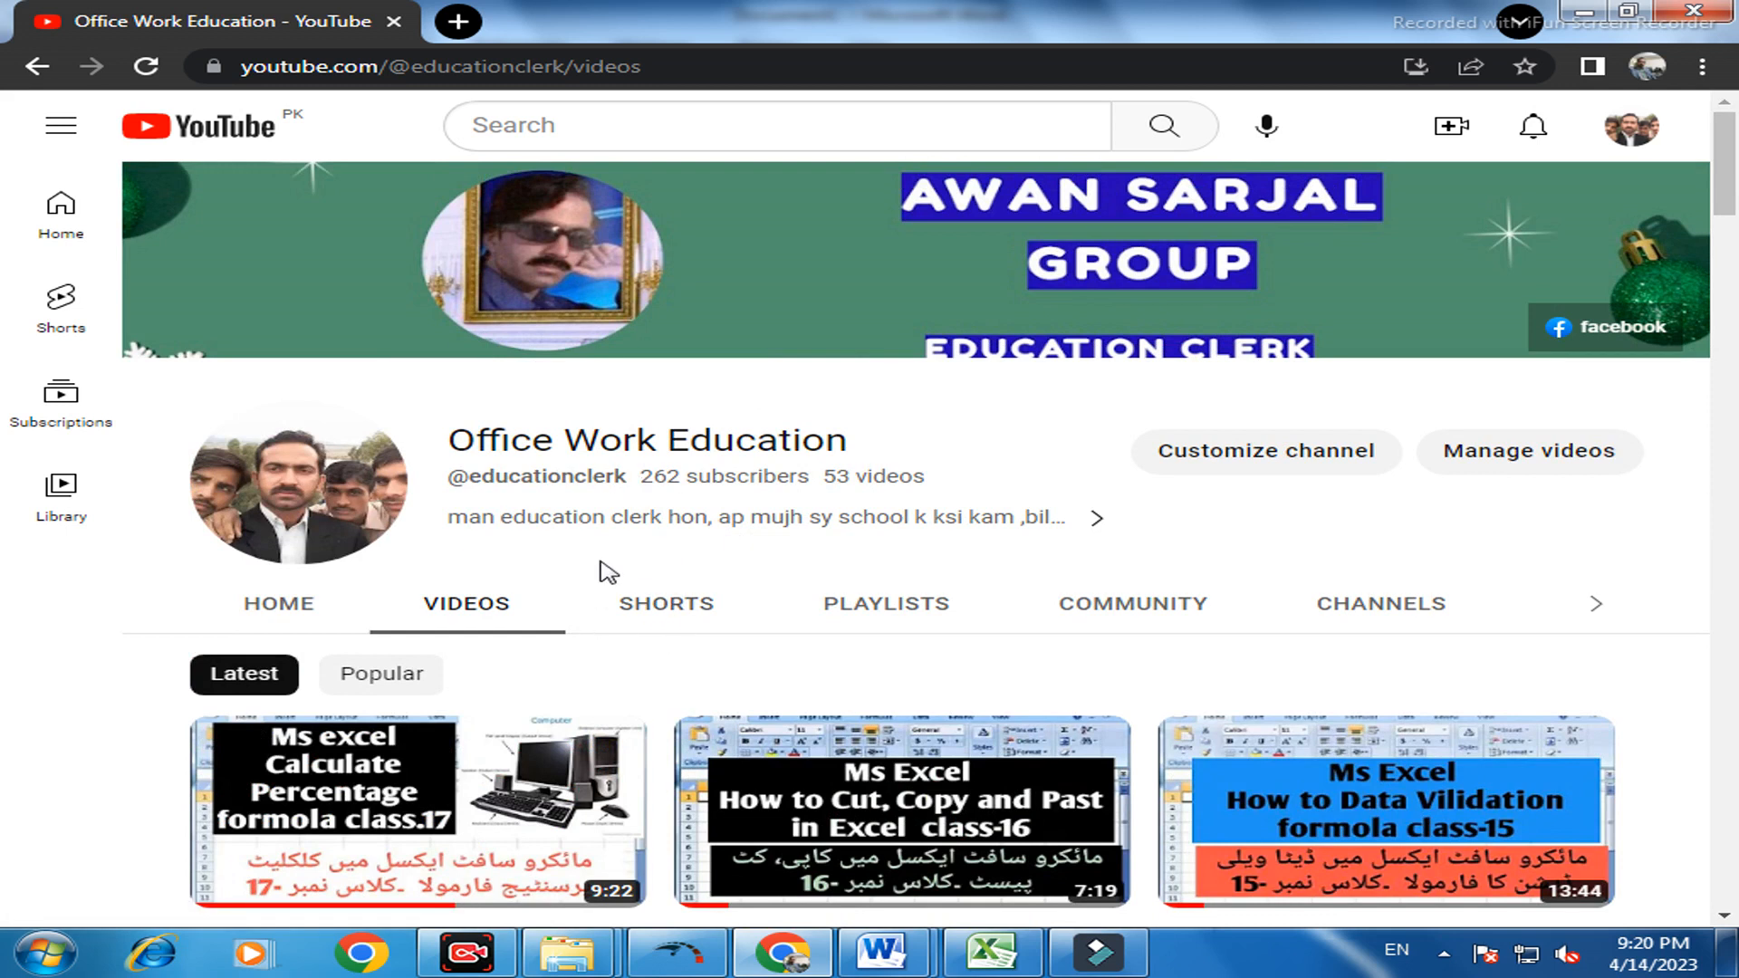
scroll(611, 570, "down", 1)
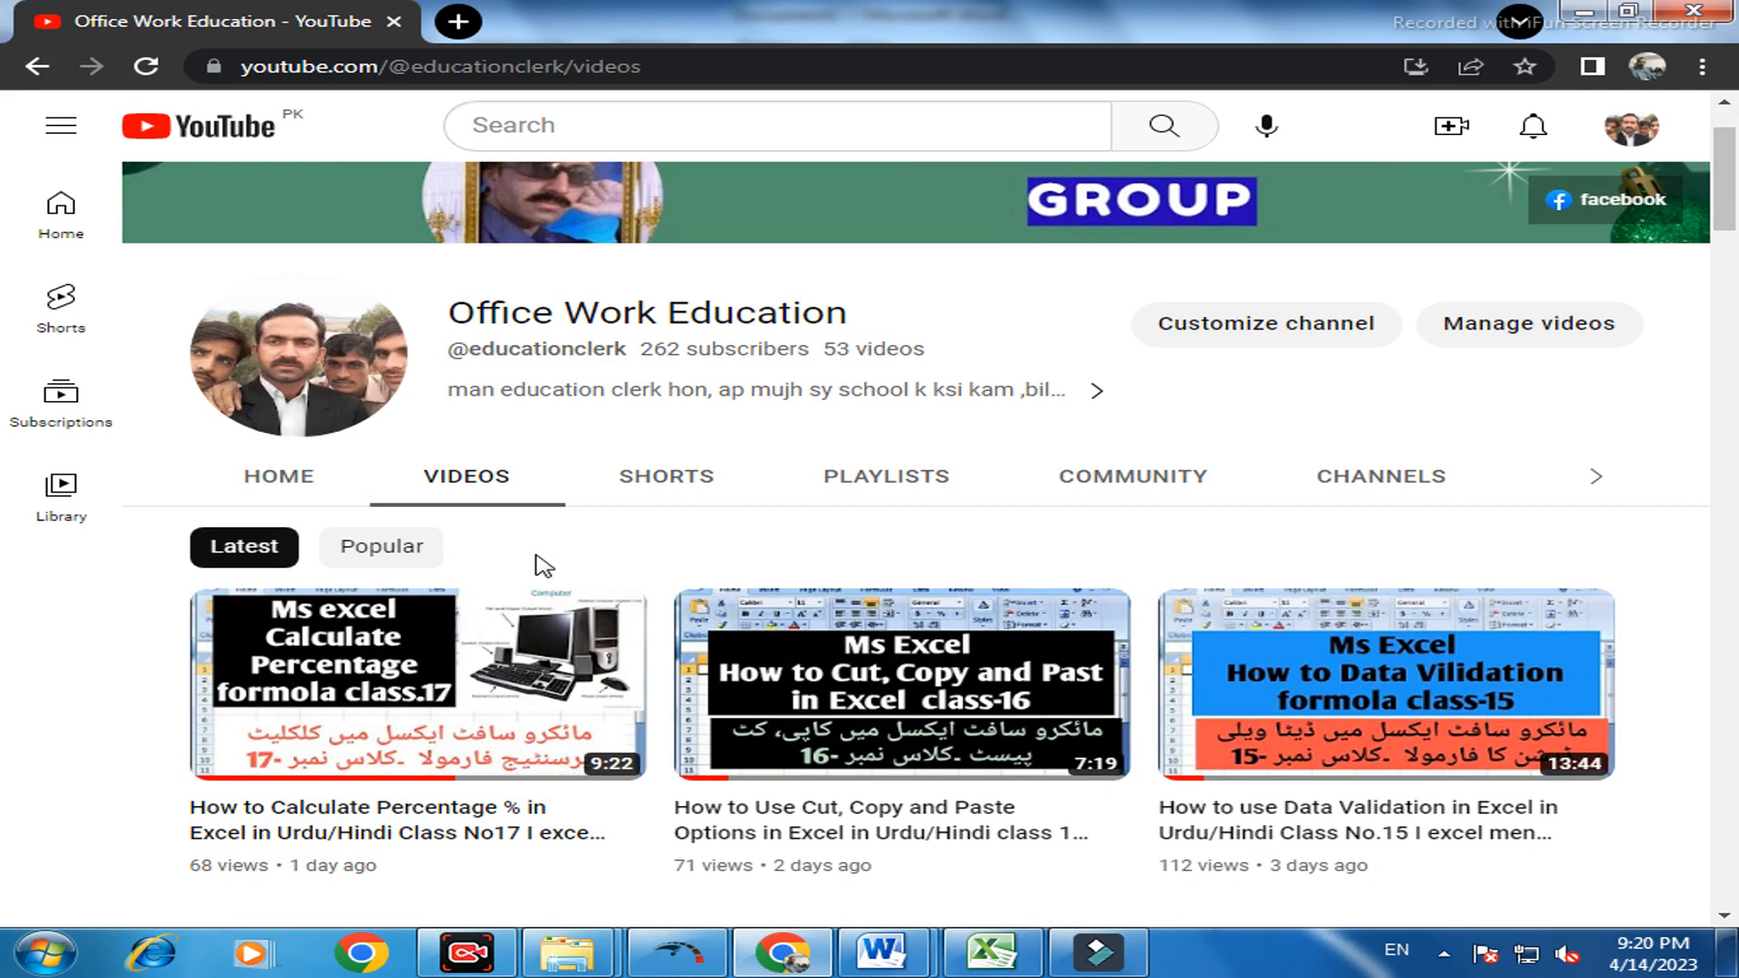
mouse_move(512, 666)
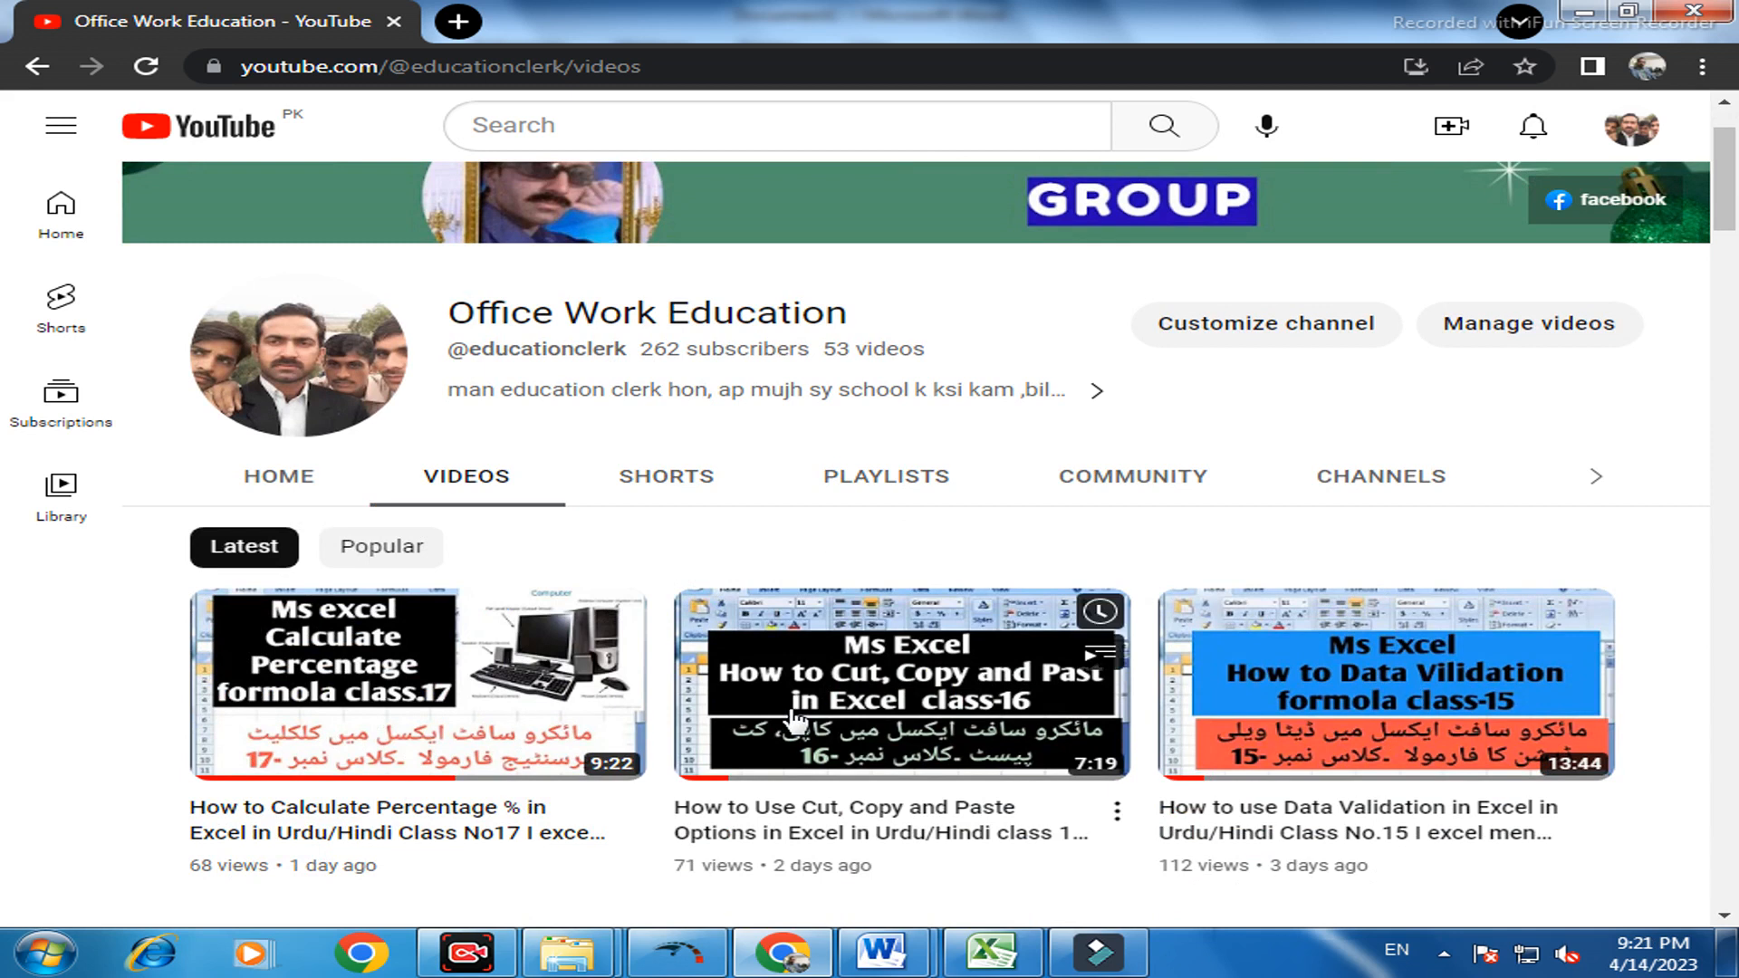
Switch to Document1 in Microsoft Word and highlight the phone number line under the class-18 question, then clear the selection
mouse_move(878, 964)
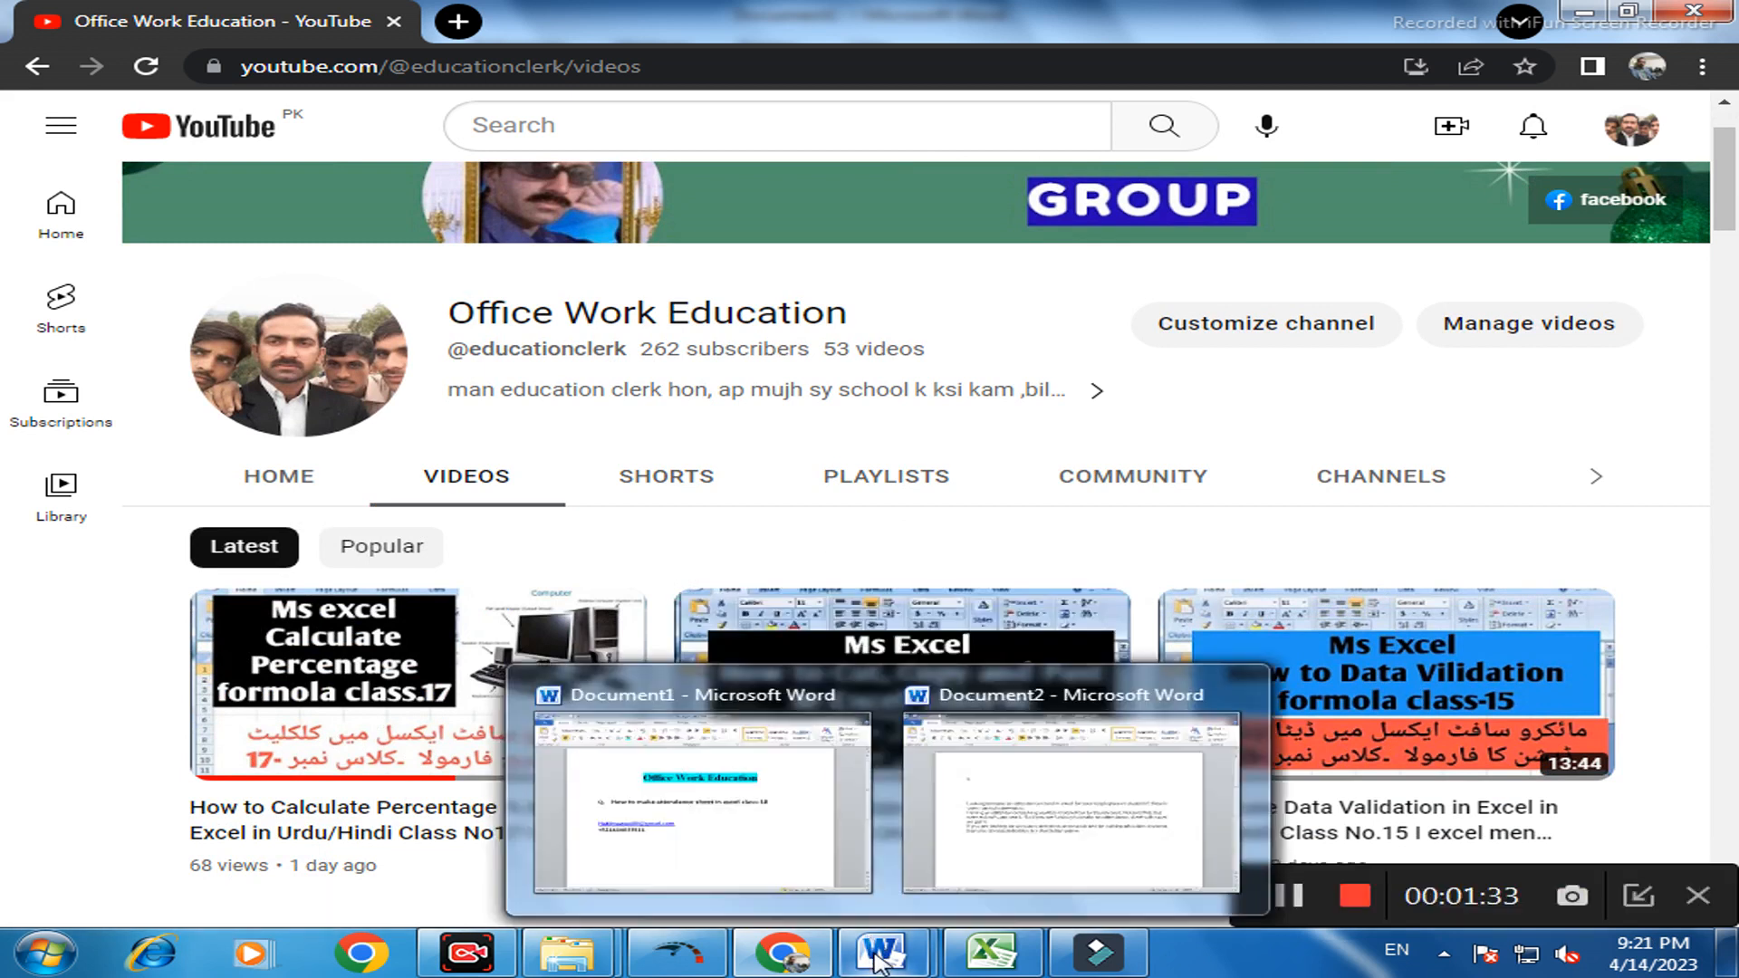
left_click(802, 874)
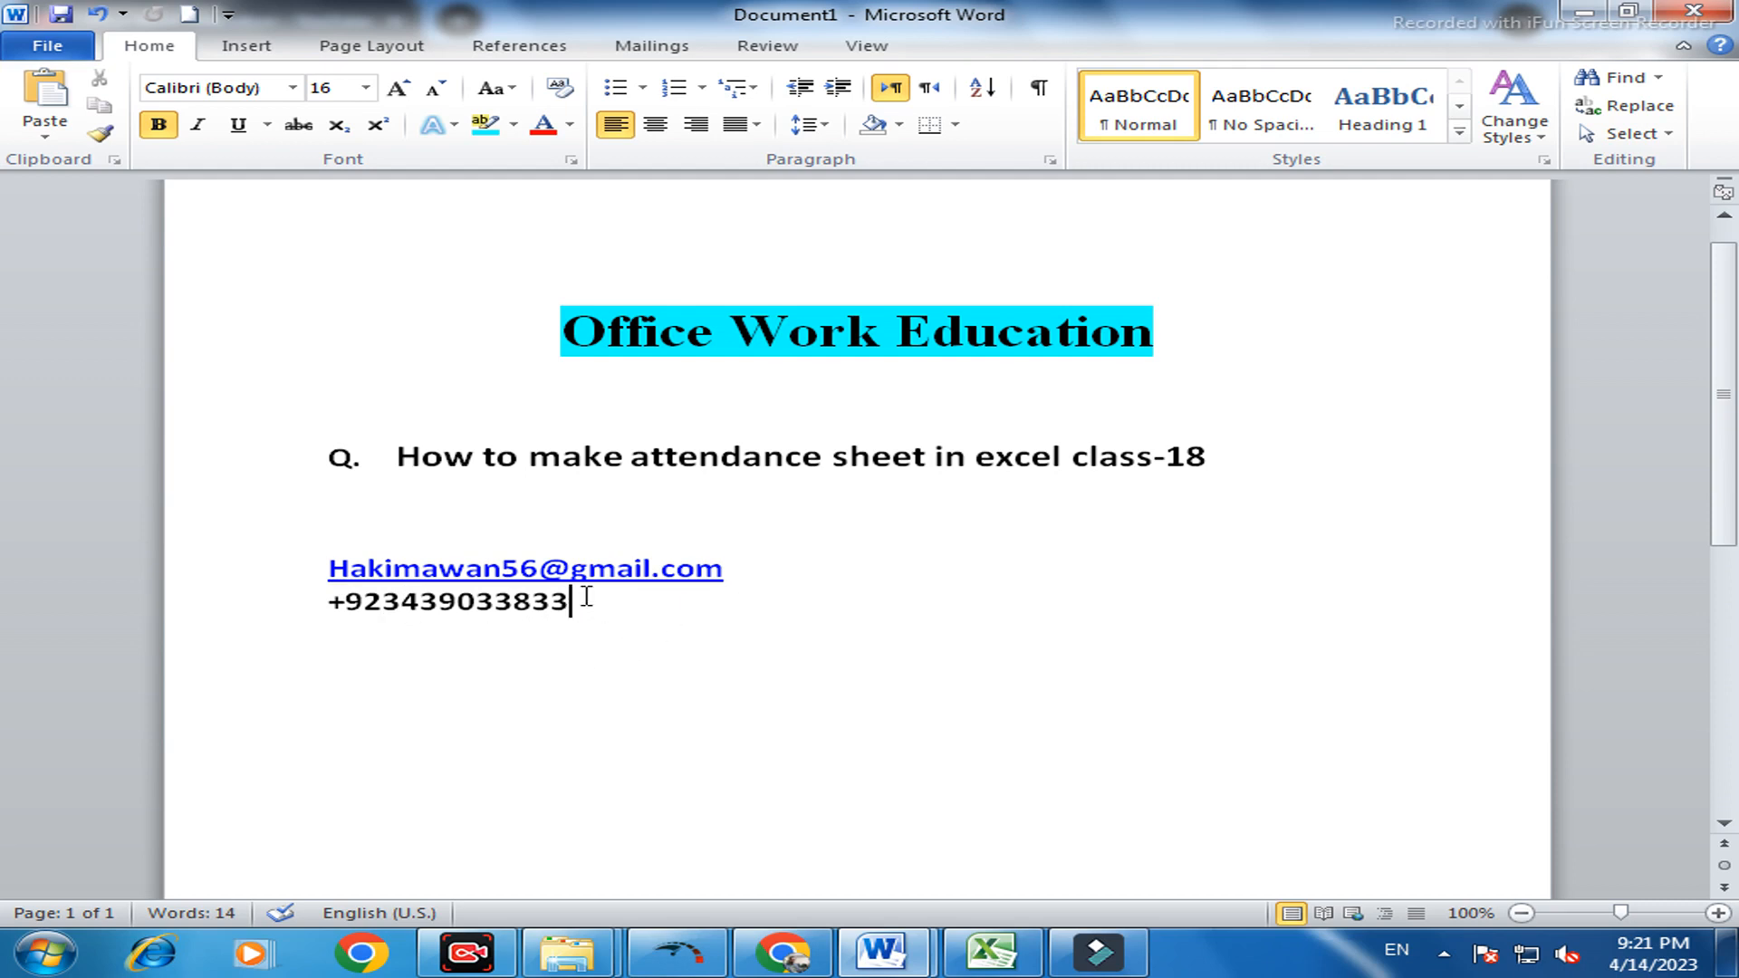
left_click_drag(565, 602, 252, 641)
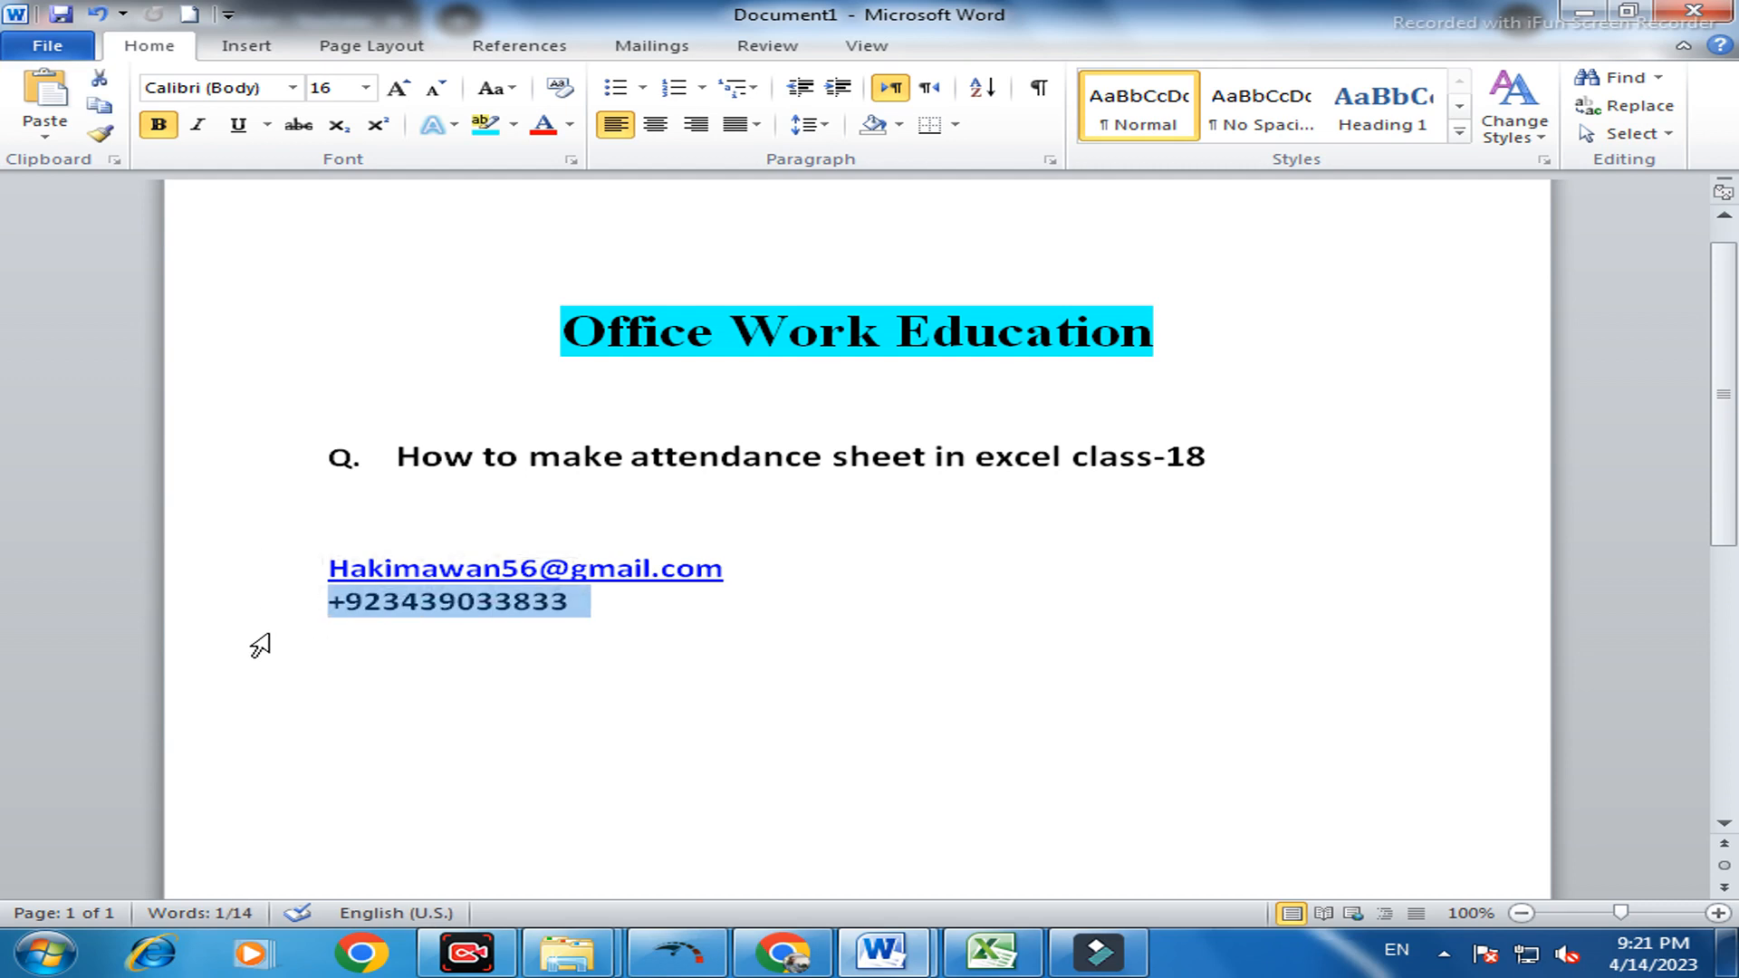
left_click(548, 652)
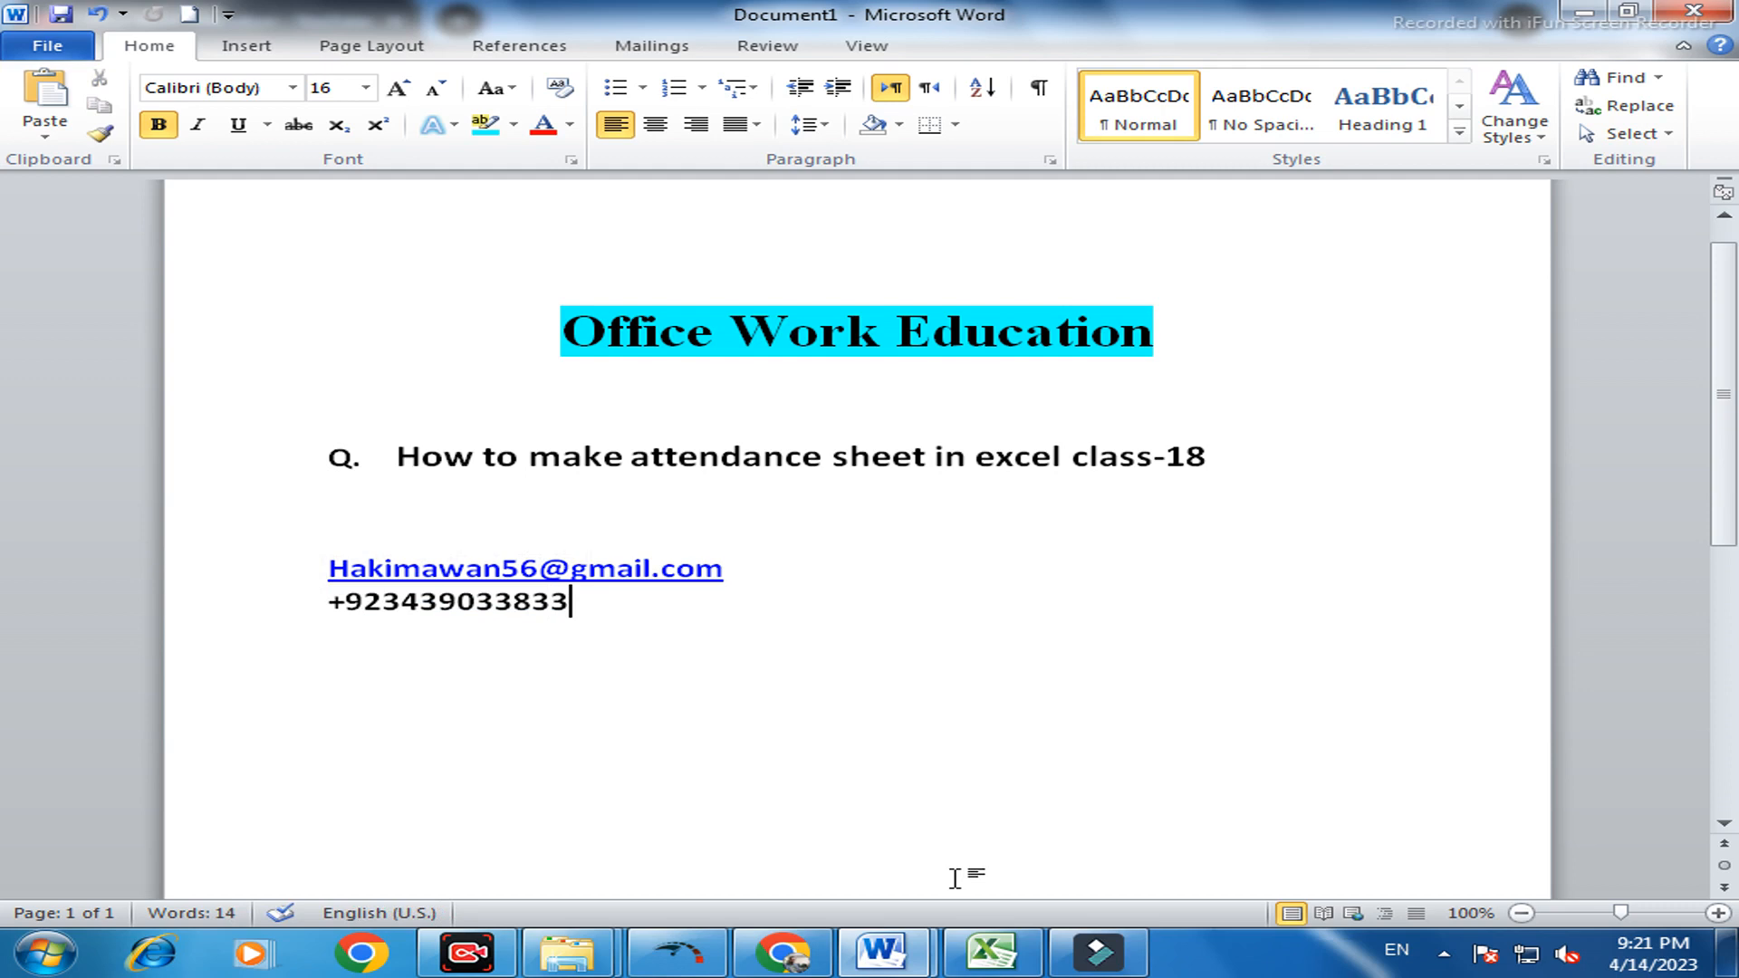
Switch to the Book1 workbook in Excel and examine the attendance sheet's headings in row 3, from Sr .No to A%
left_click(1022, 946)
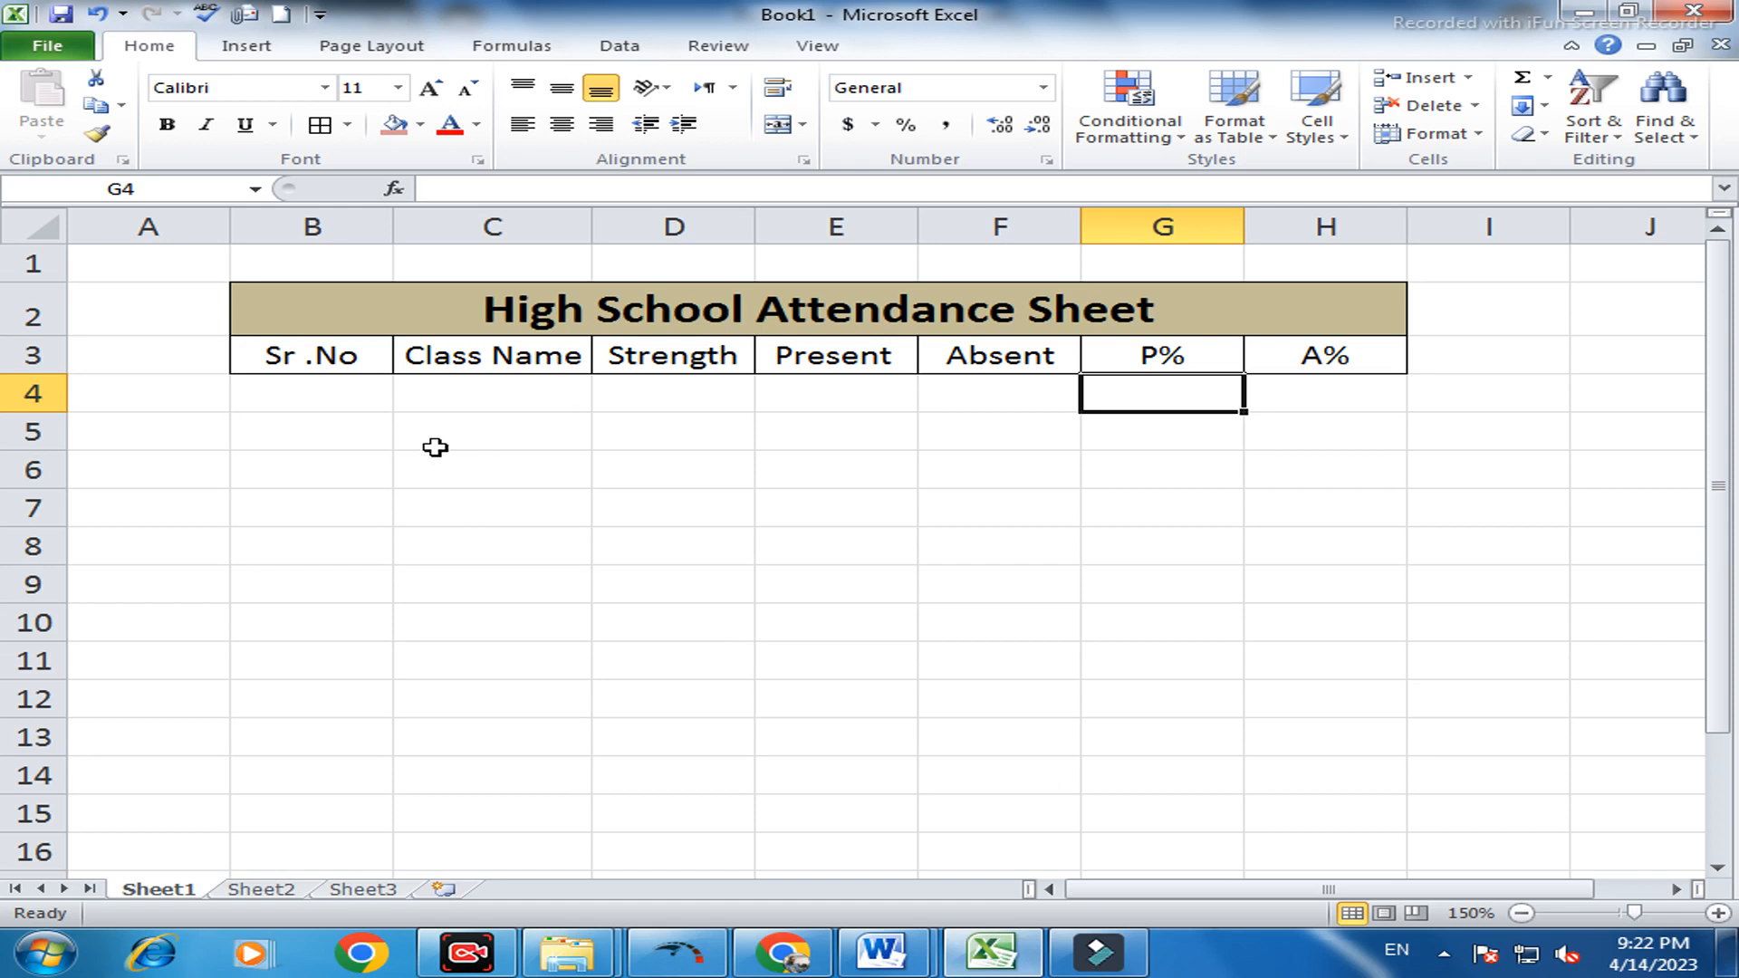
left_click(354, 367)
left_click(476, 367)
left_click(657, 364)
left_click(815, 353)
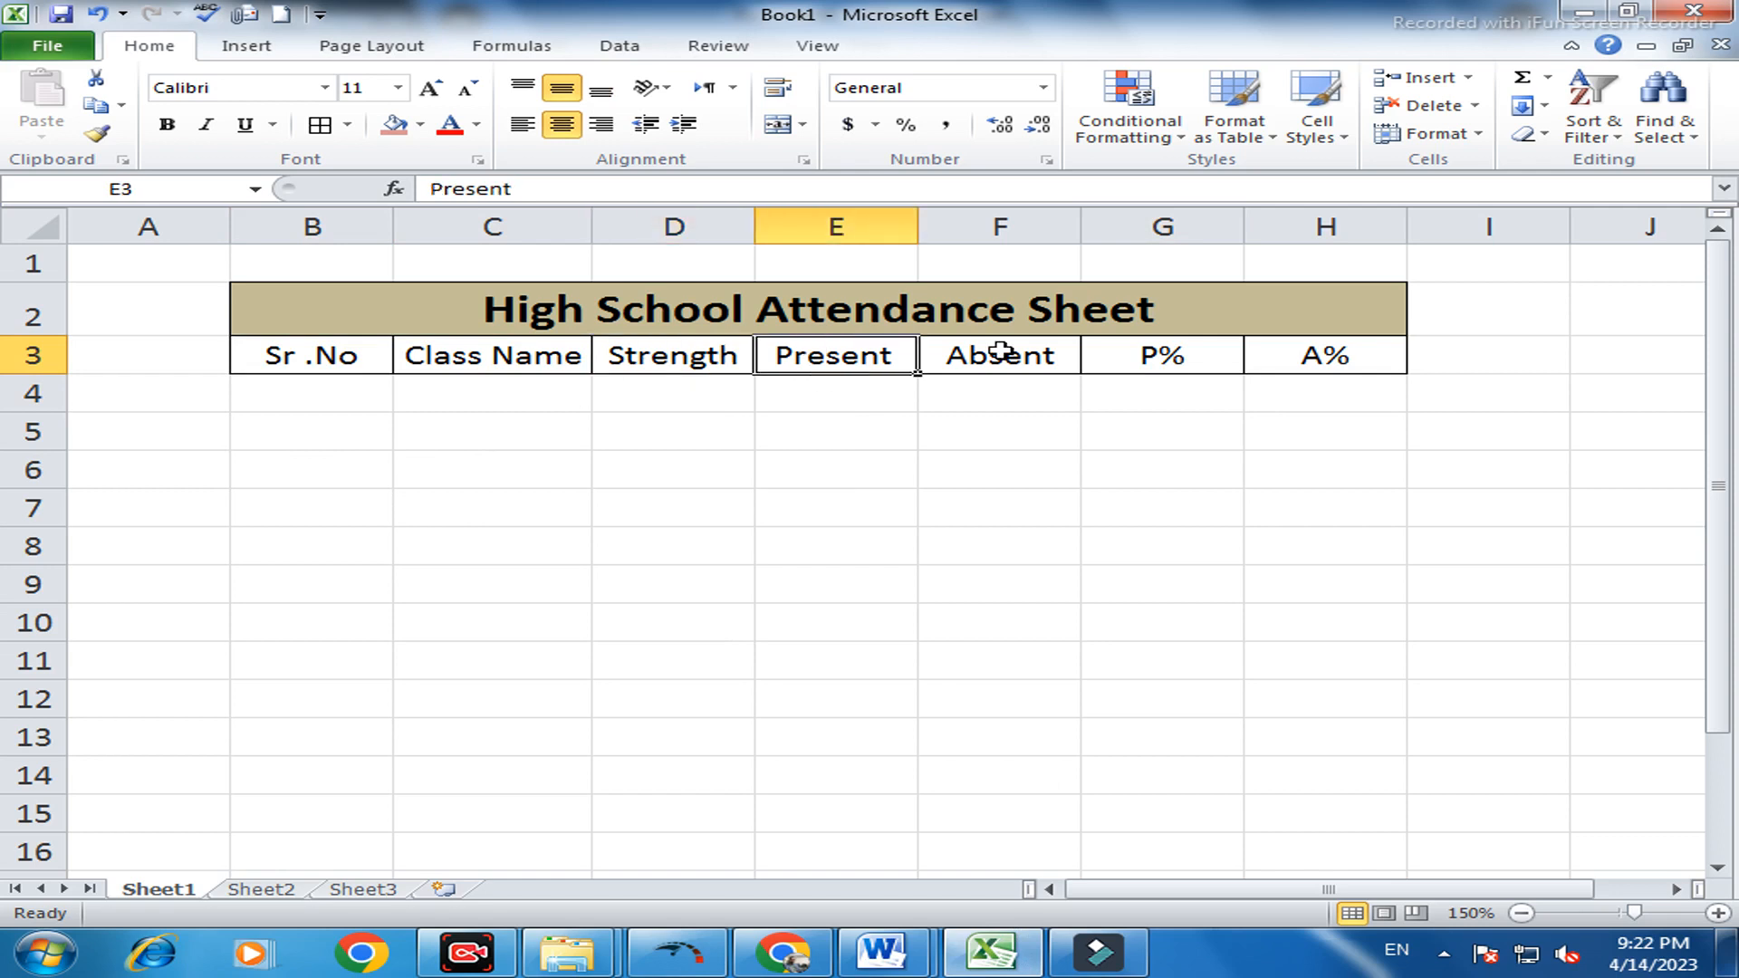
left_click(1059, 350)
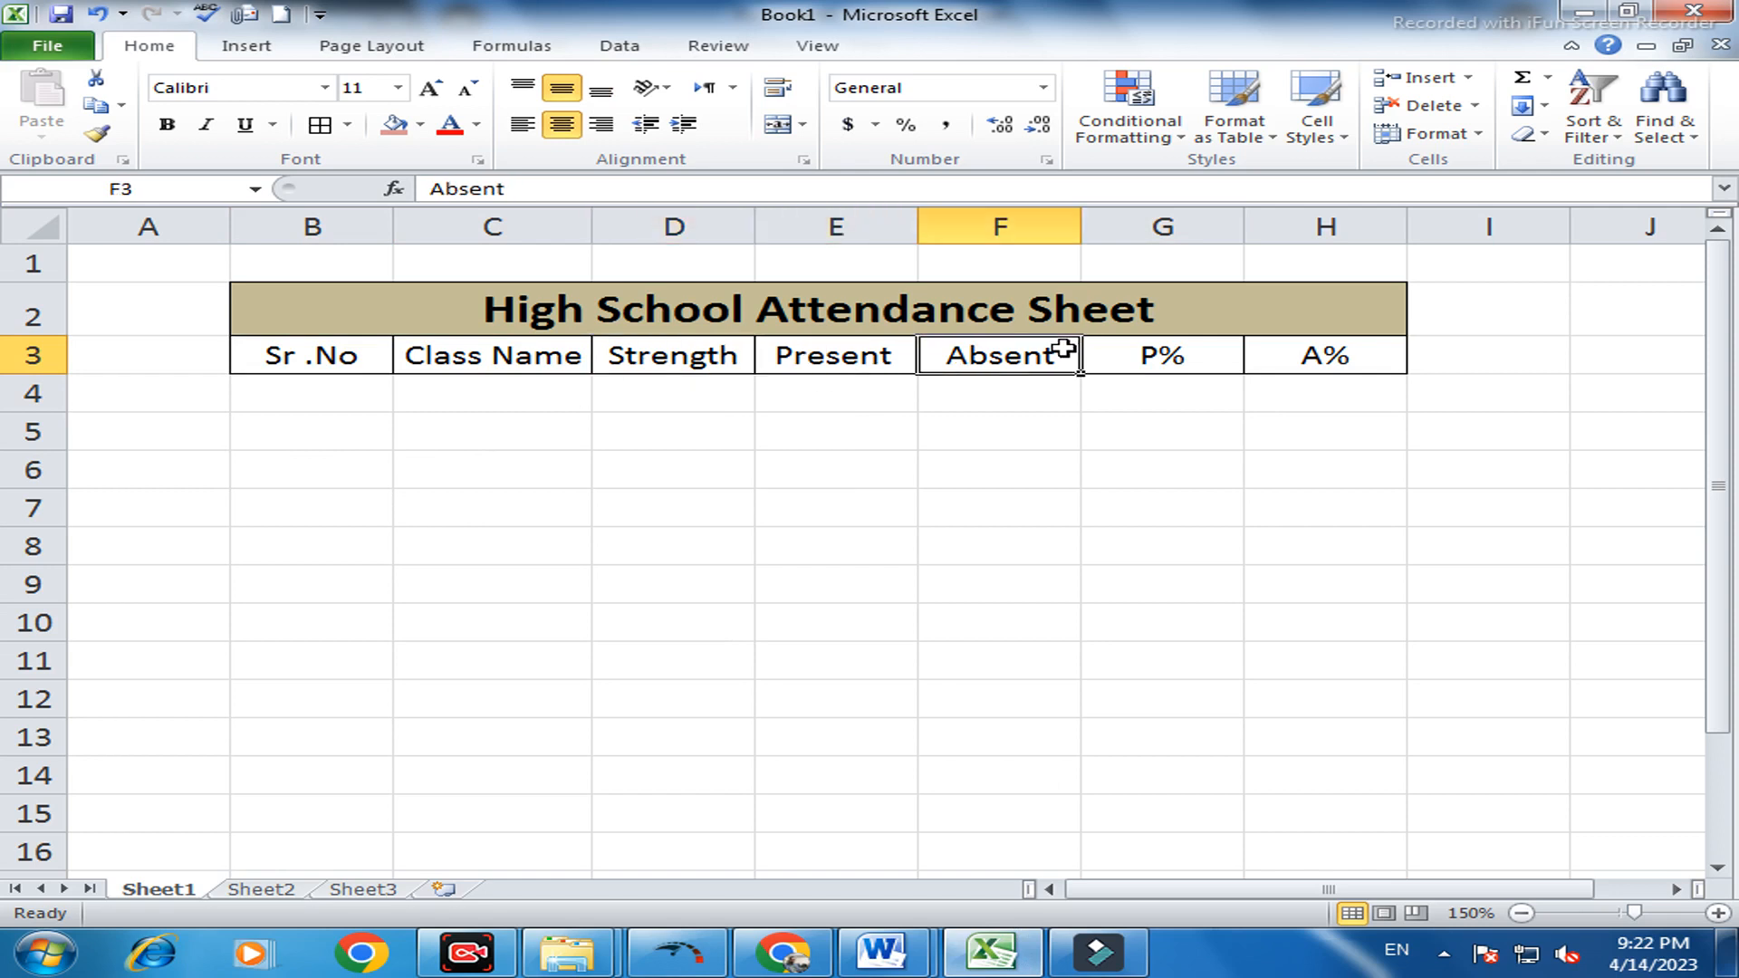
left_click(1165, 360)
left_click(1304, 357)
left_click(324, 411)
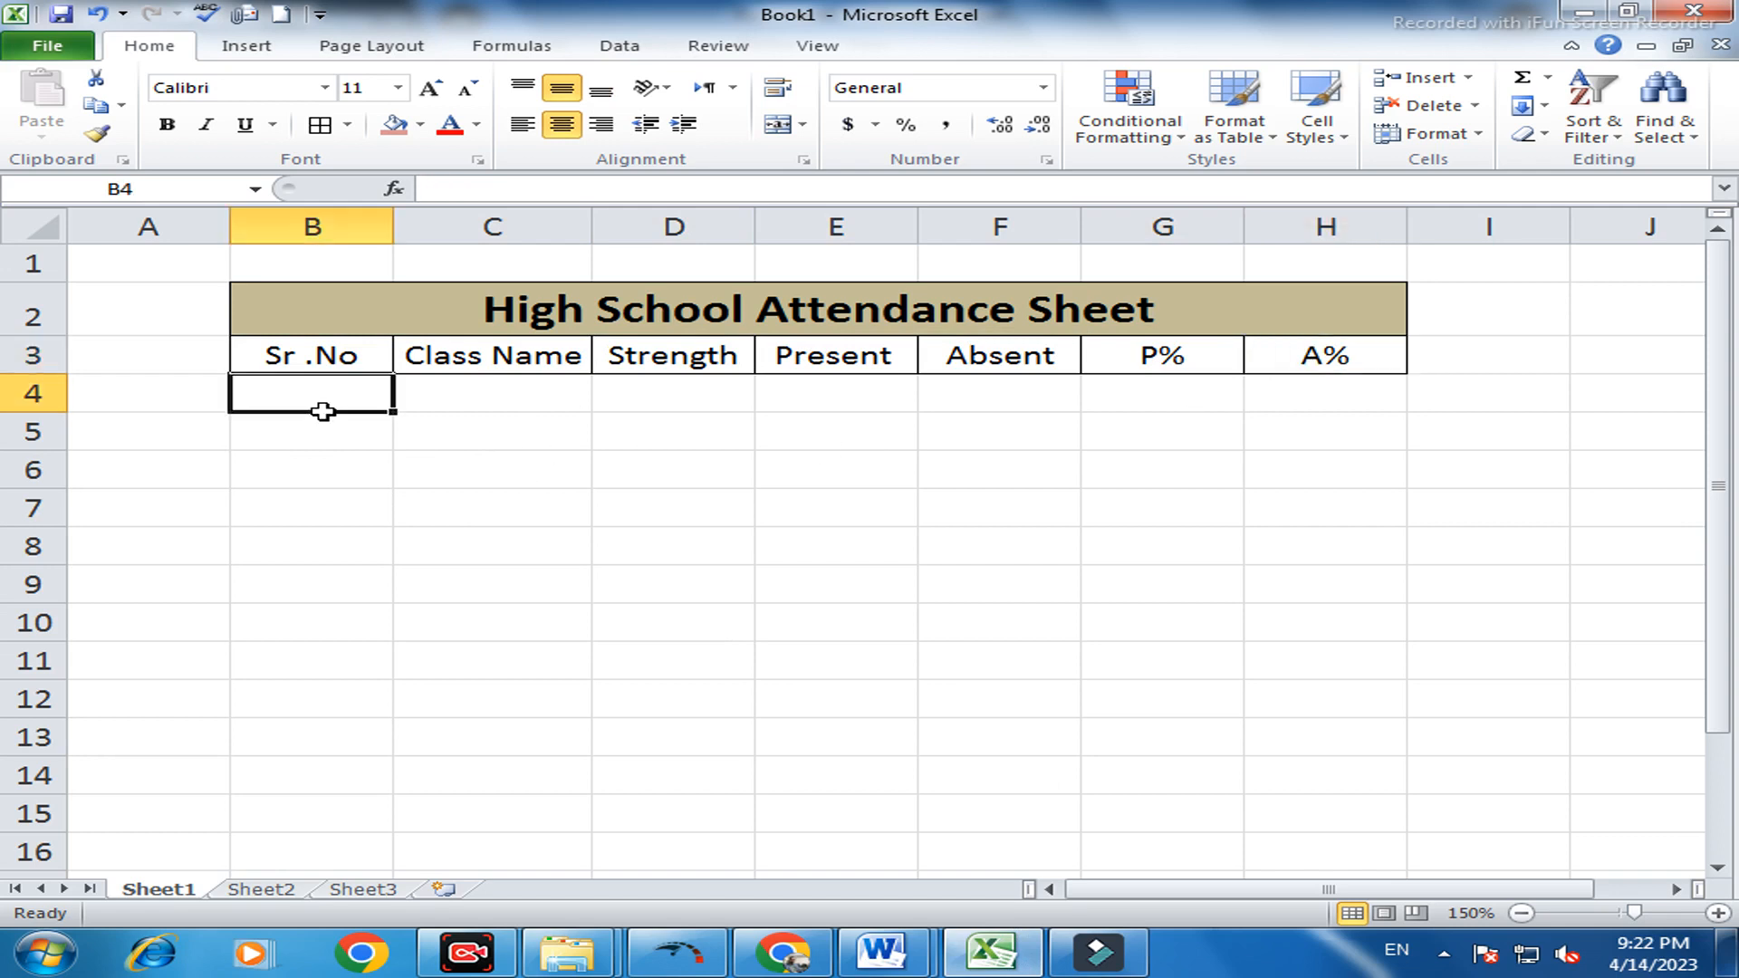
Review each column heading from B3 to H3 again, finishing on the first empty cell under Sr .No
left_click(310, 355)
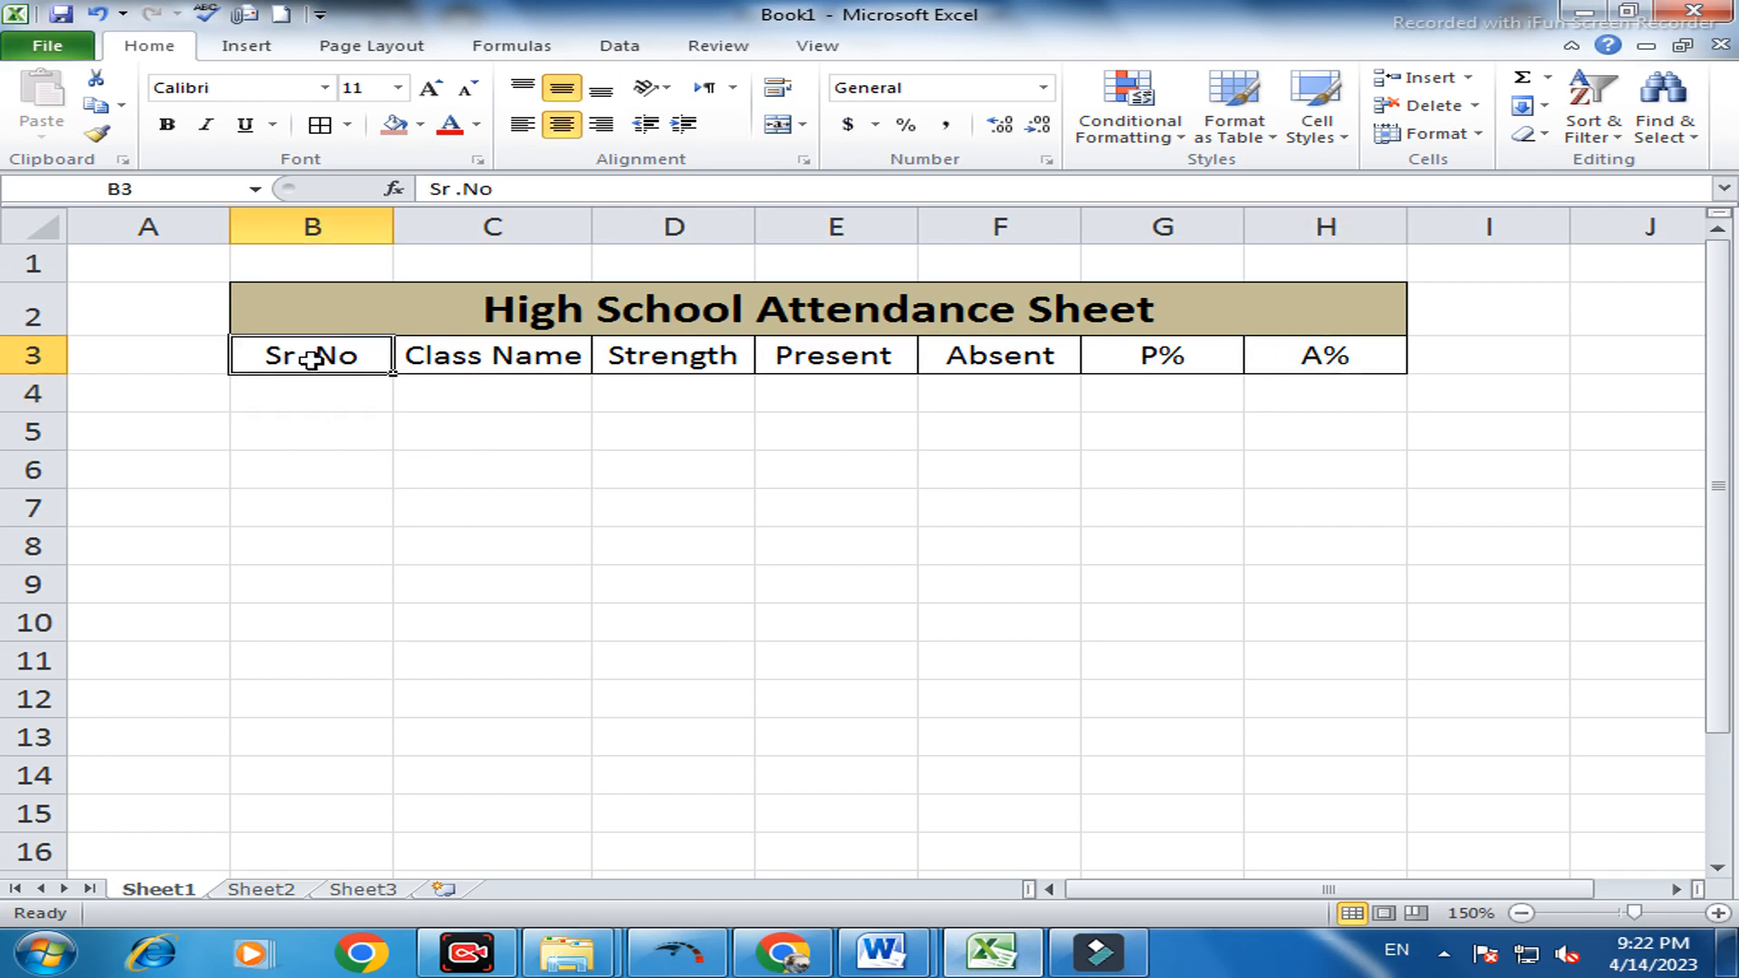
left_click(484, 356)
left_click(677, 359)
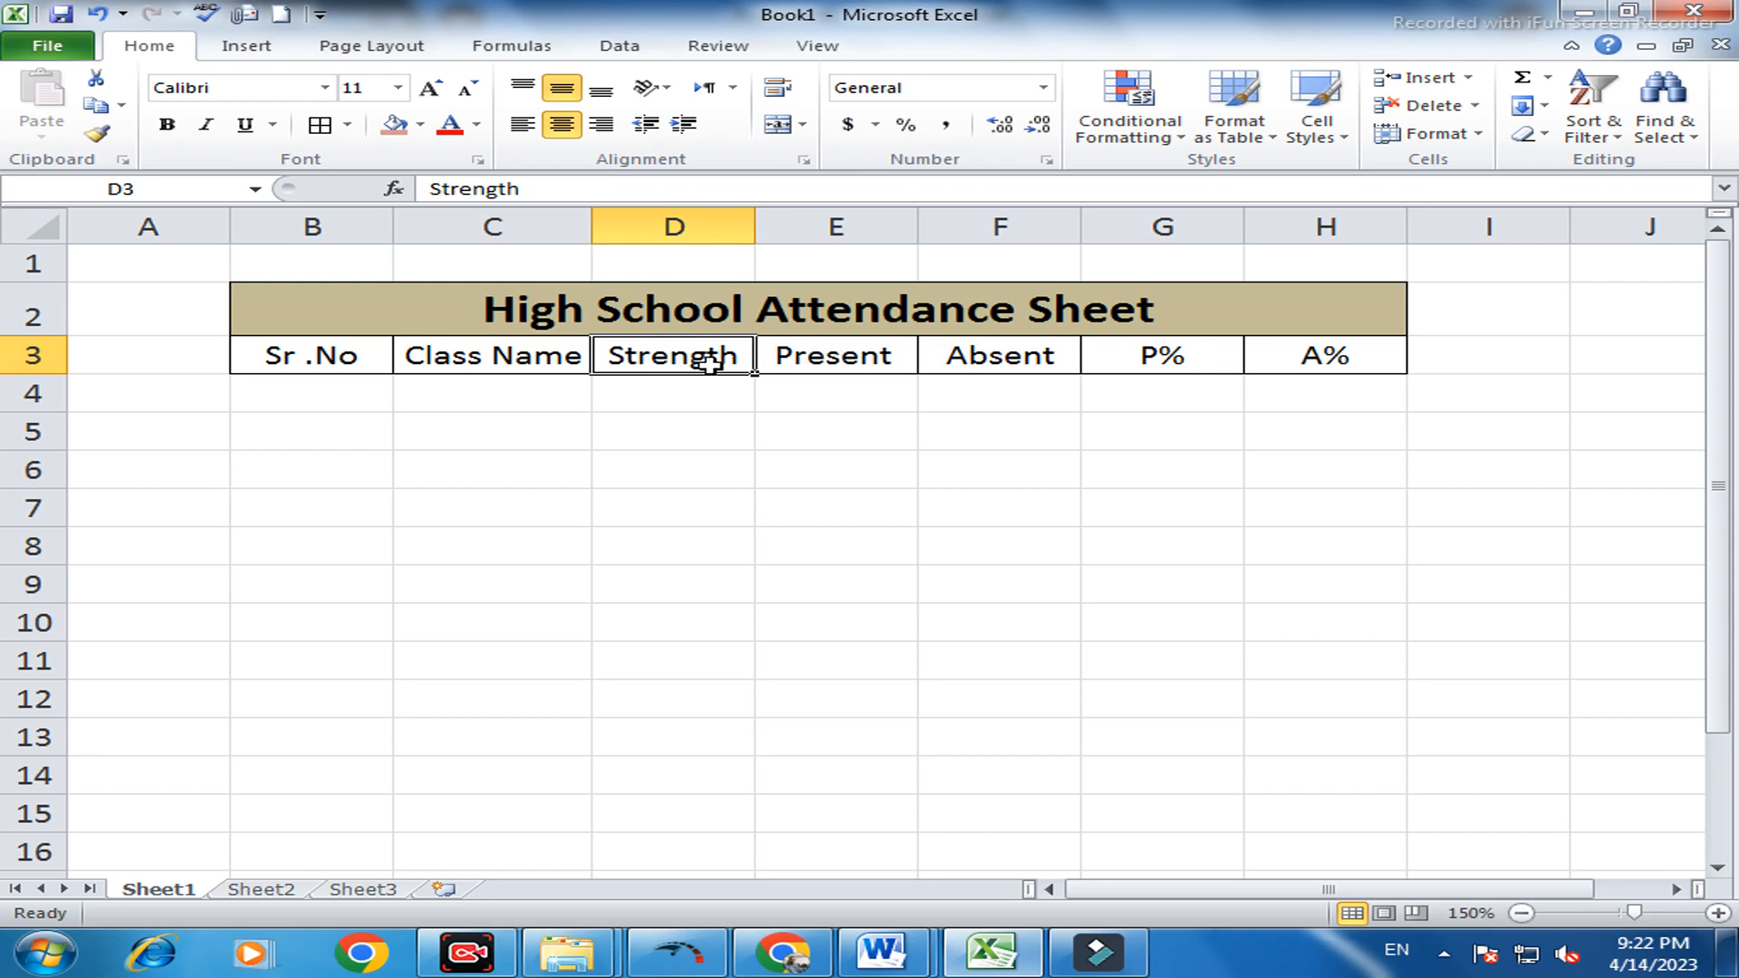
left_click(863, 361)
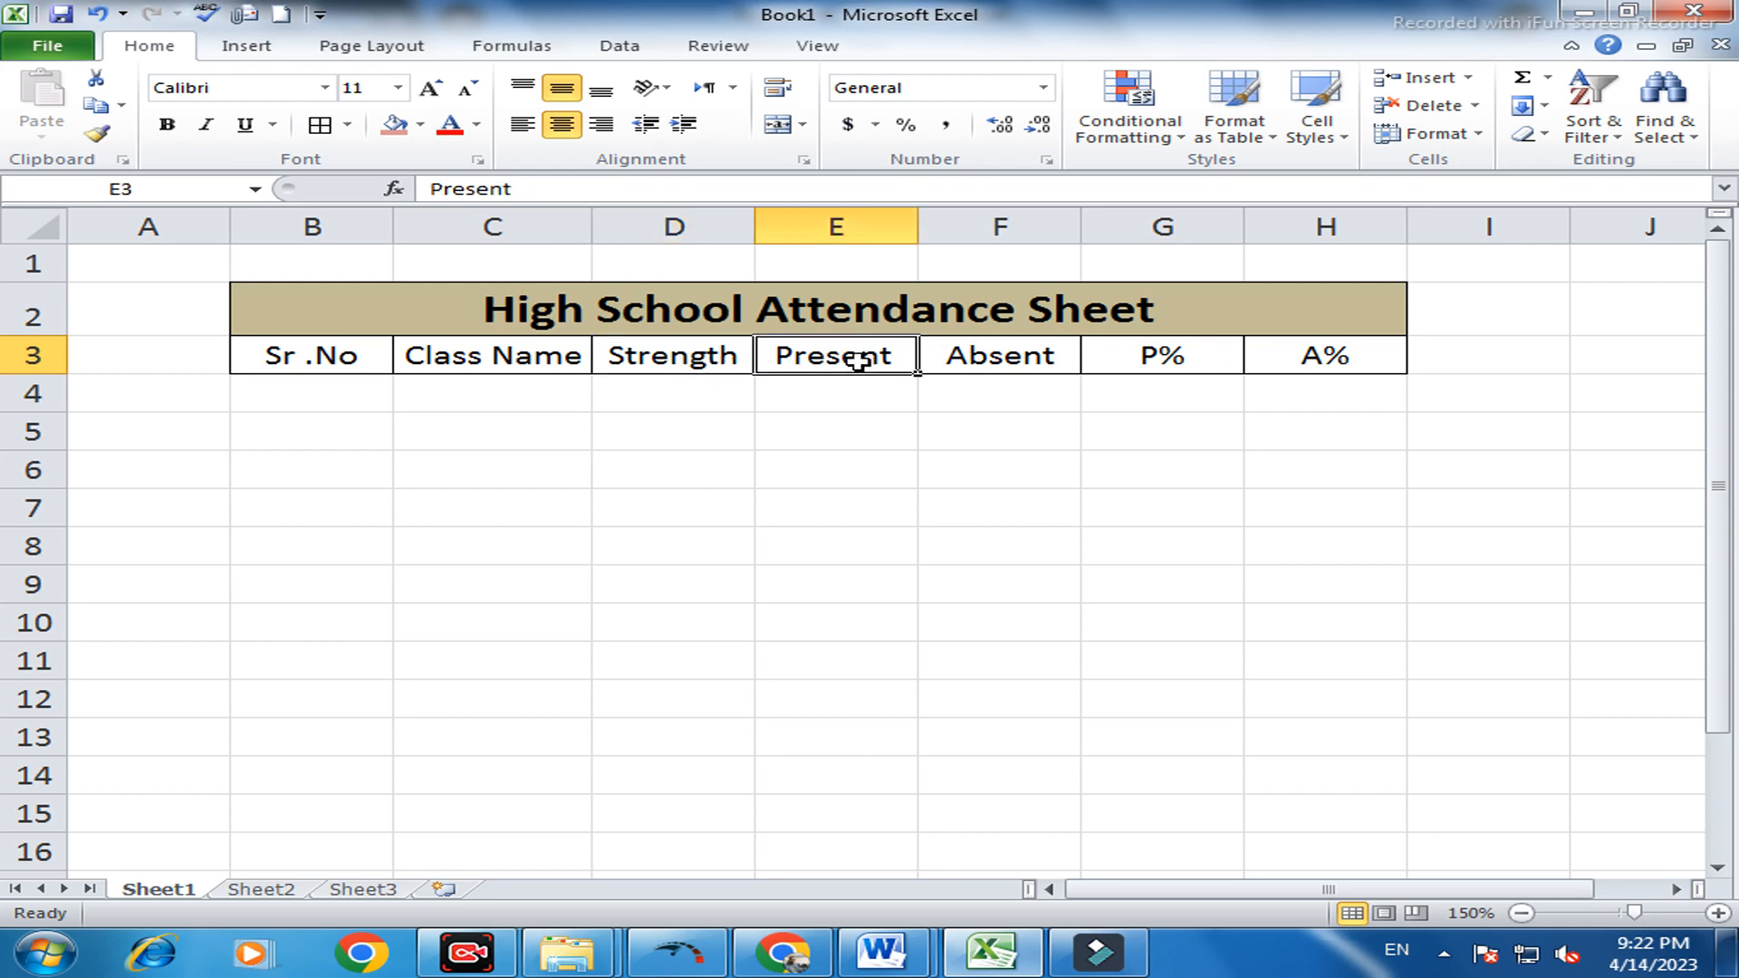
left_click(1020, 358)
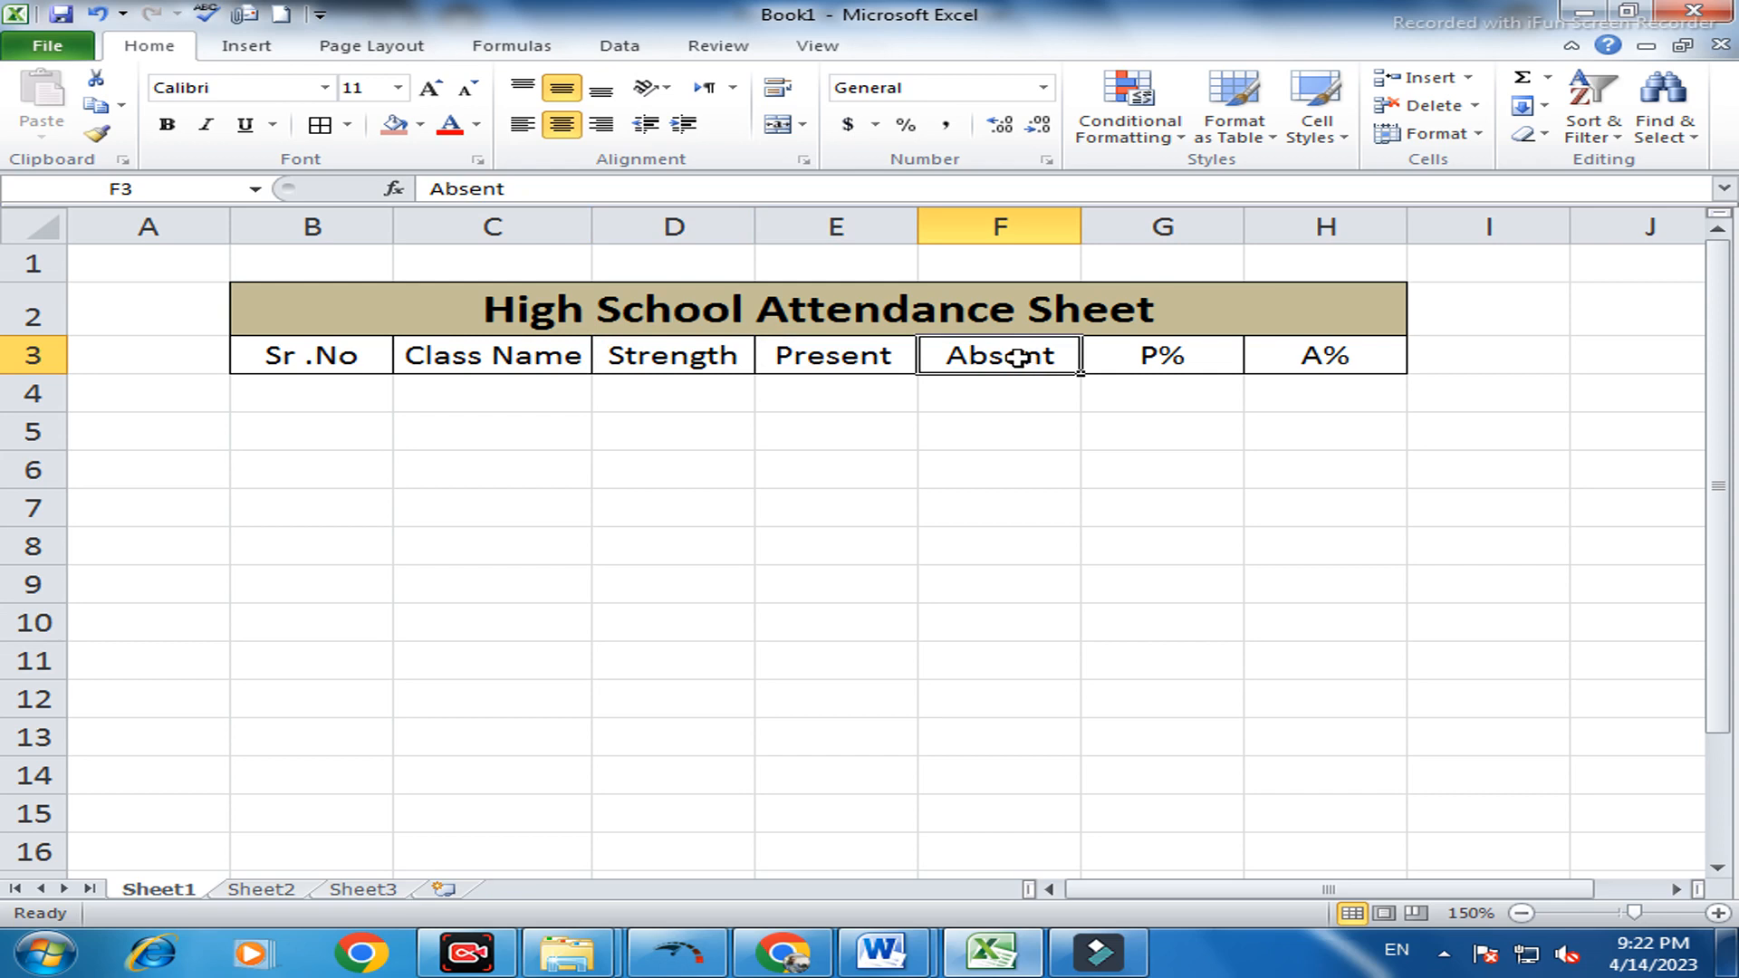
left_click(1127, 358)
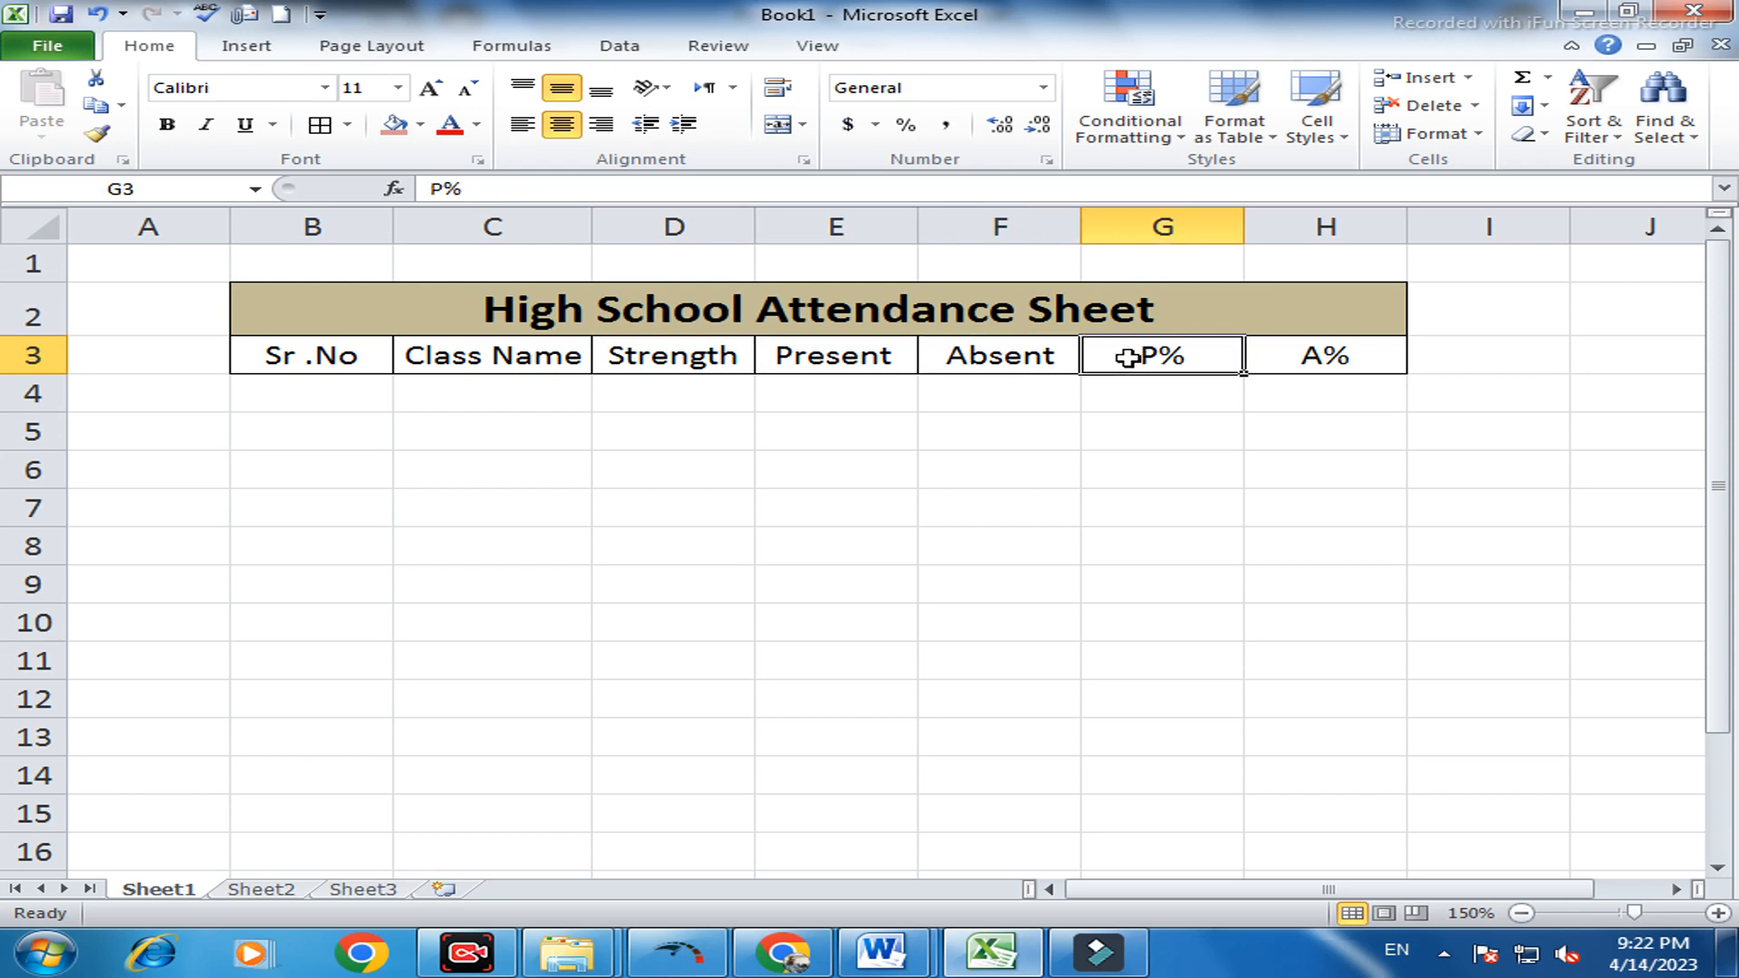
left_click(1320, 357)
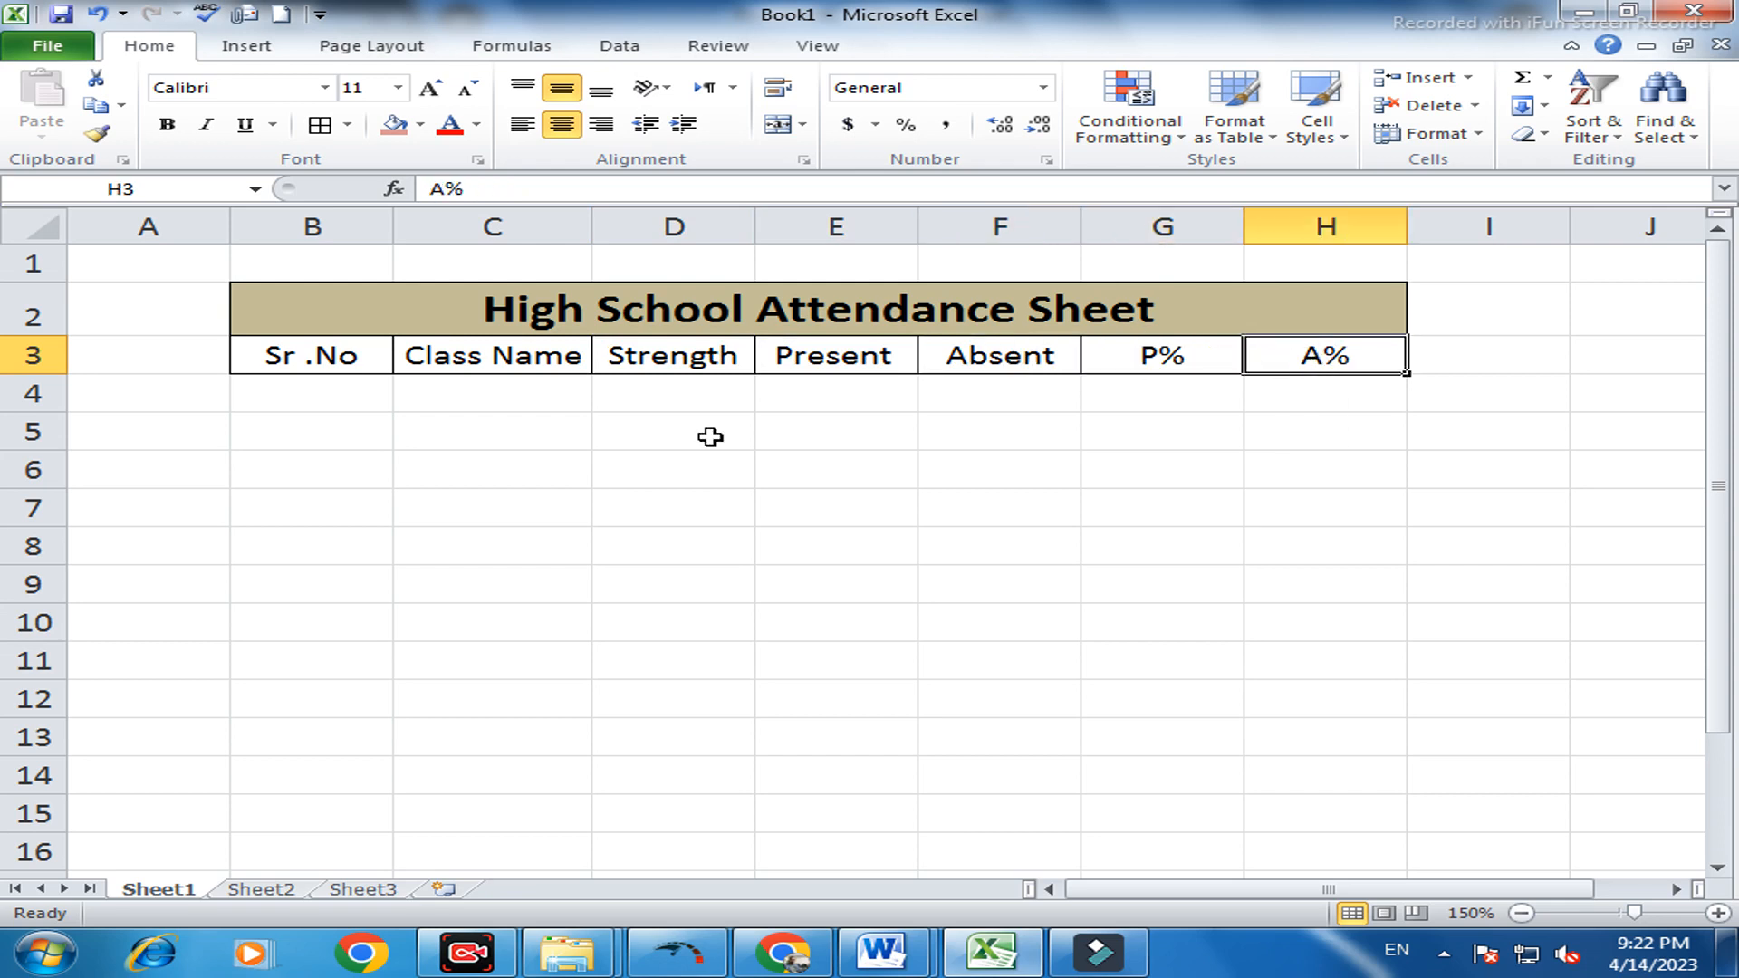
left_click(353, 400)
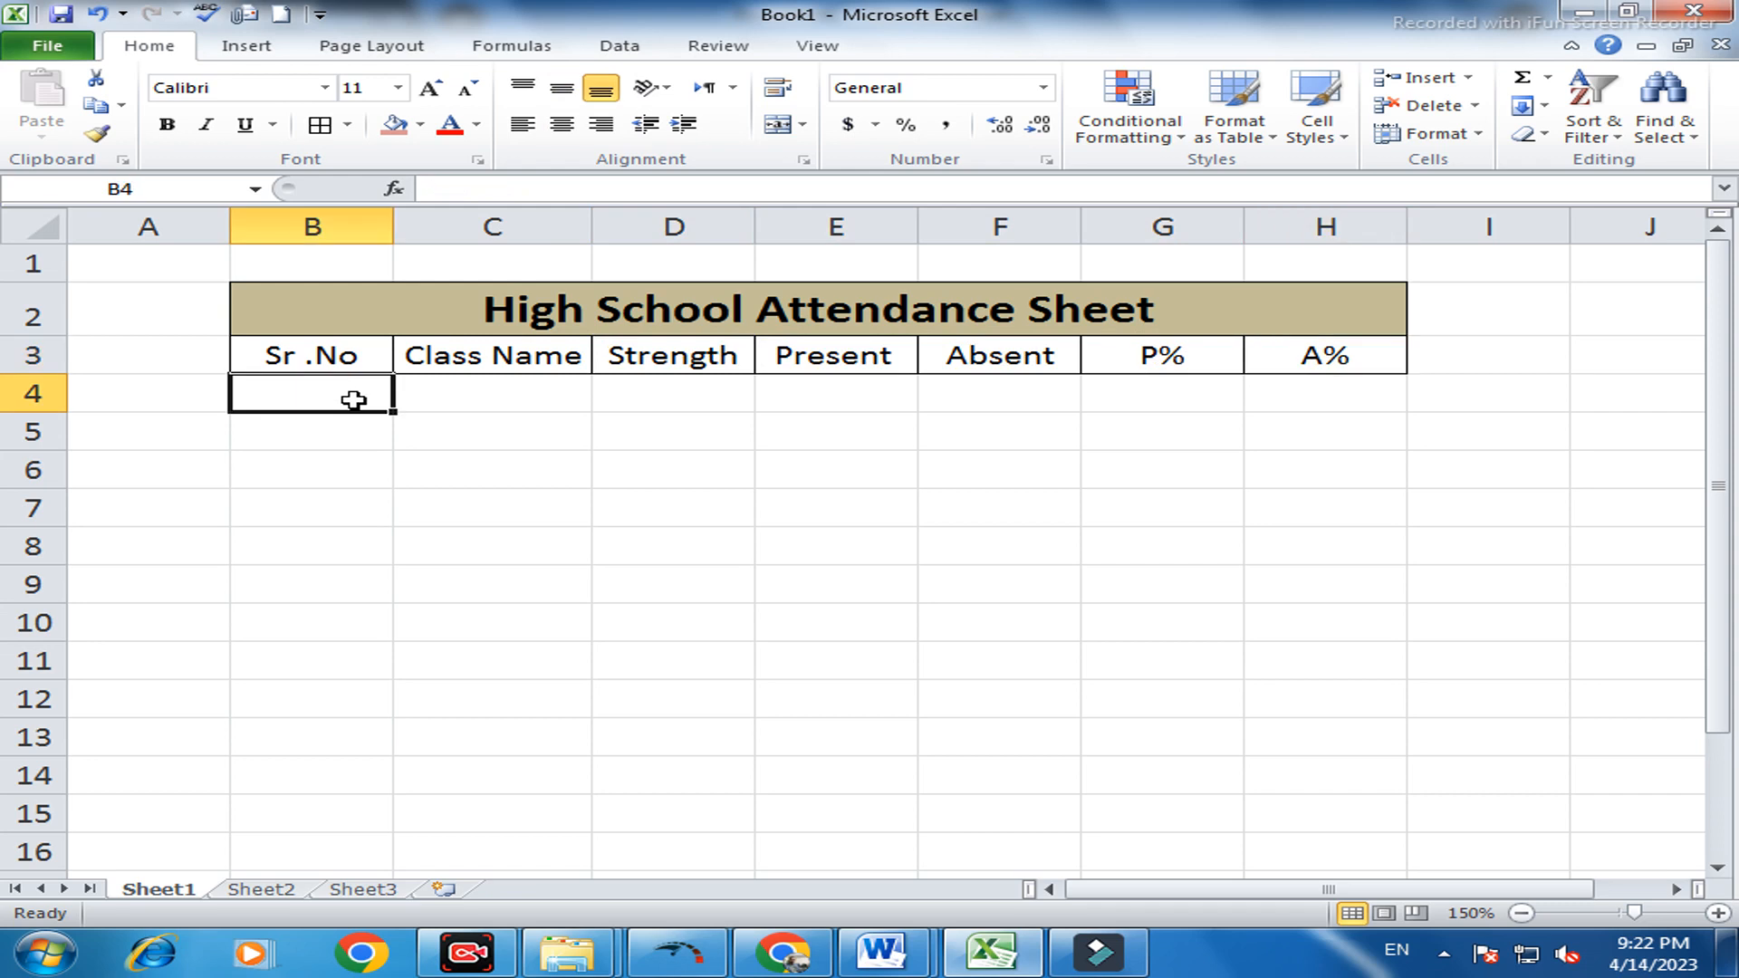
Enter the serial numbers 1 and 2 in the first two cells under Sr .No, B4 and B5
type("1")
key("Return")
type("2")
left_click(297, 391)
left_click_drag(396, 413, 393, 518)
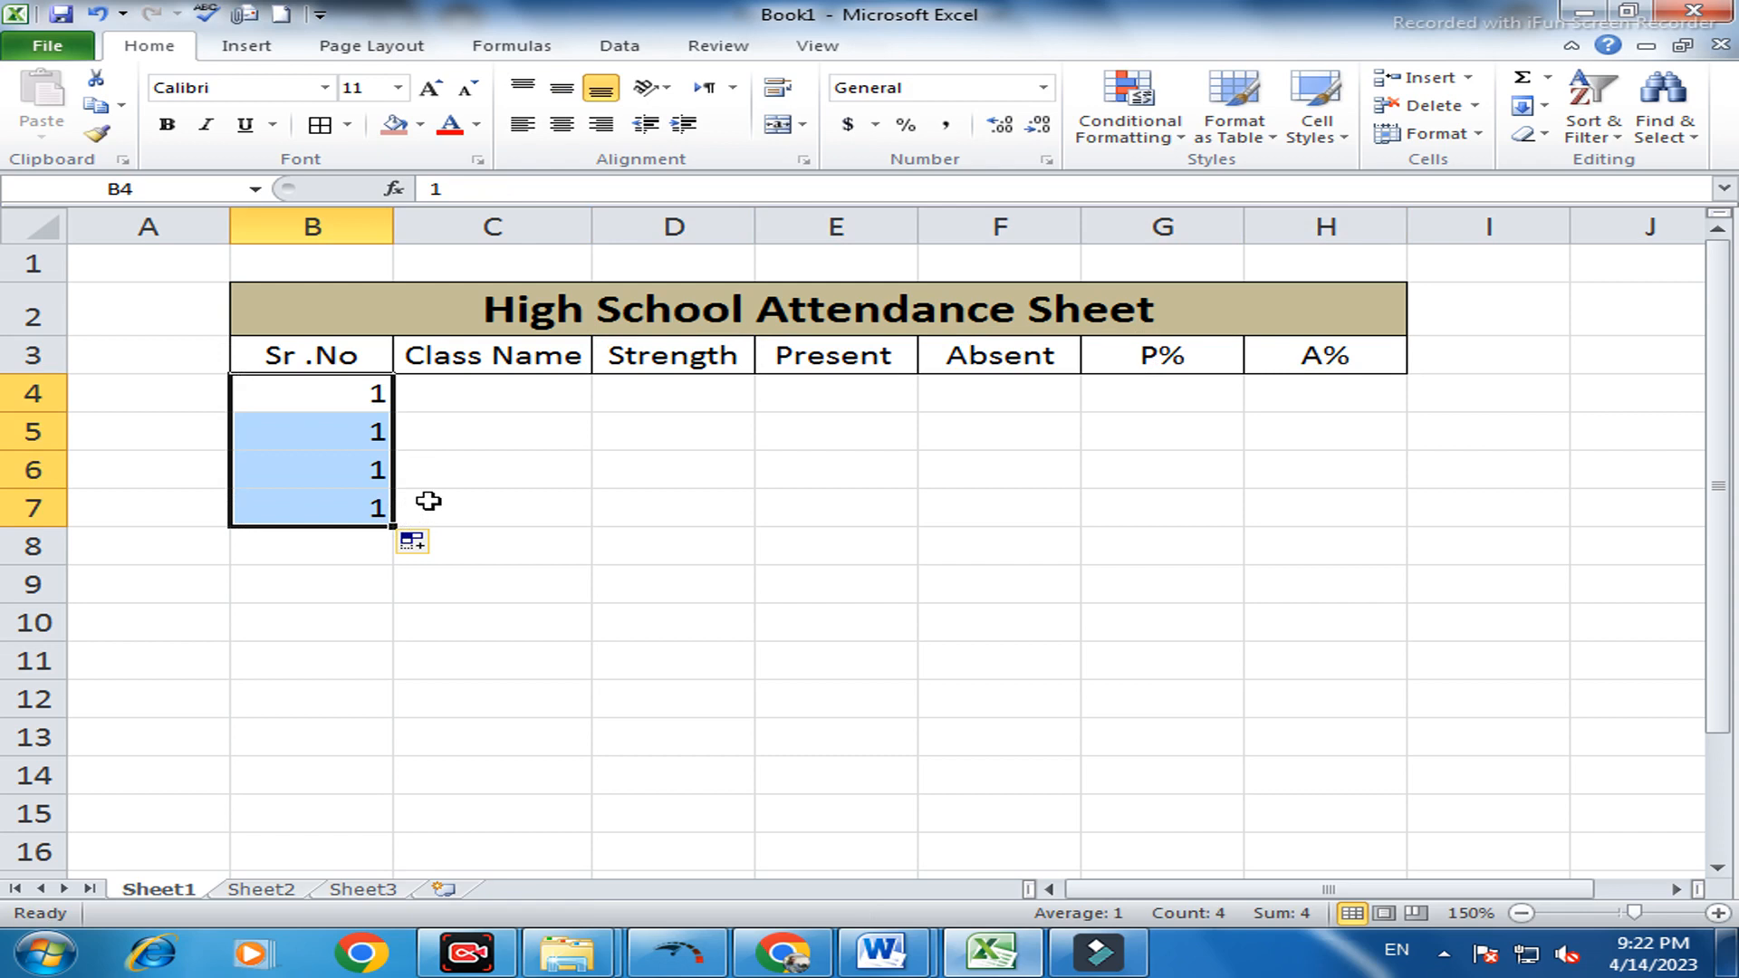
key("ctrl+z")
Extend the serial number series from B4:B5 down to 5 in B8
left_click_drag(343, 398, 396, 554)
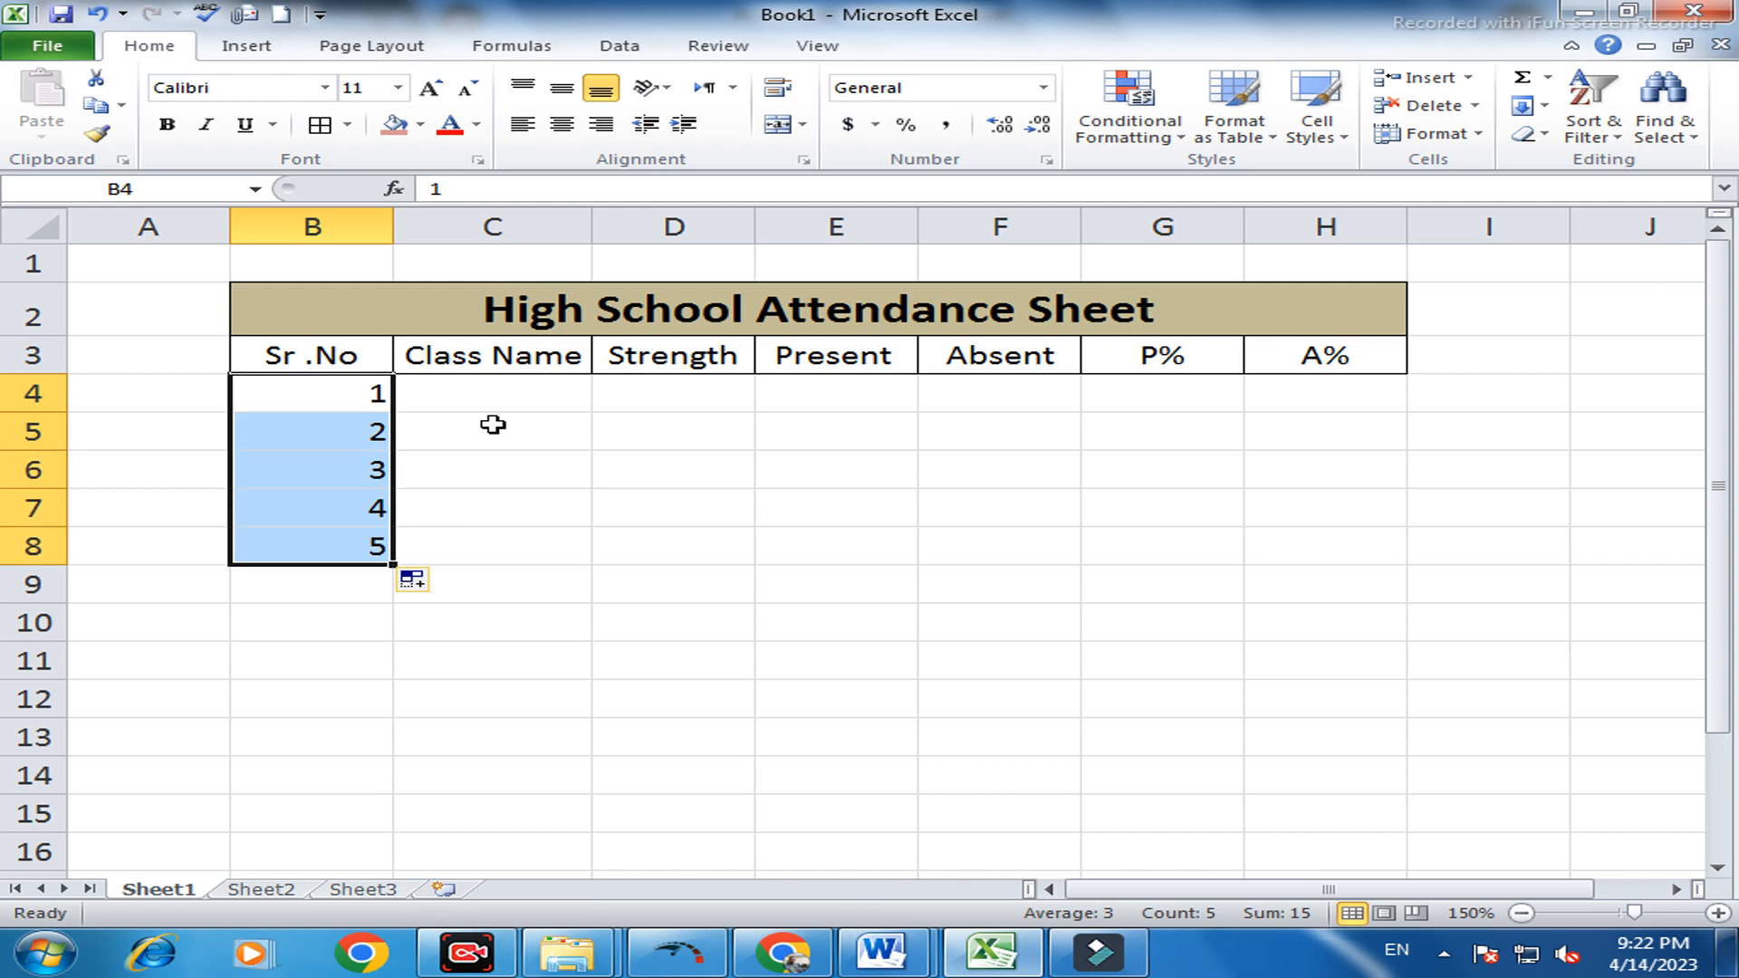
Enter 6th and 7th at the start of the Class Name column and extend the series down to 10th in C8
left_click(438, 403)
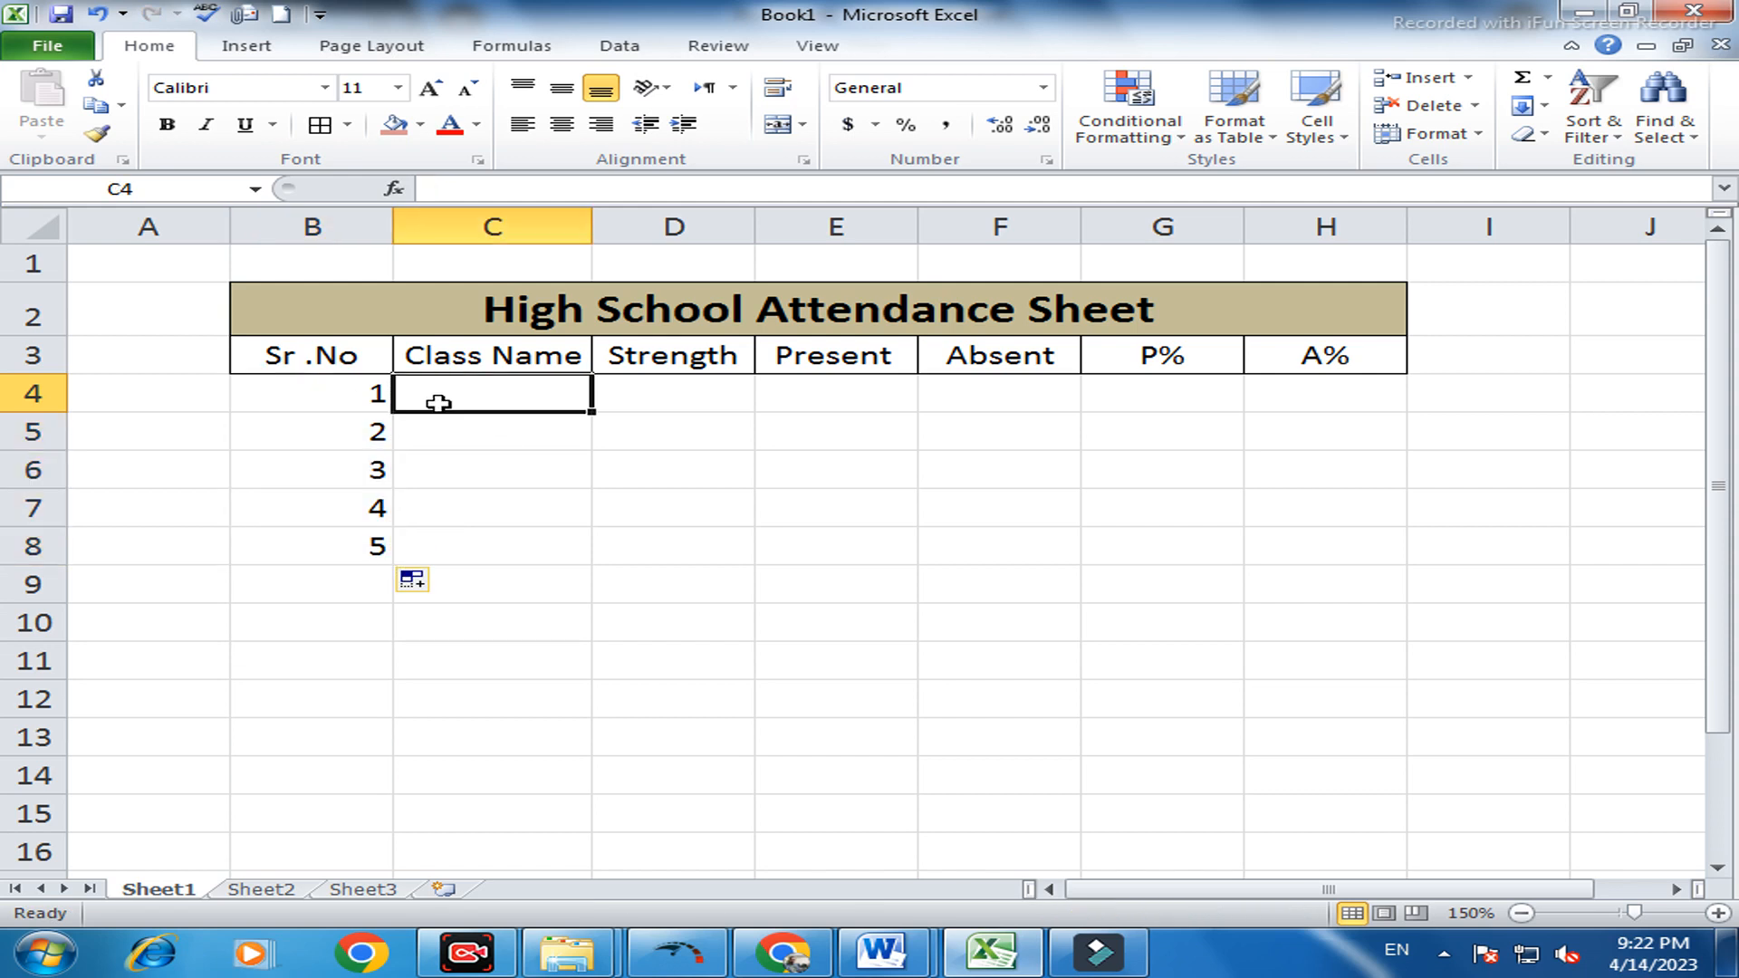
type("6th")
key("Return")
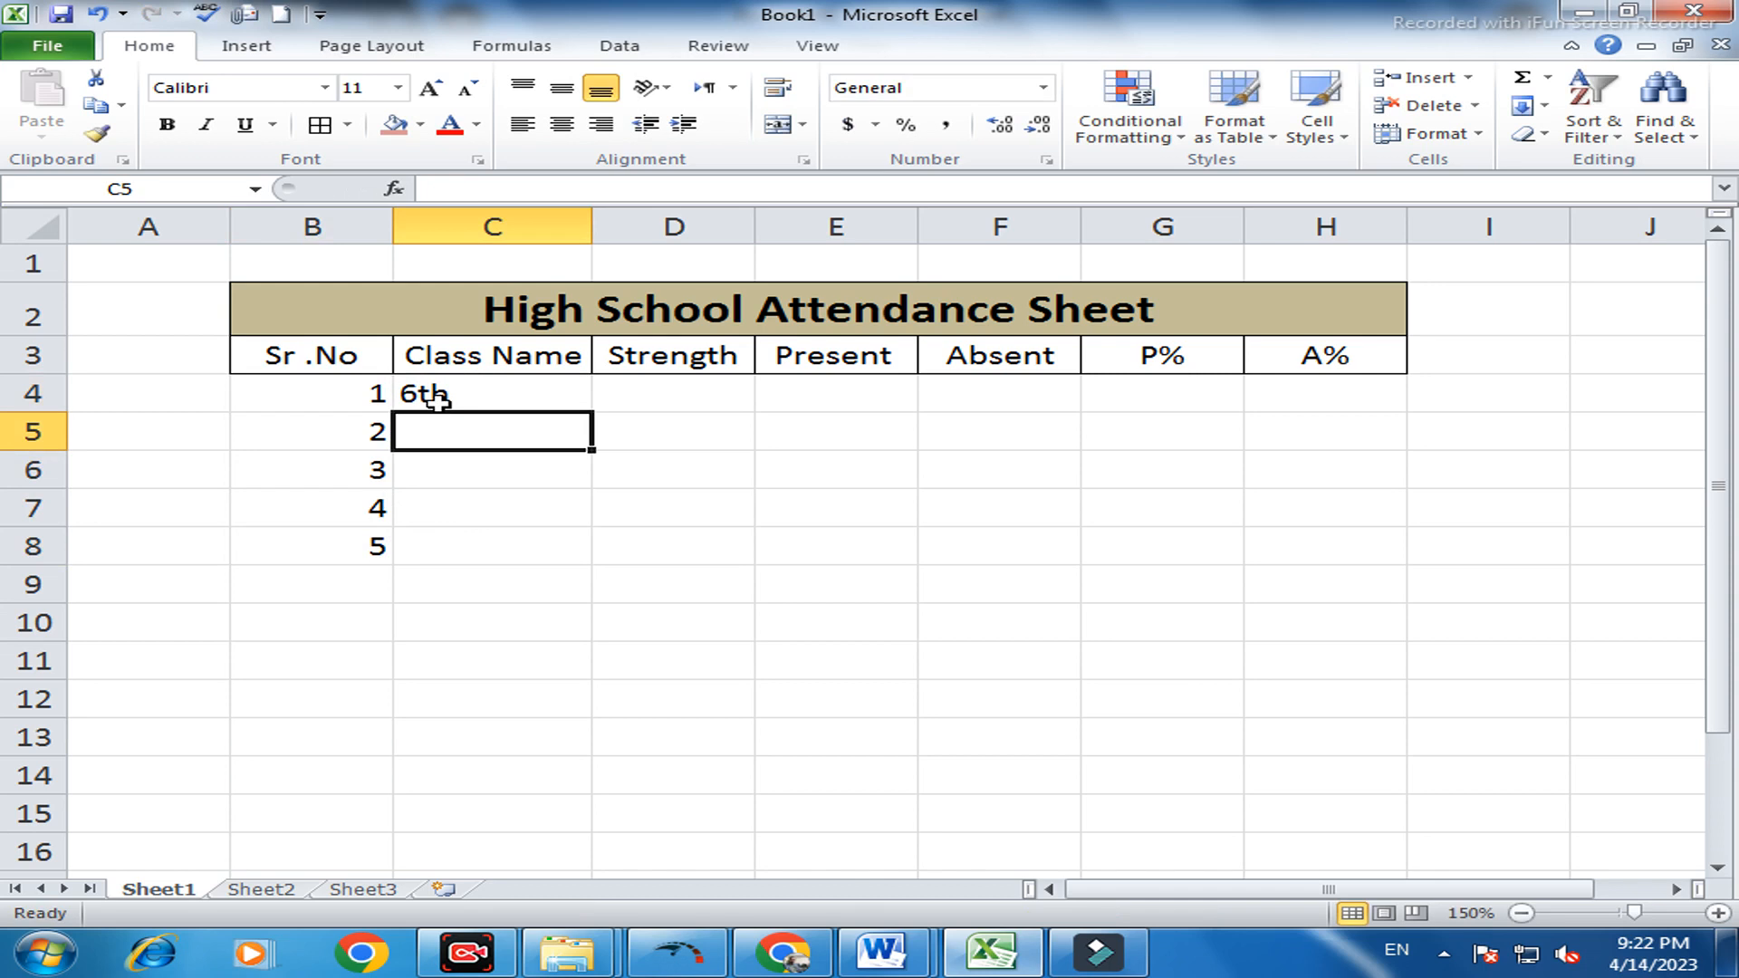
type("7th")
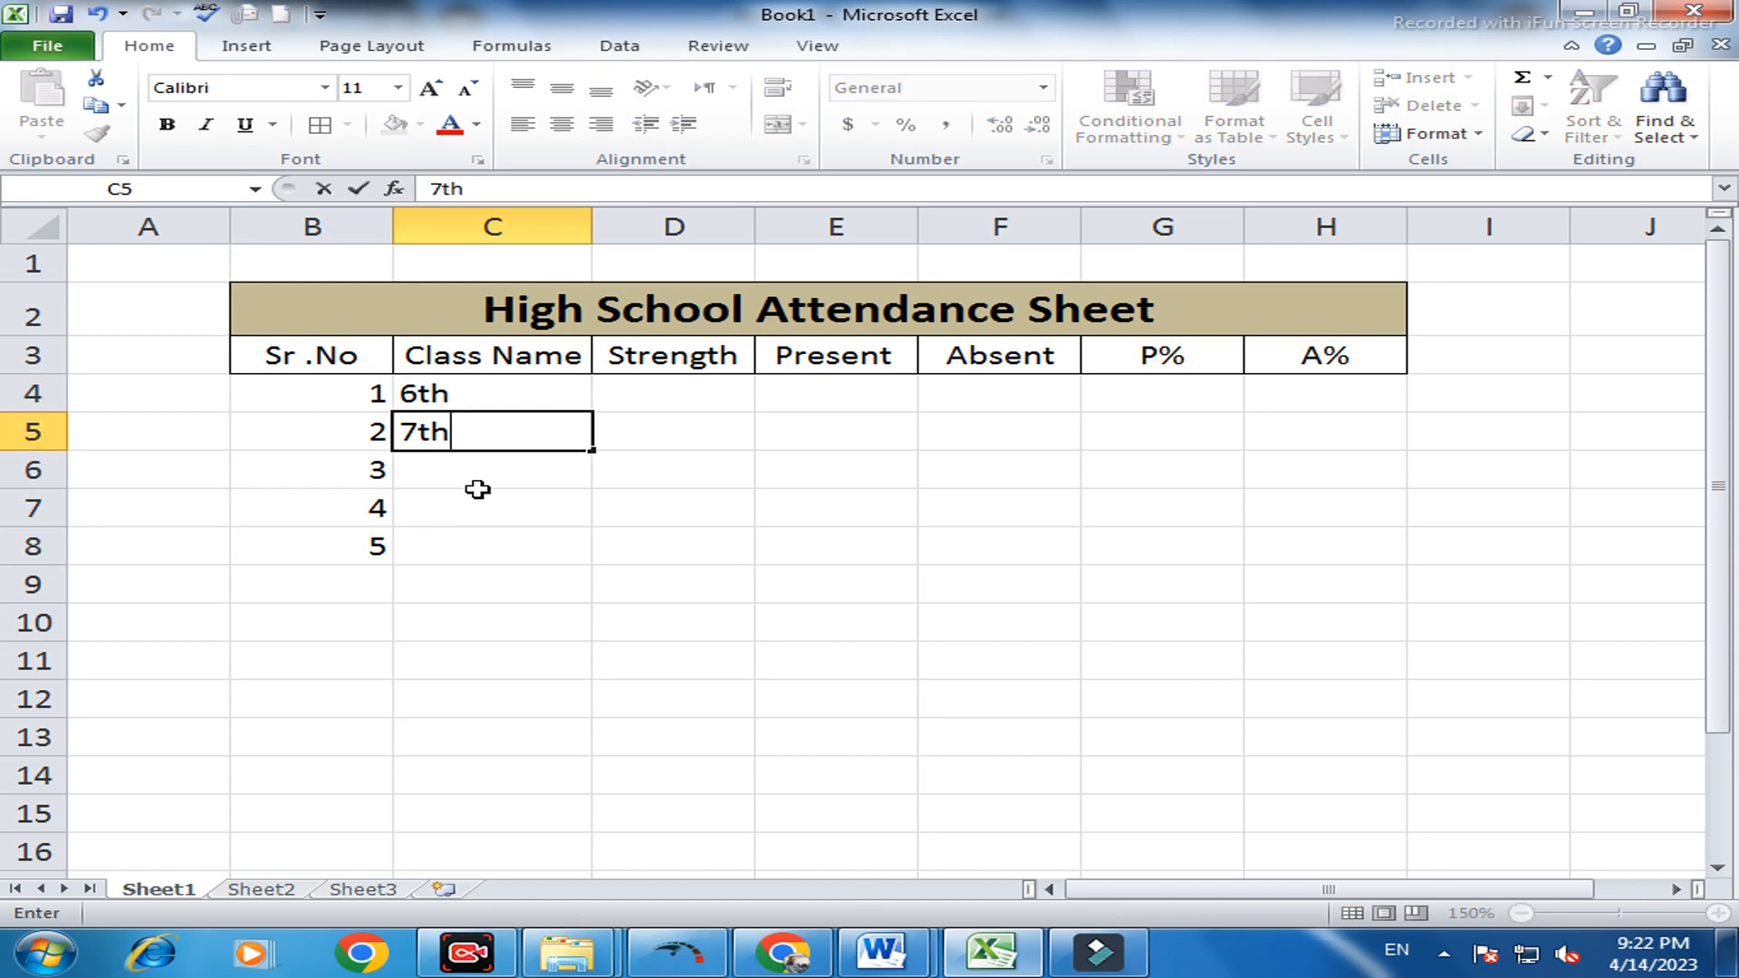
left_click(473, 493)
left_click_drag(494, 396, 493, 423)
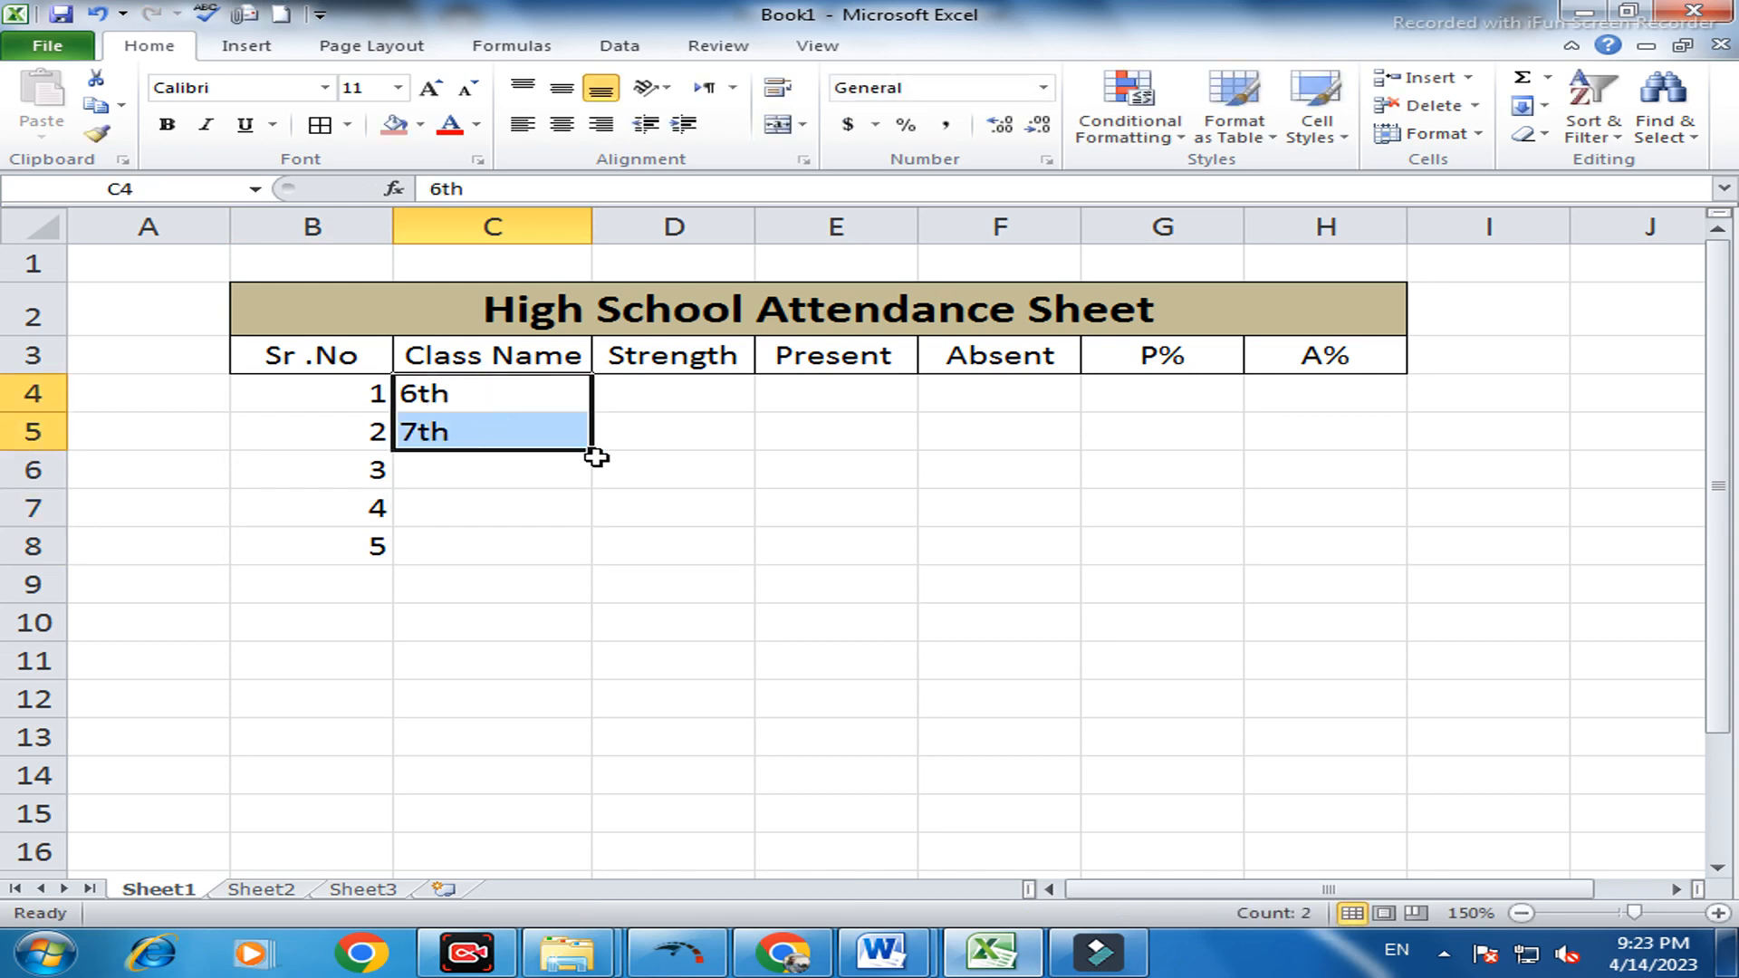
left_click_drag(588, 450, 594, 552)
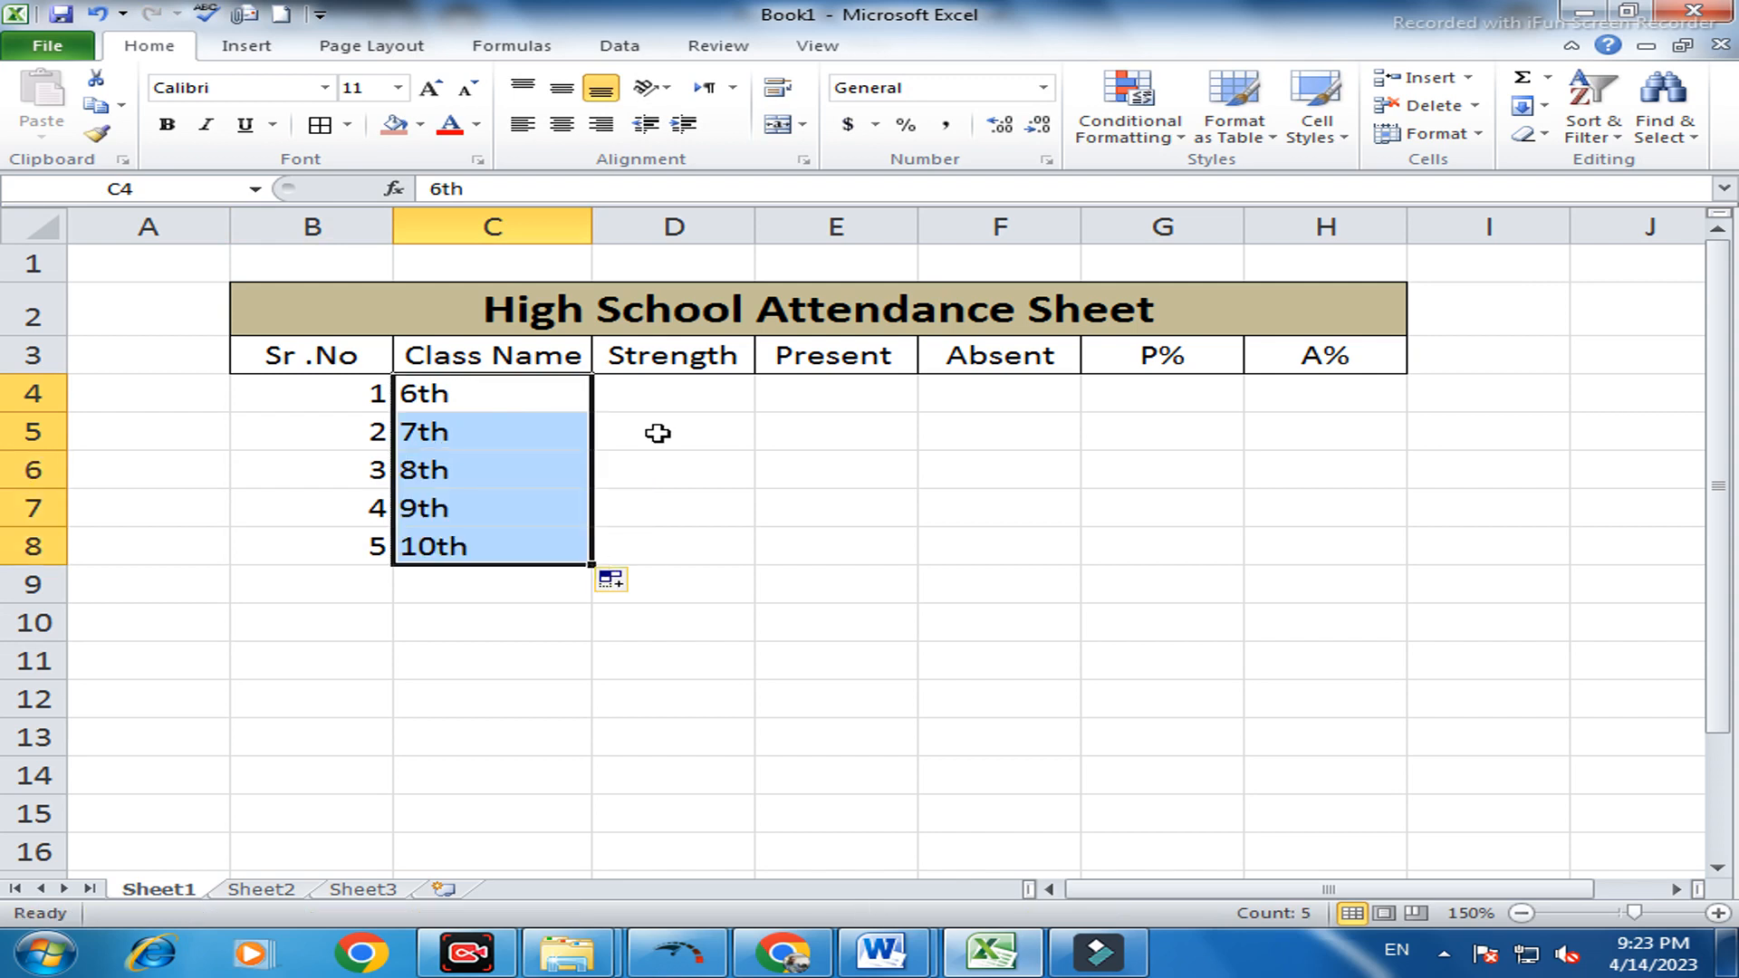
Fill the Strength column from D4 to D8 with 78, 56, 45, 50 and 59
left_click(666, 394)
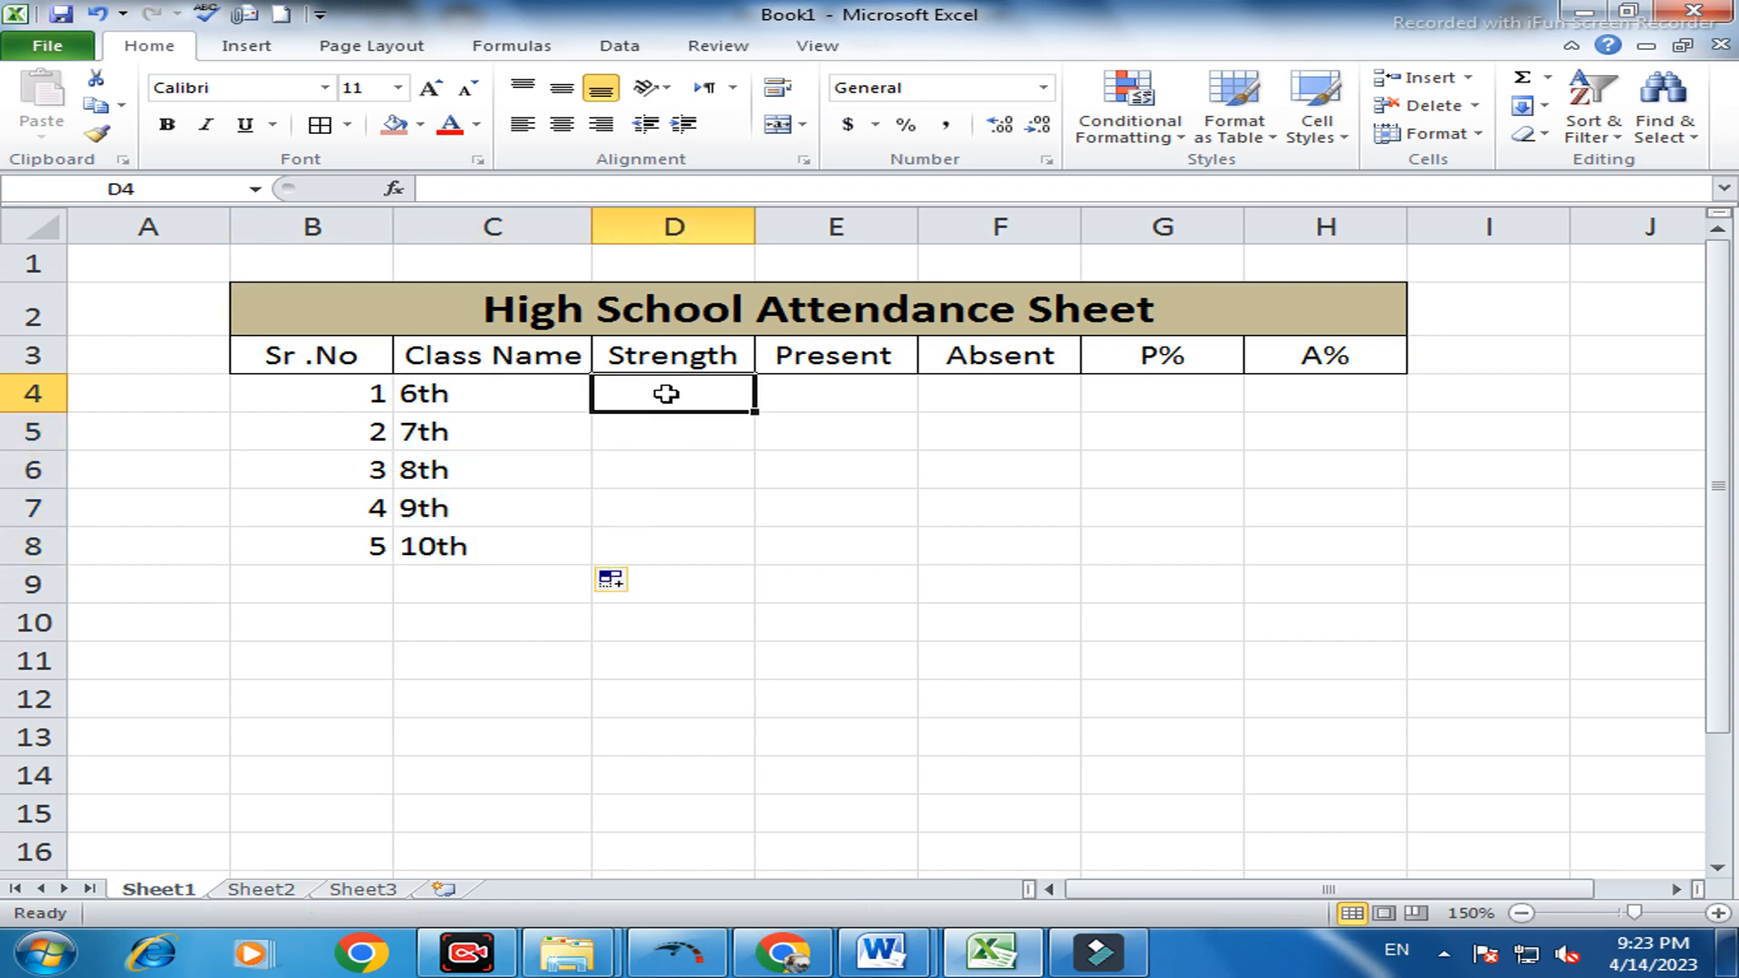
type("78")
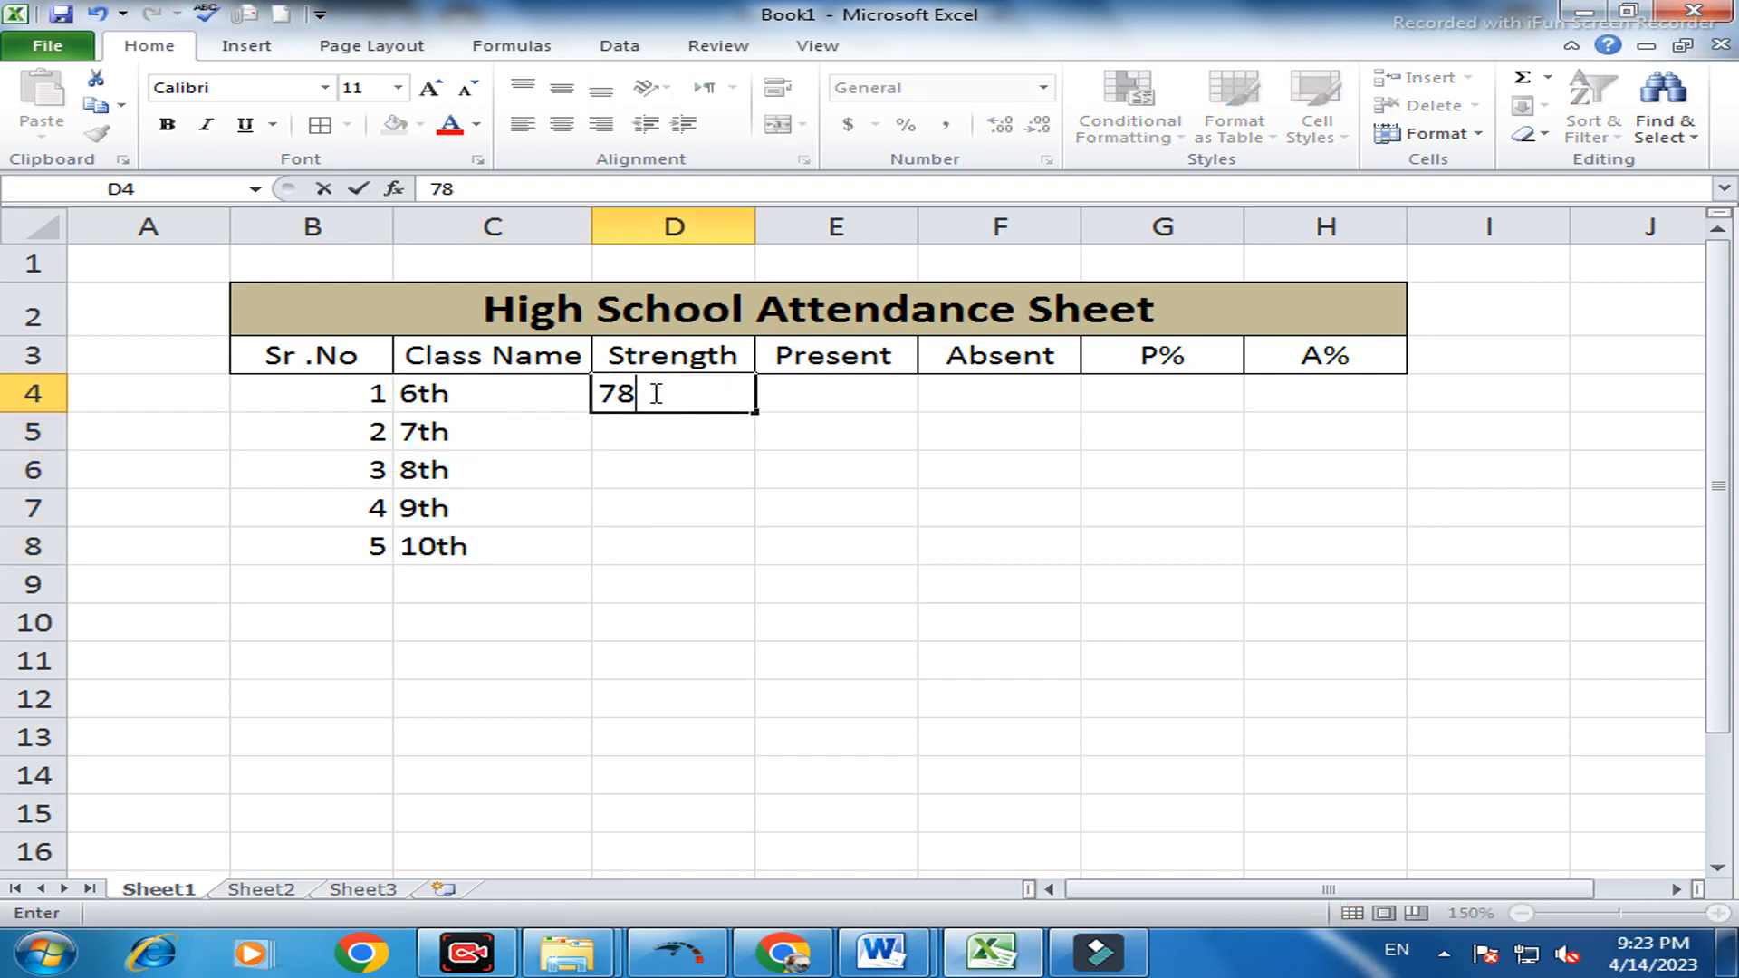
key("Return")
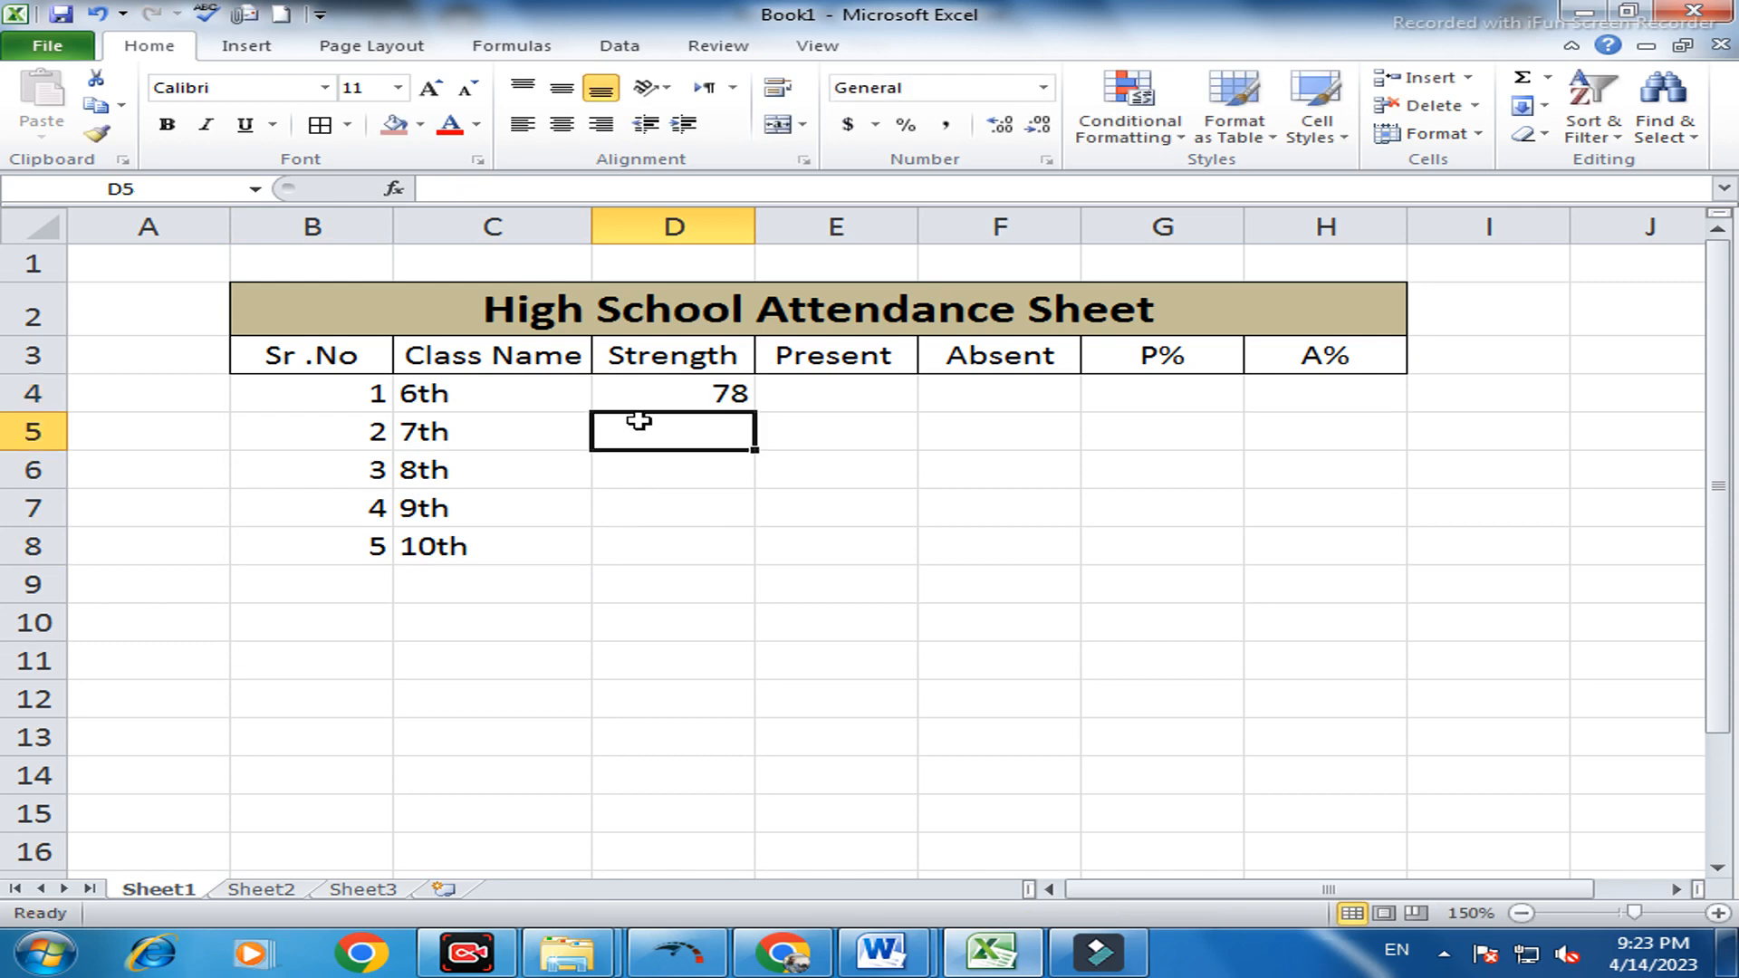
type("56")
key("Return")
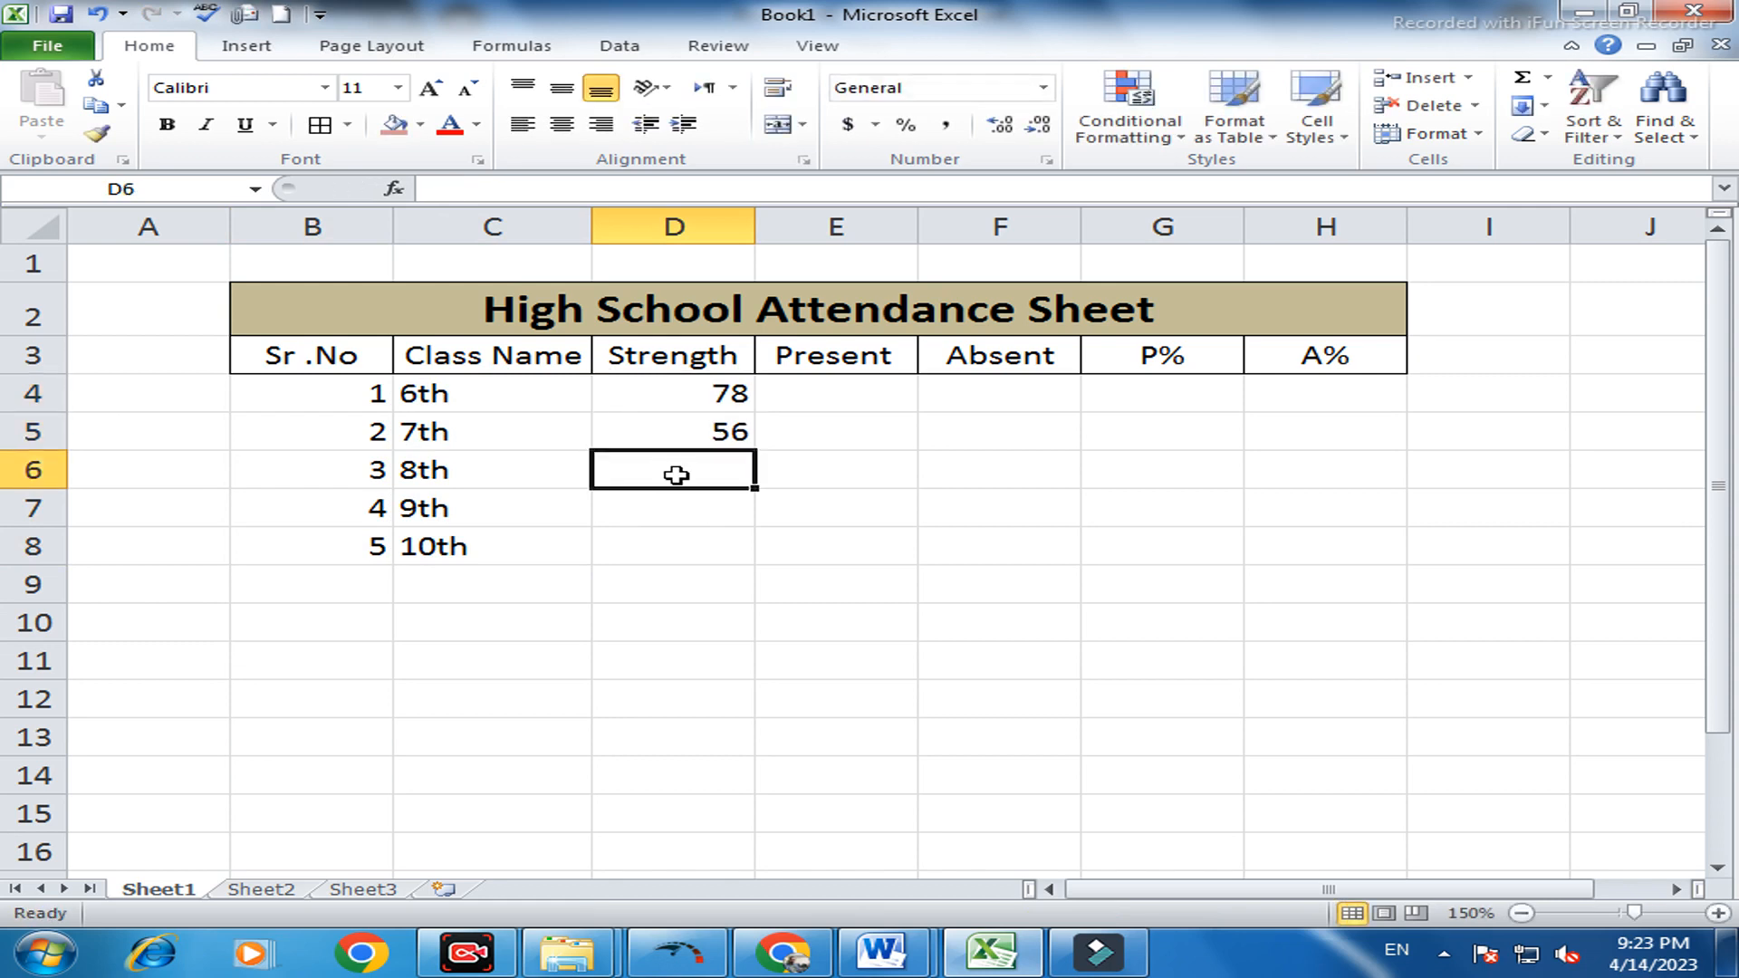
type("45")
key("Return")
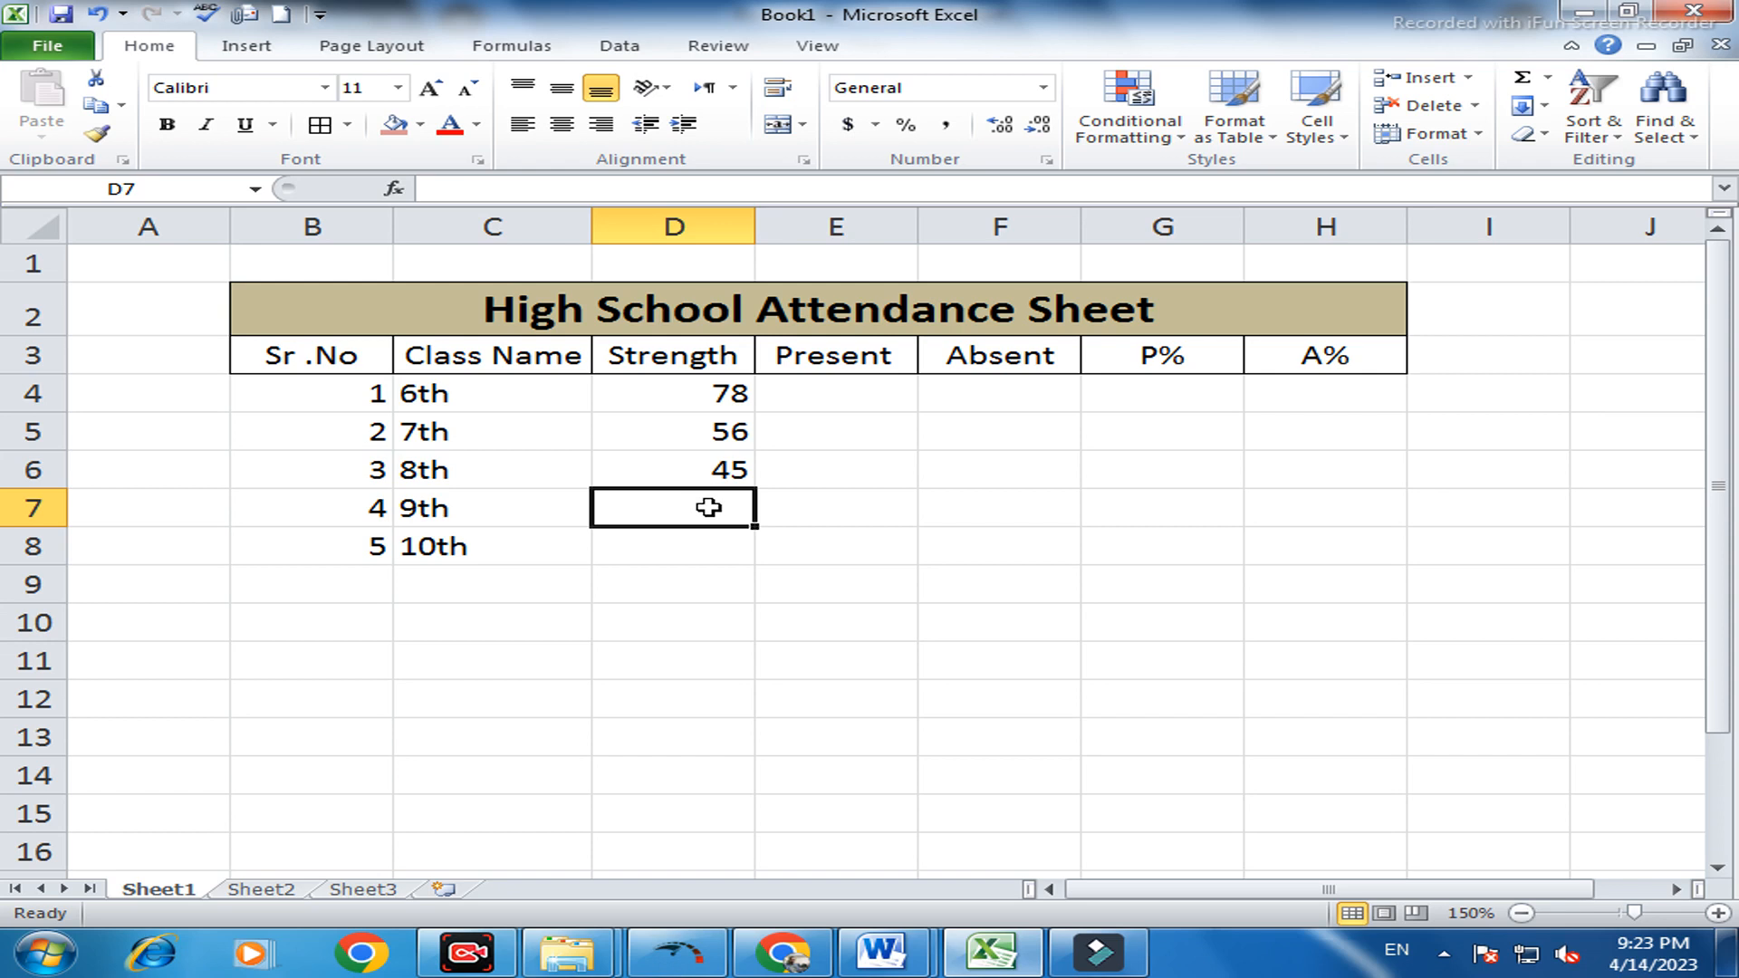
type("50")
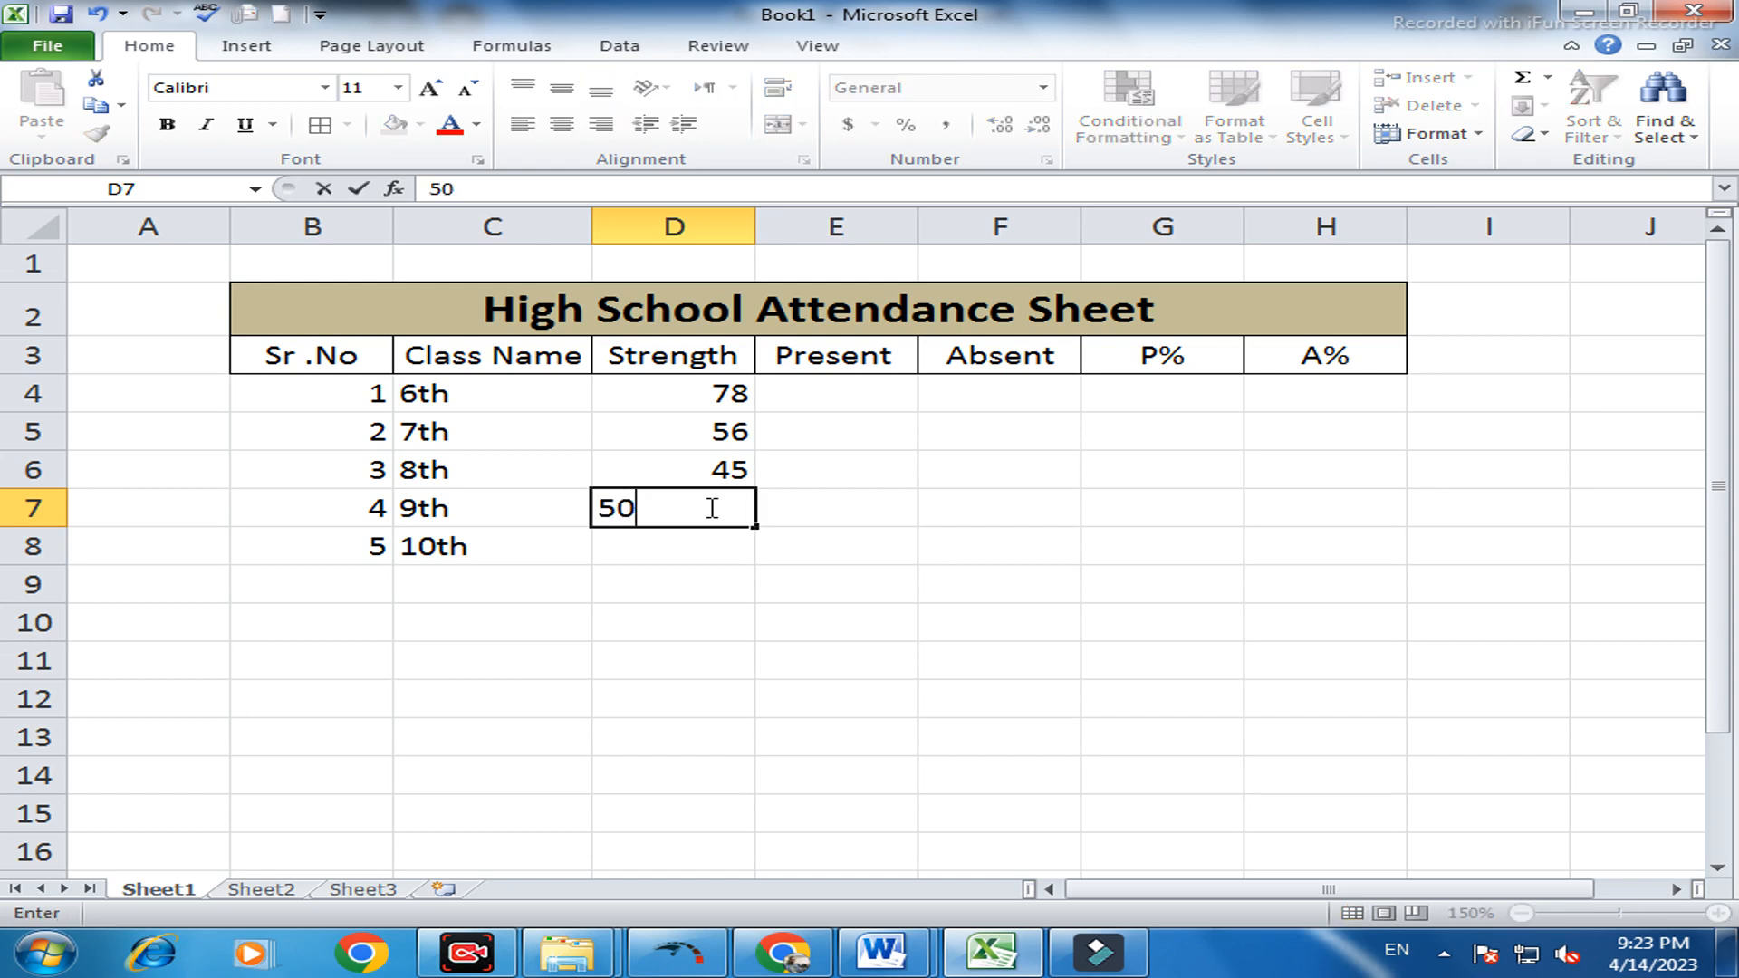
key("Return")
type("59")
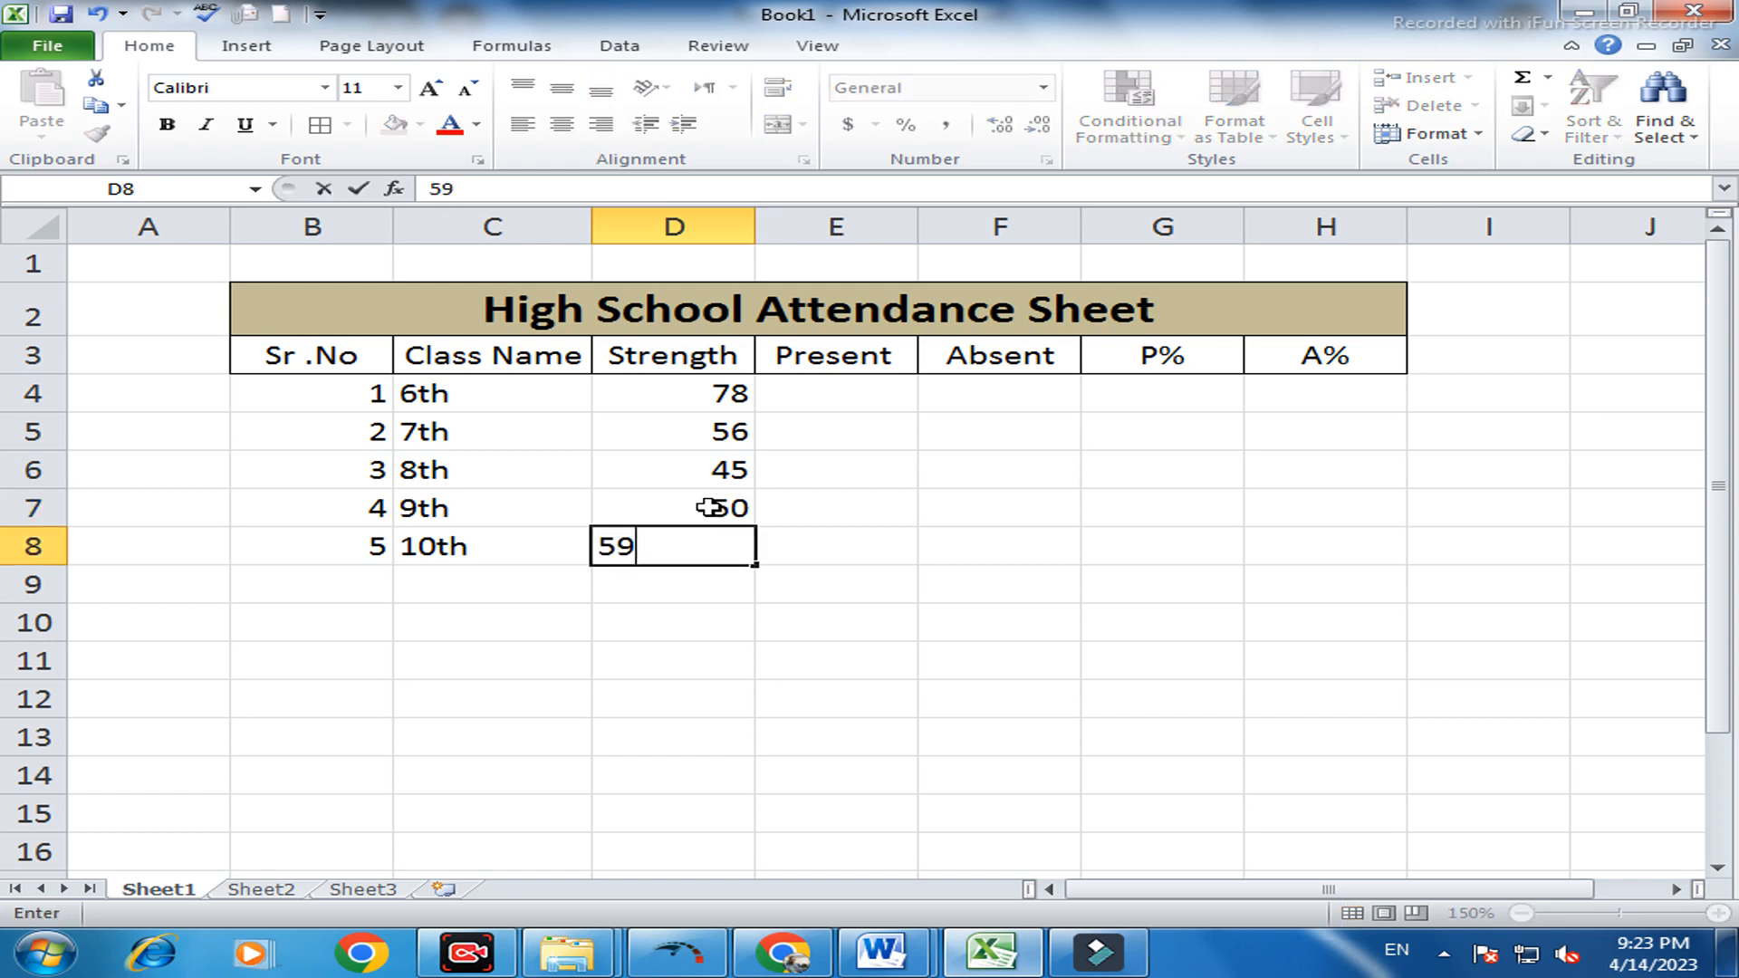
Fill the Present column from E4 to E8 with 70, 50, 43, 25 and 45
left_click(832, 390)
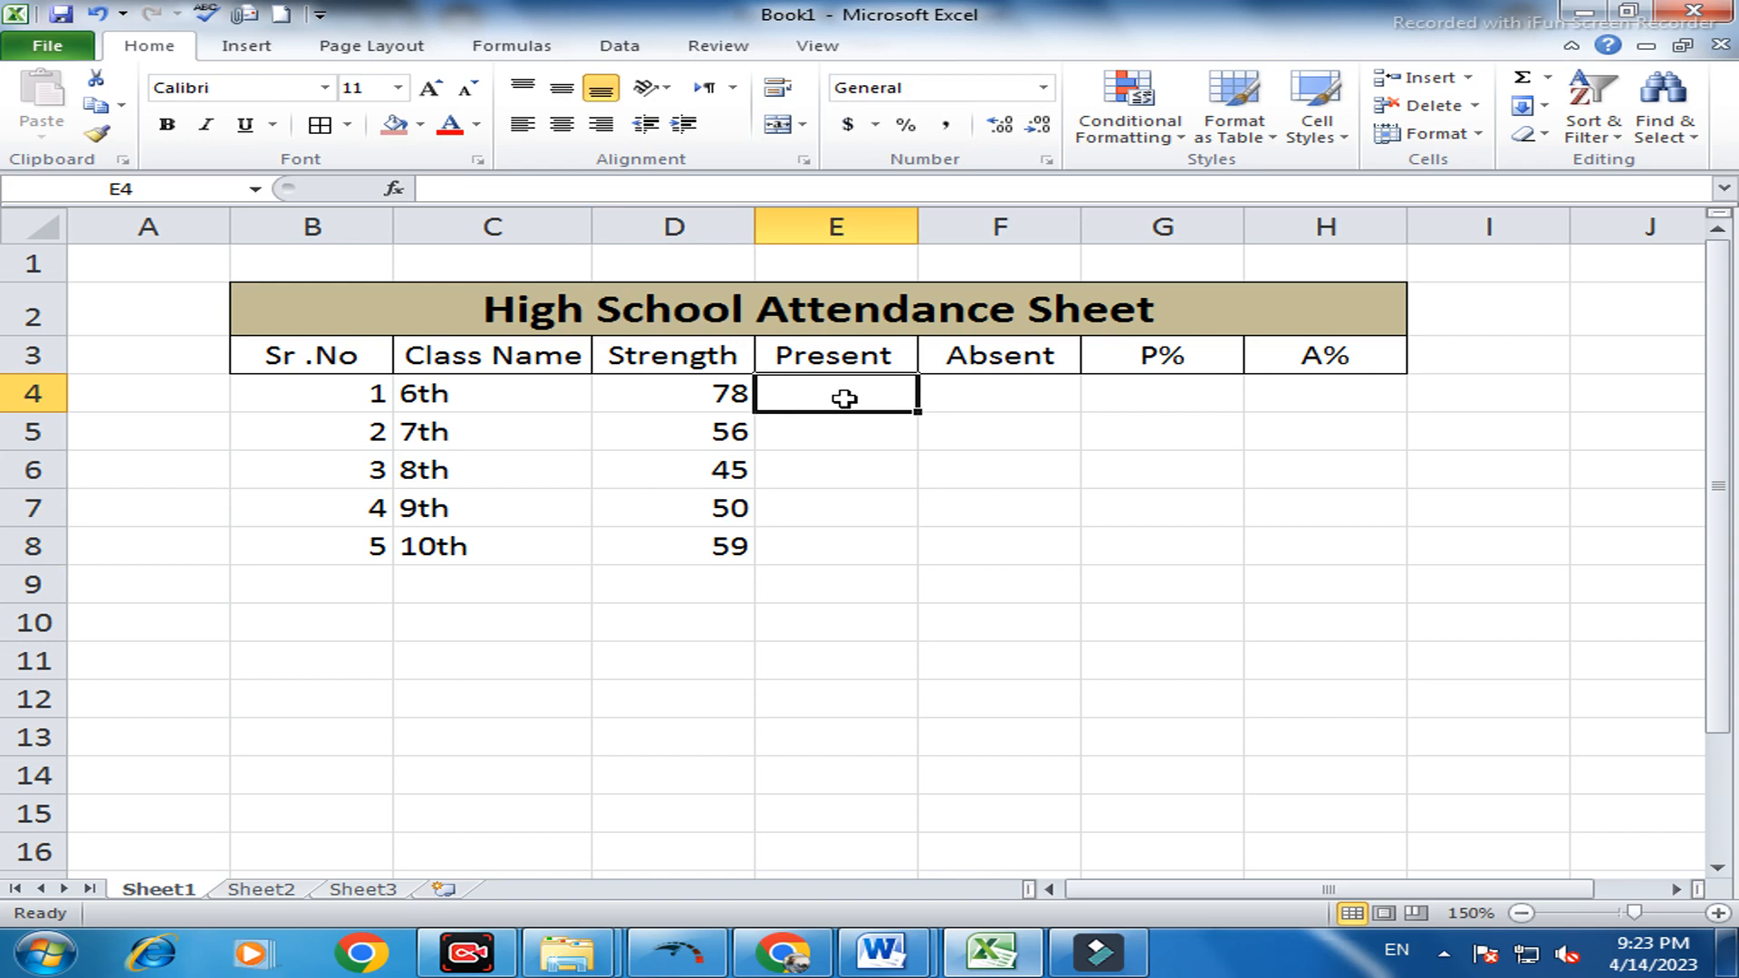
type("5")
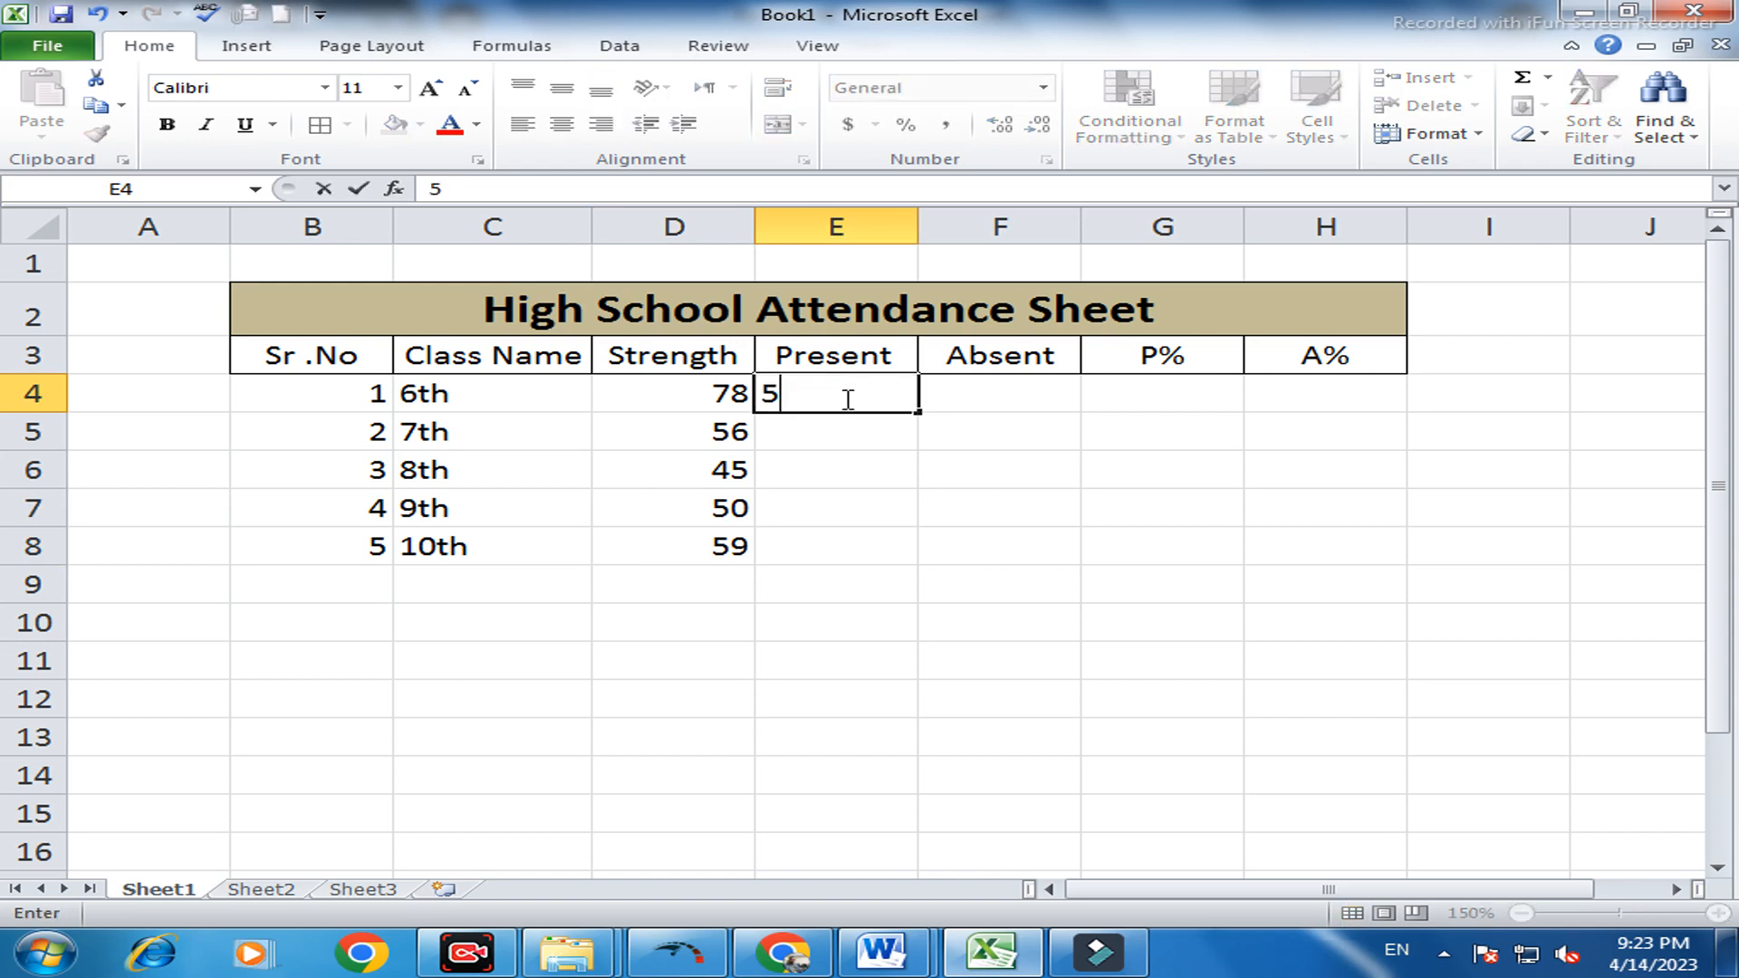
key("BackSpace")
type("70")
left_click(832, 439)
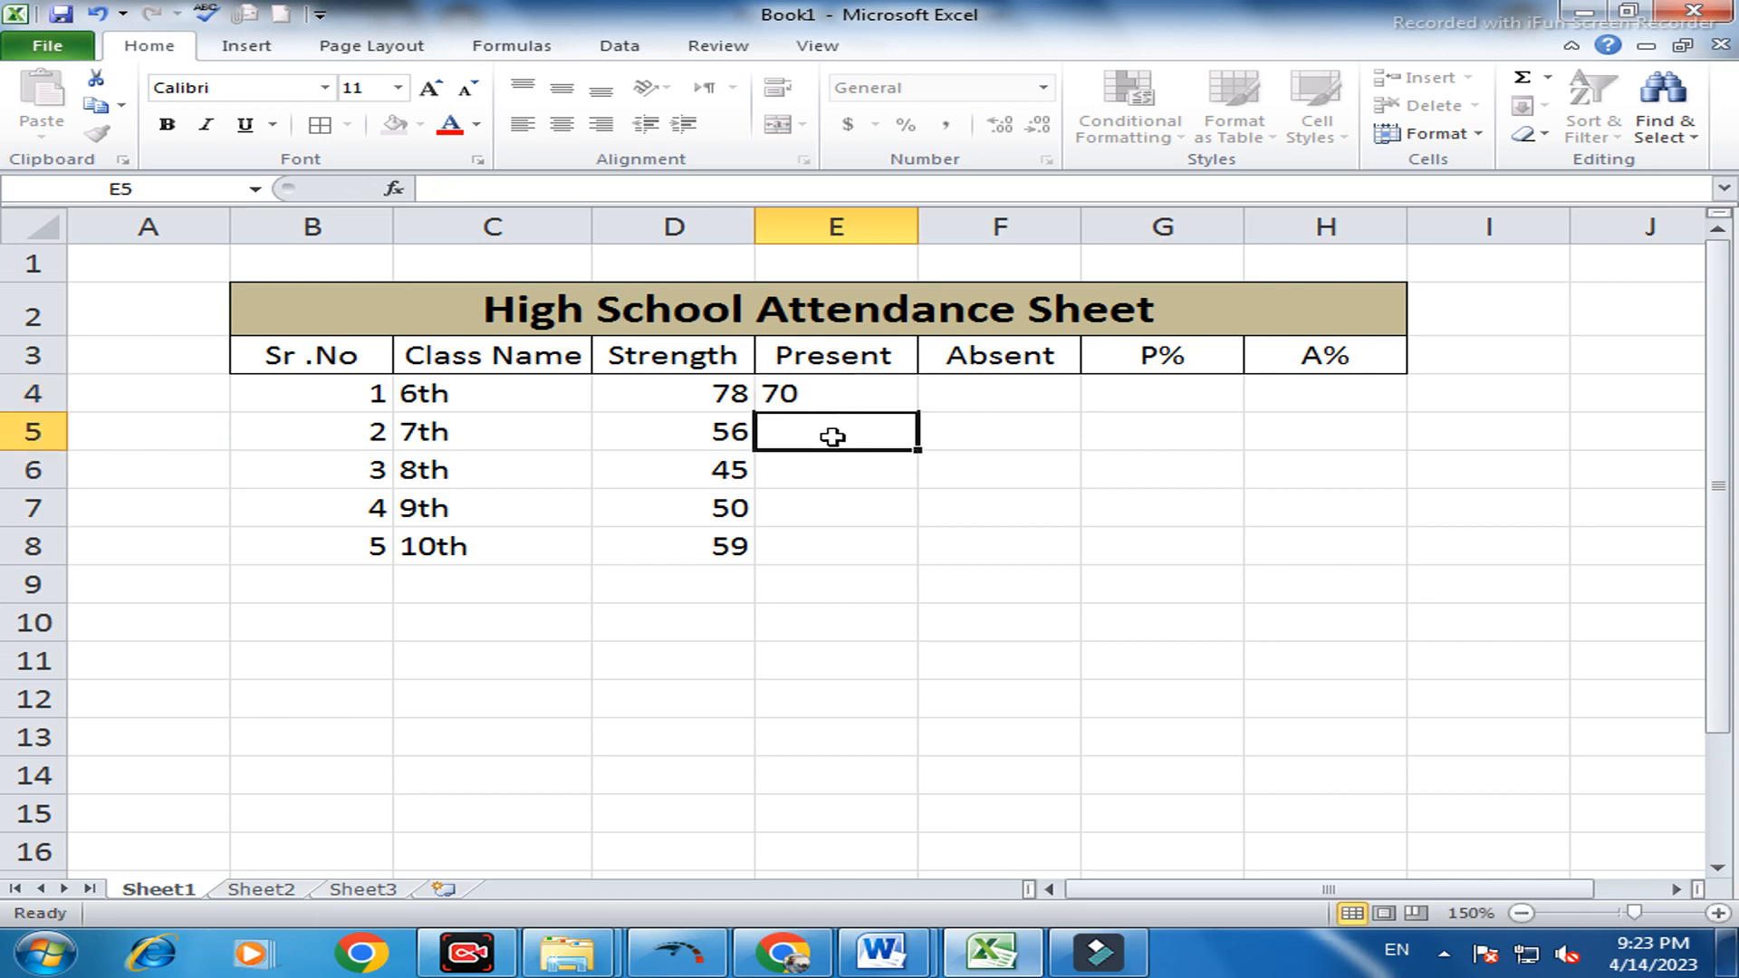
type("50")
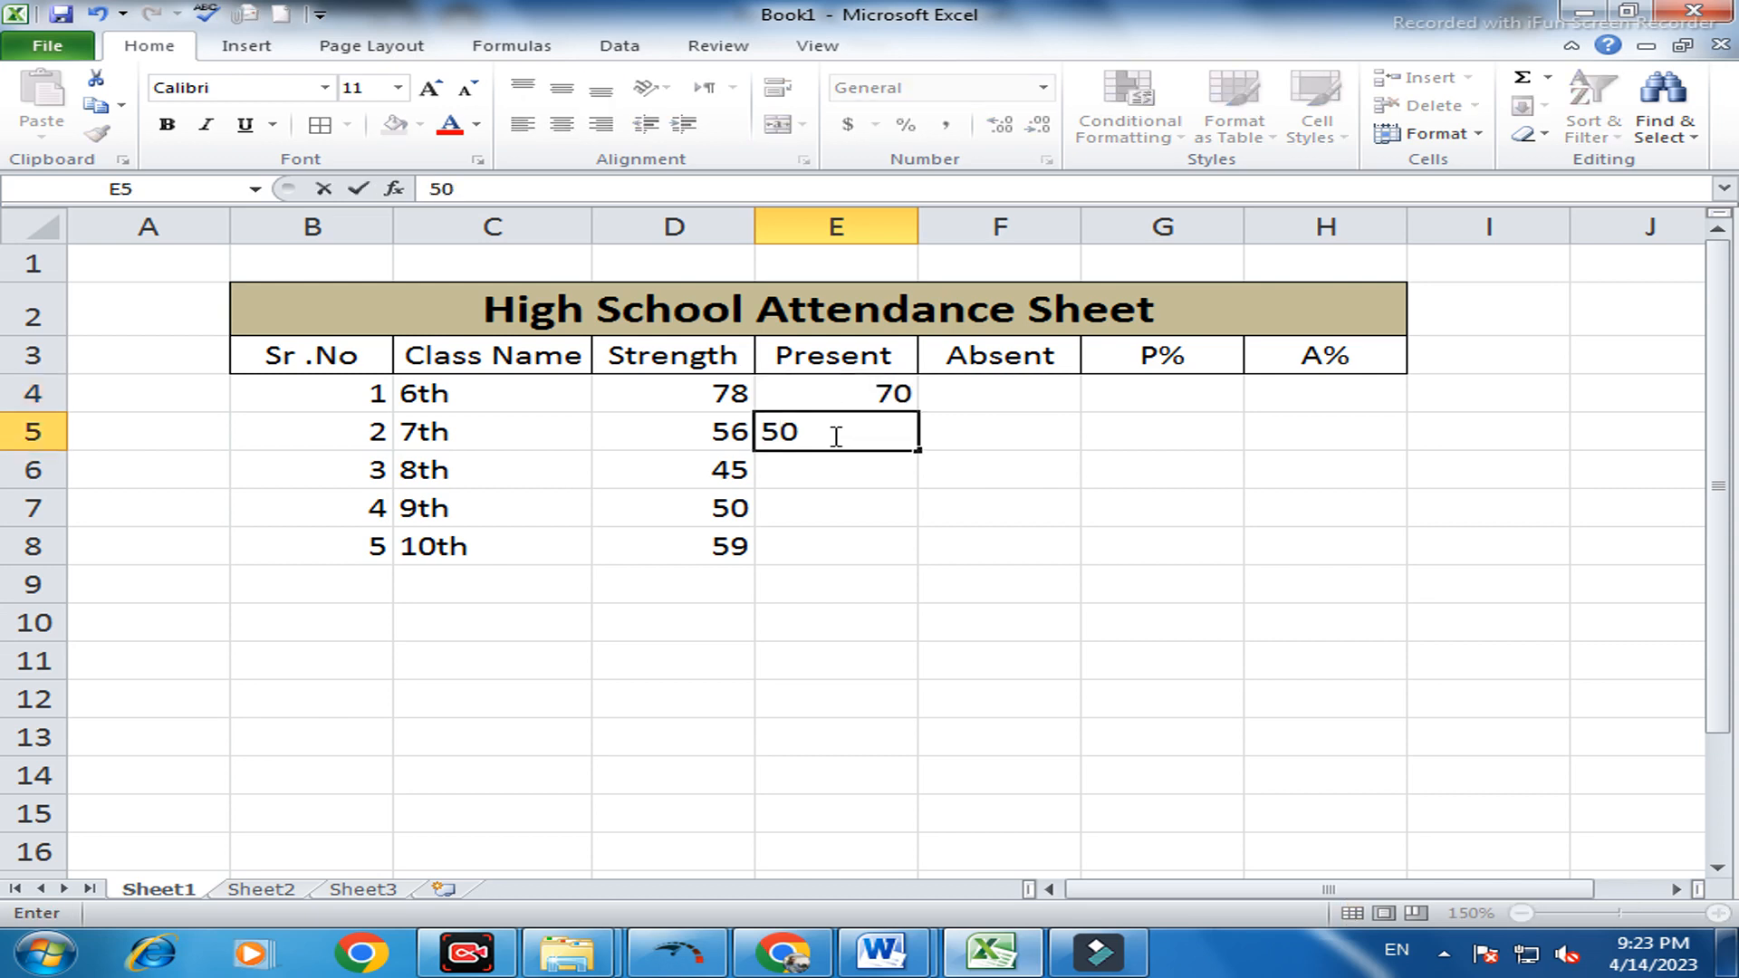
left_click(834, 471)
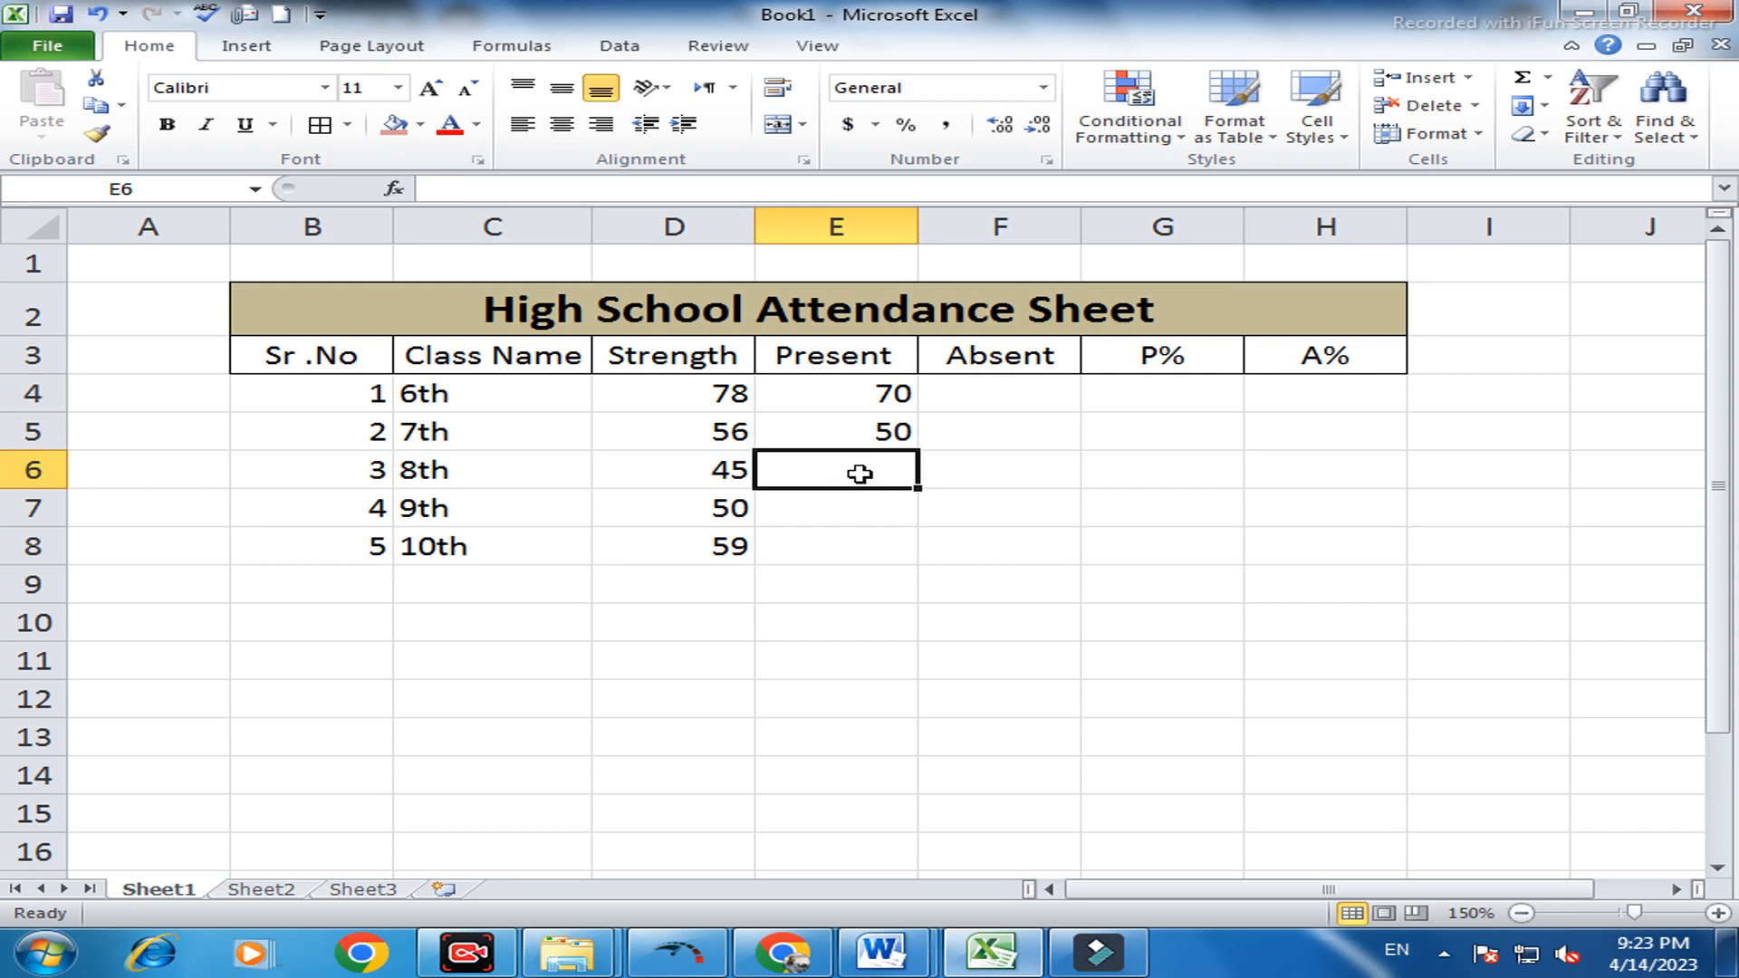
type("43")
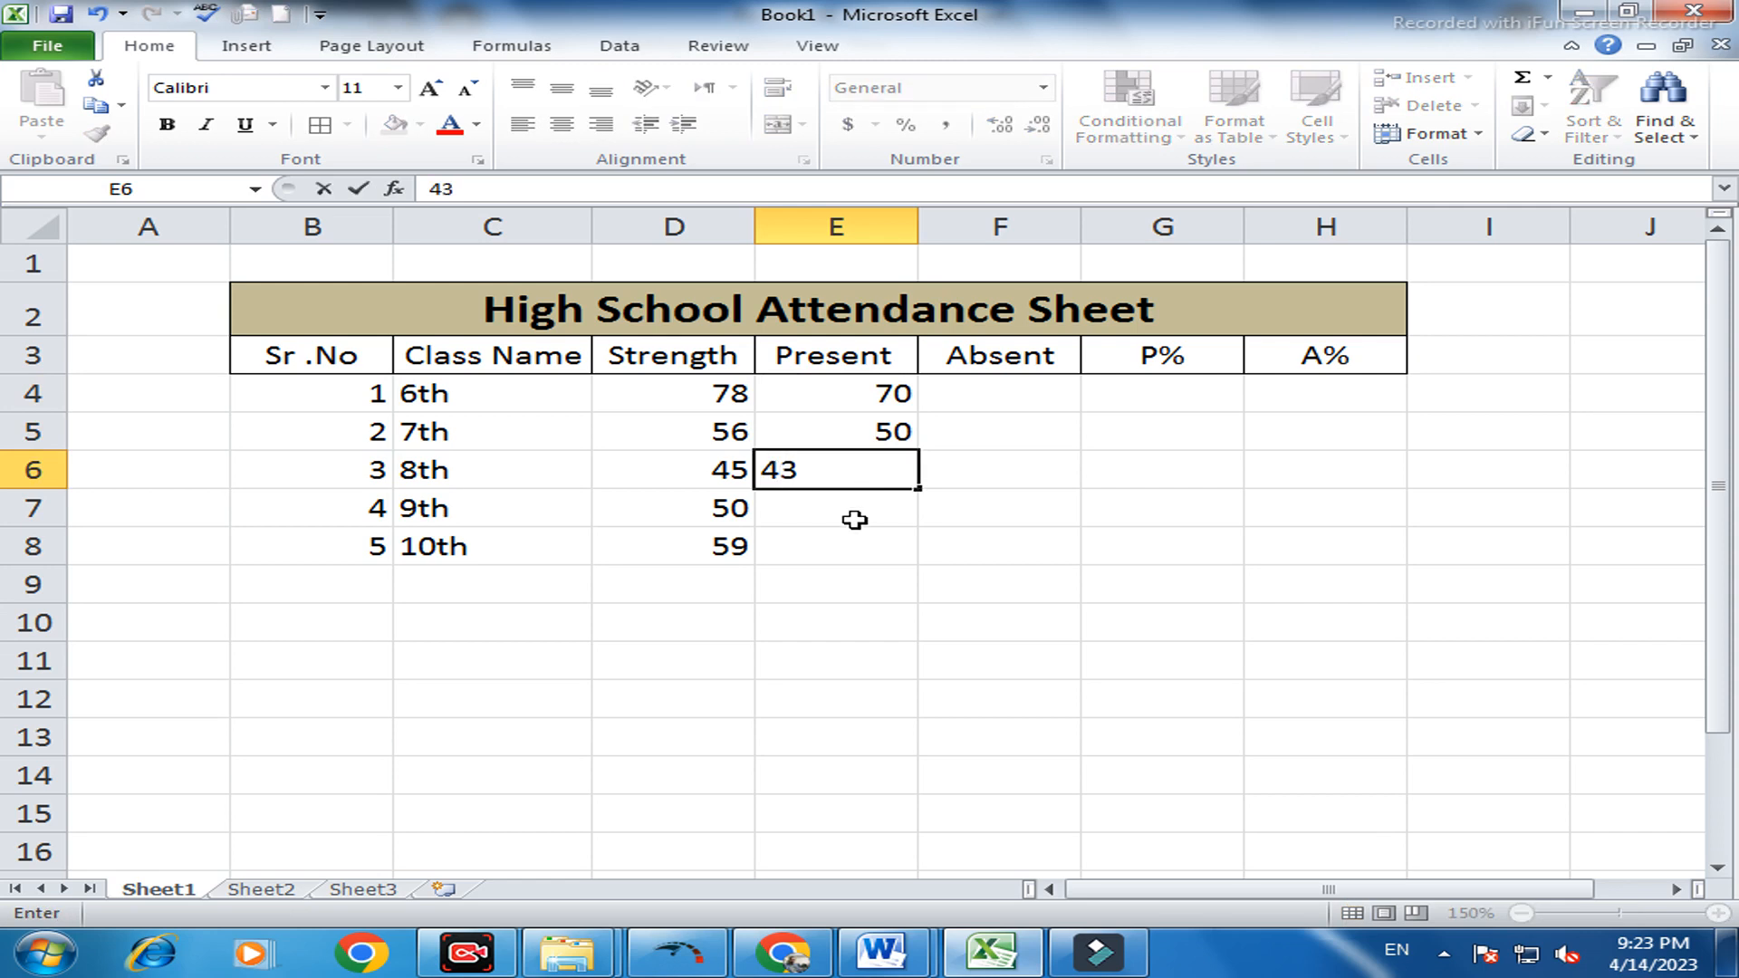
left_click(855, 510)
type("25")
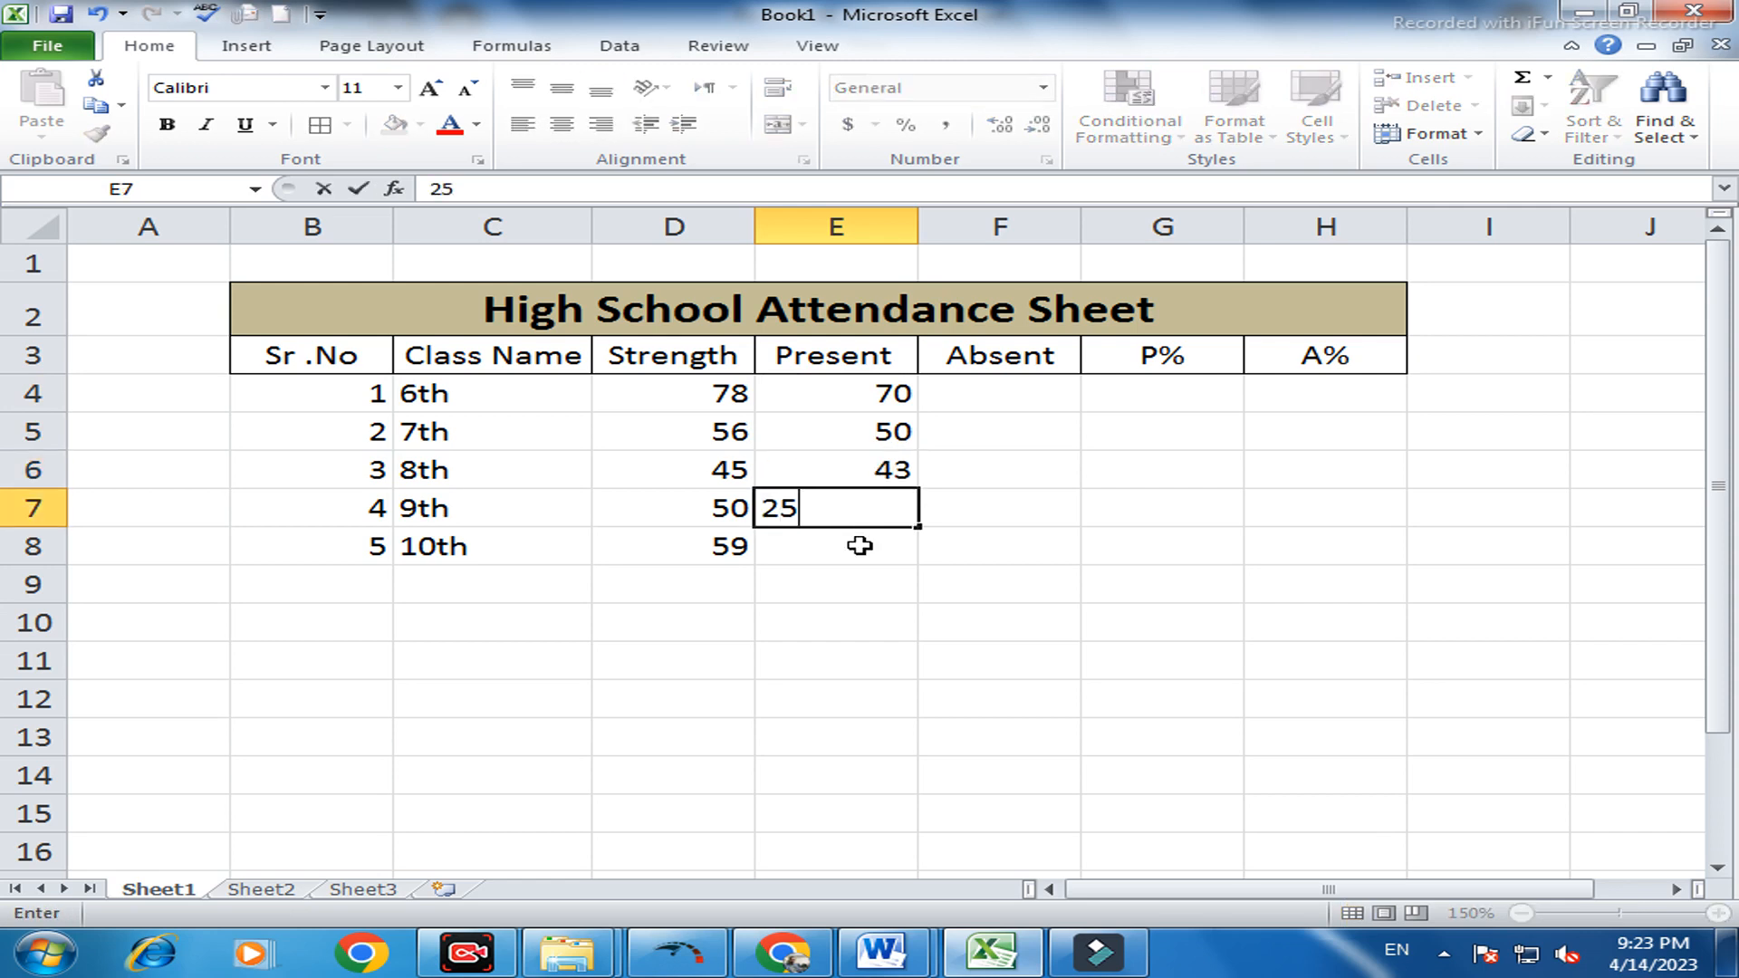
left_click(859, 545)
type("45")
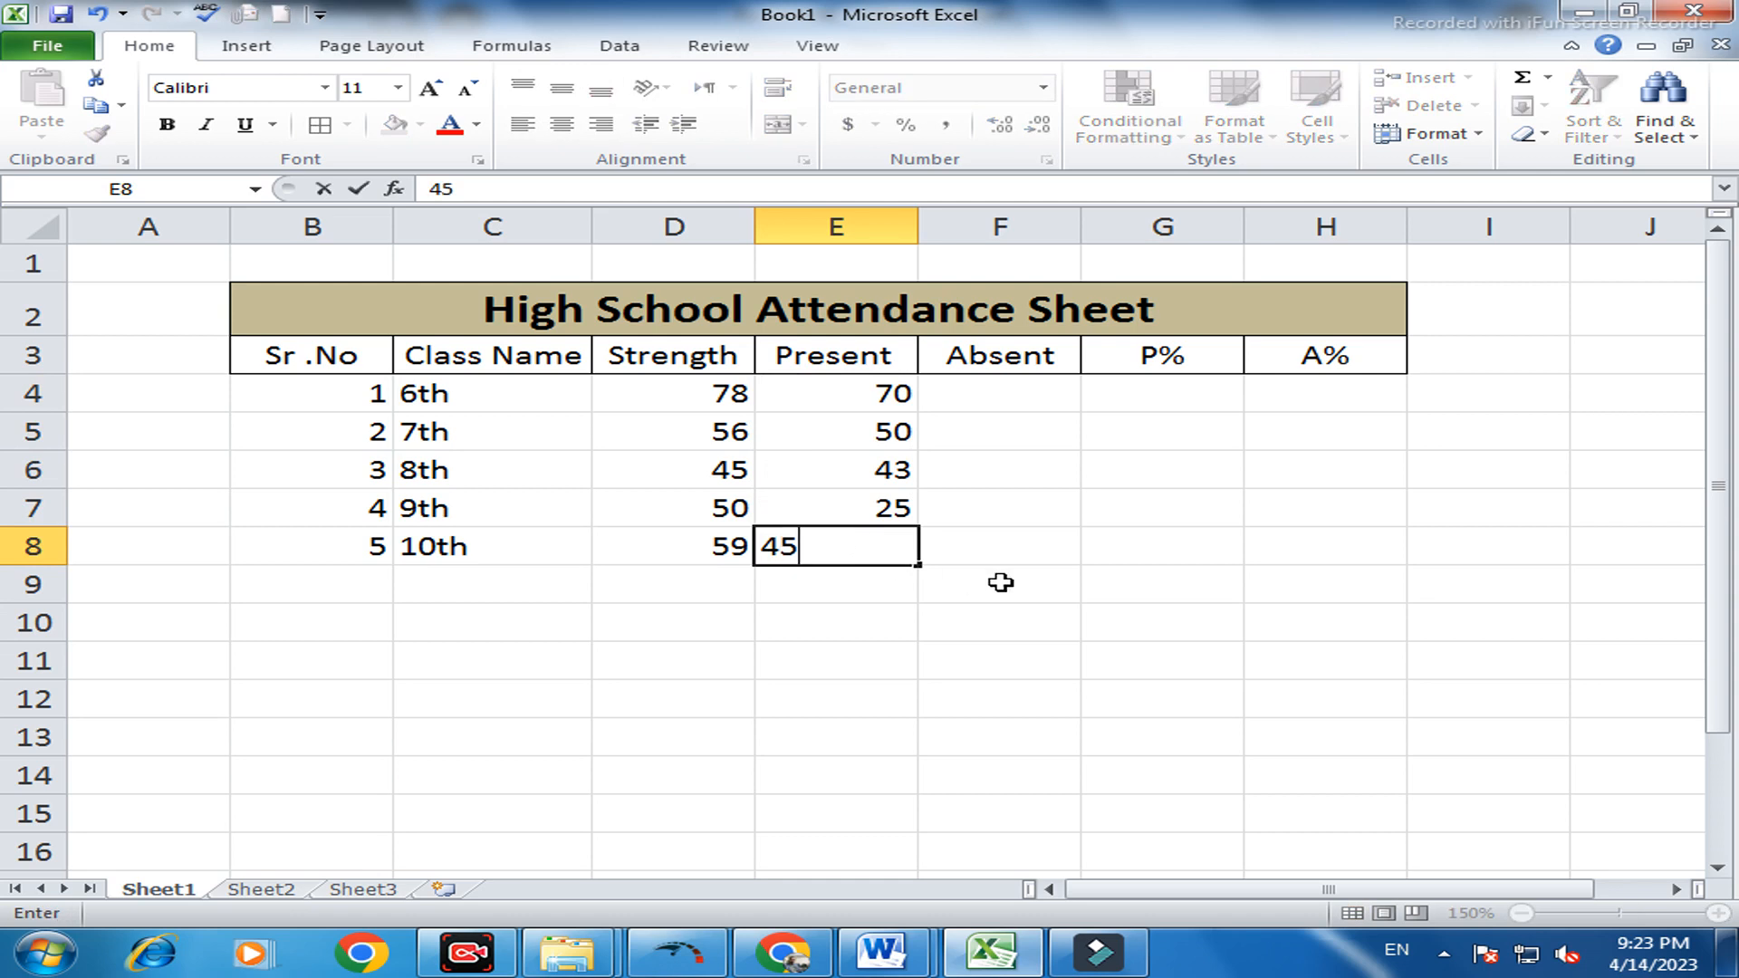
left_click(1009, 543)
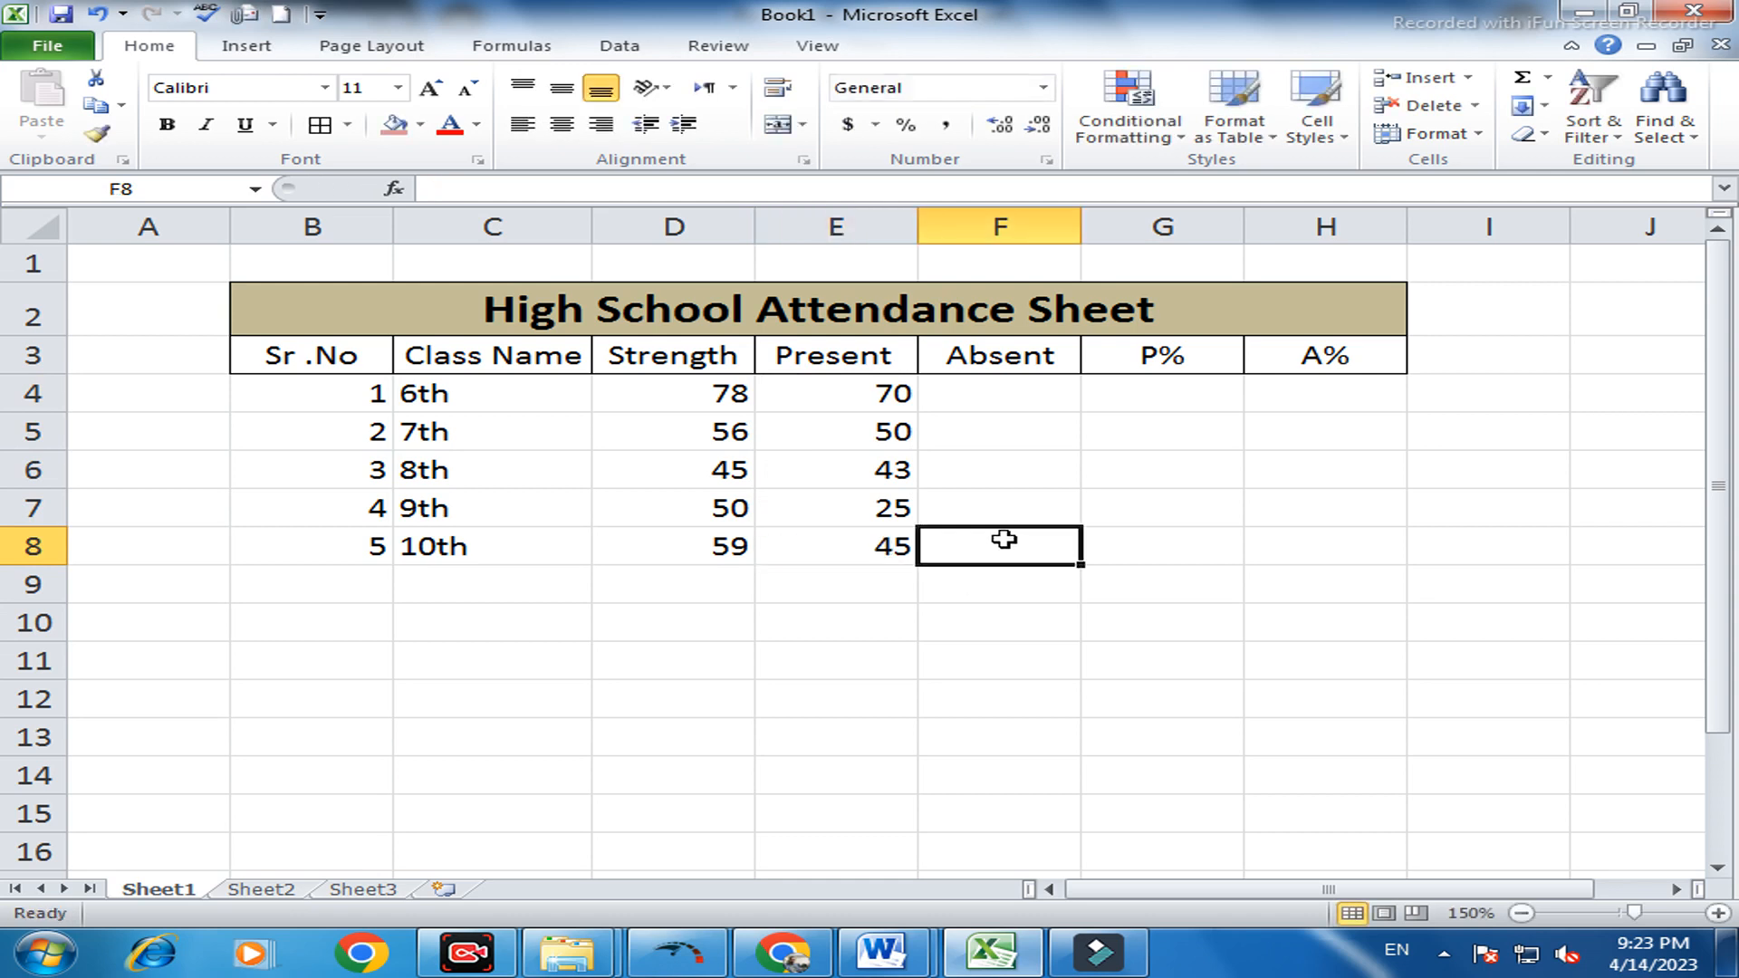
Calculate the 6th class's absentees in F4 by subtracting Present from Strength with the formula =D4-E4
left_click(973, 404)
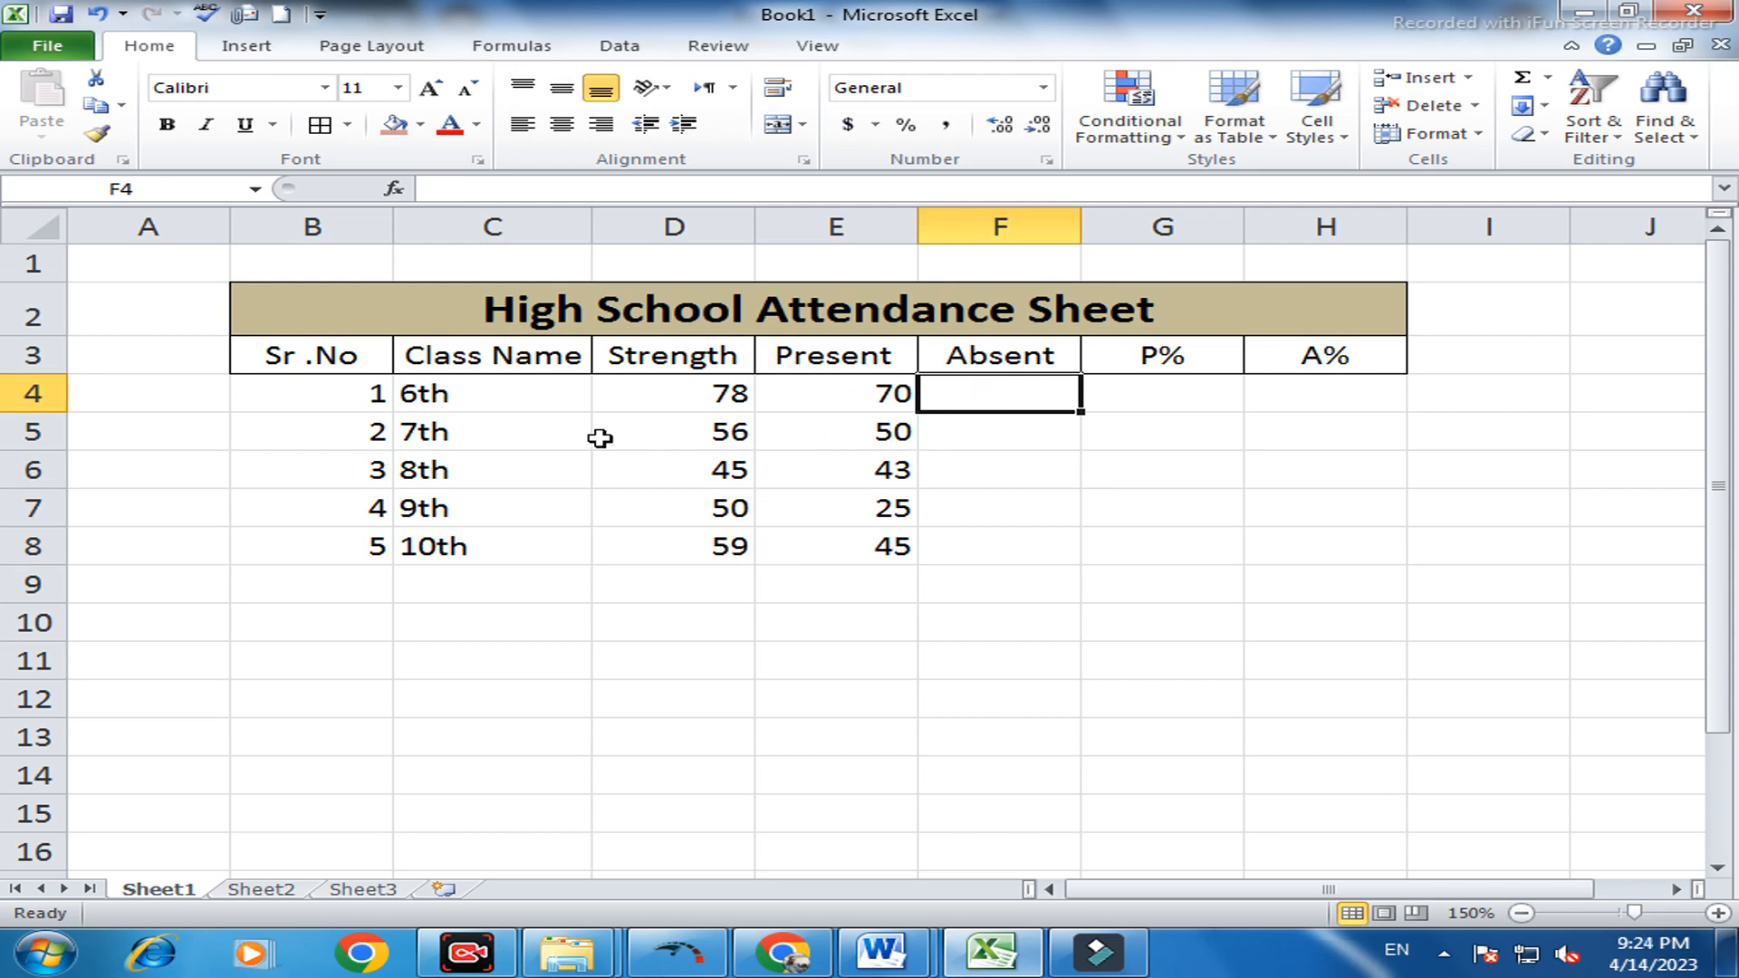
double_click(1047, 395)
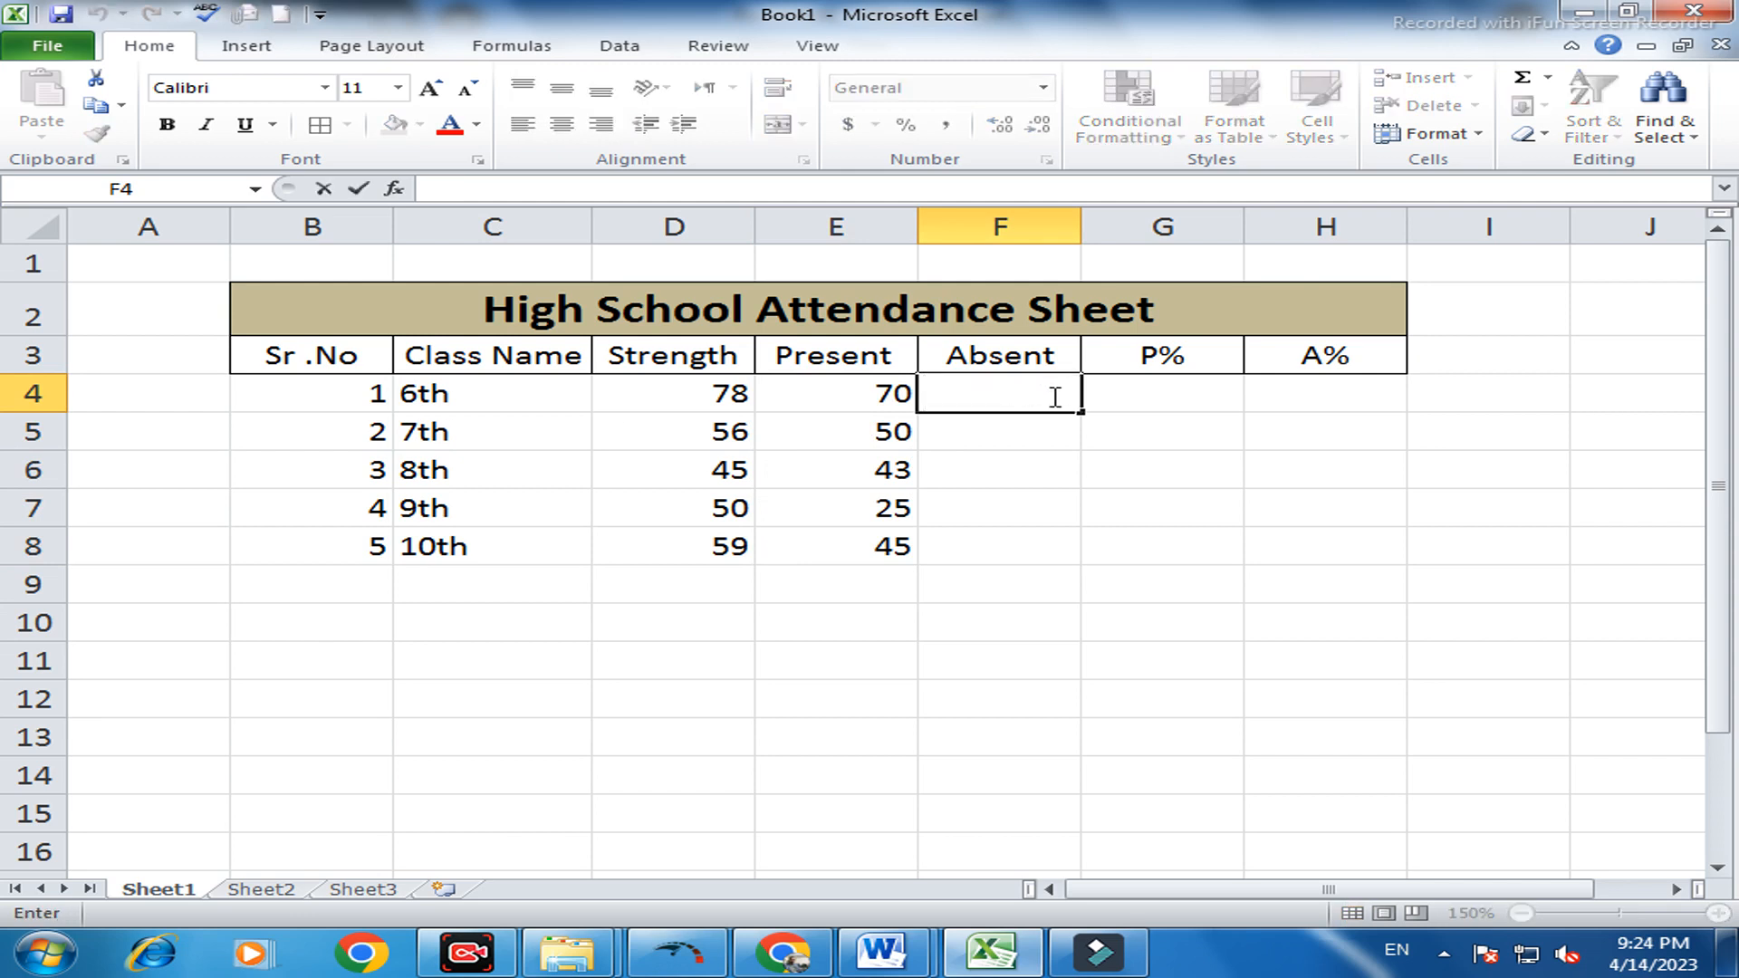
type("=")
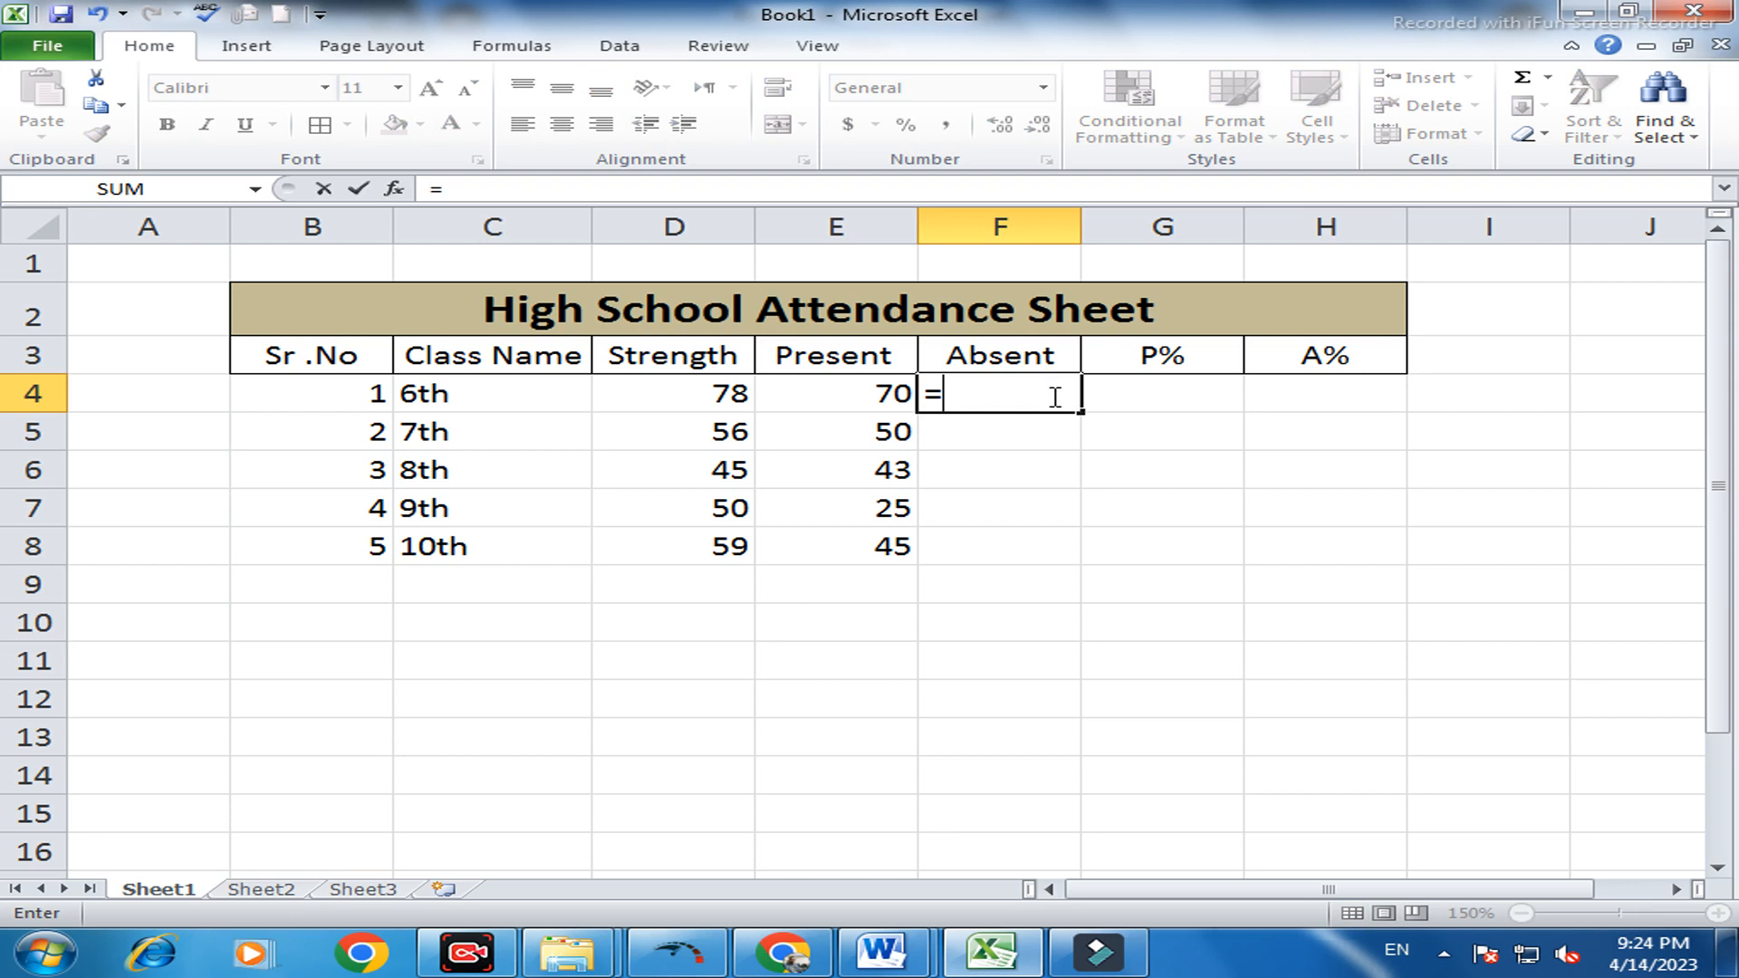
left_click(721, 401)
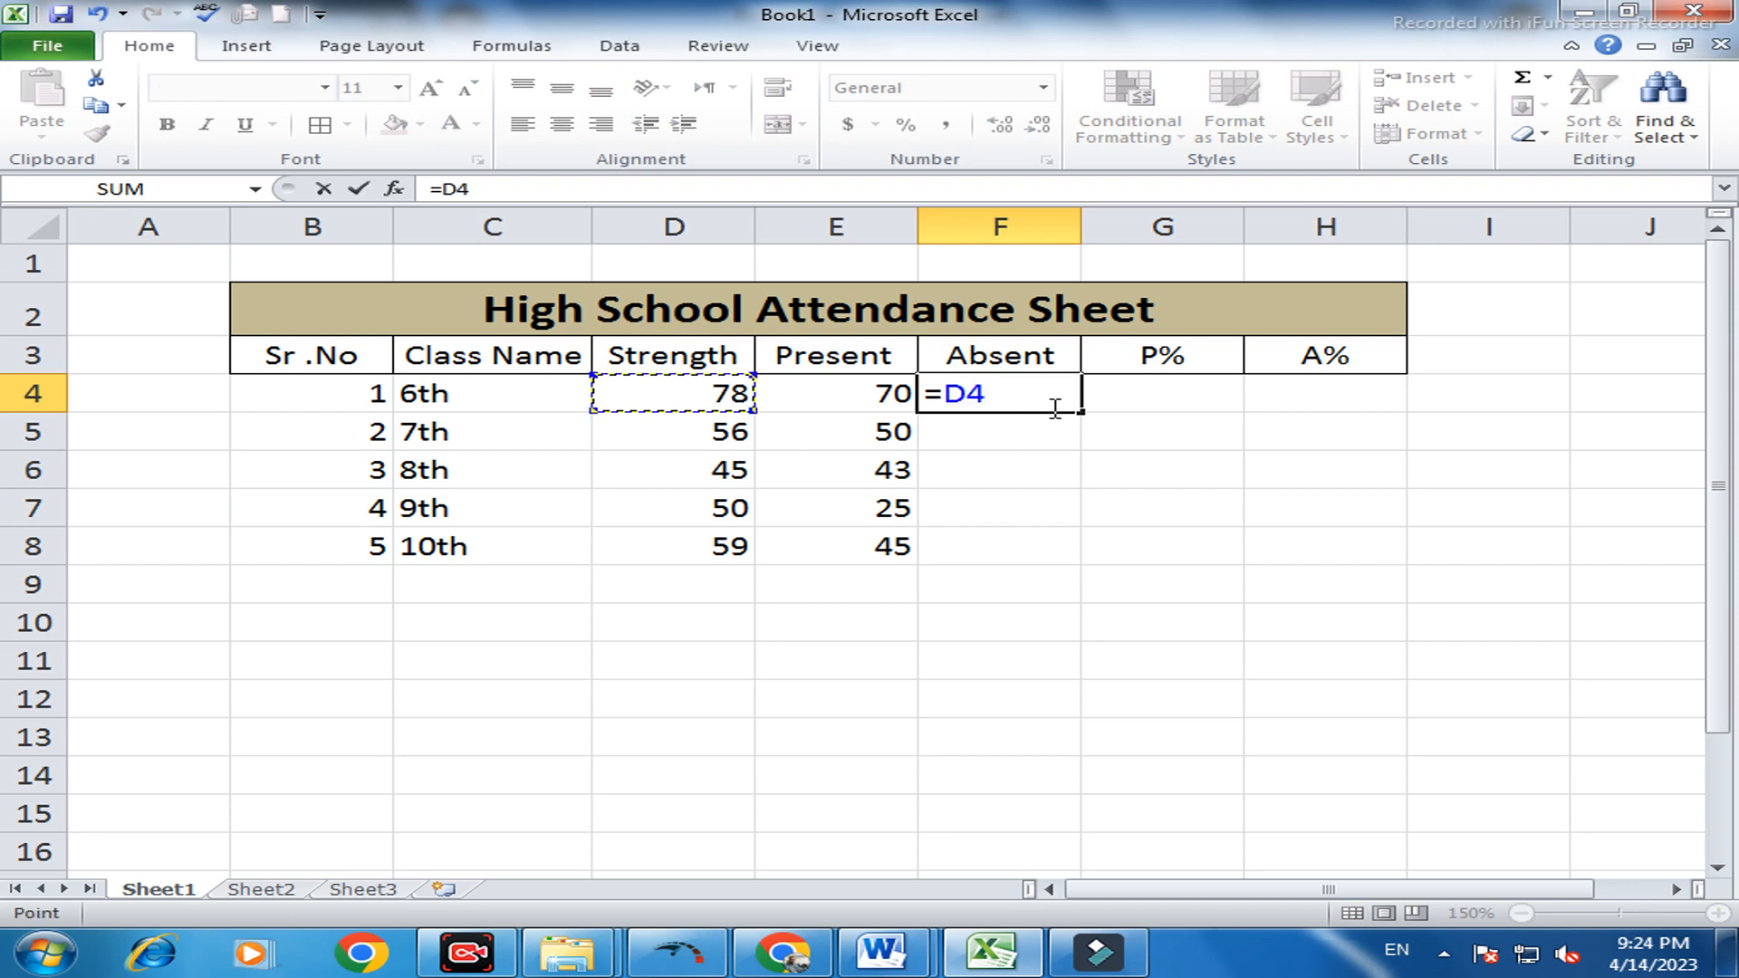
type("-")
left_click(859, 401)
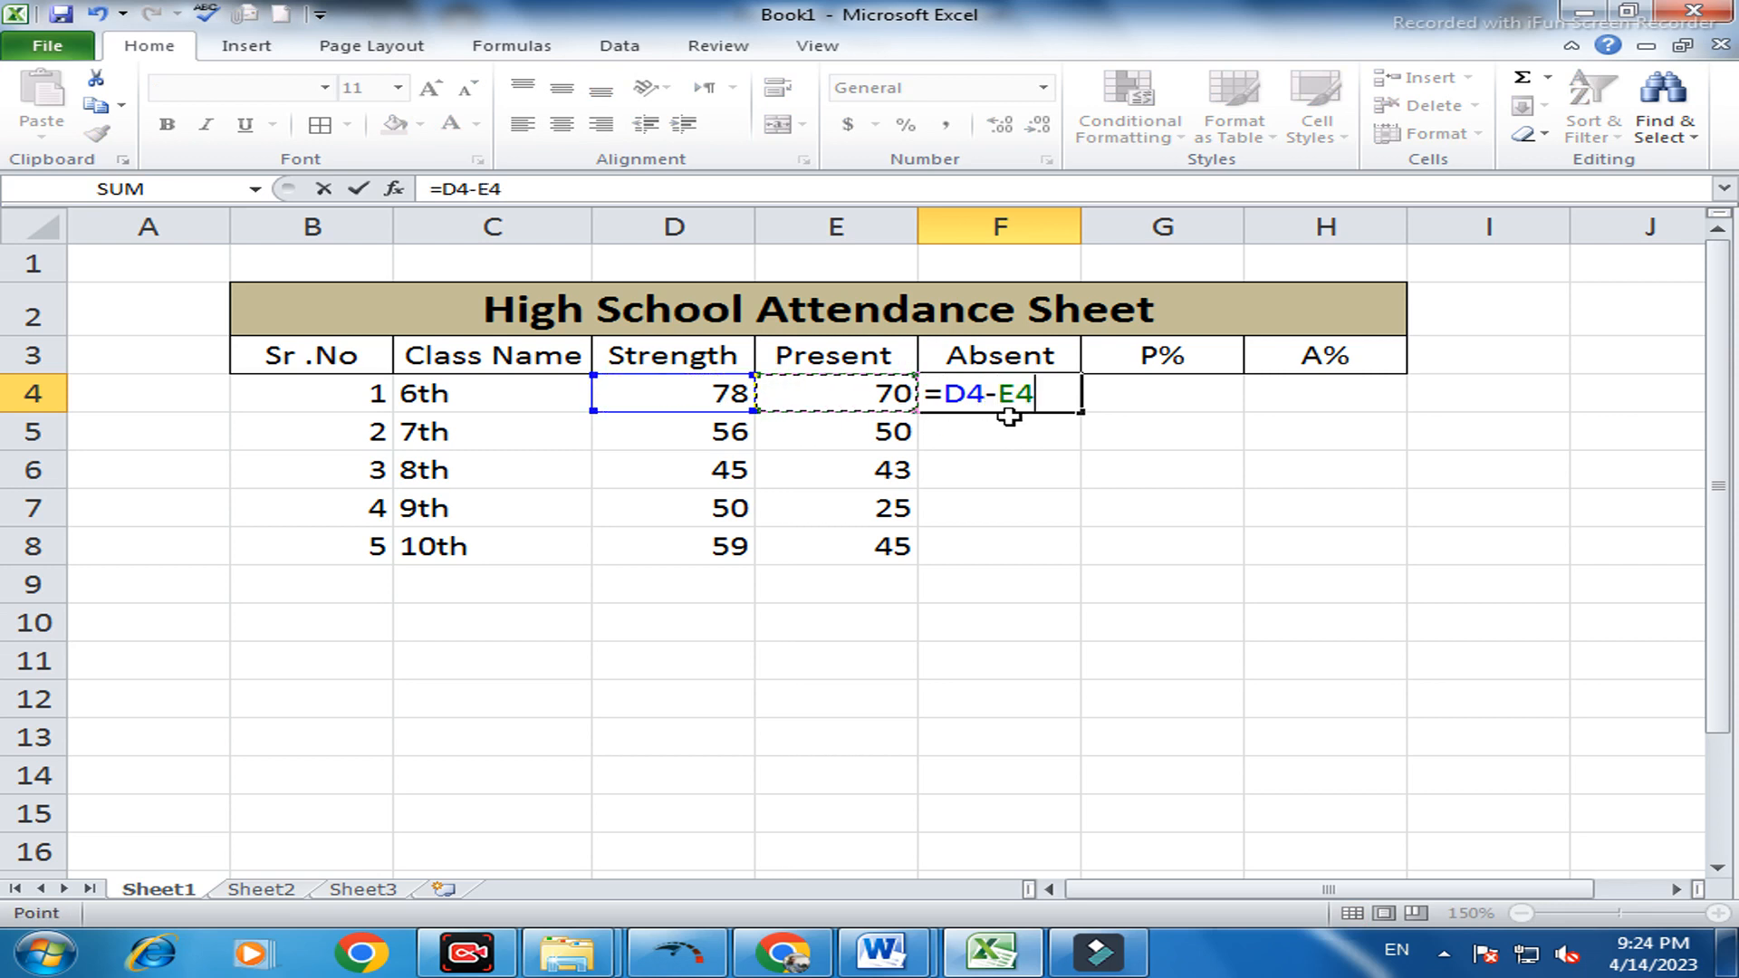
key("Return")
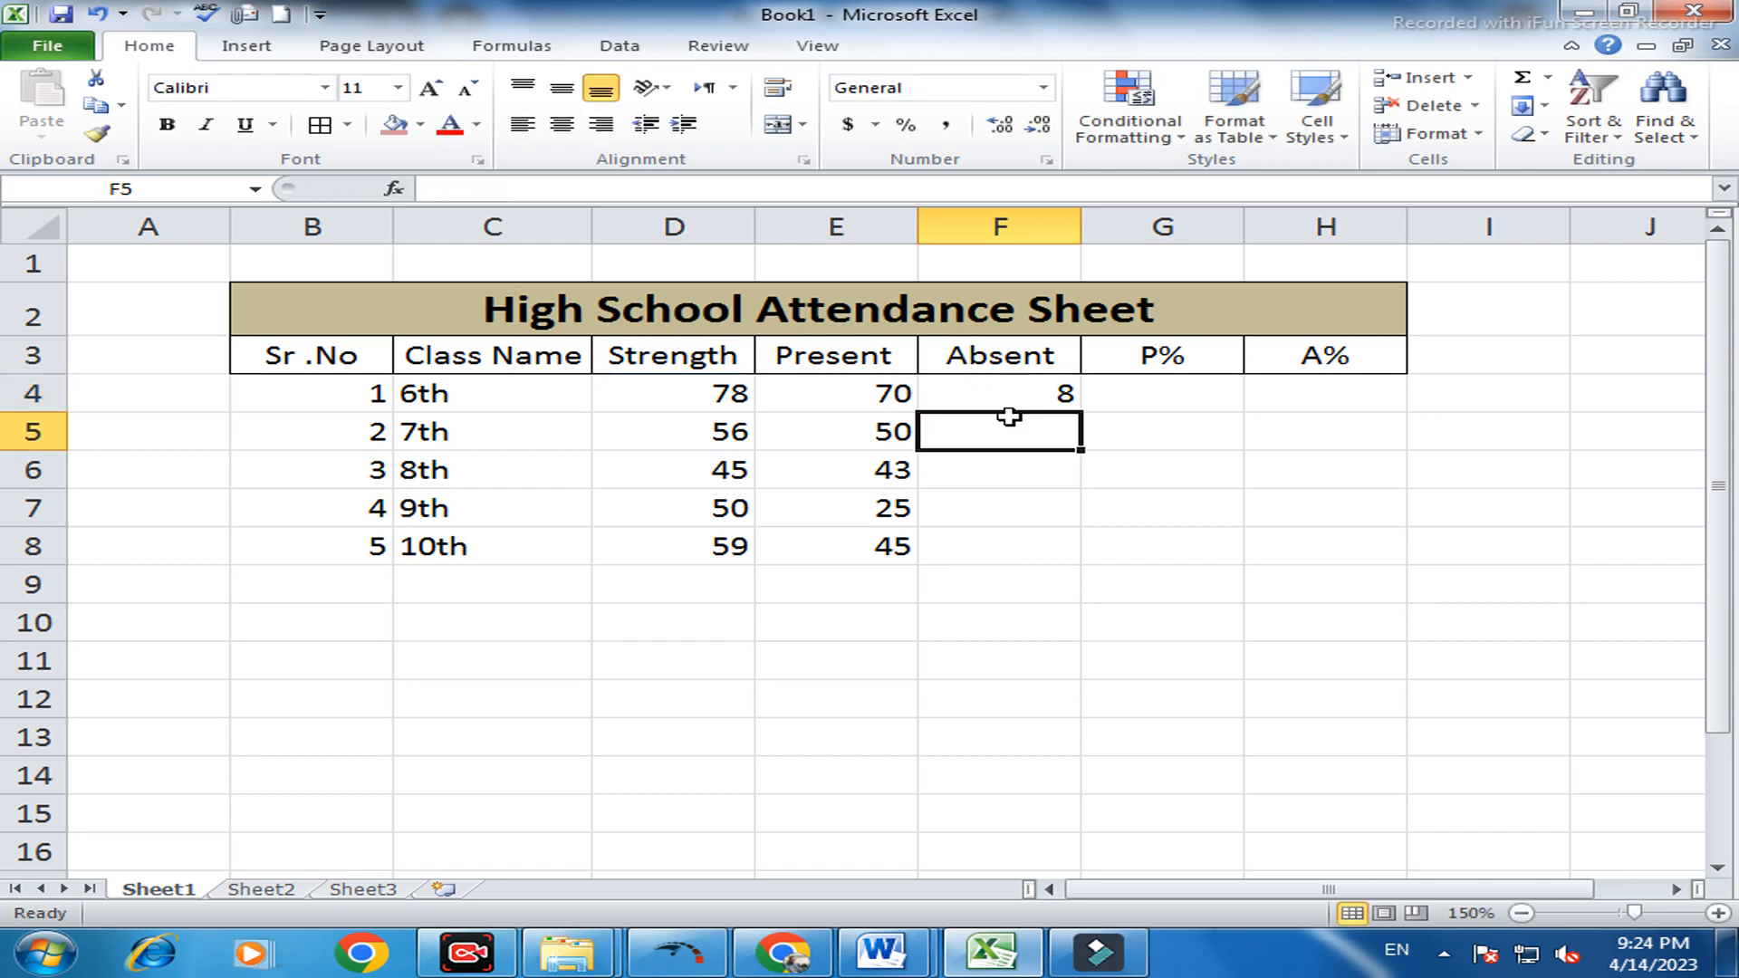
left_click(985, 396)
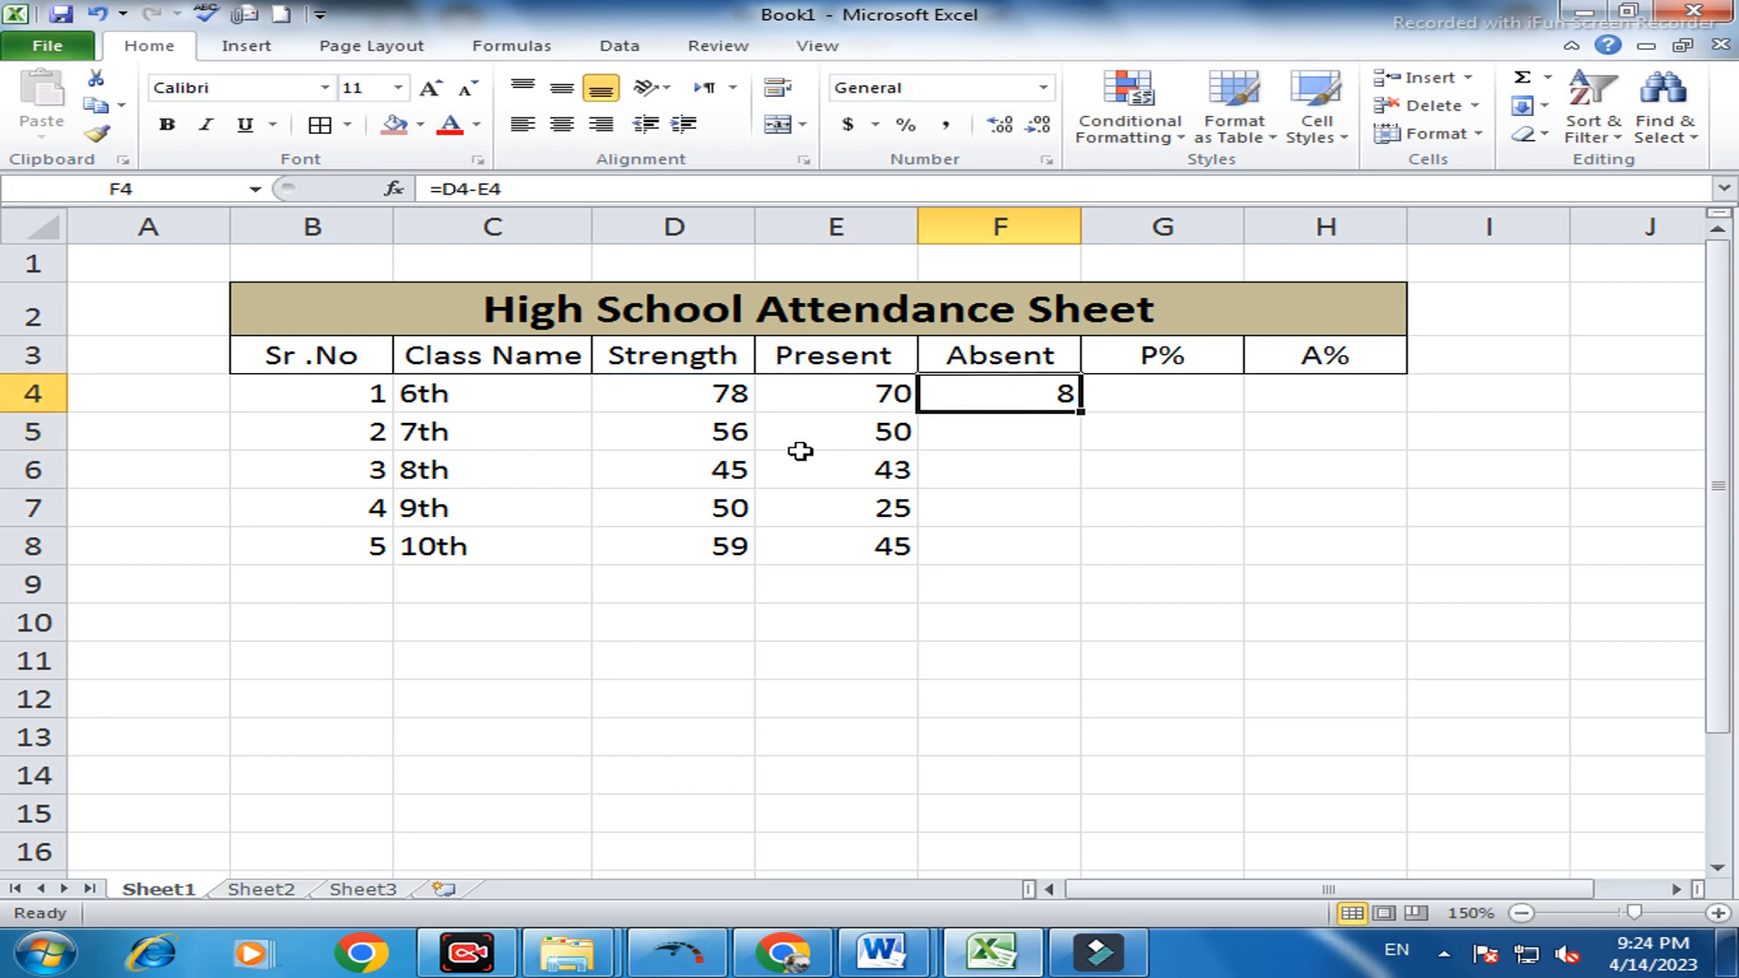
Calculate the 7th class's absentees in F5 with the formula =D5-E5
left_click(946, 444)
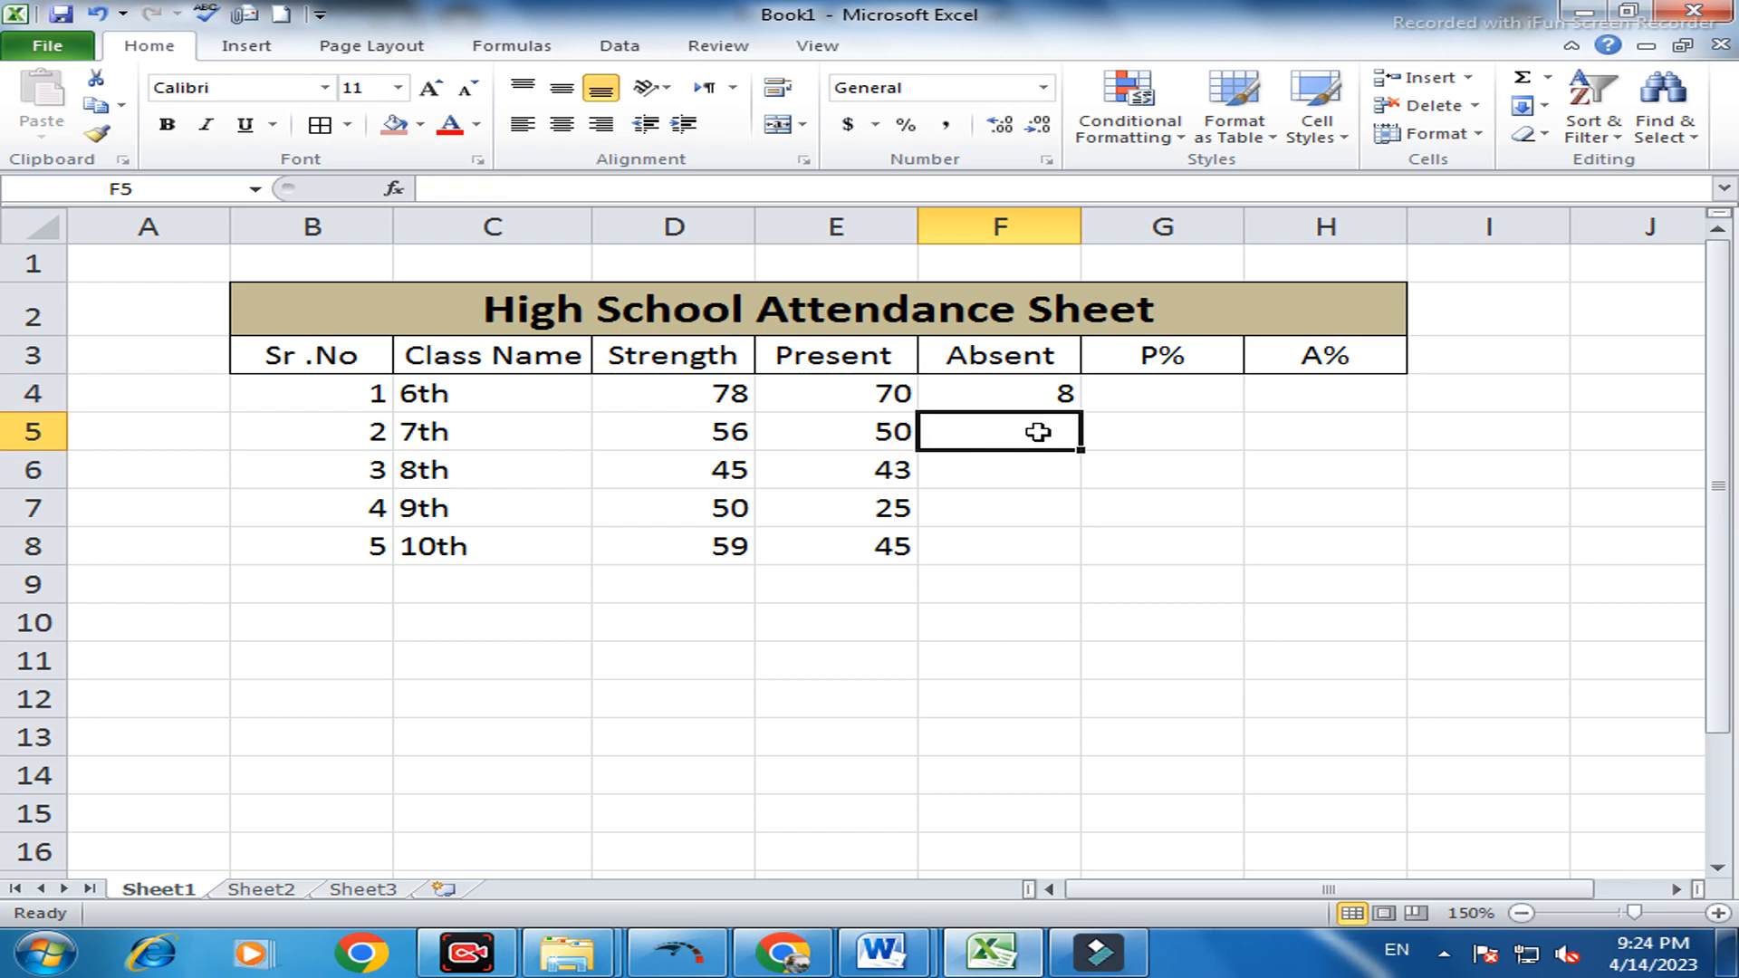
type("=")
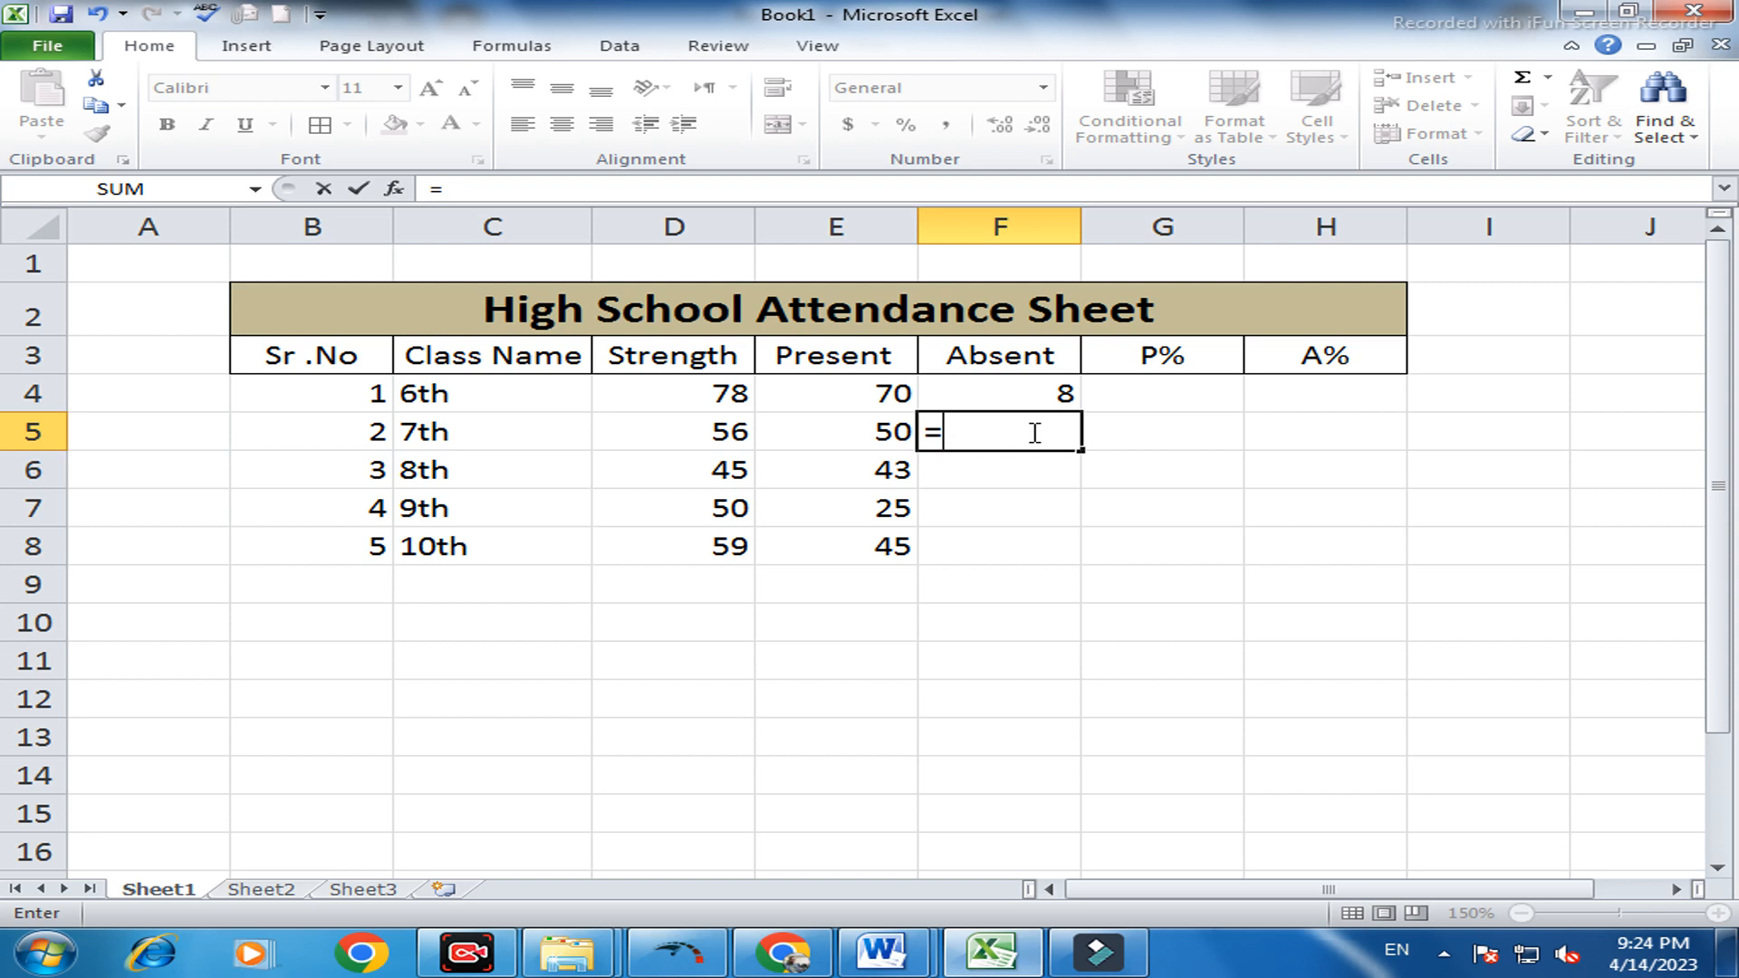
left_click(747, 435)
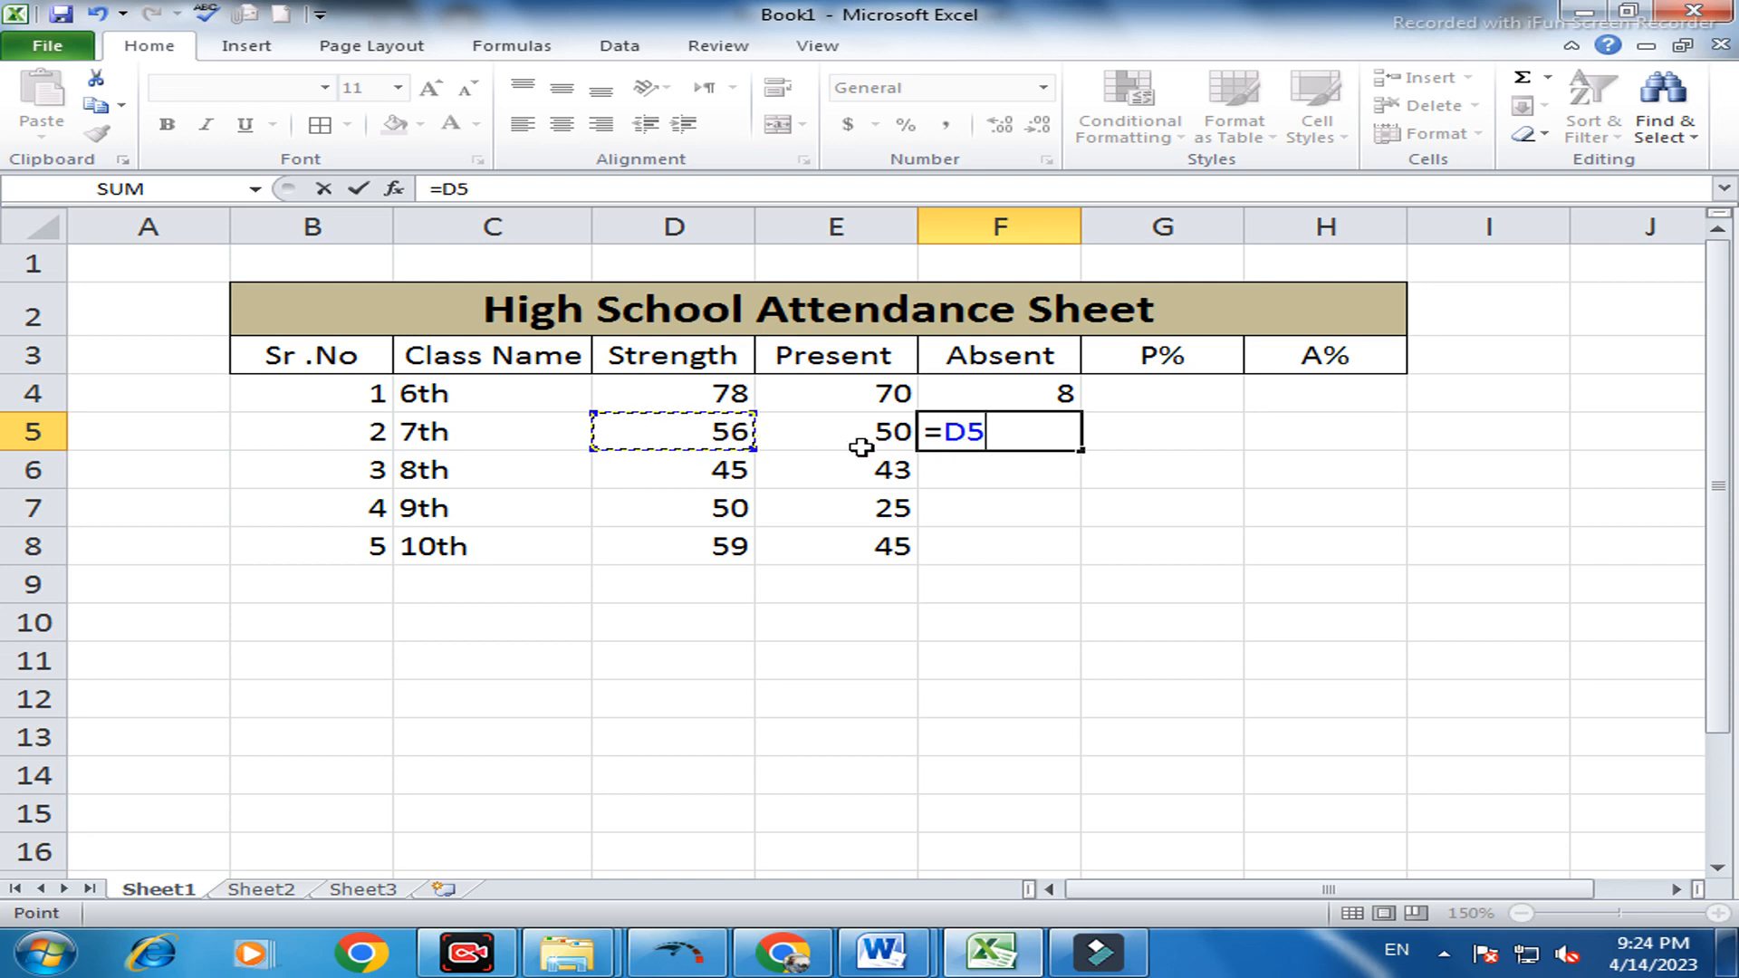
type("-")
left_click(903, 435)
key("Return")
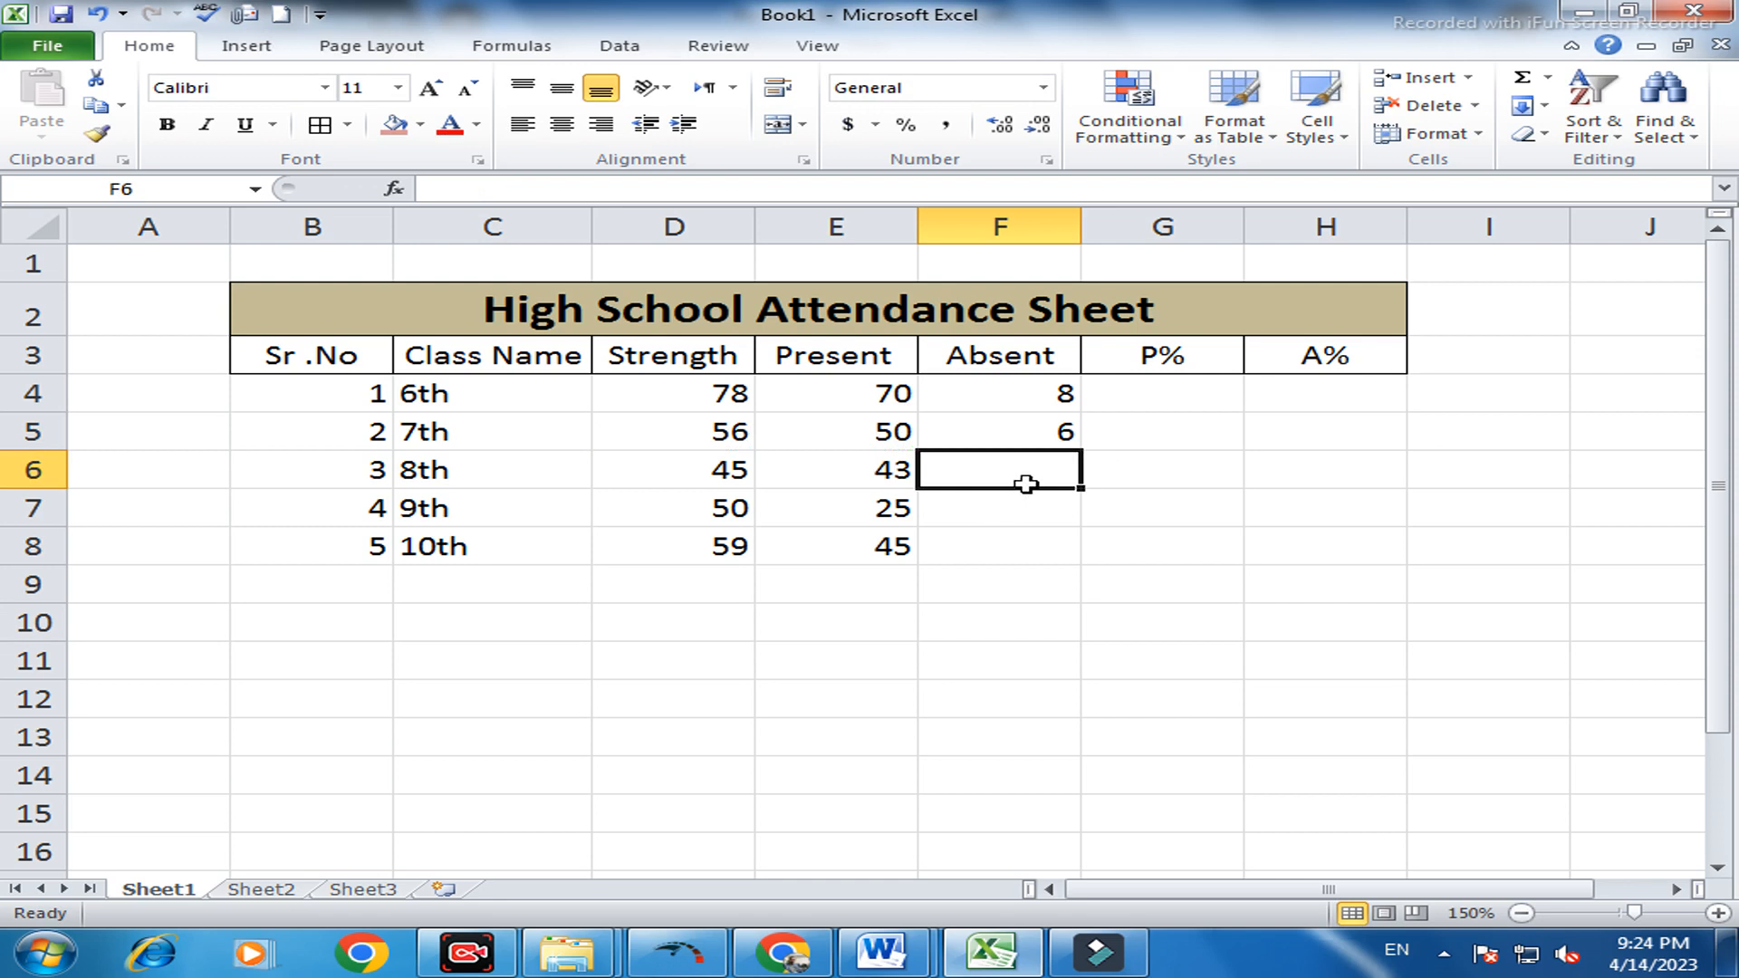
Copy the 7th class's absentee formula from F5 down to F8 for the 8th to 10th classes
left_click(1068, 429)
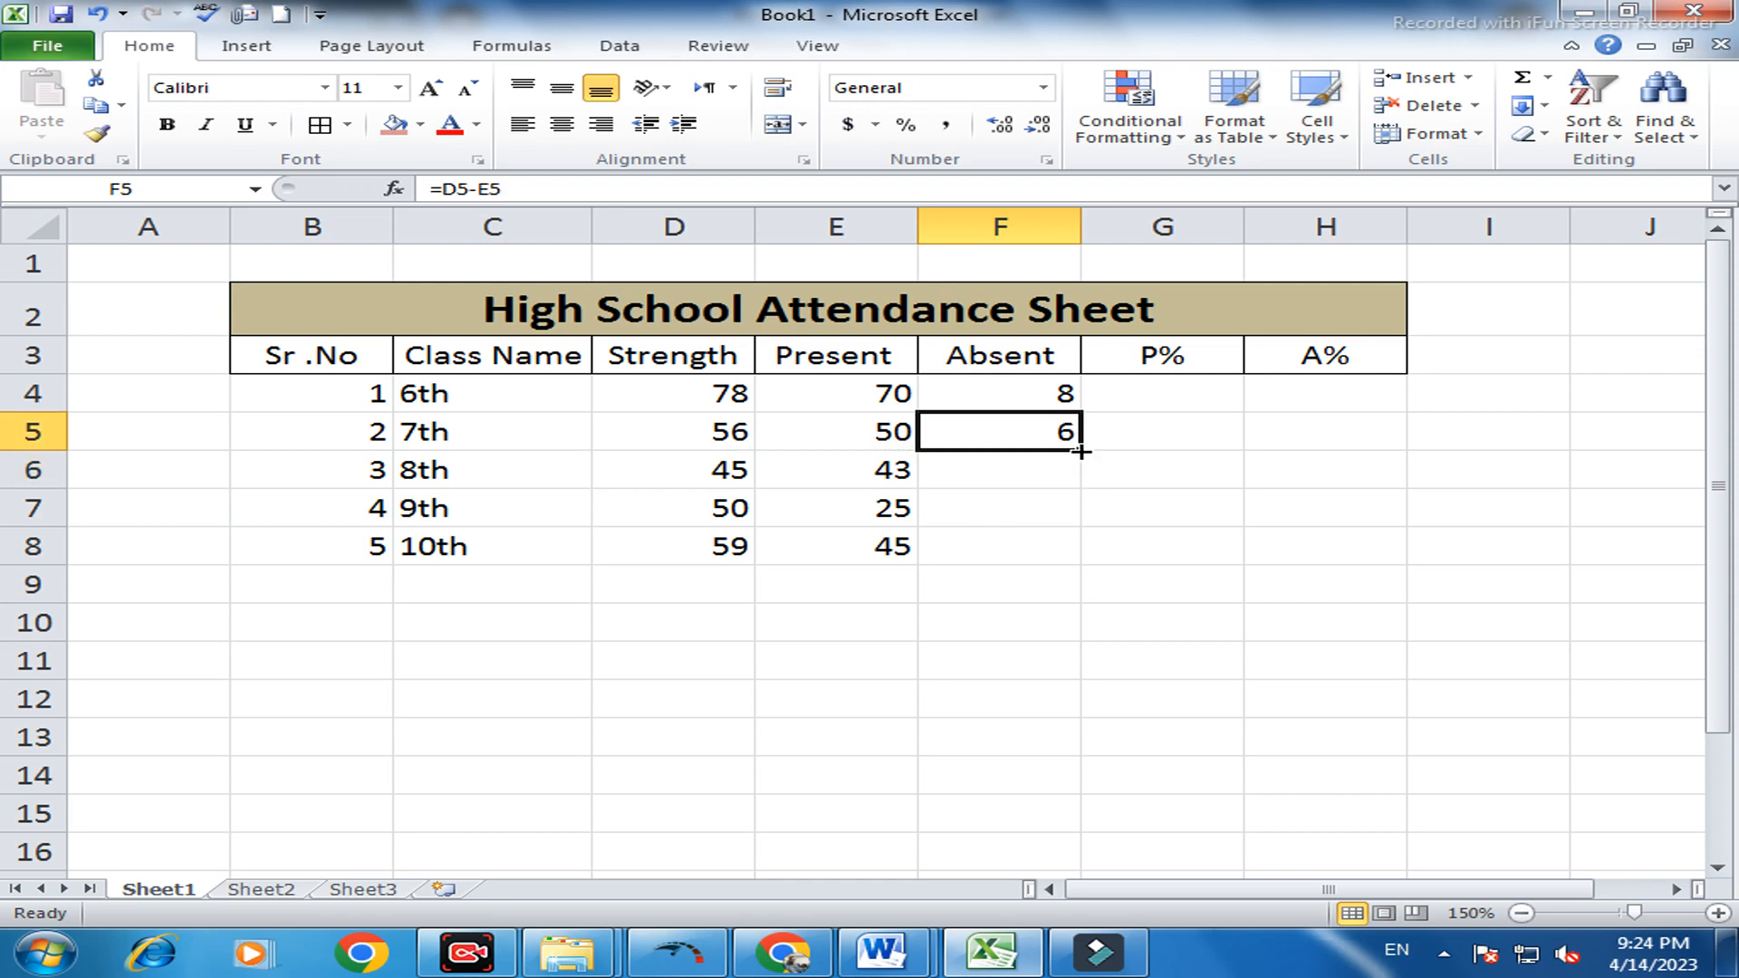
left_click_drag(1080, 451, 1081, 550)
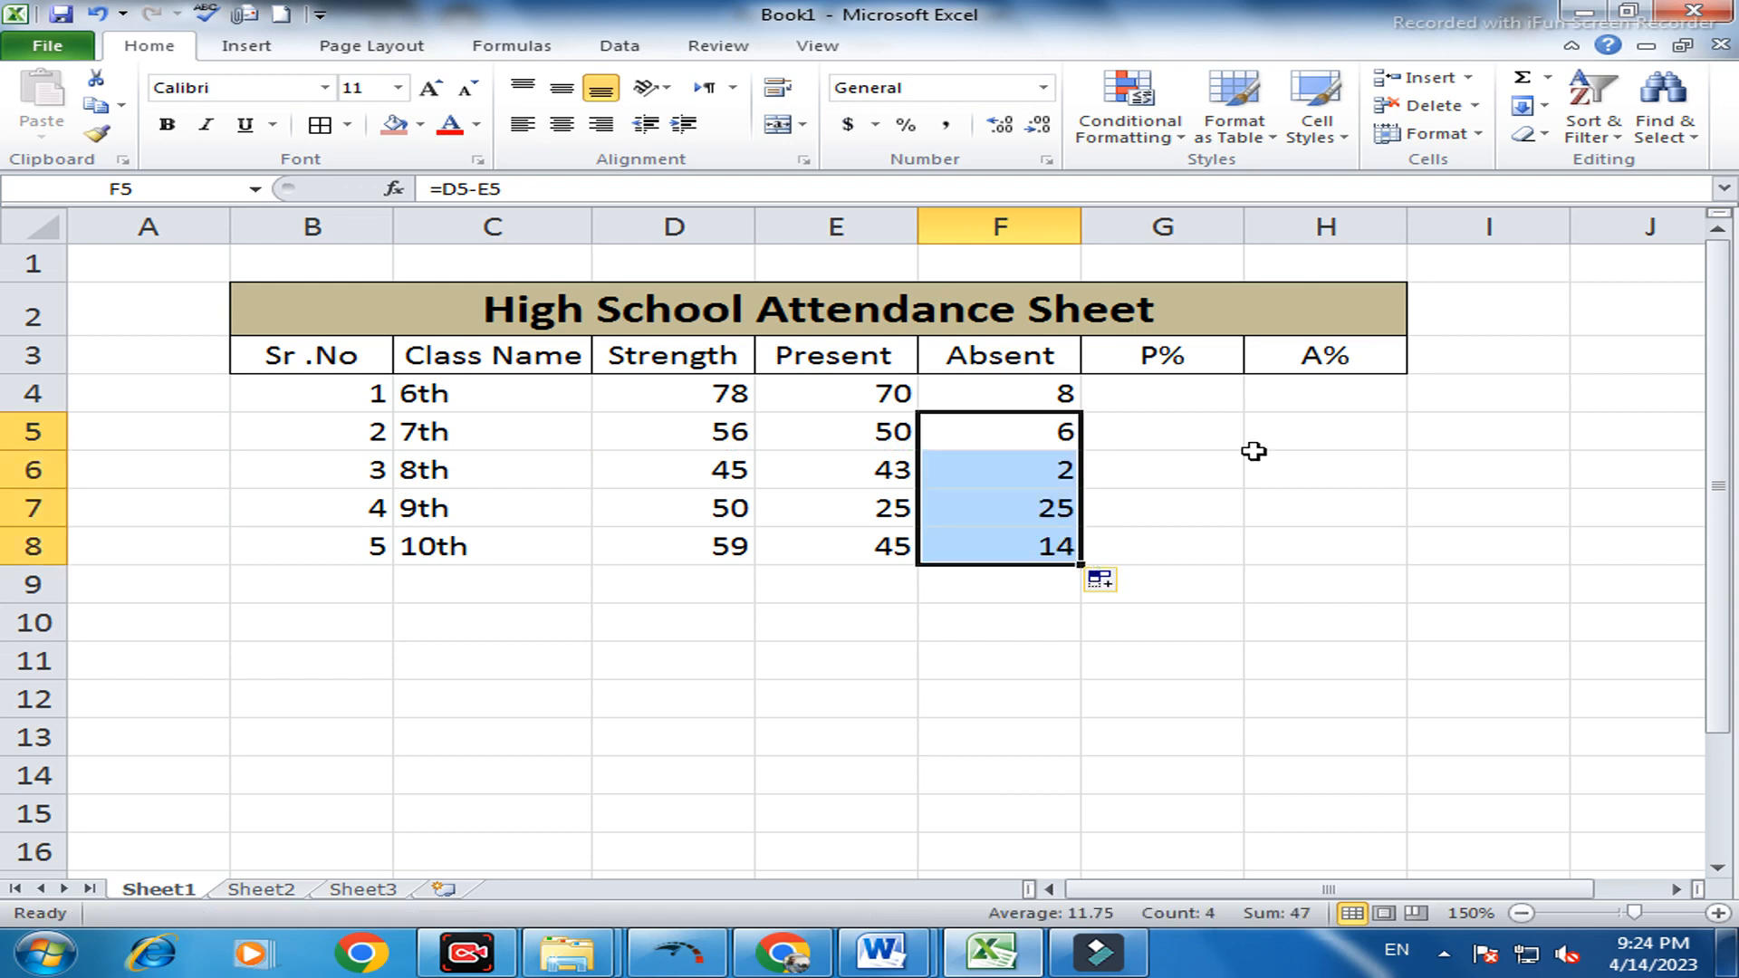
Calculate the 6th class's present ratio in G4 by dividing Present by Strength with the formula =E4/D4
left_click(1197, 405)
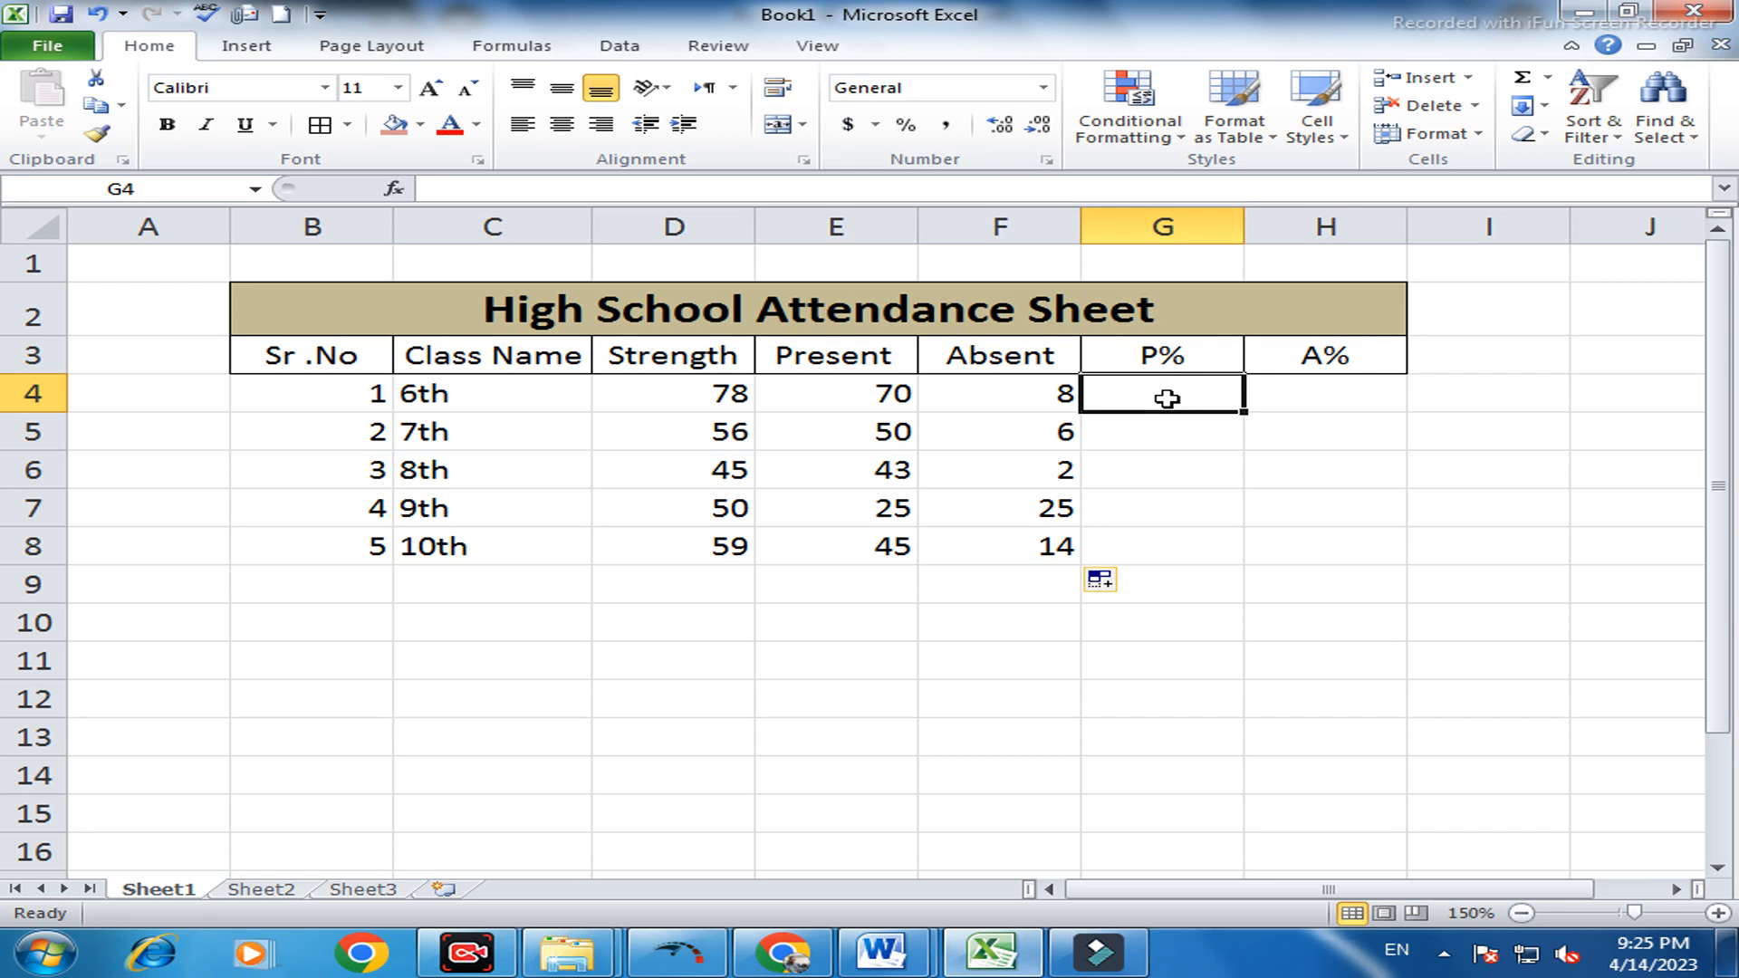
type("=")
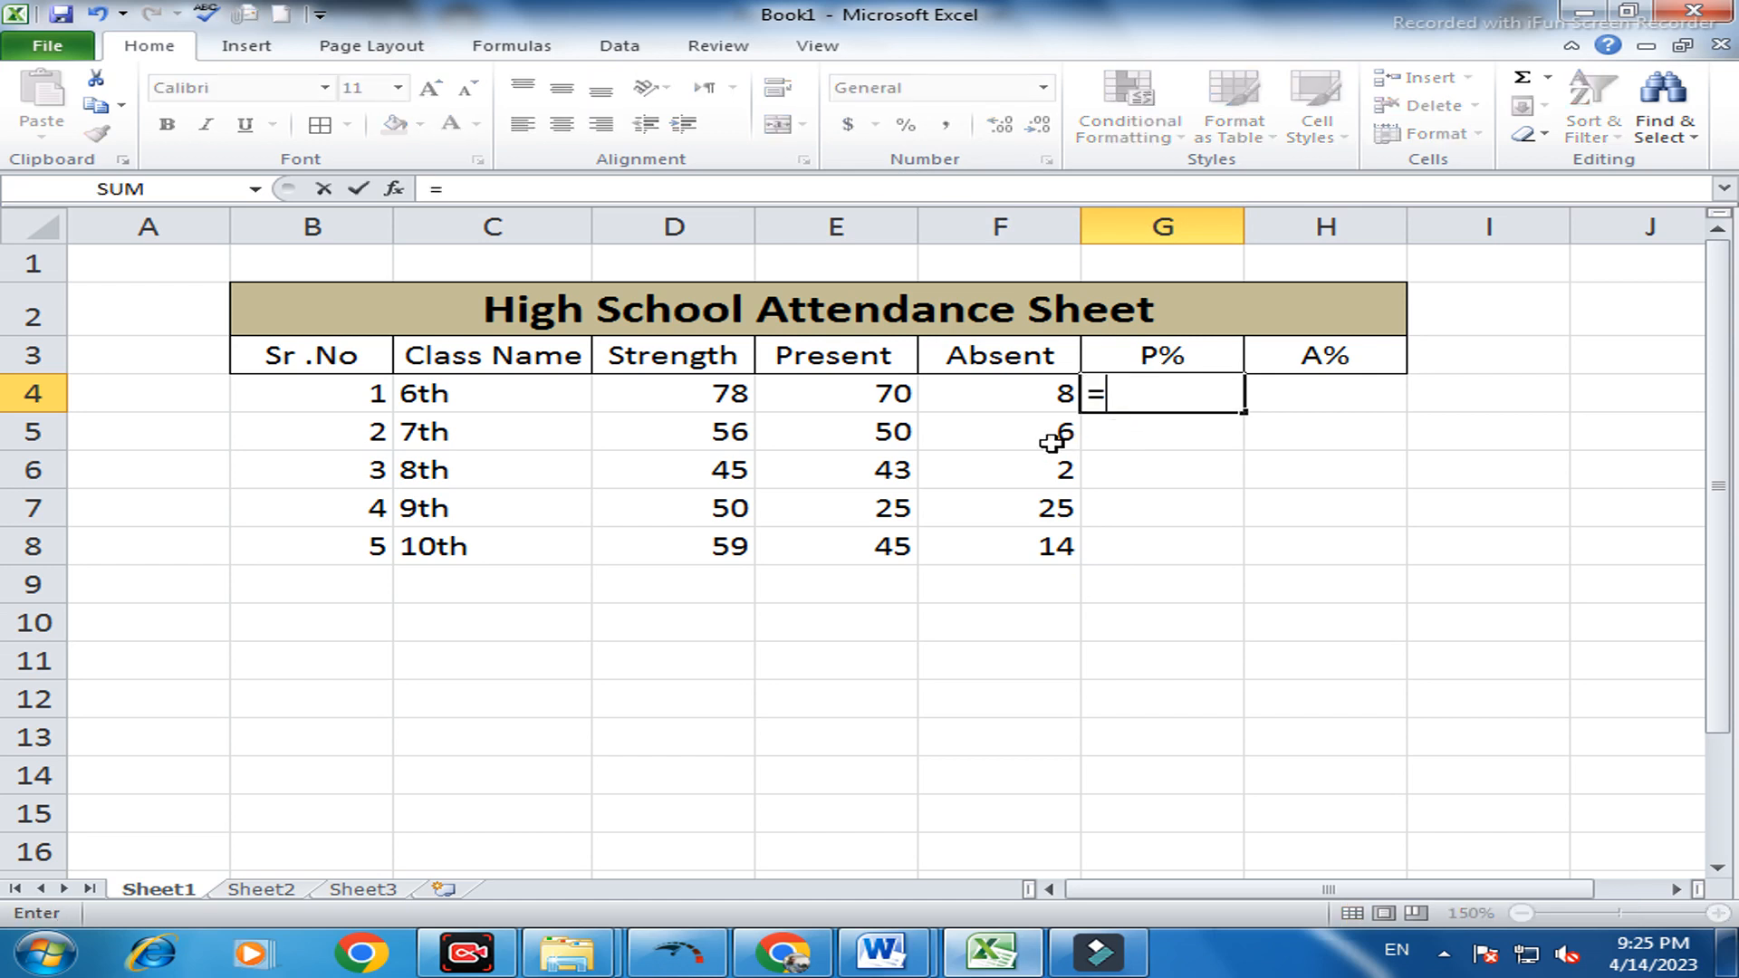
left_click(897, 394)
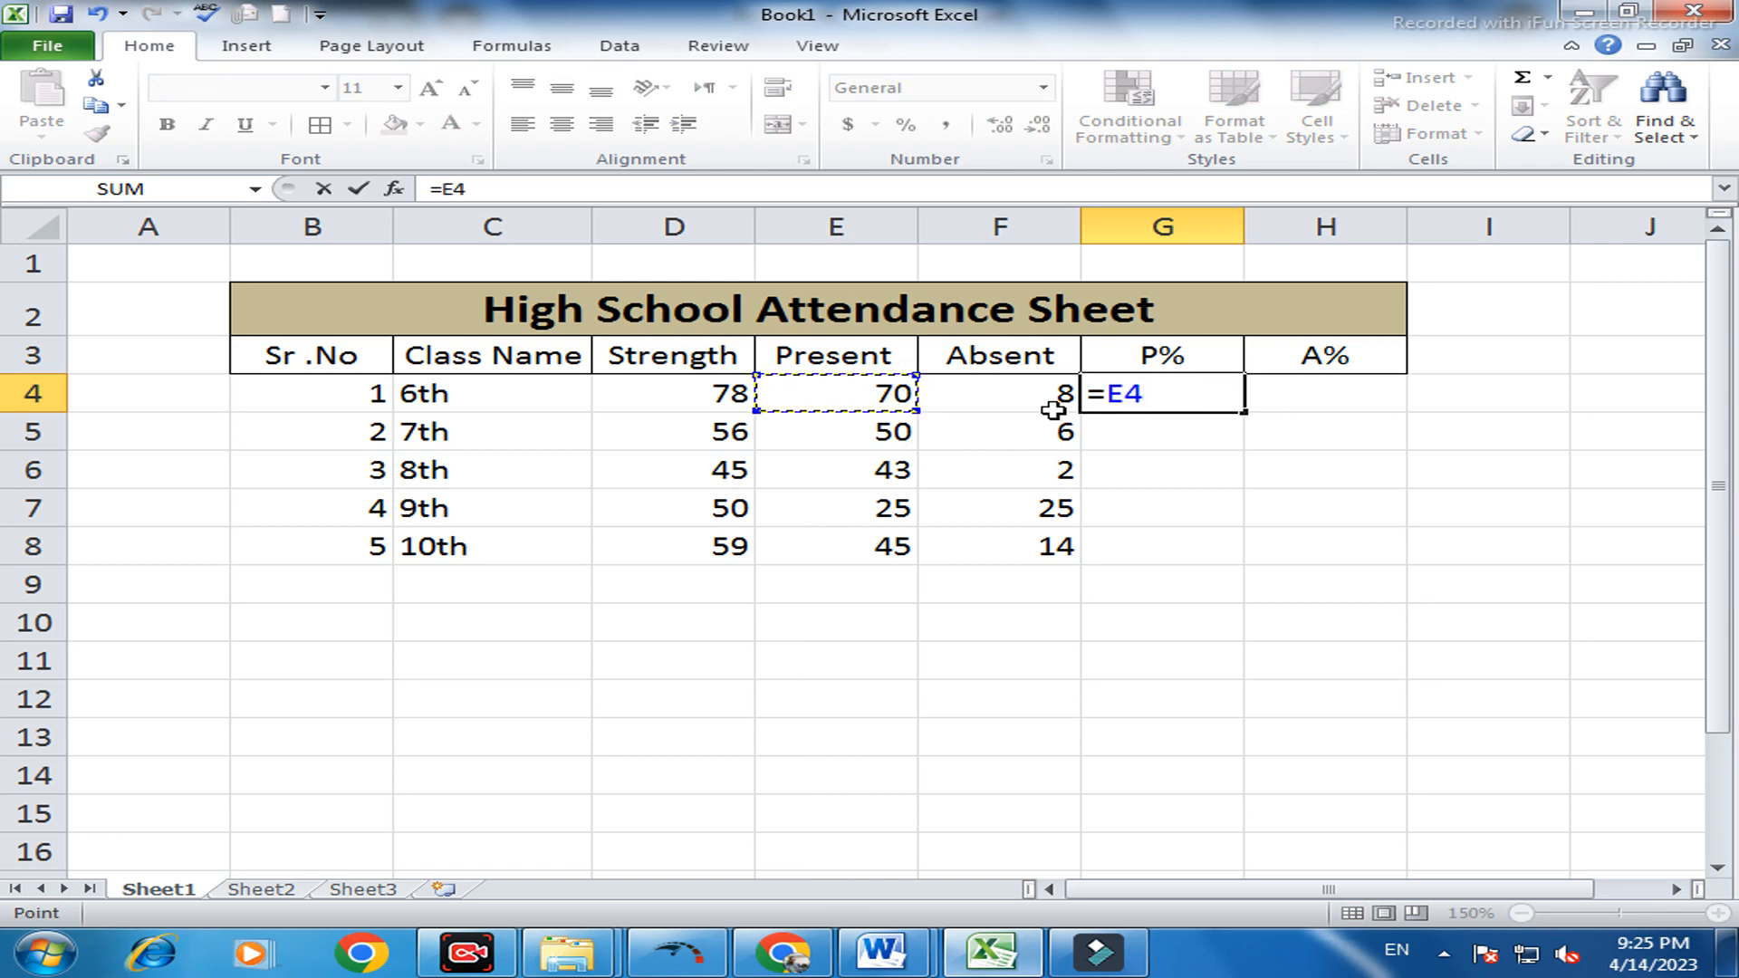
type("/")
left_click(681, 391)
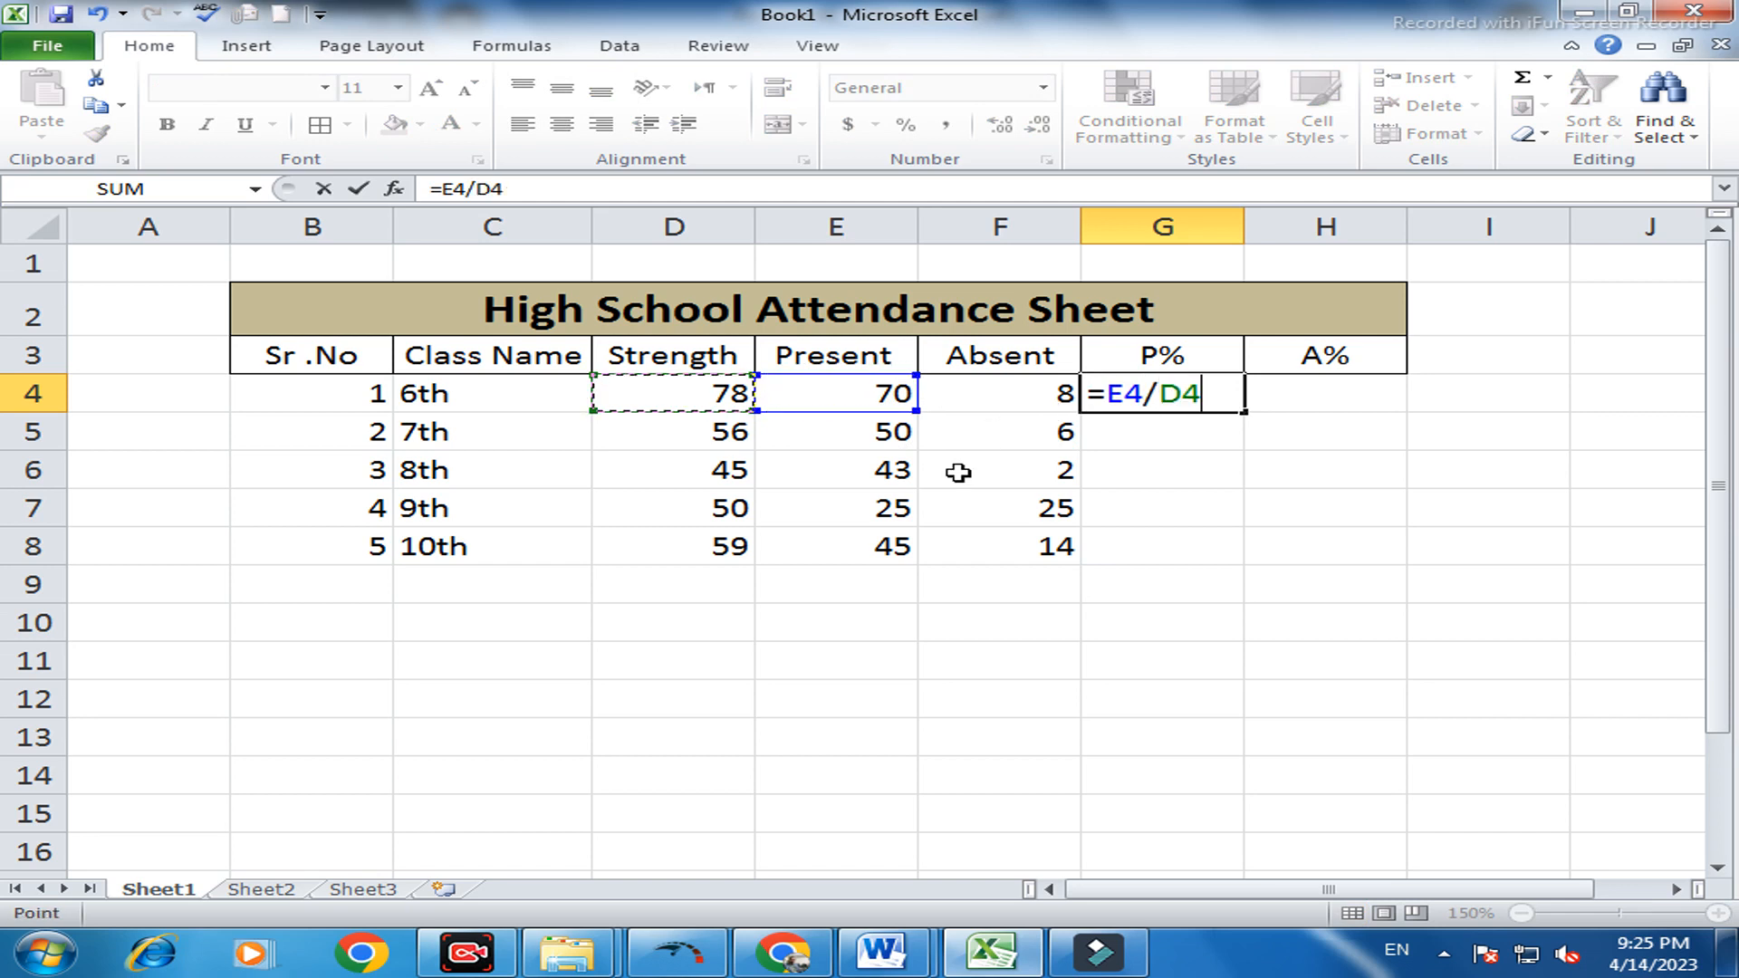
key("Return")
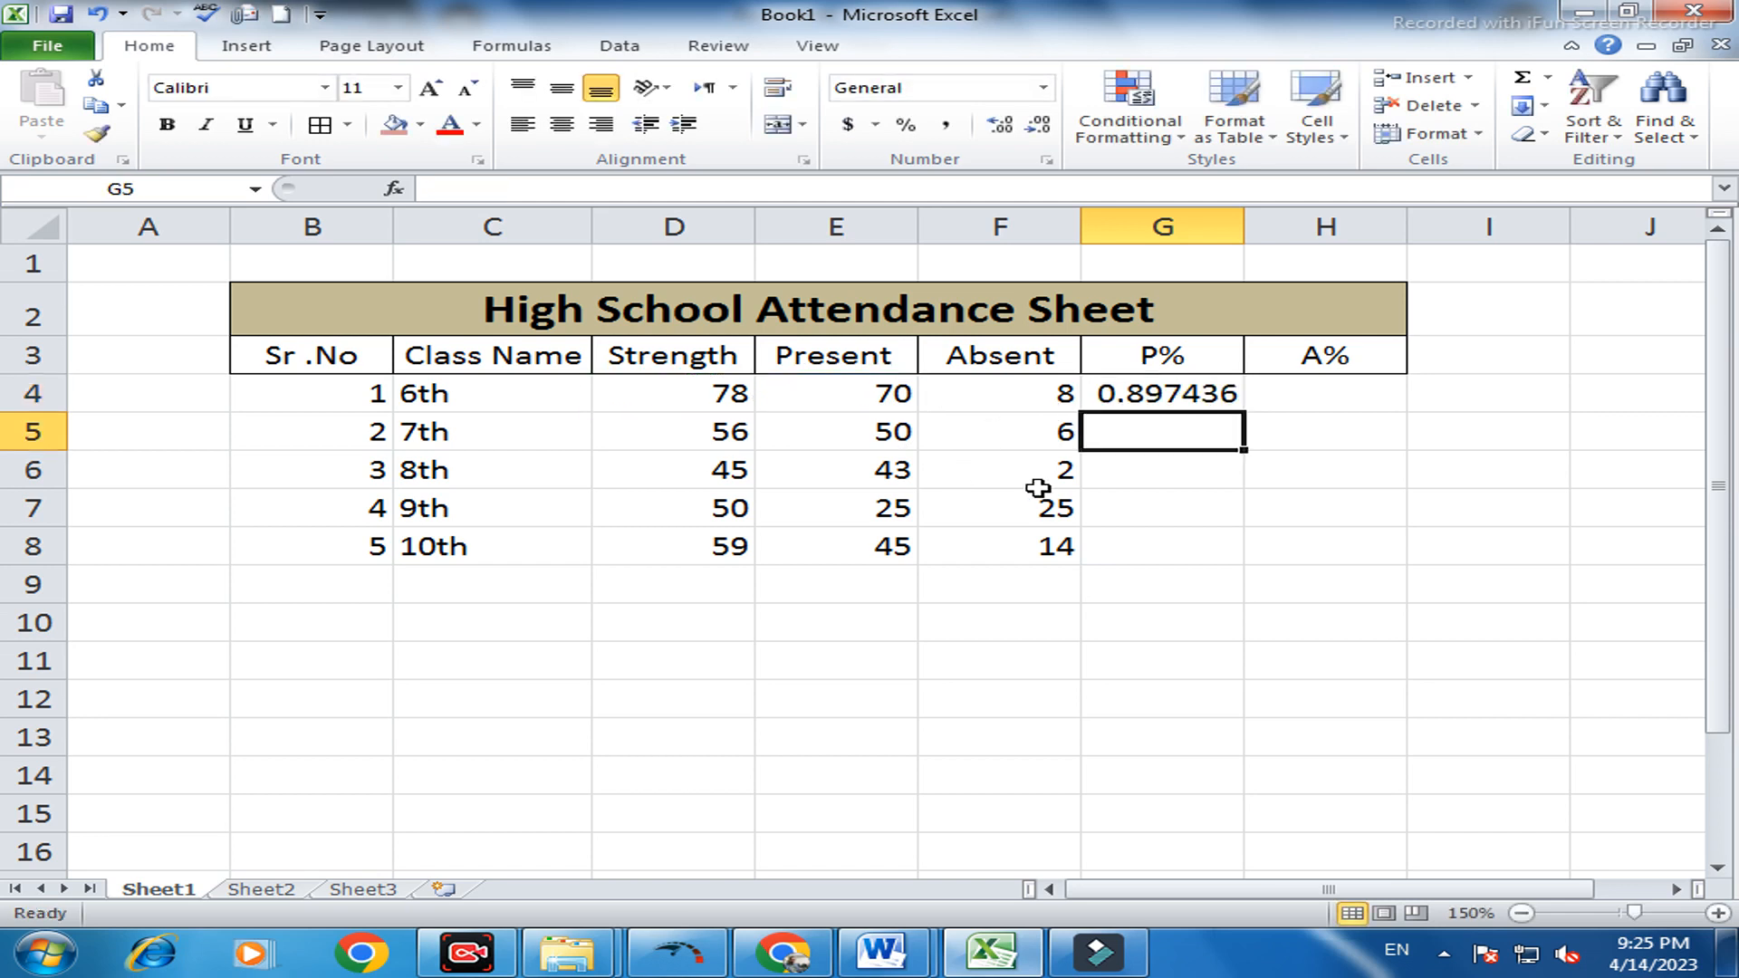
Format the 6th class's P% value in G4 as a percentage
left_click(1131, 404)
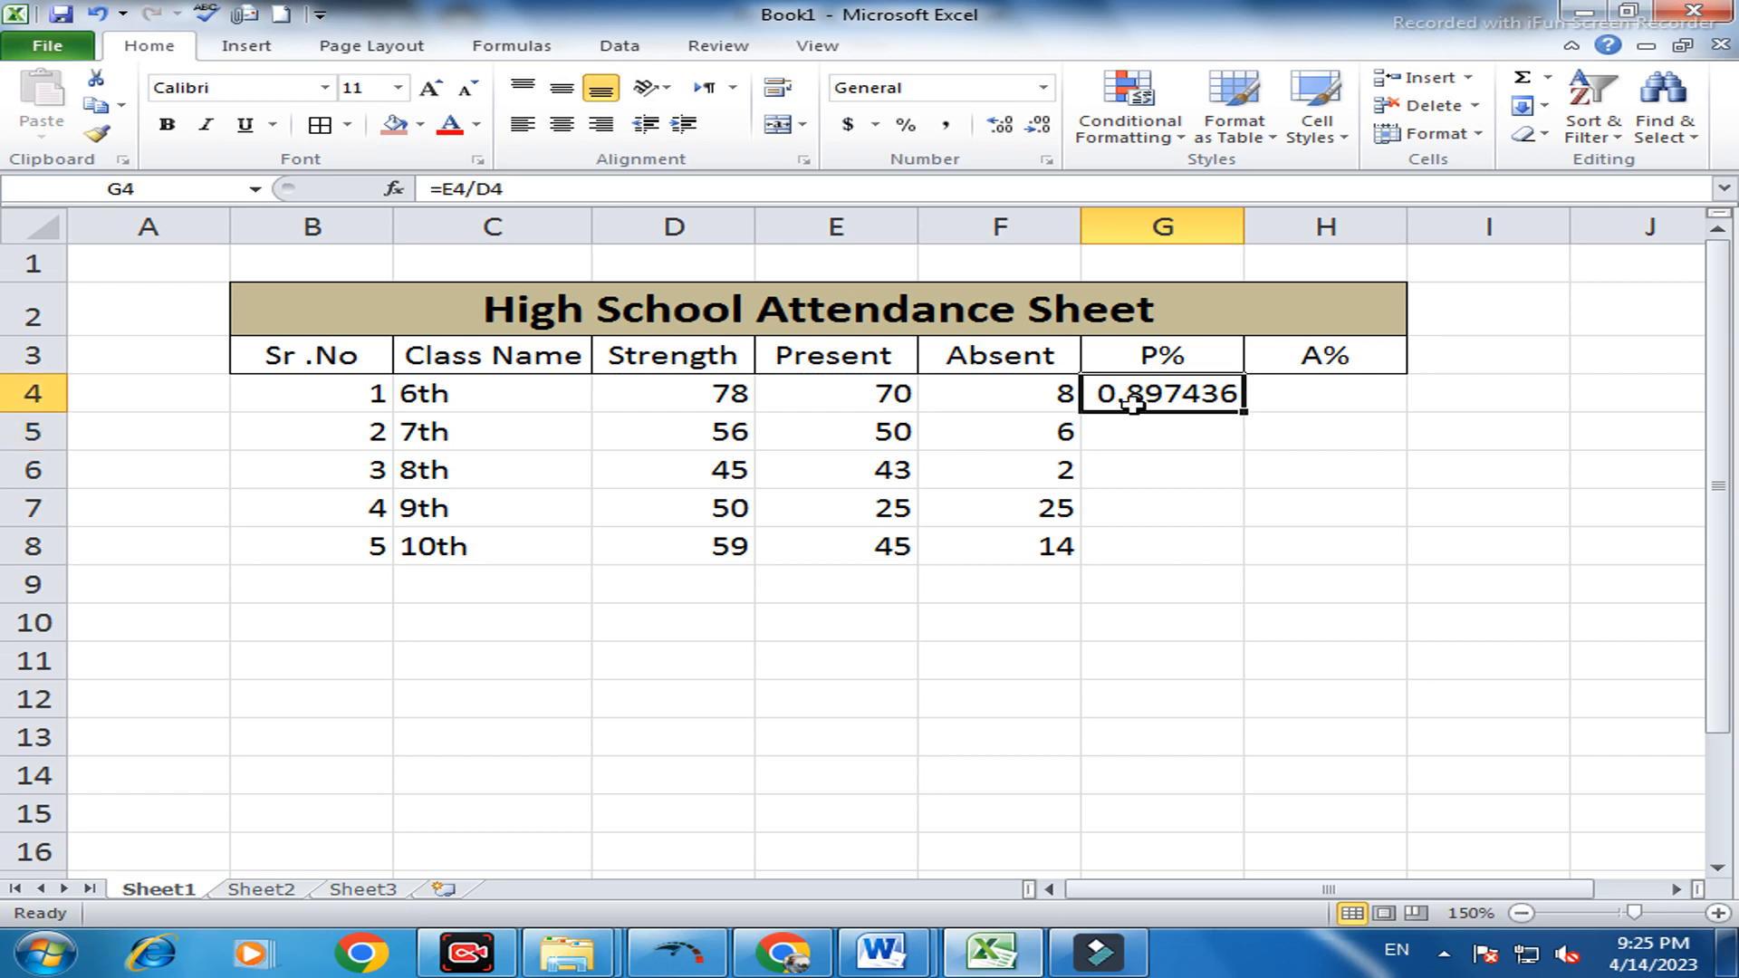
left_click(908, 127)
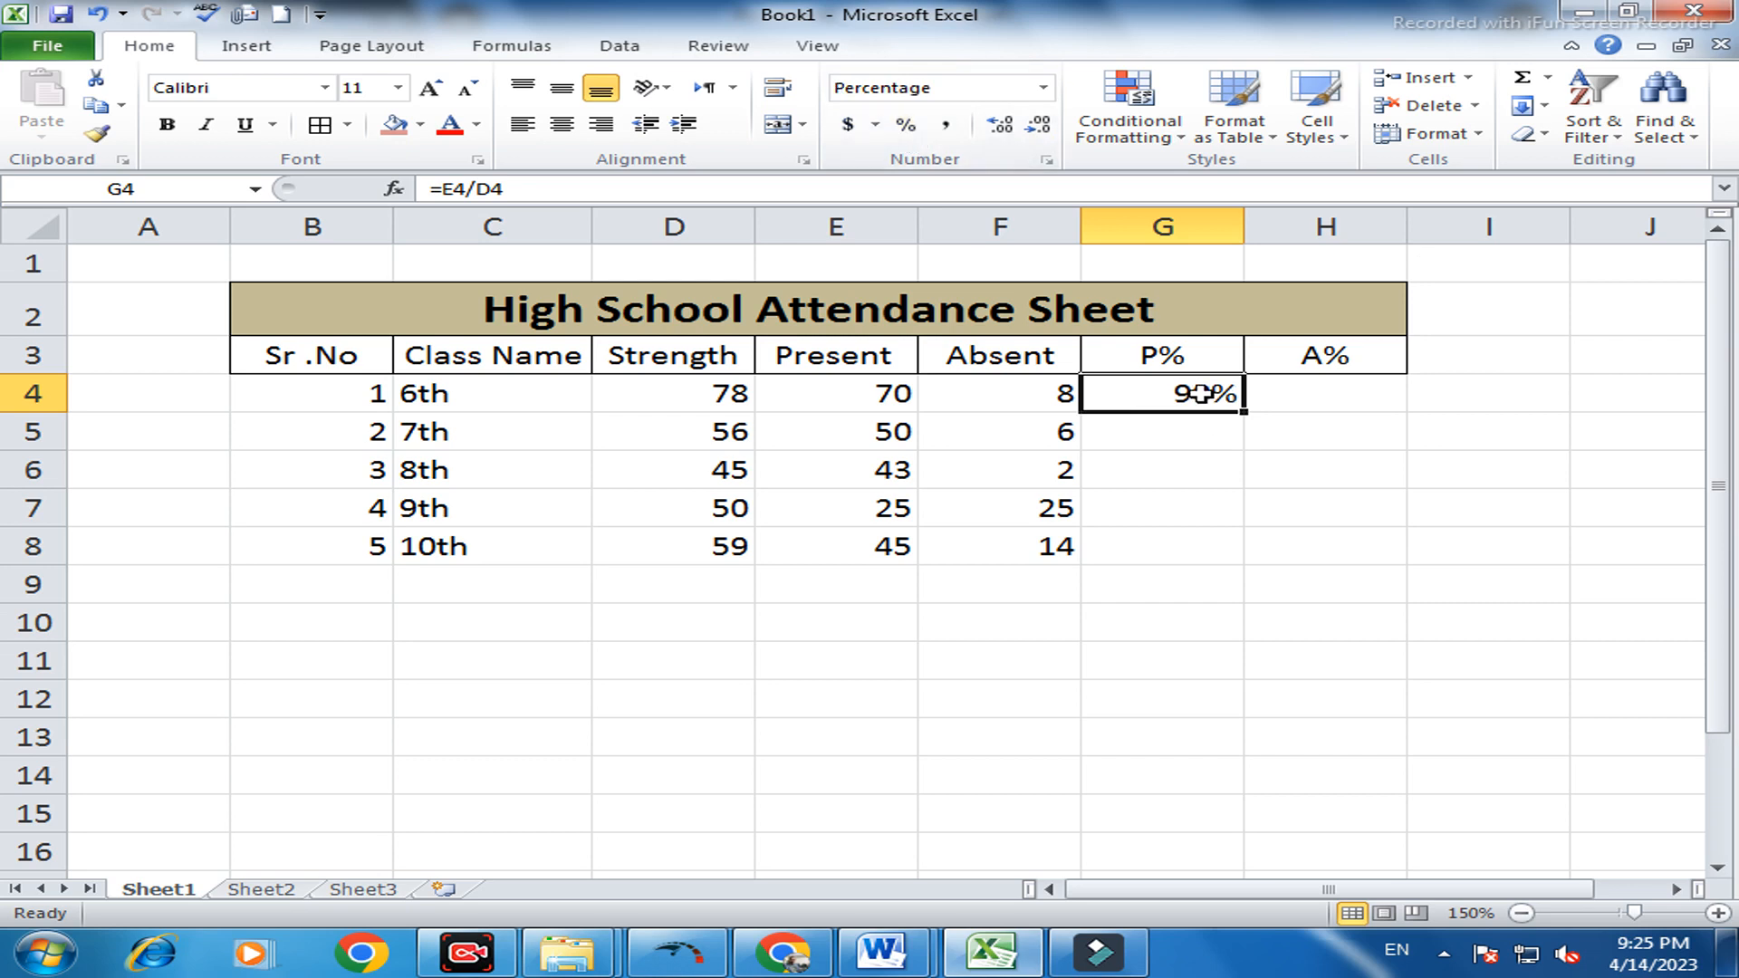
right_click(1200, 393)
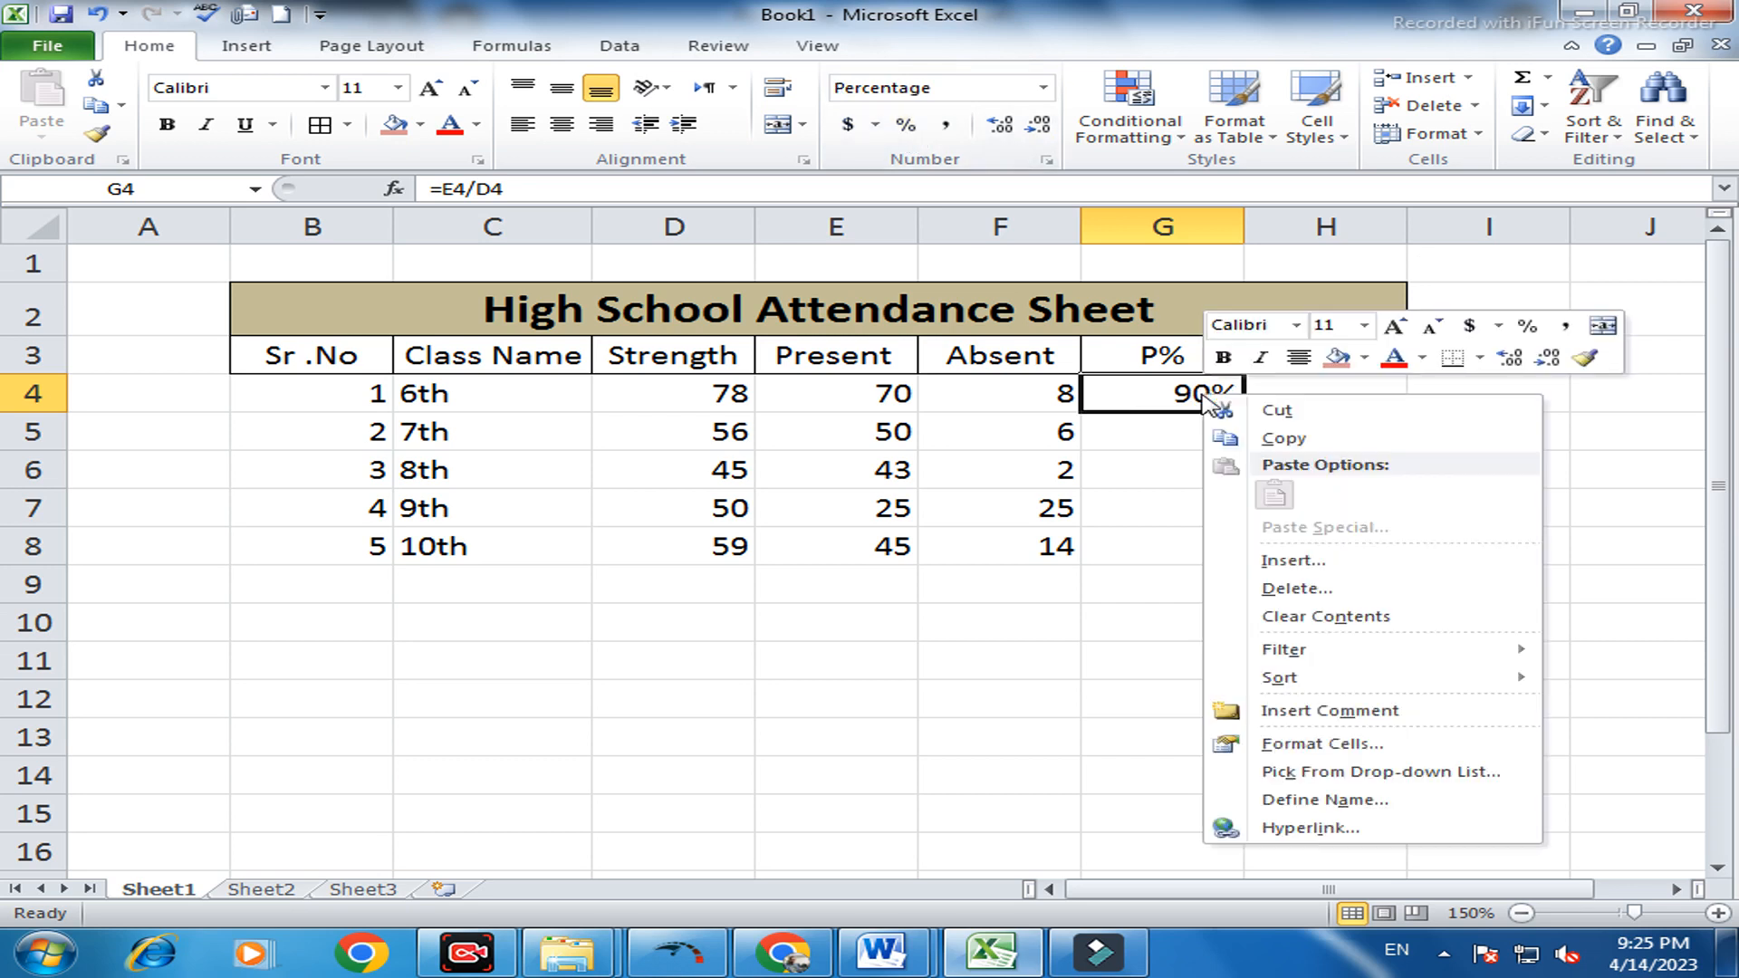
left_click(1150, 435)
Calculate the 7th class's present ratio in G5 with the formula =E5/D5
left_click(1150, 435)
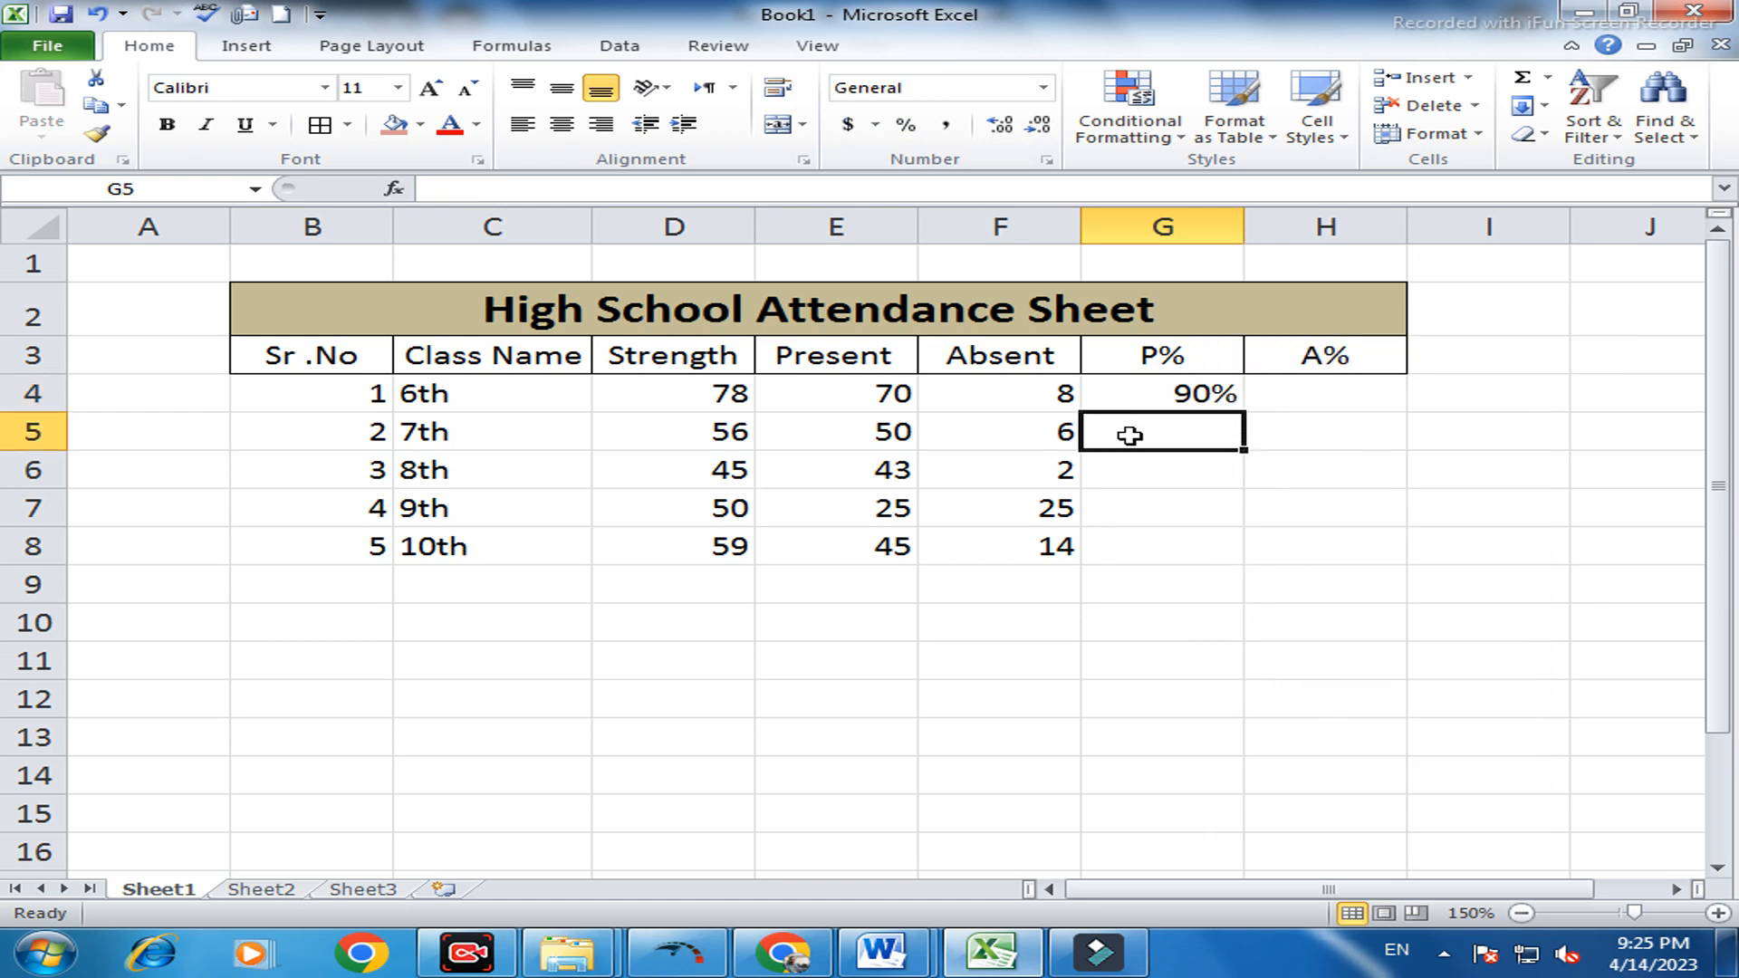
type("=")
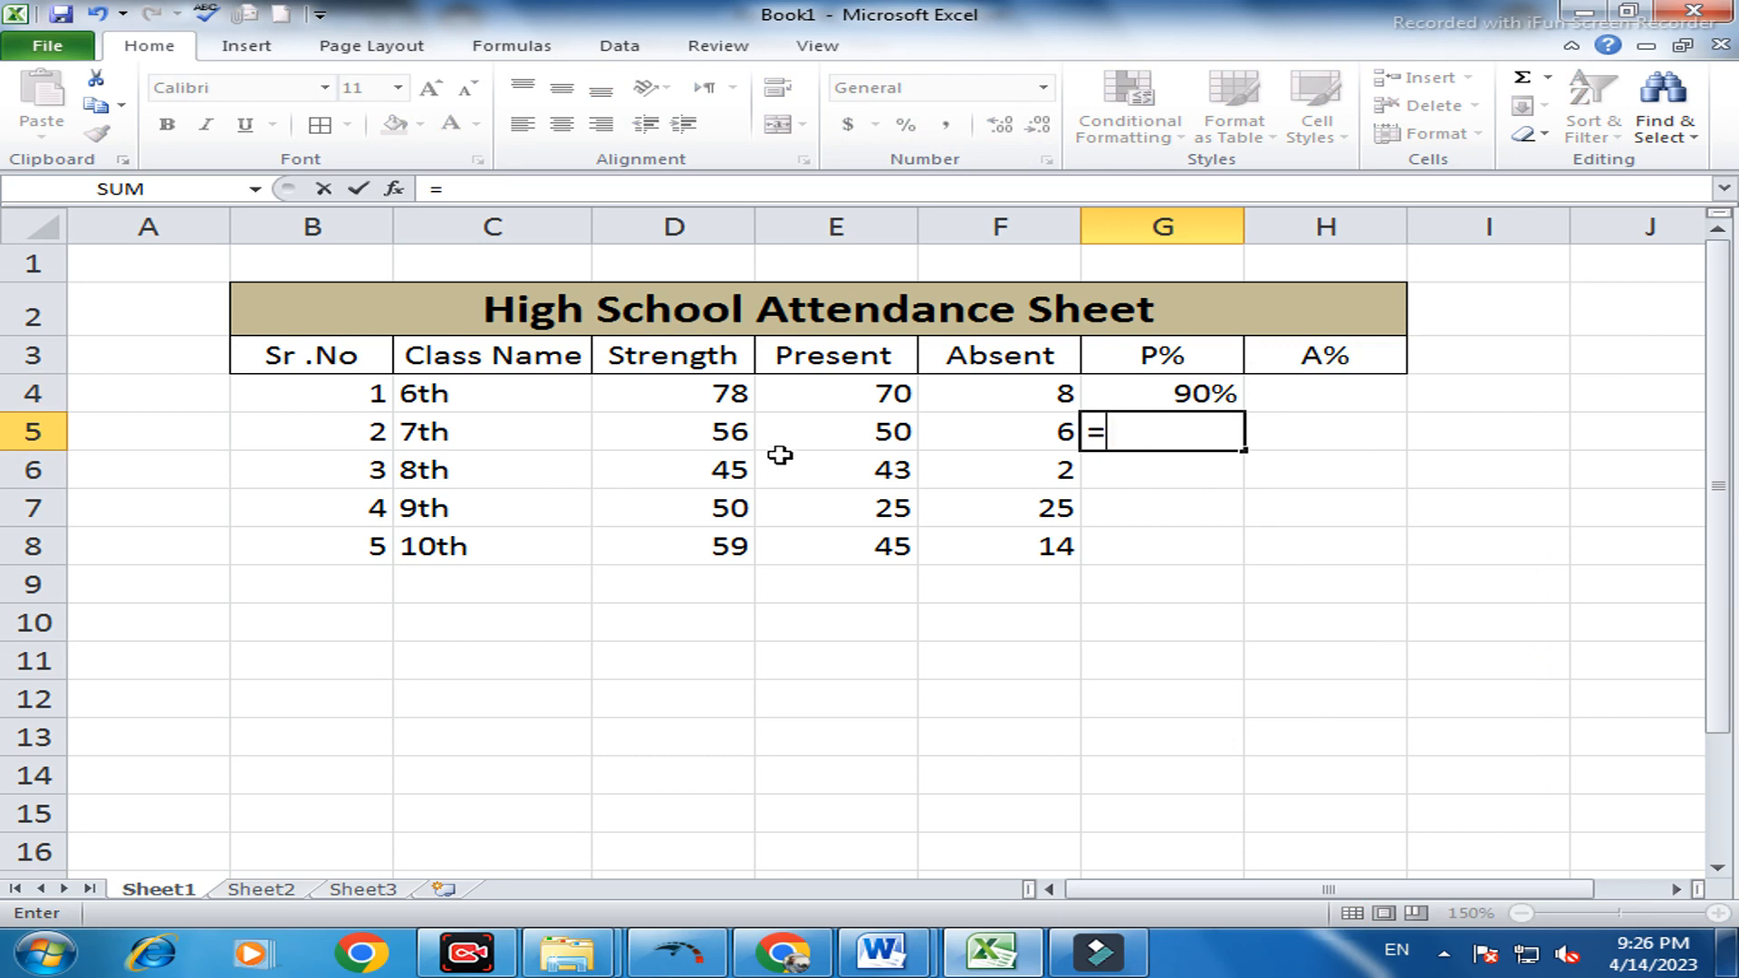
left_click(859, 429)
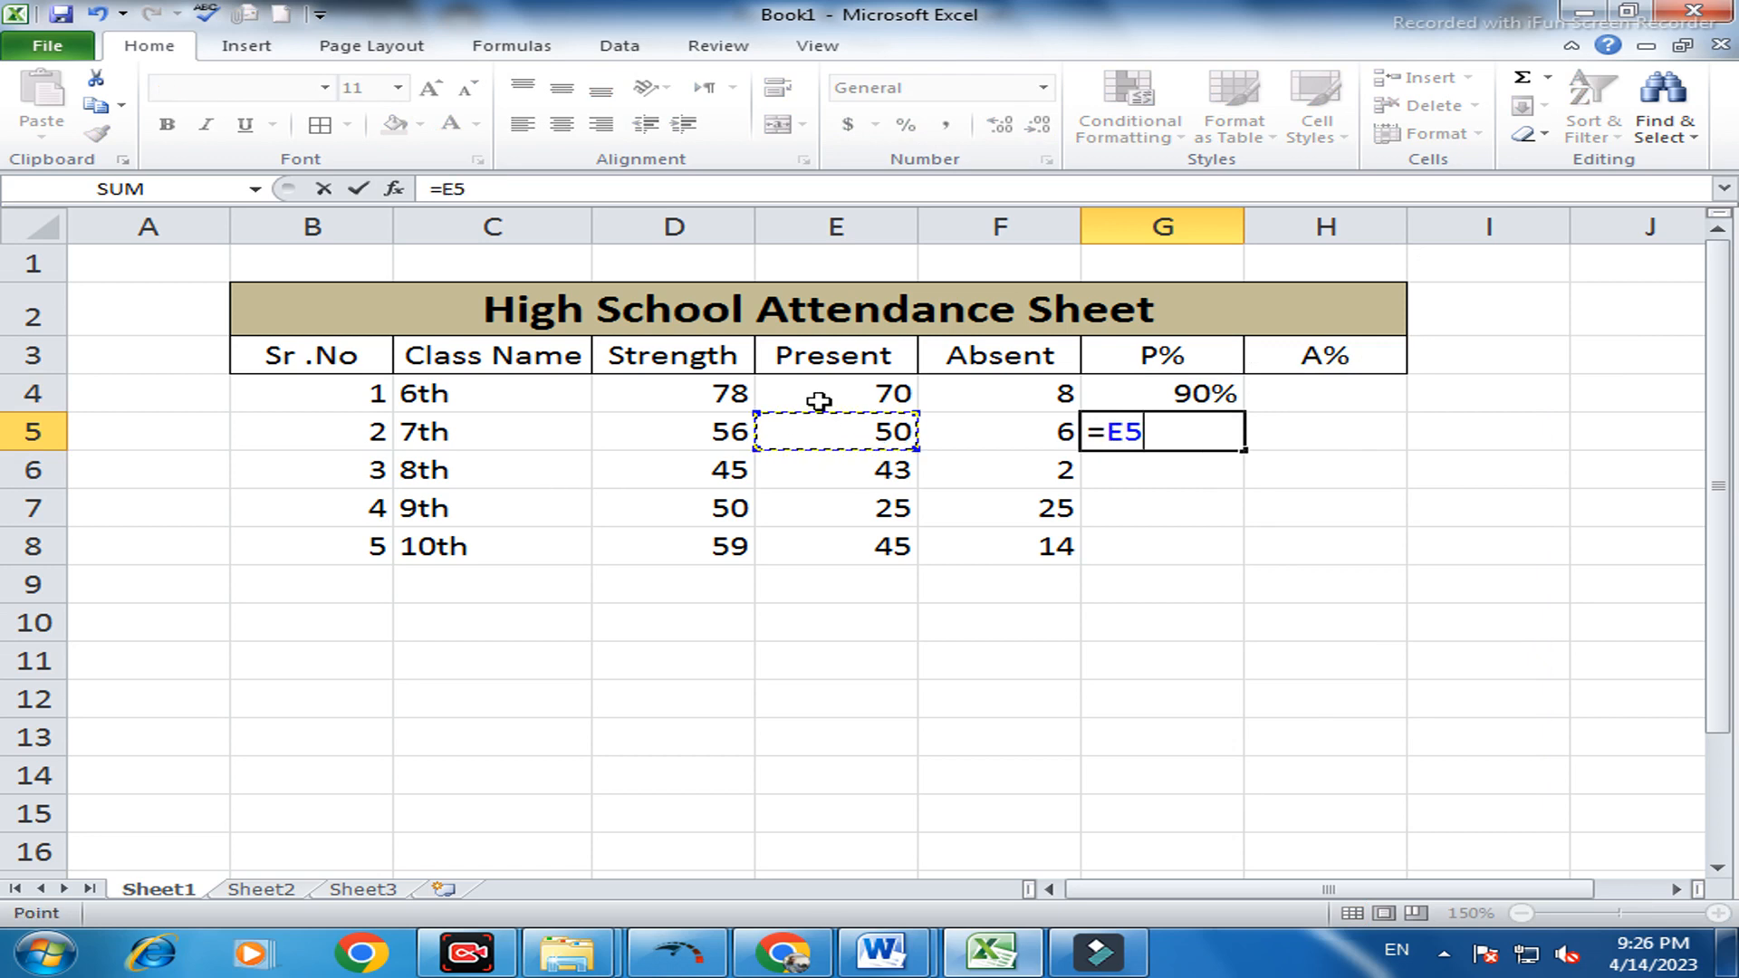
type("/")
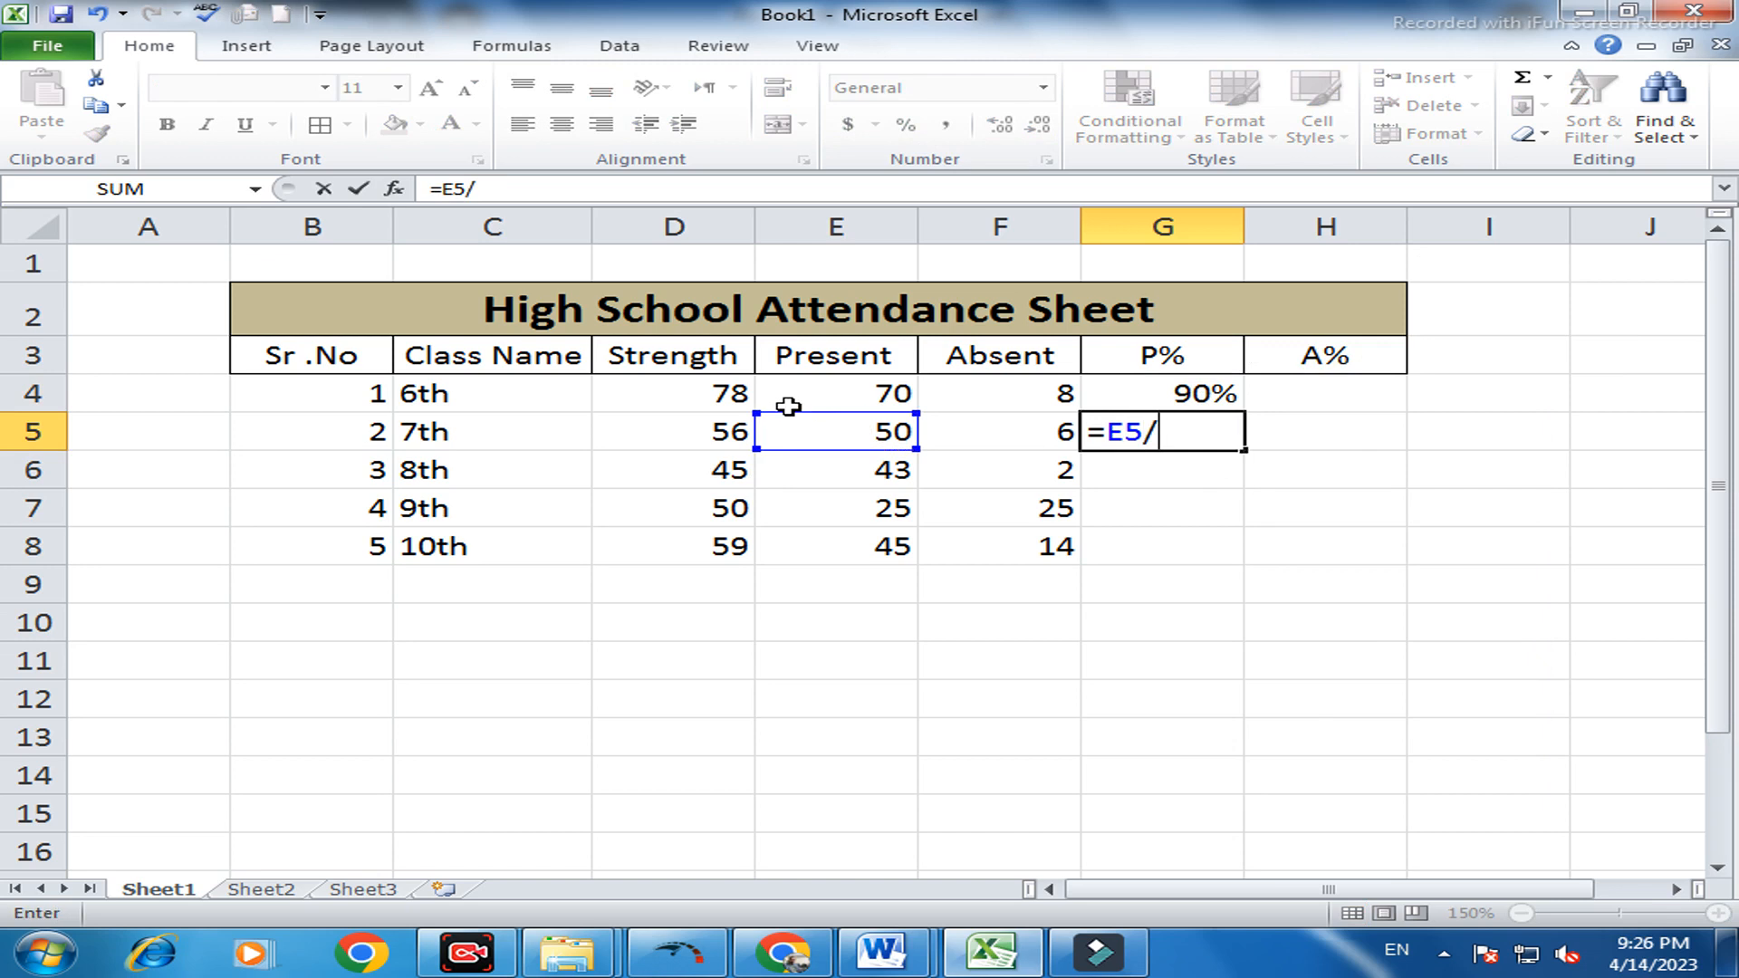
left_click(707, 433)
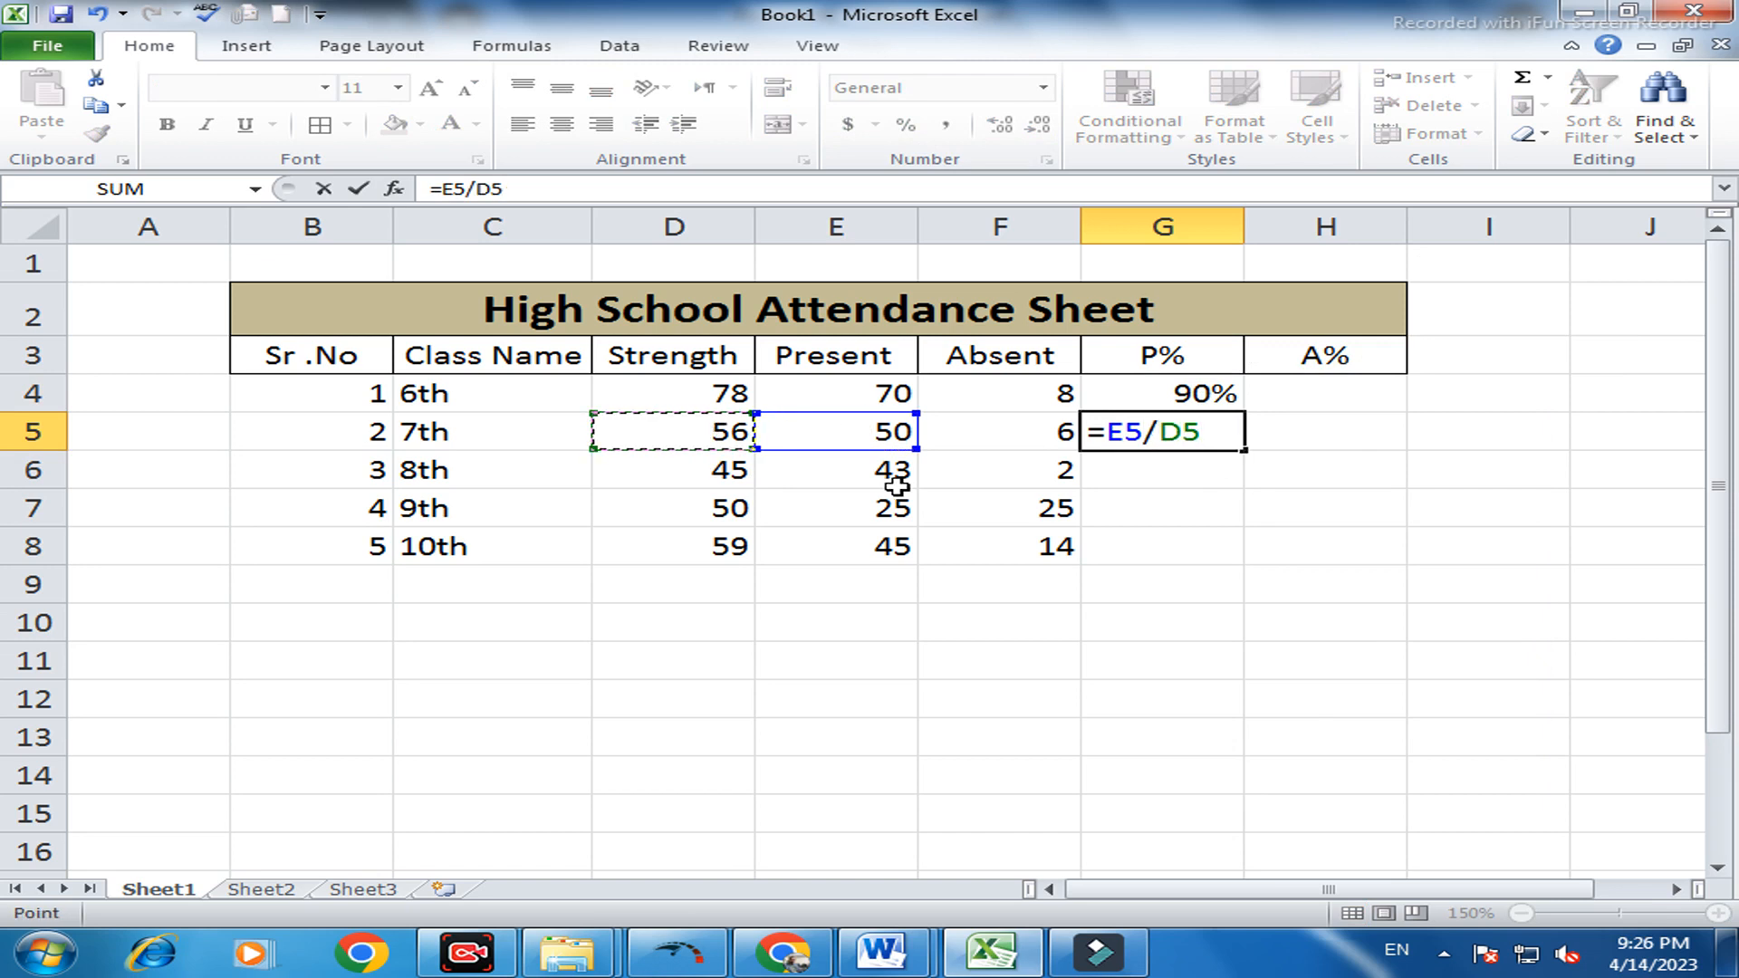
key("Return")
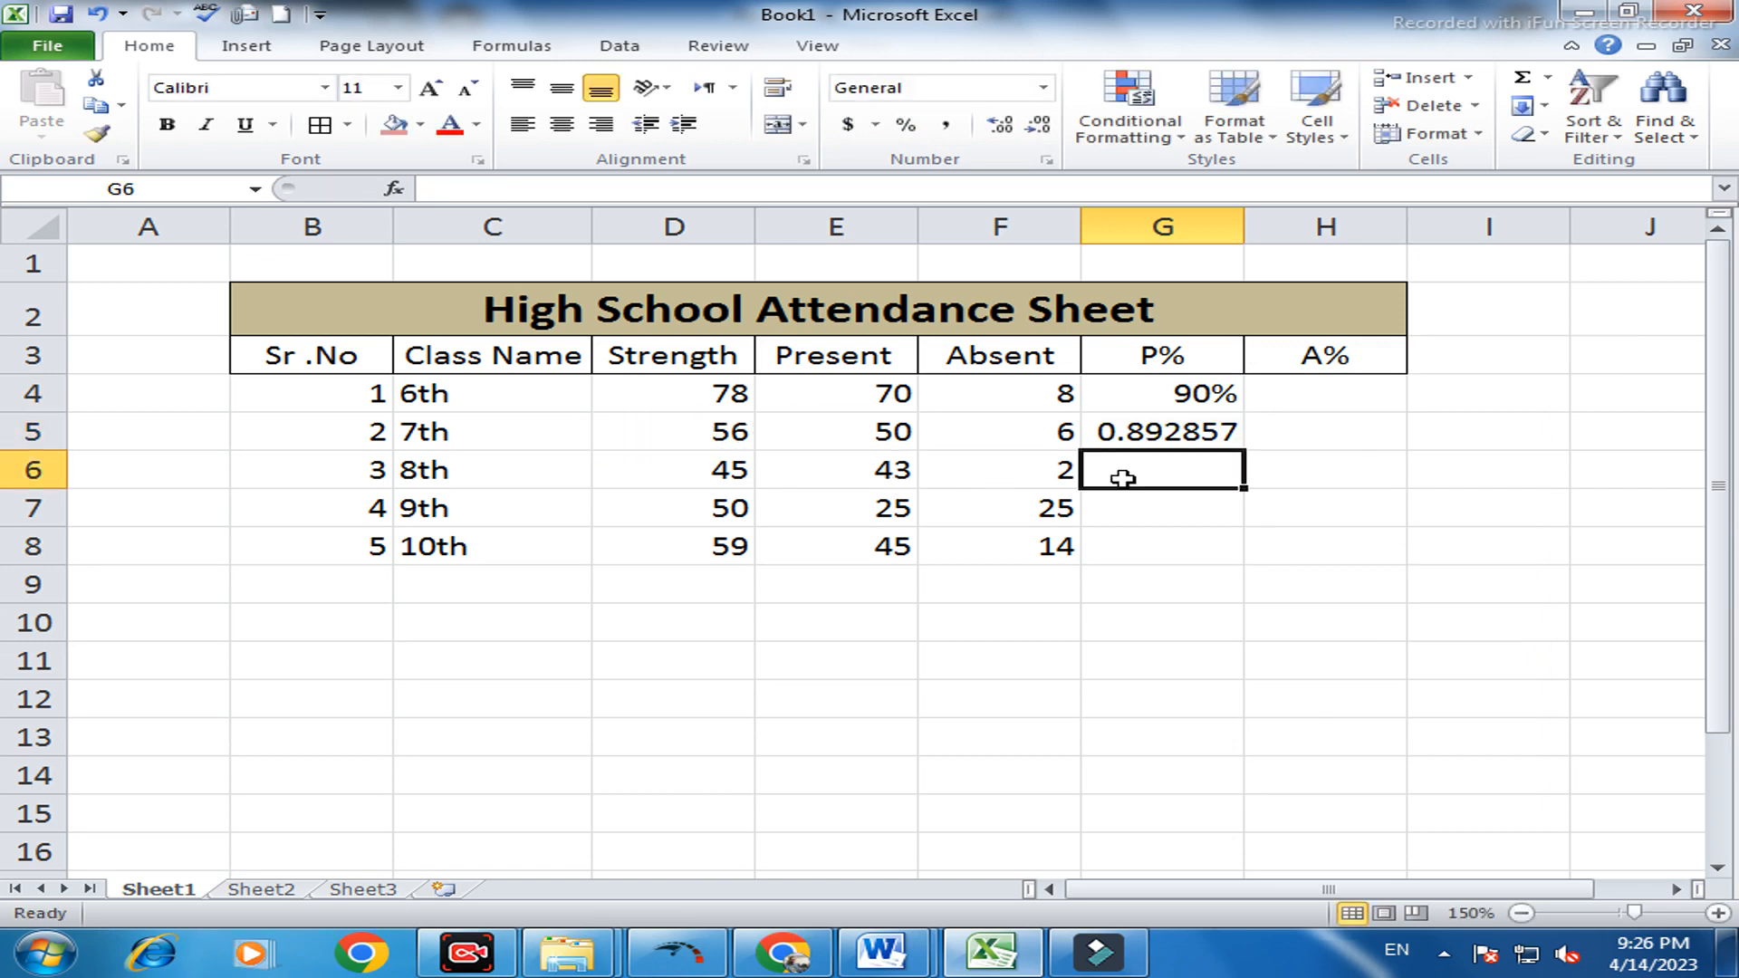
Format the 7th class's P% value in G5 as Percentage with 0 decimal places using Format Cells
left_click(1149, 433)
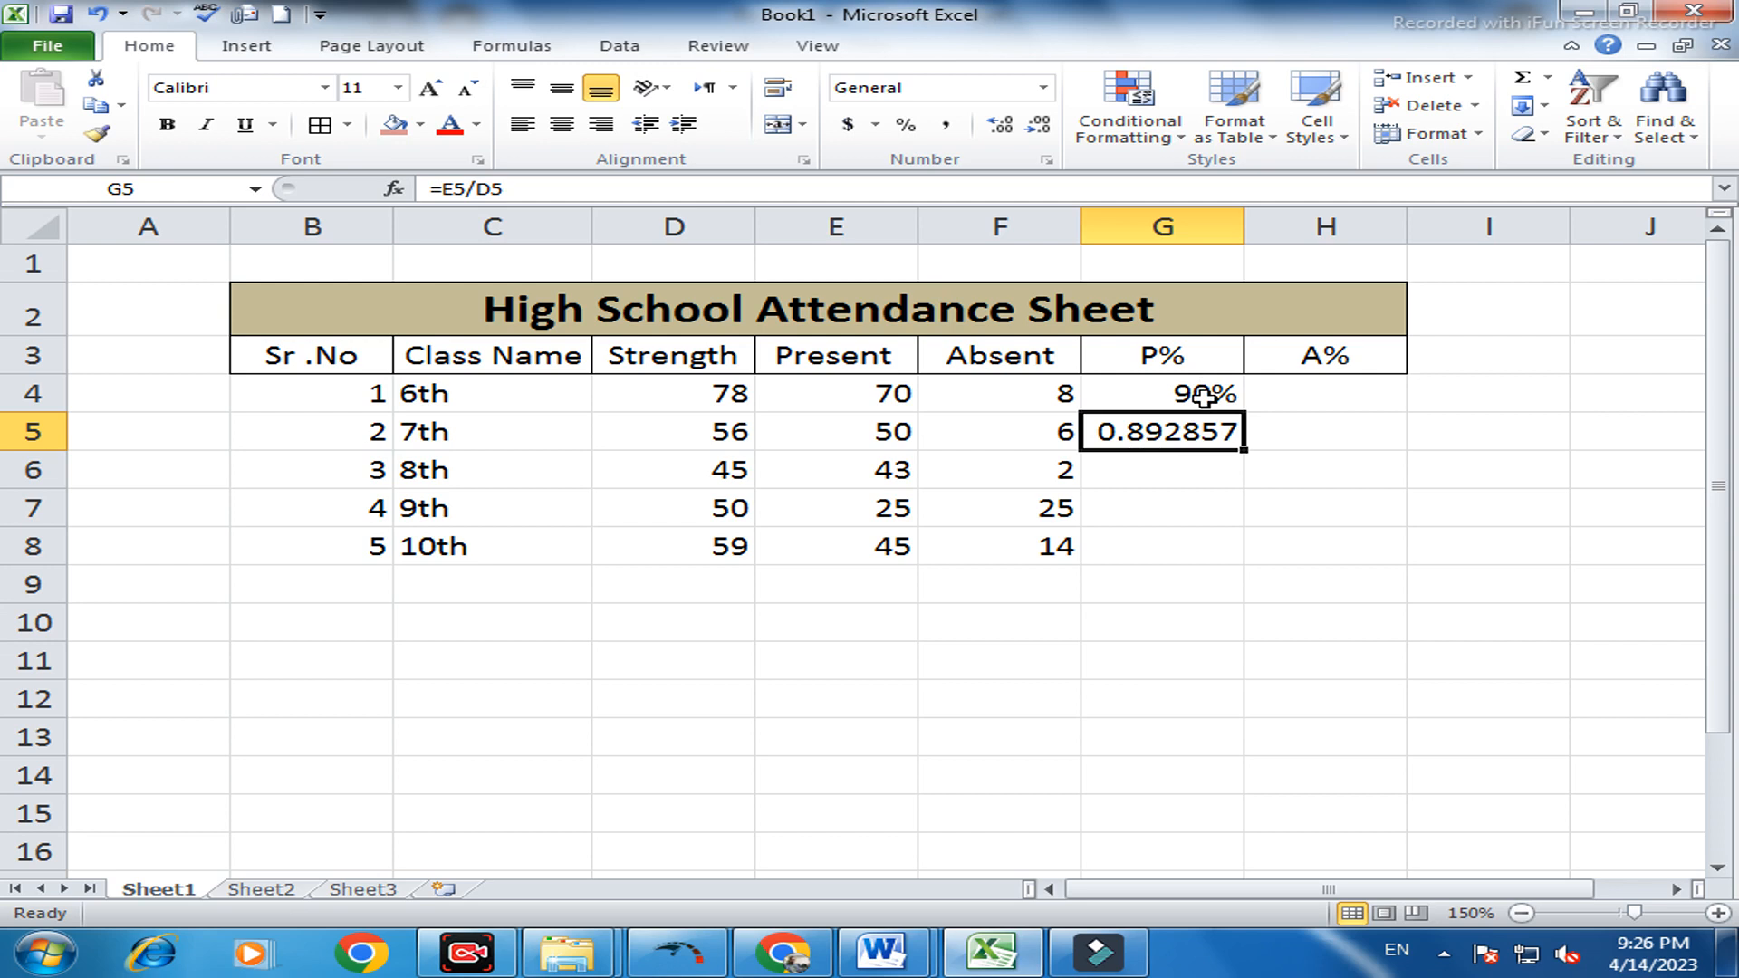
right_click(1171, 434)
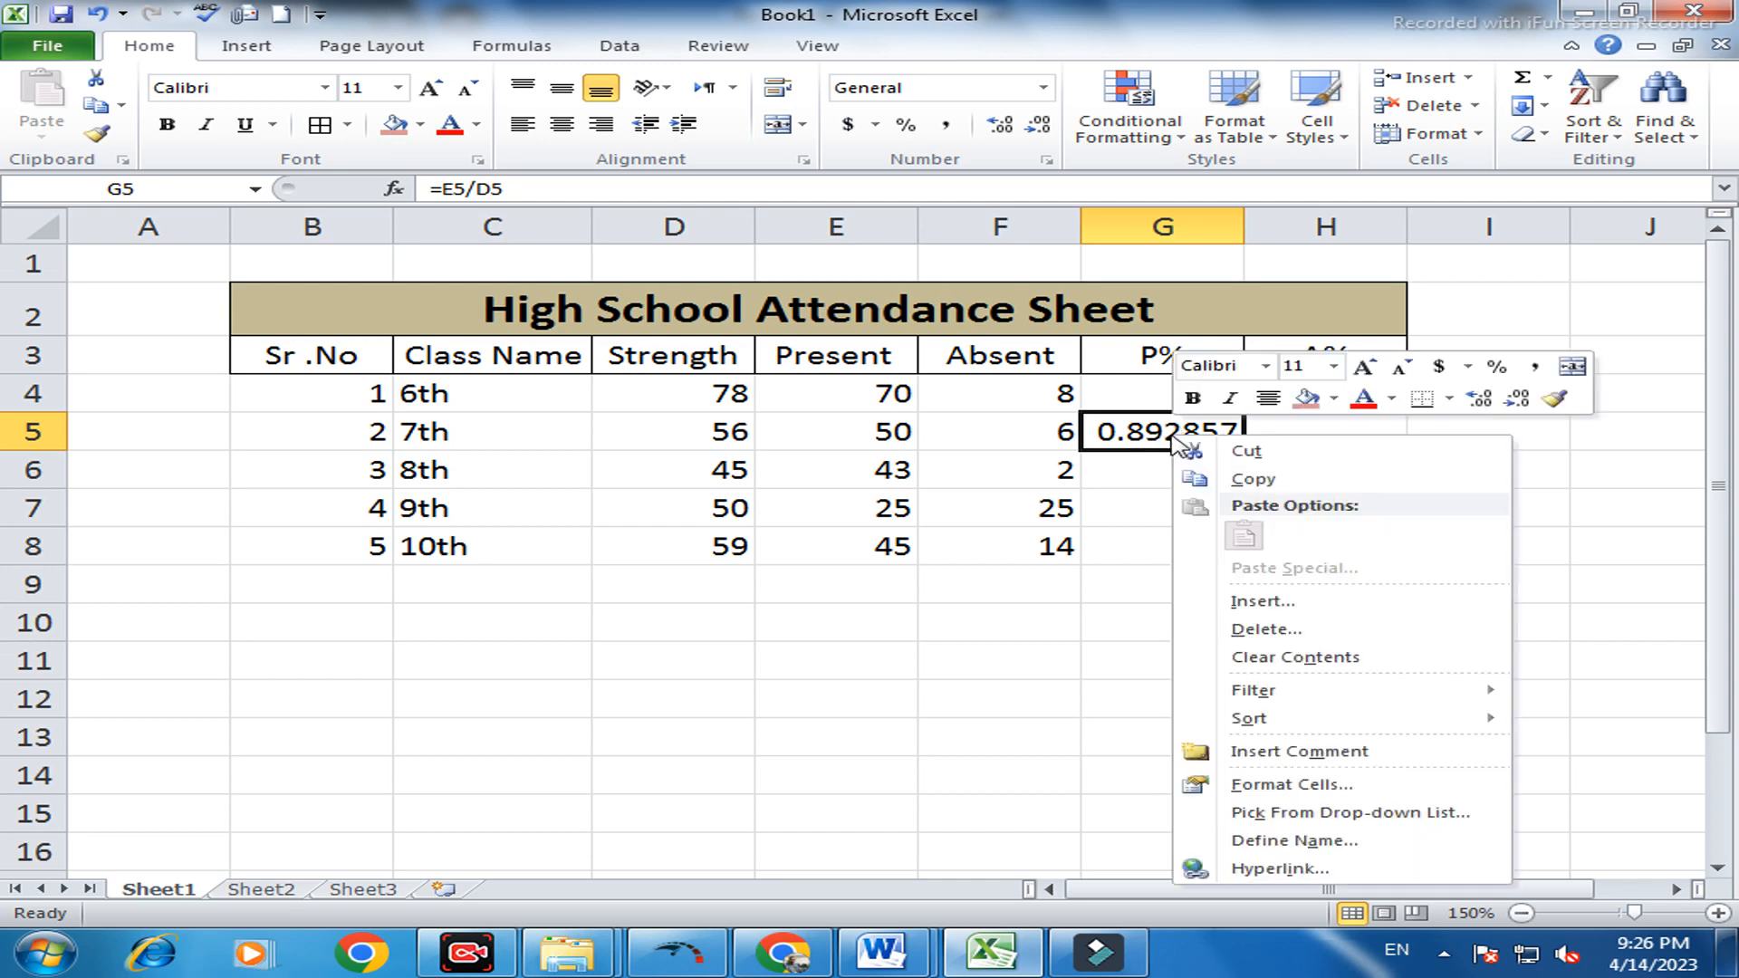
left_click(1275, 786)
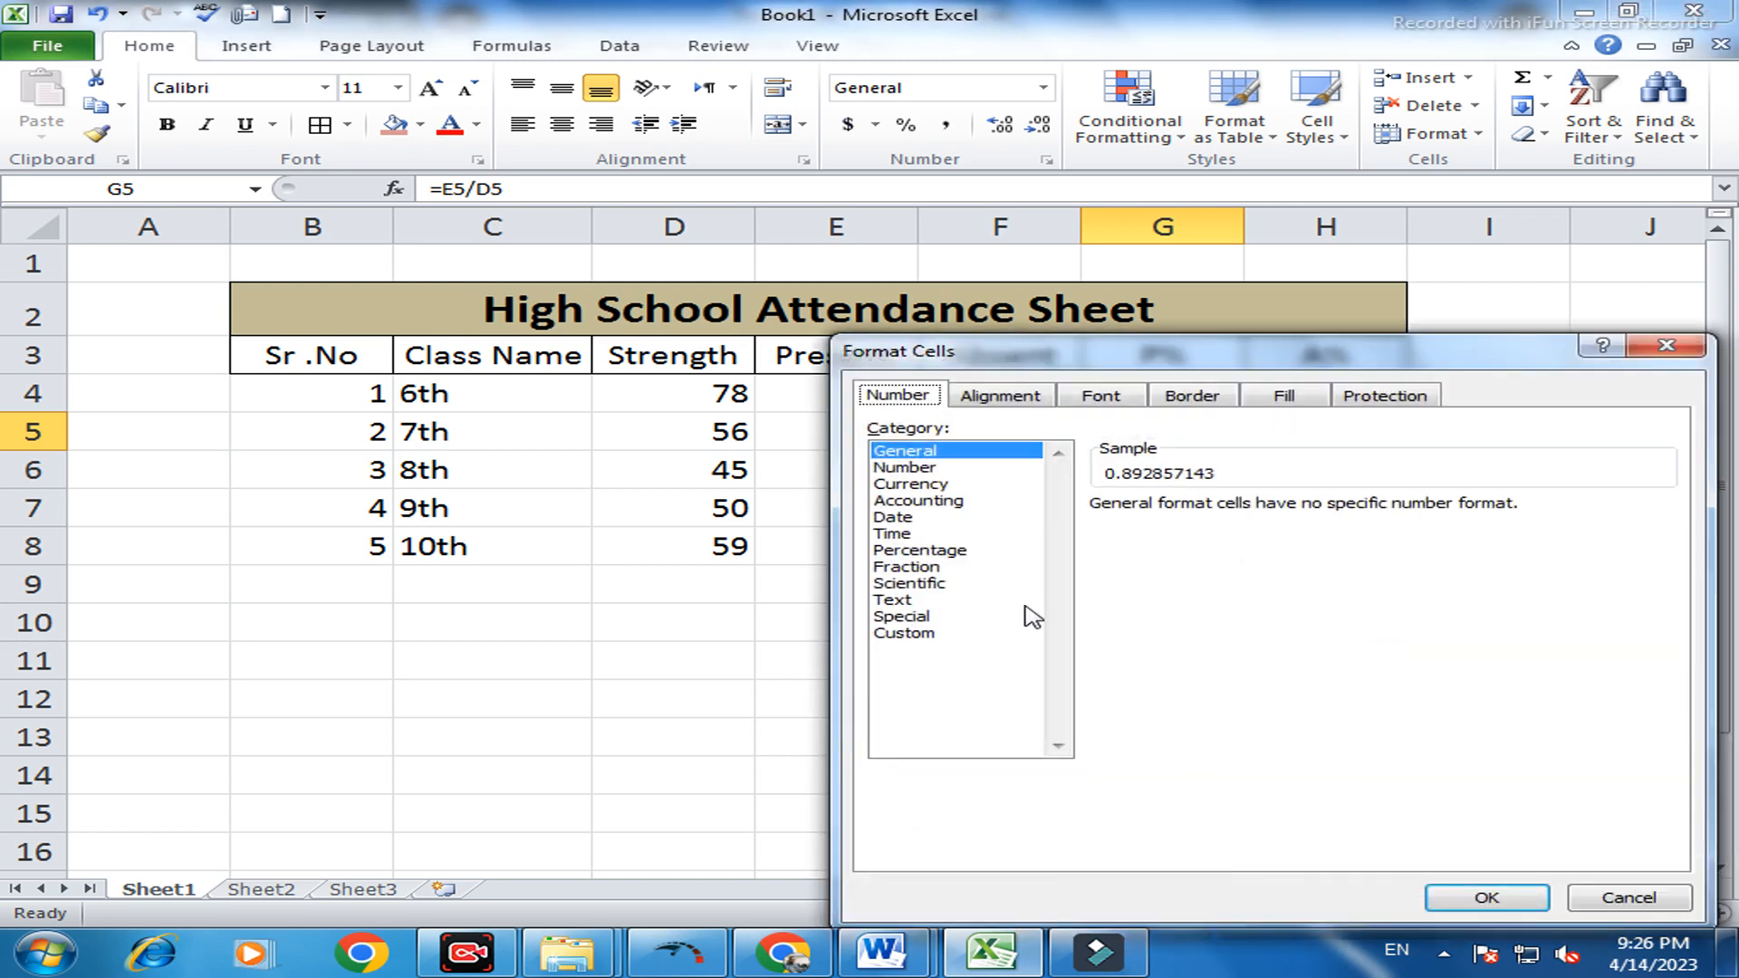
left_click(903, 551)
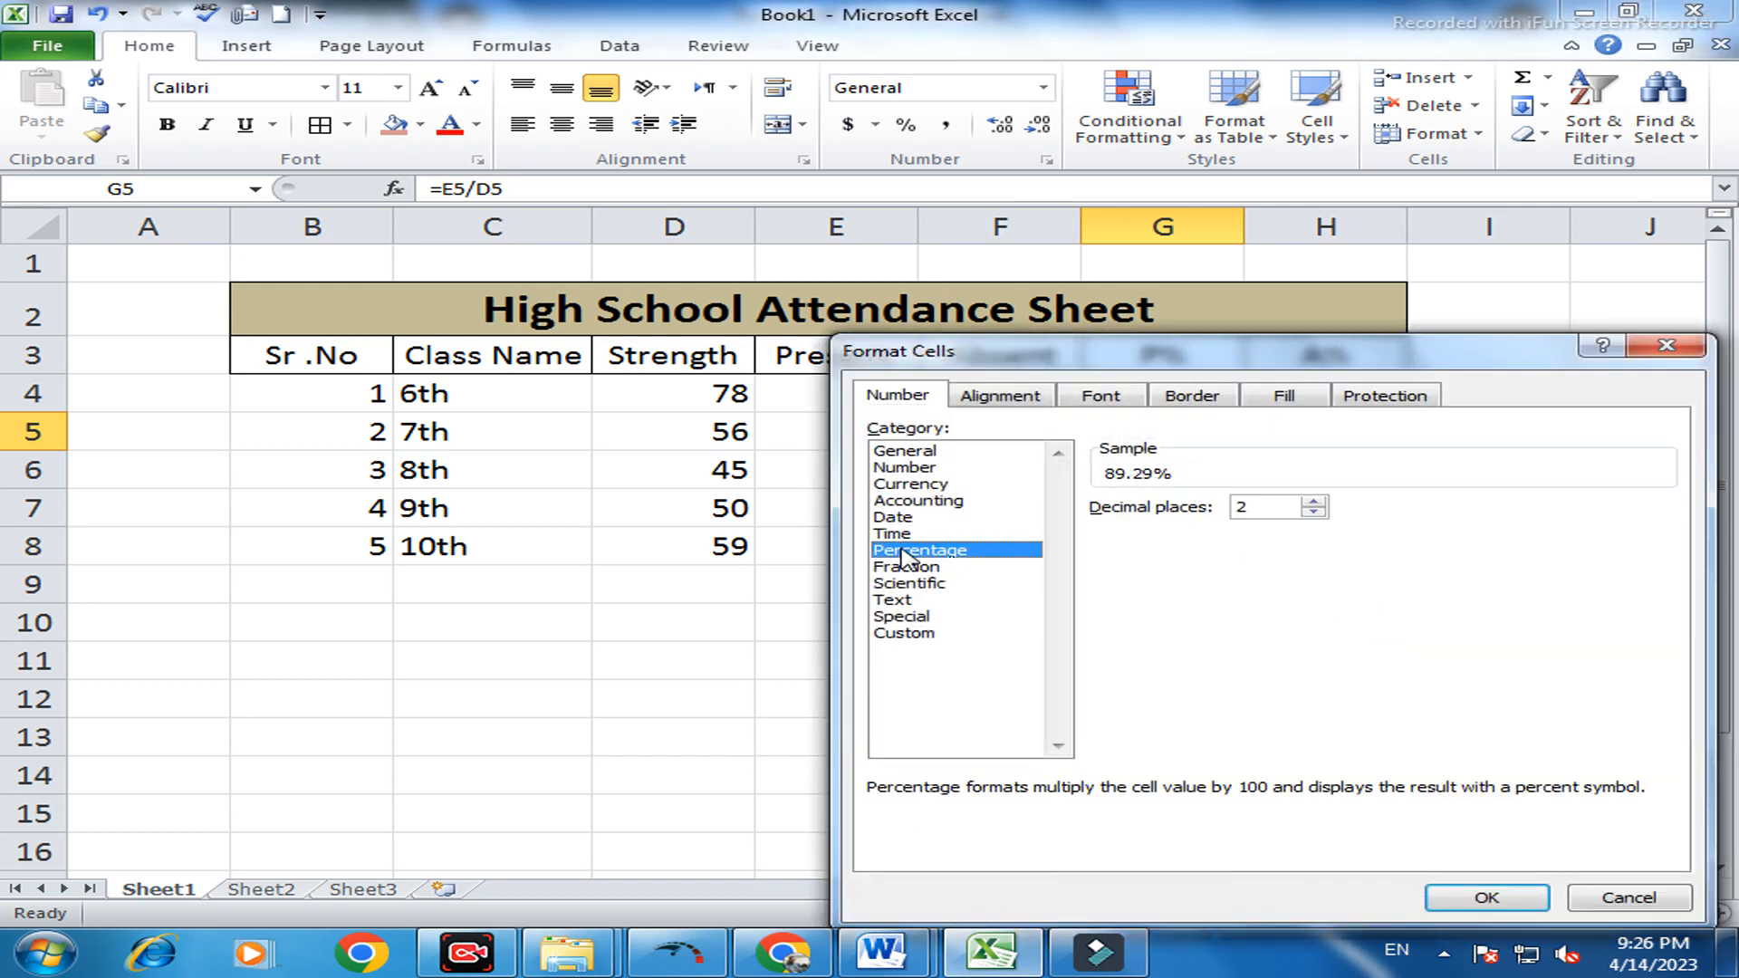
left_click(1313, 513)
left_click(1314, 512)
left_click_drag(1358, 358, 1358, 194)
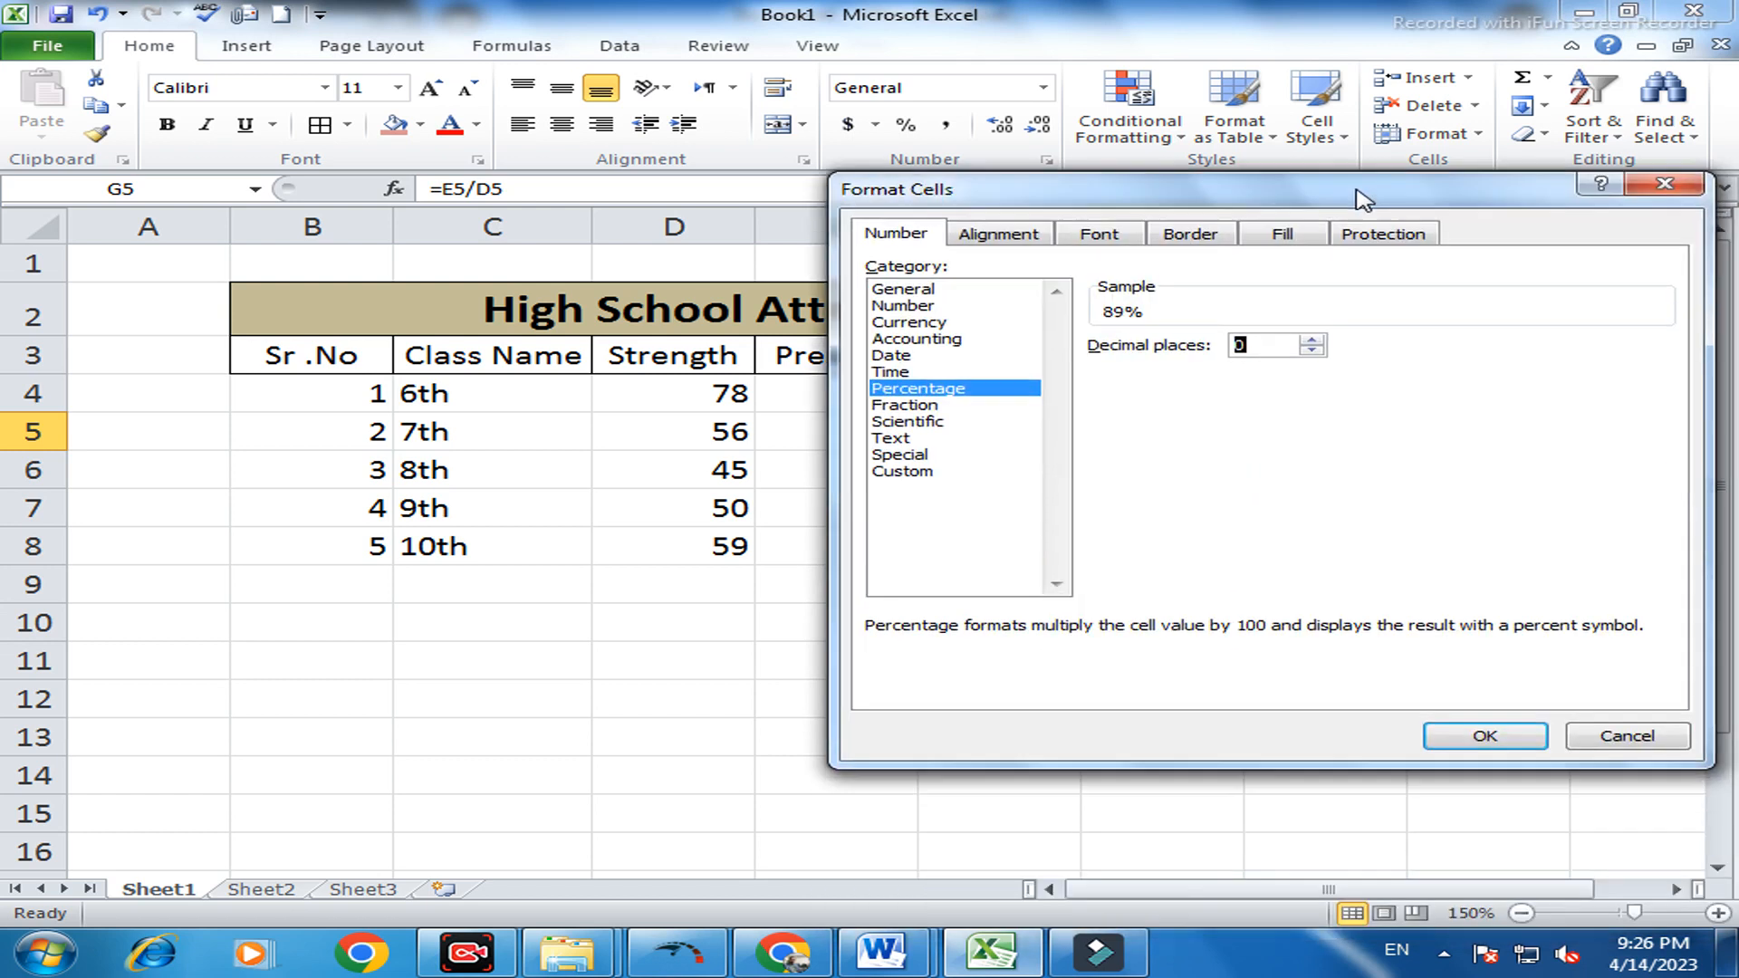
left_click(1485, 736)
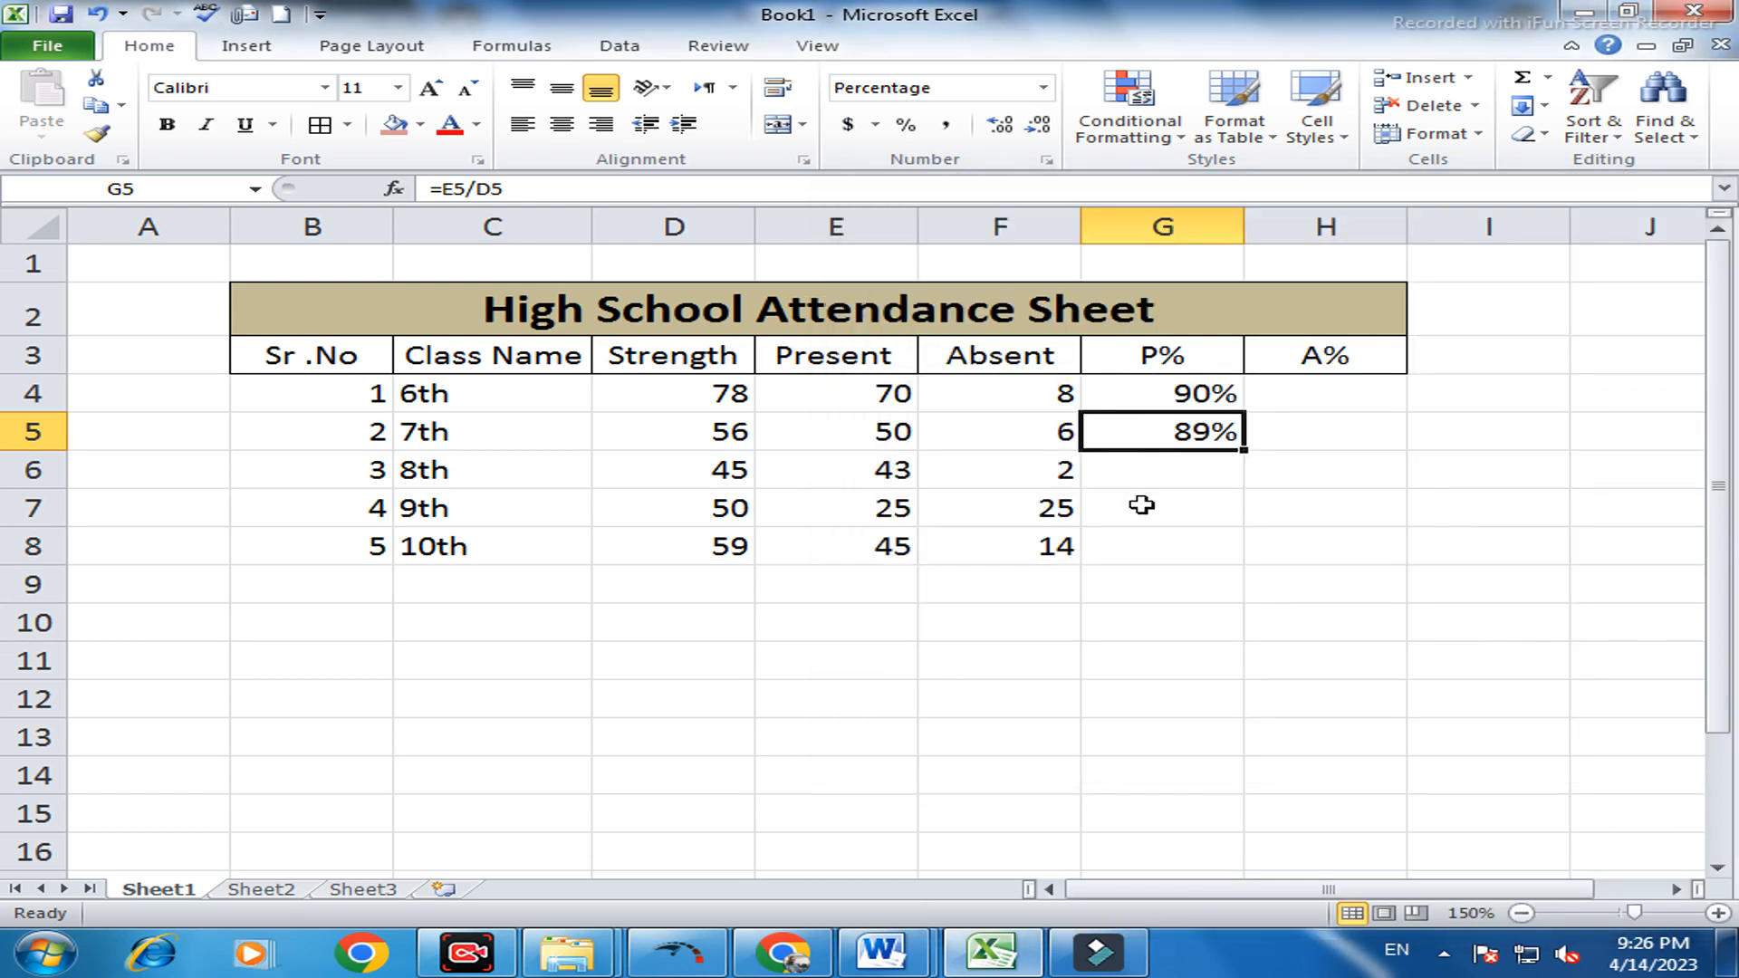
Copy the P% formula and its percentage format from G5 down to G8 for the remaining classes
left_click(1182, 470)
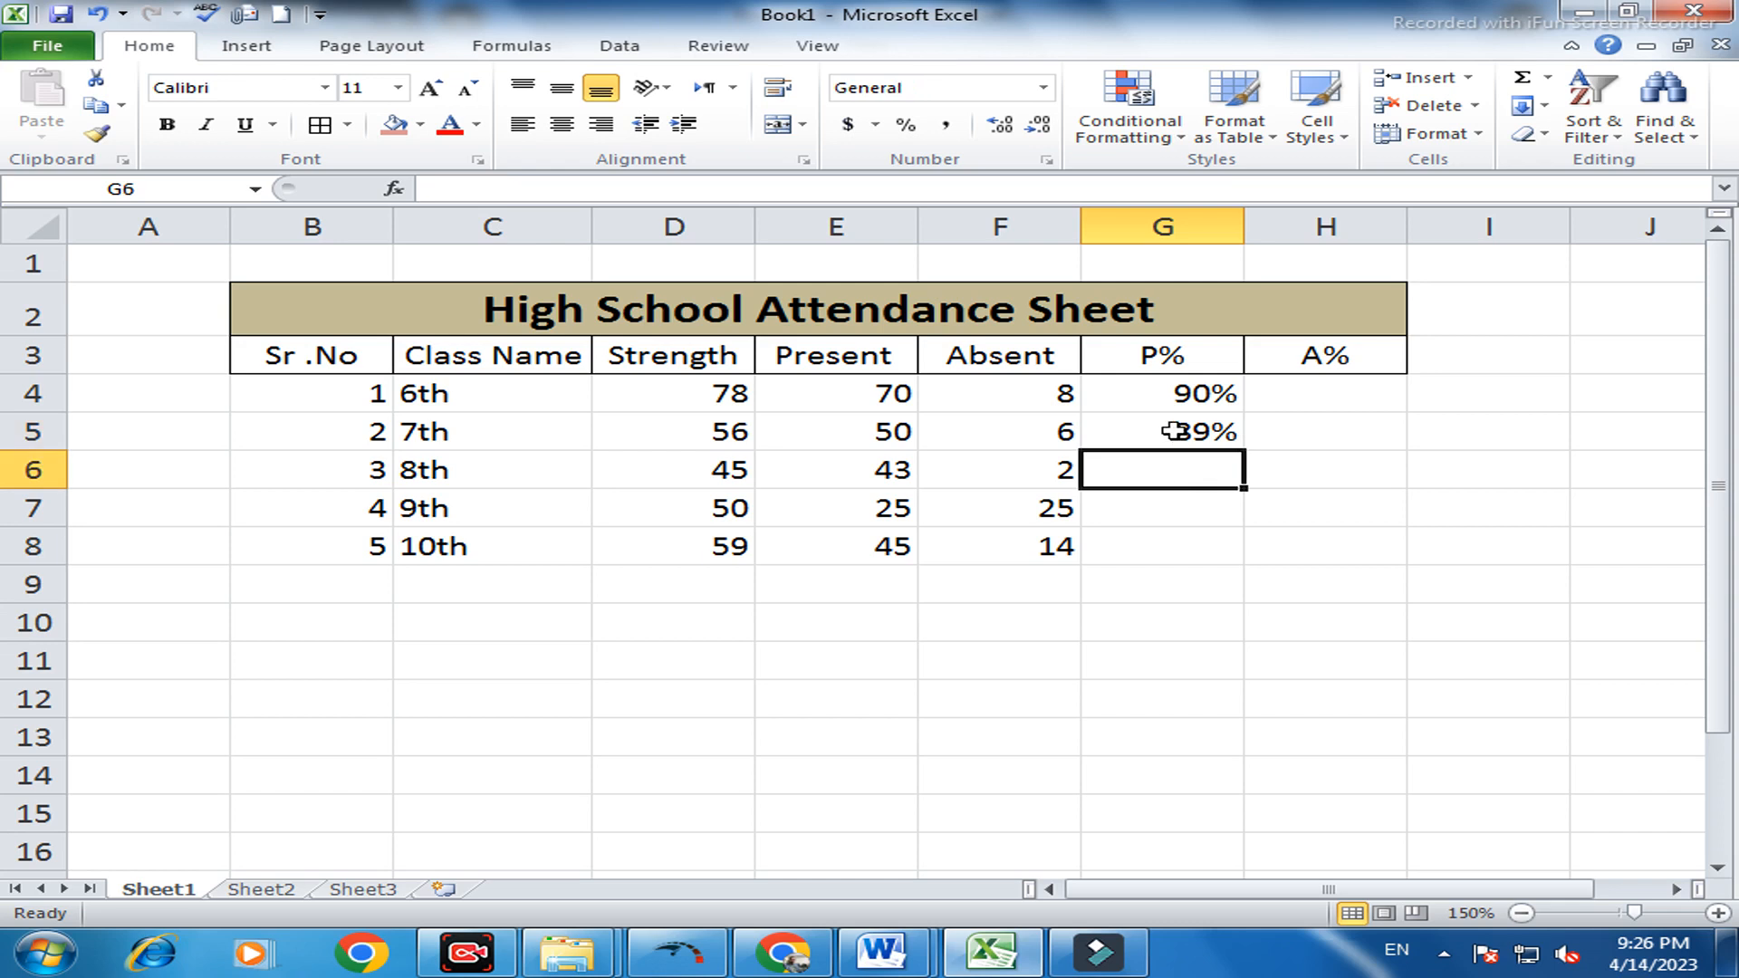
left_click(1175, 431)
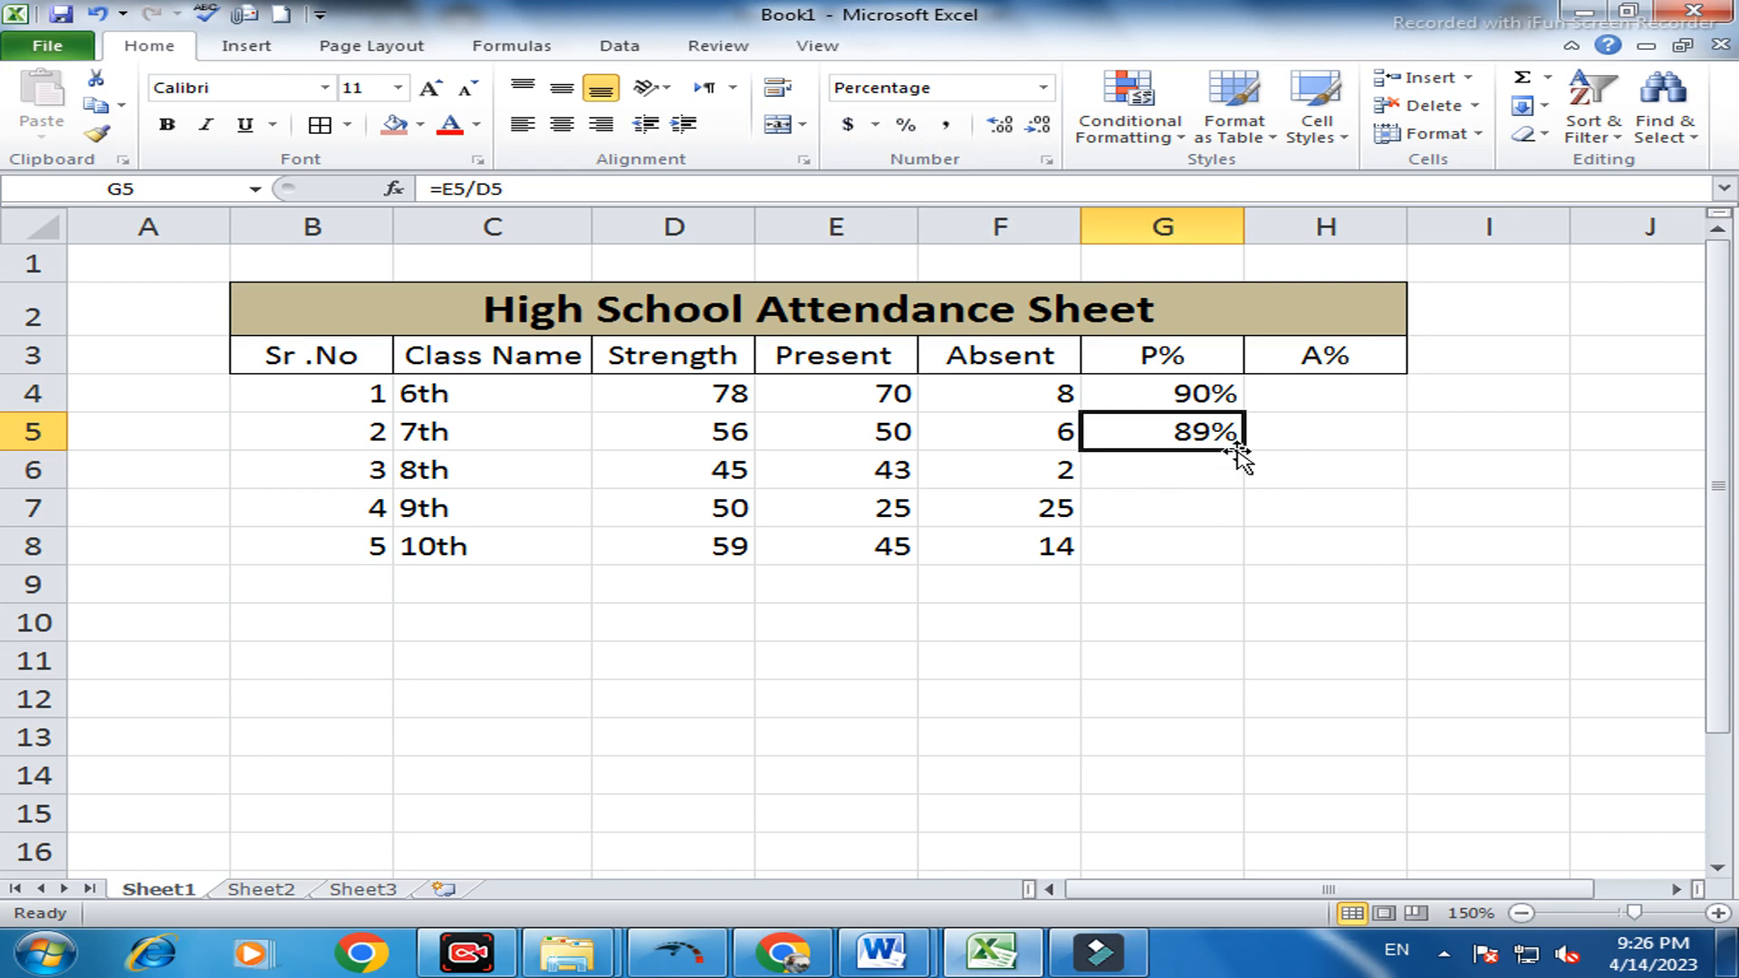
left_click_drag(1241, 452, 1256, 540)
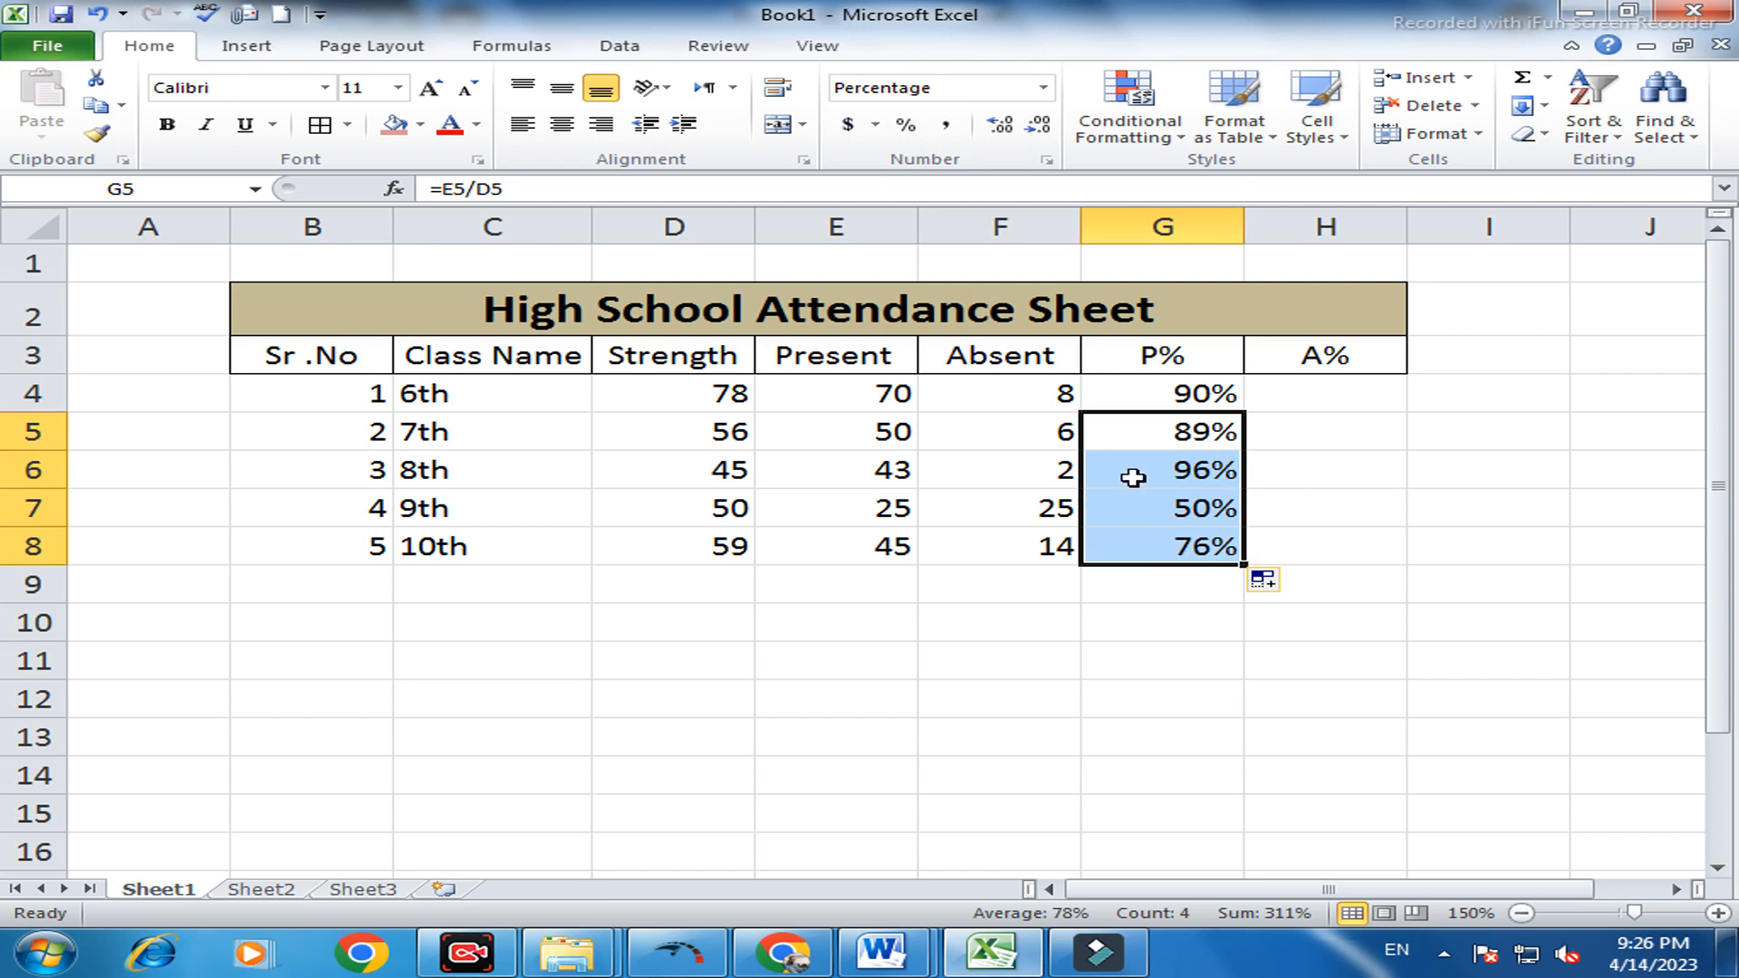
Calculate the 6th class's A% in H4 by dividing Absent by Strength with =F4/D4 and format it as a percentage
left_click(1347, 397)
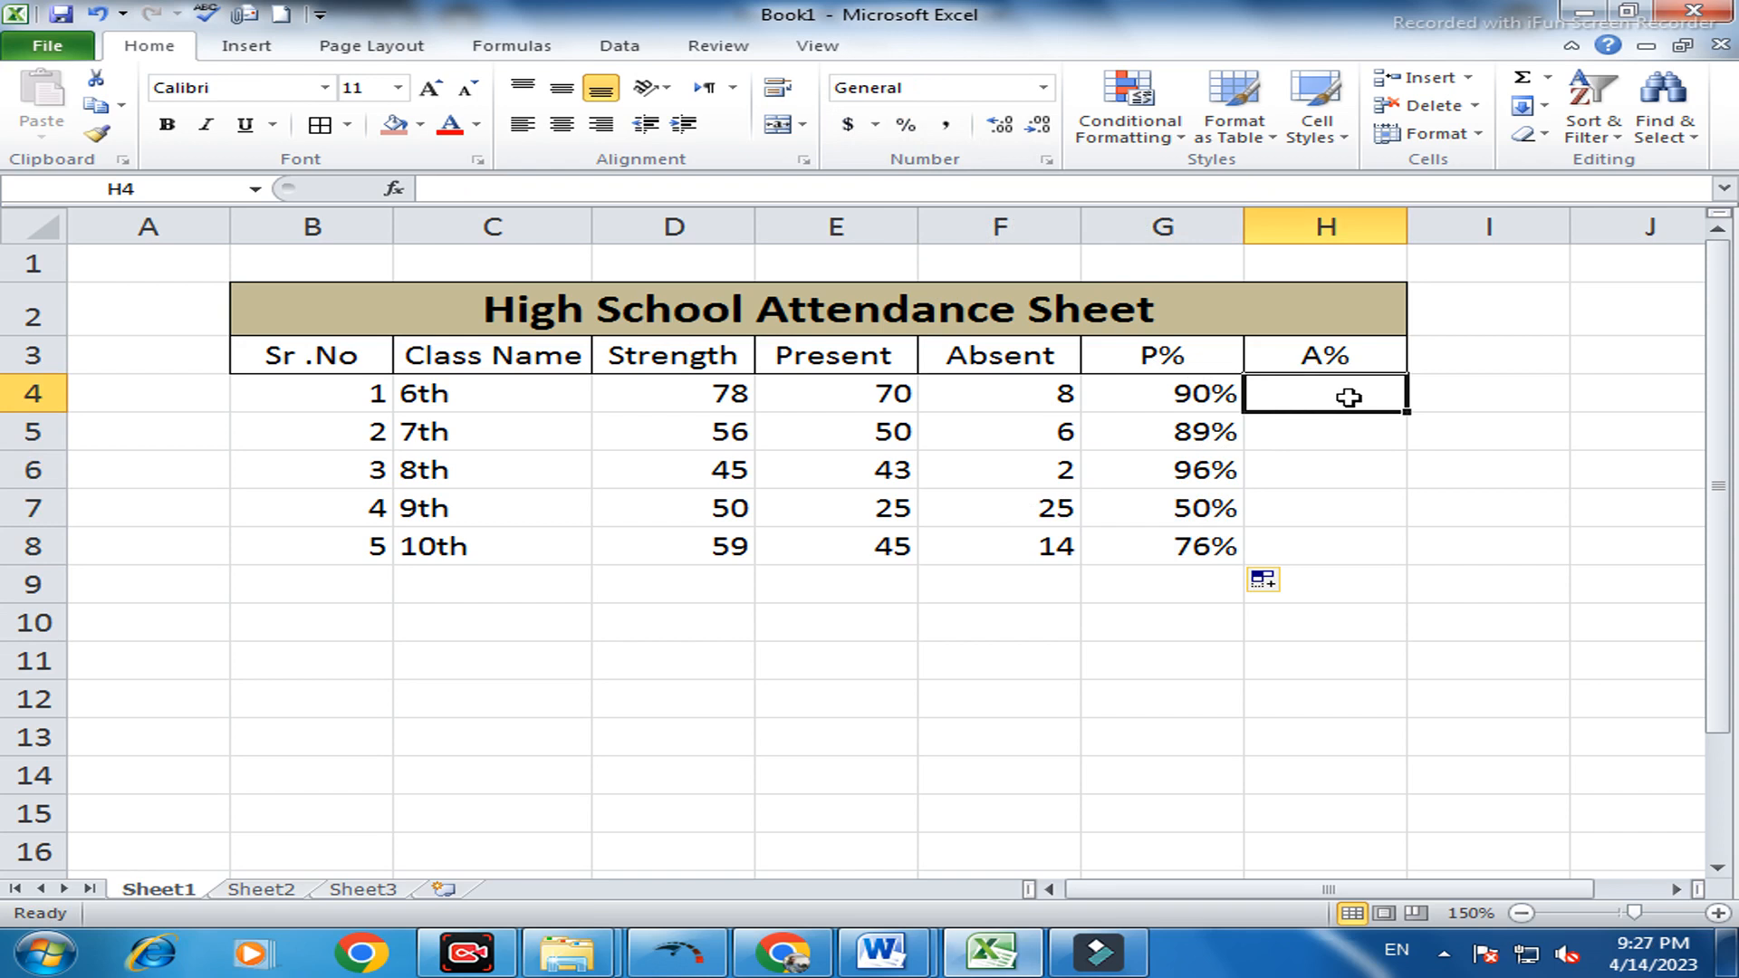
type("=")
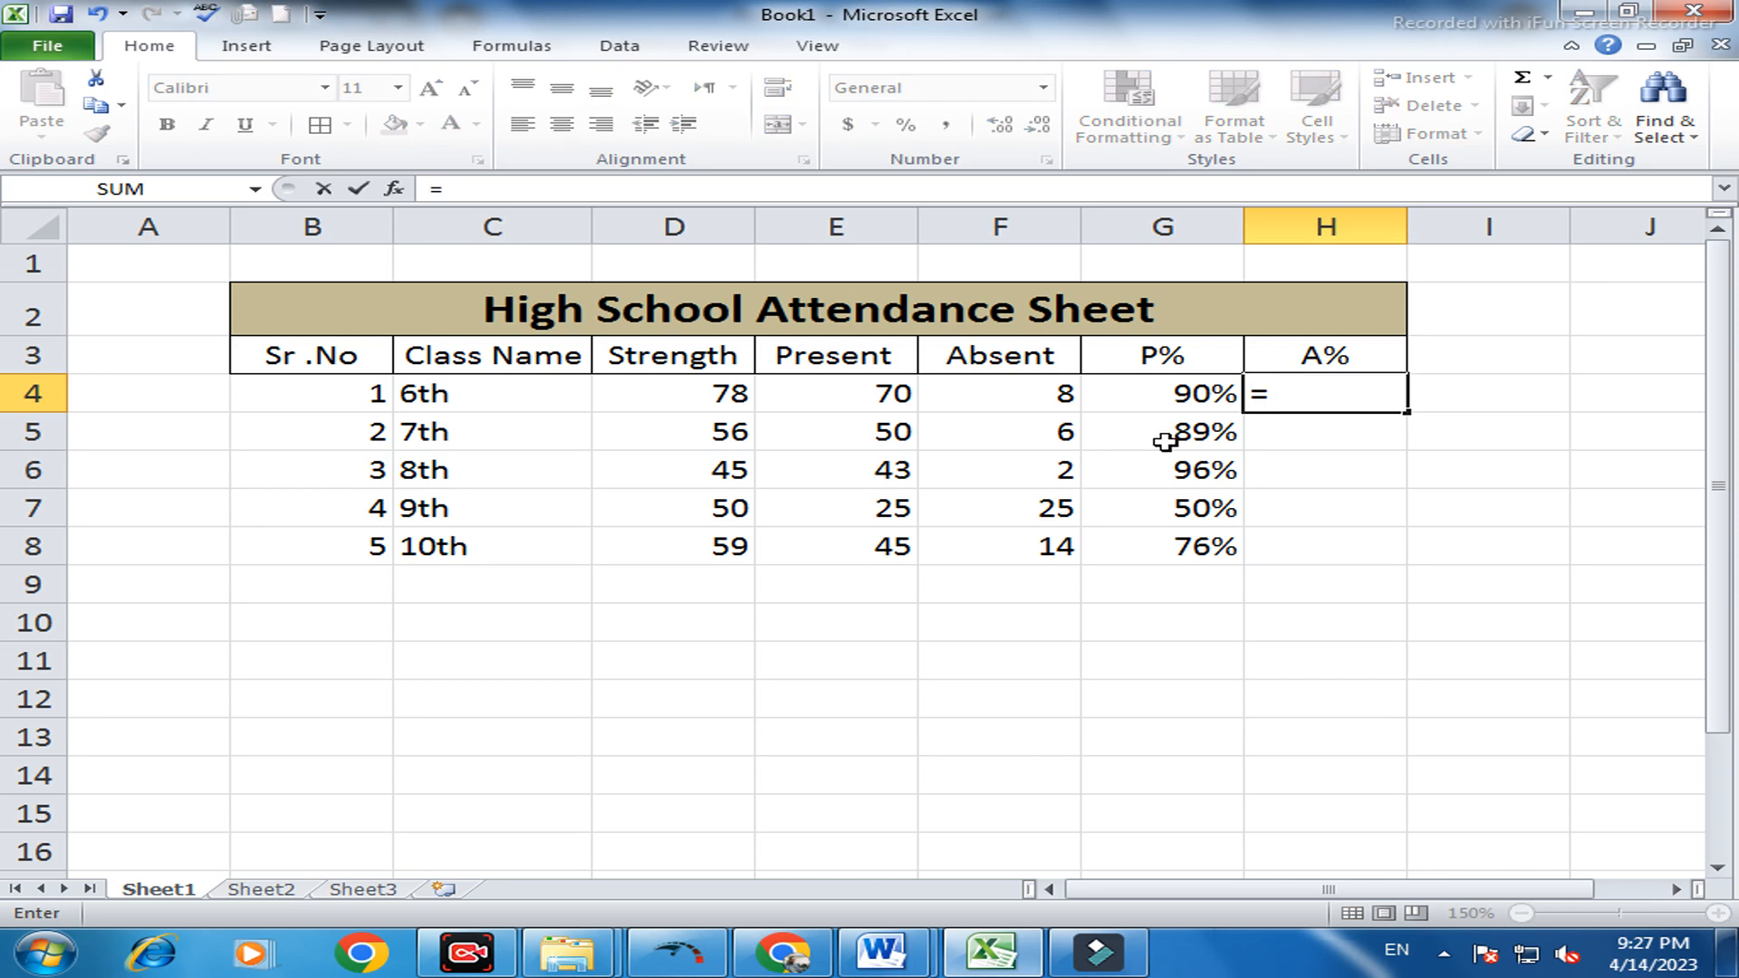
left_click(1032, 394)
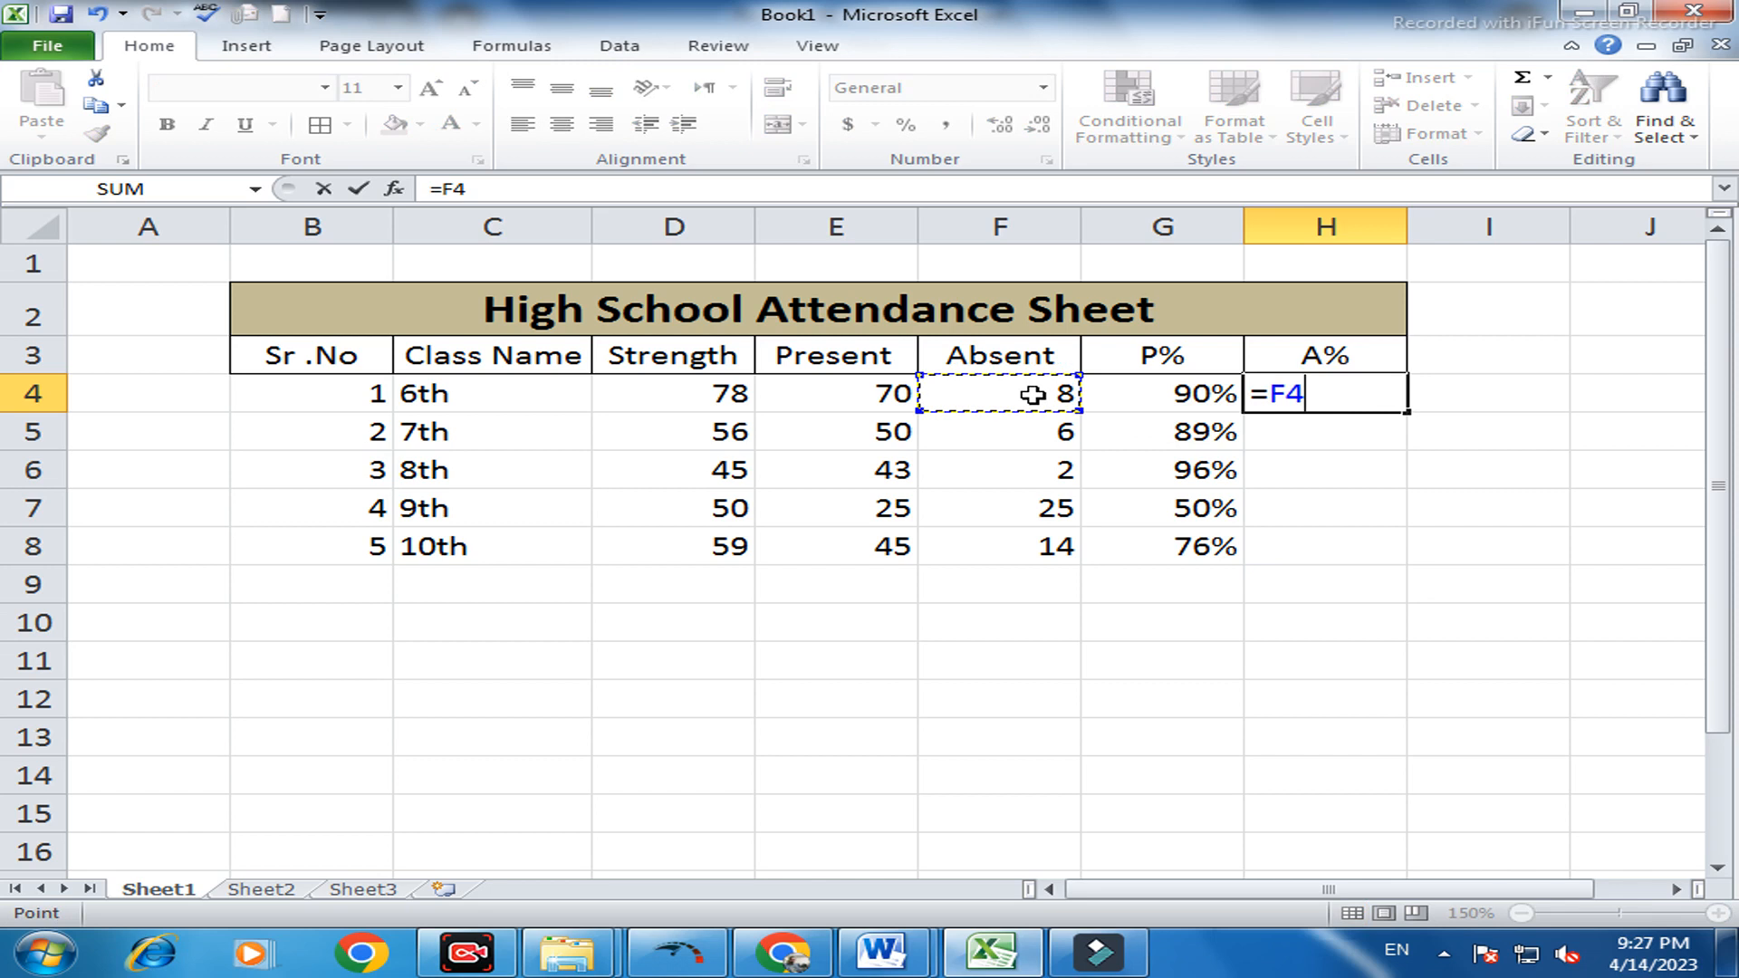
type("/")
left_click(681, 401)
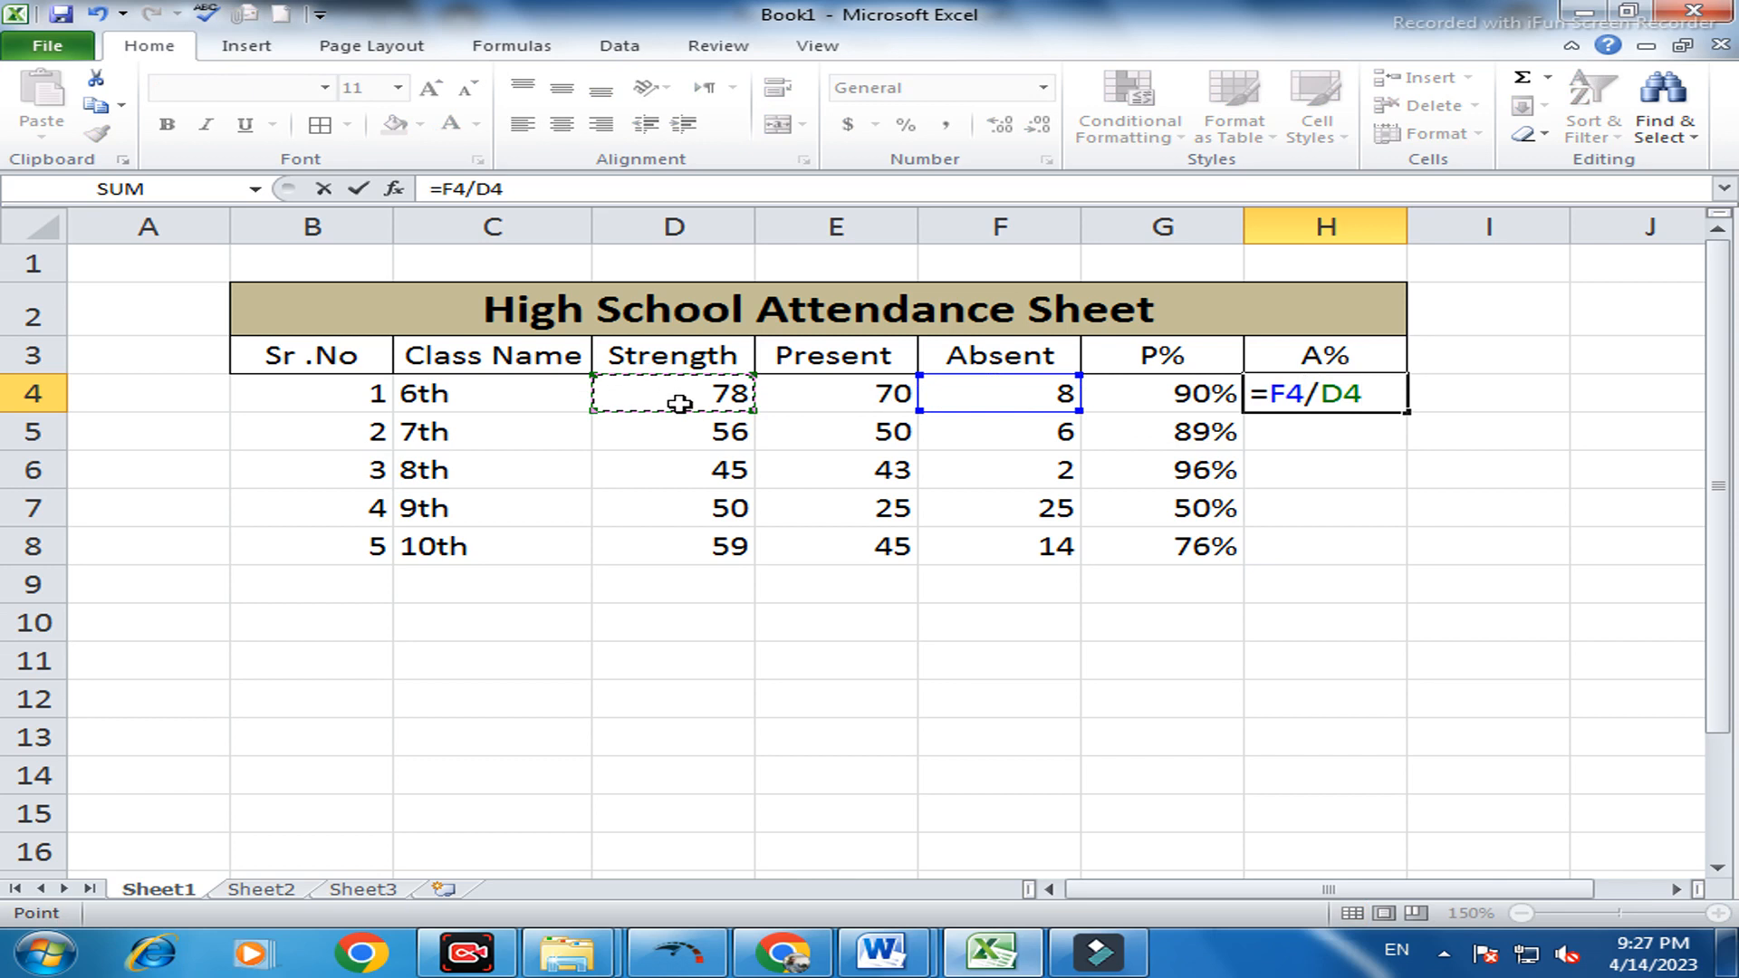
key("Return")
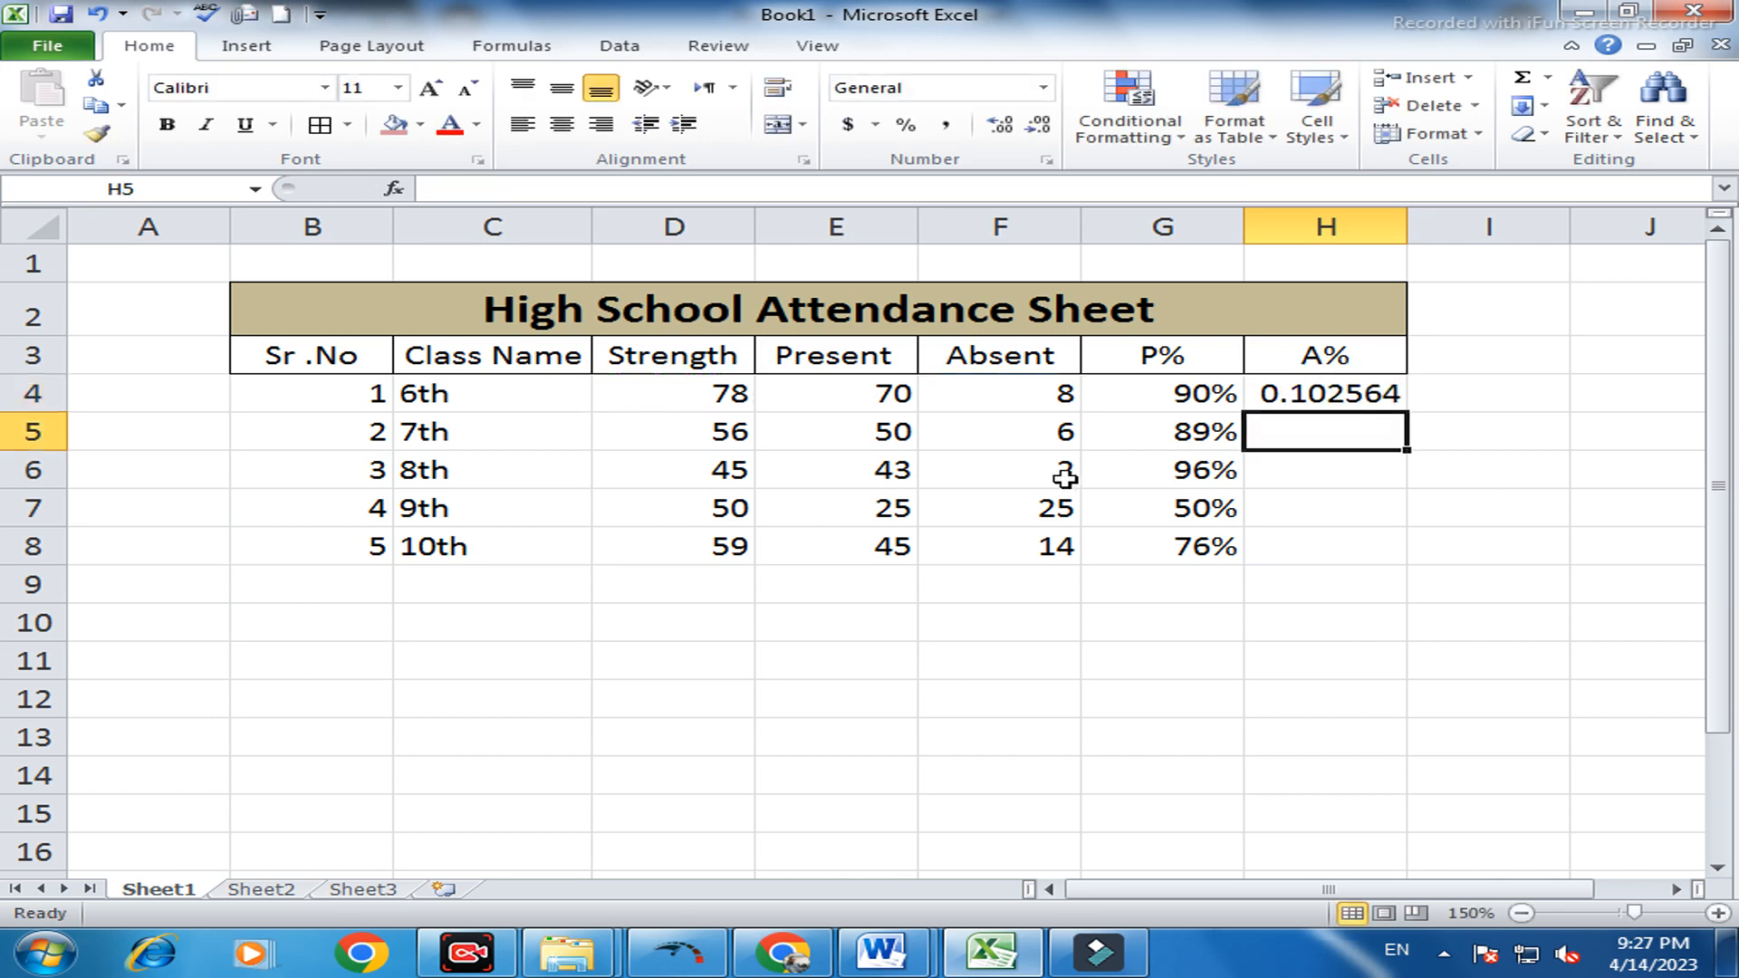
left_click(1287, 401)
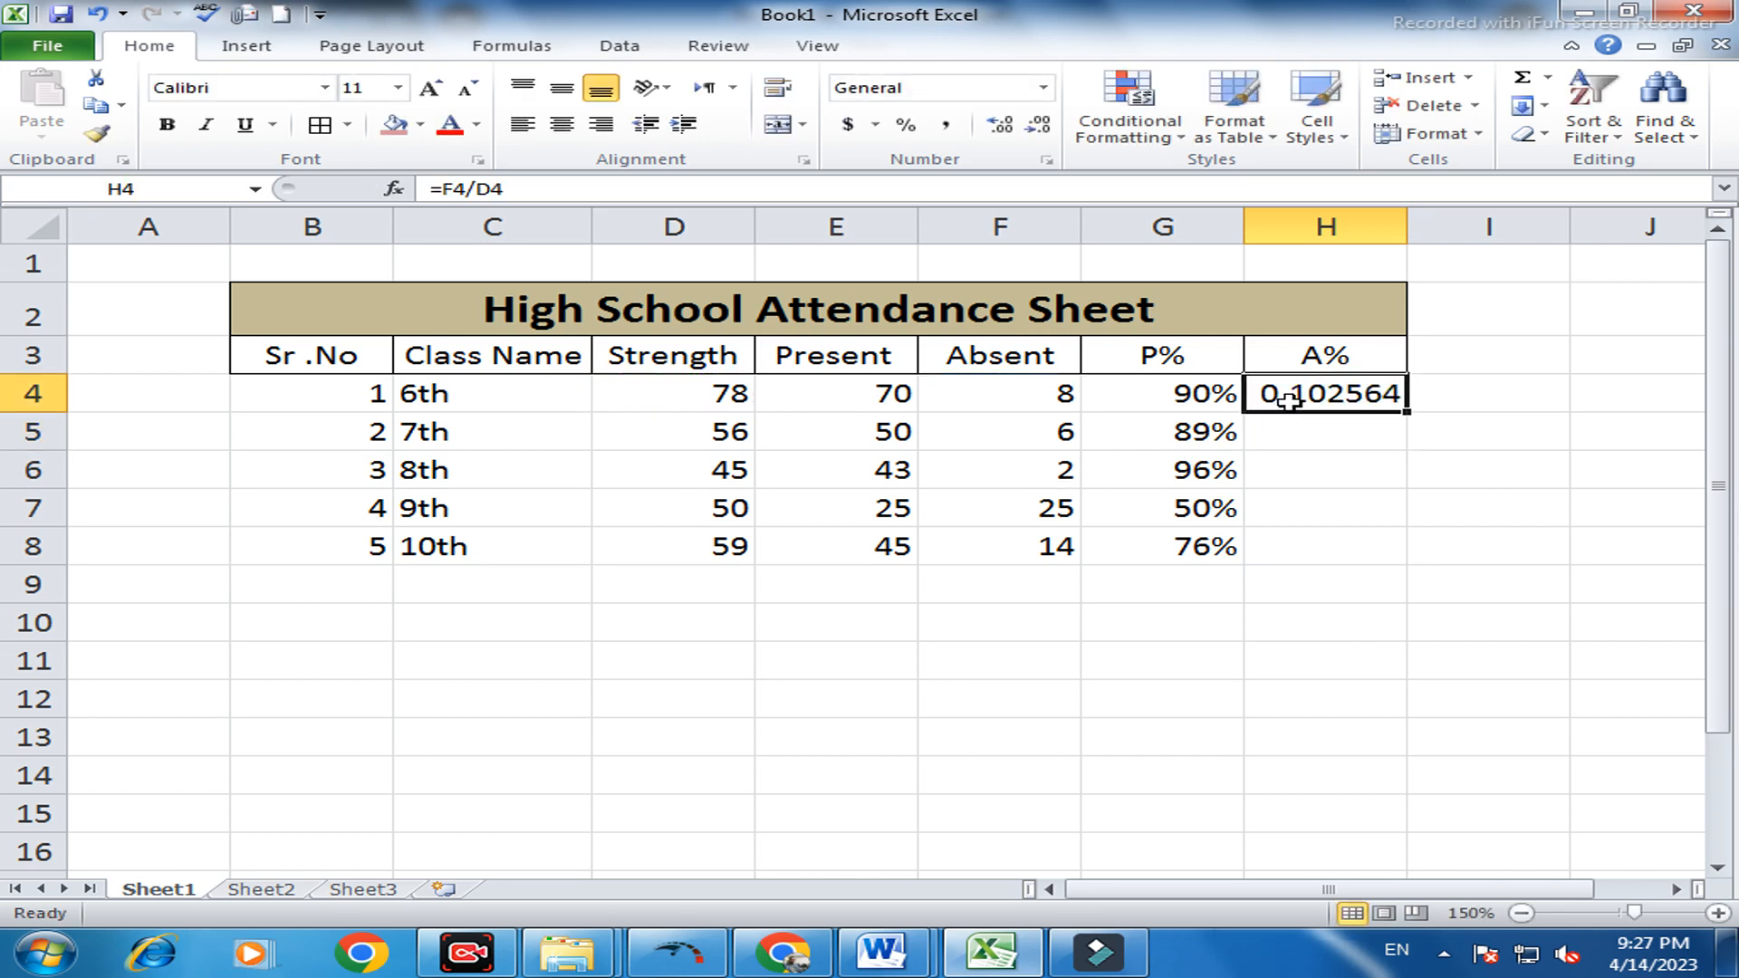
left_click(905, 125)
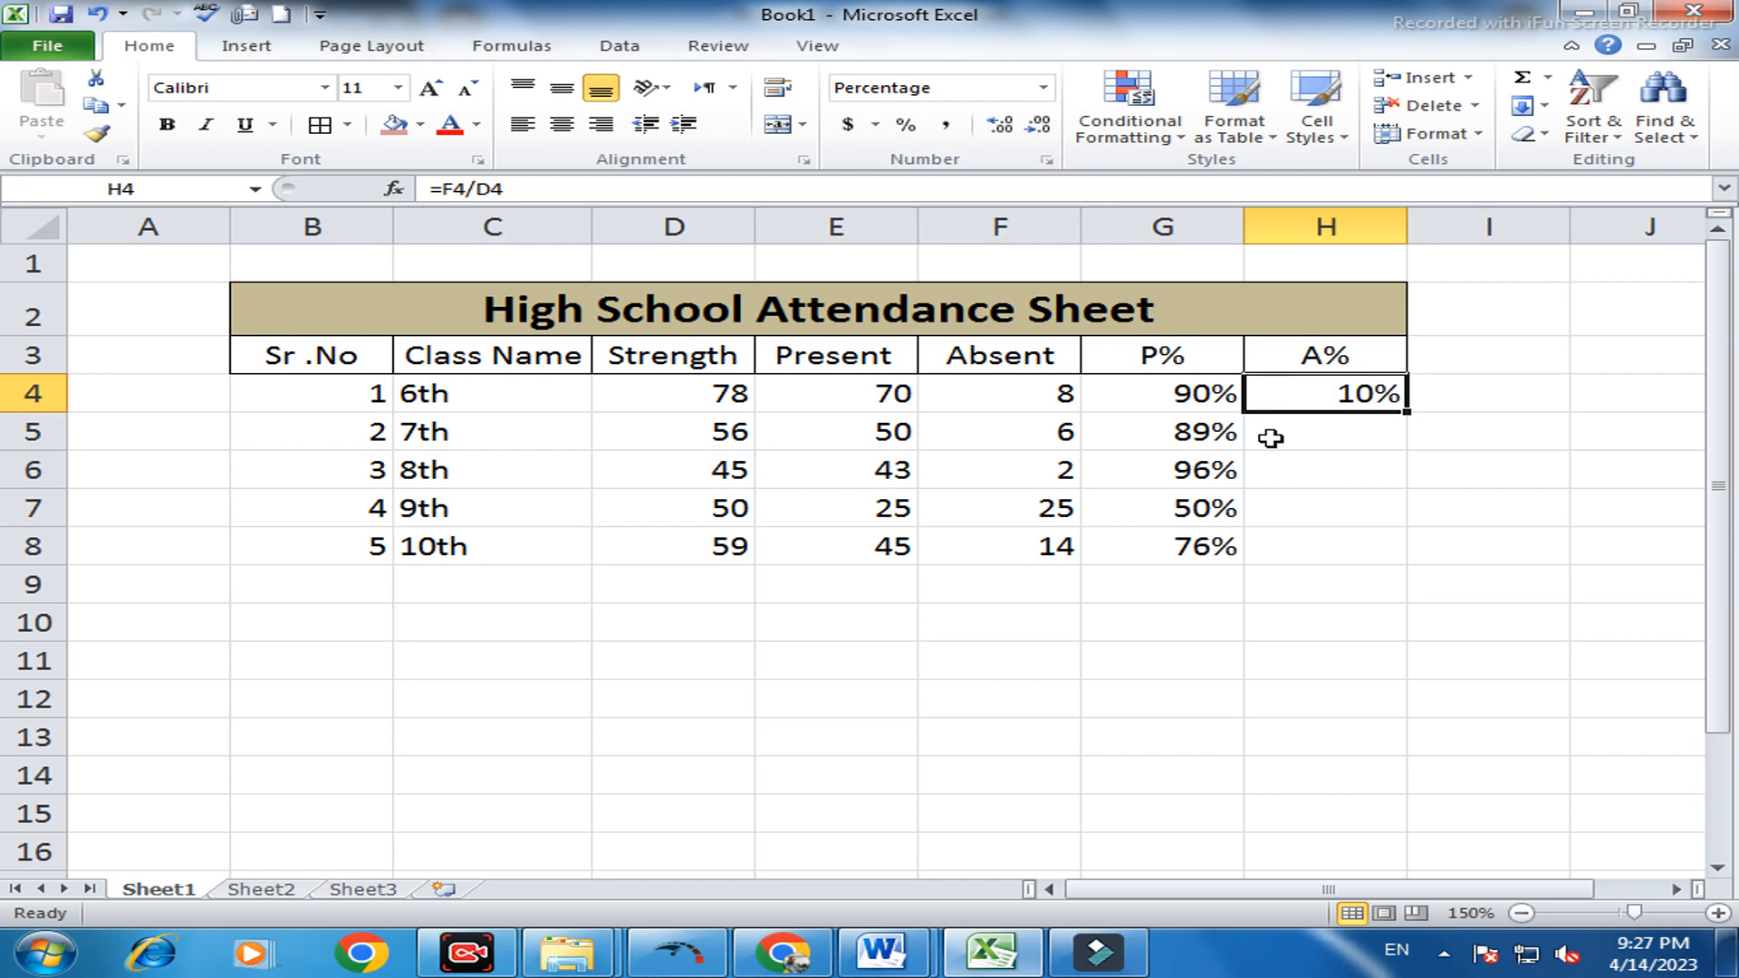
Calculate the 7th class's absent ratio in H5 by dividing Absent by Strength with the formula =F5/D5
left_click(1342, 431)
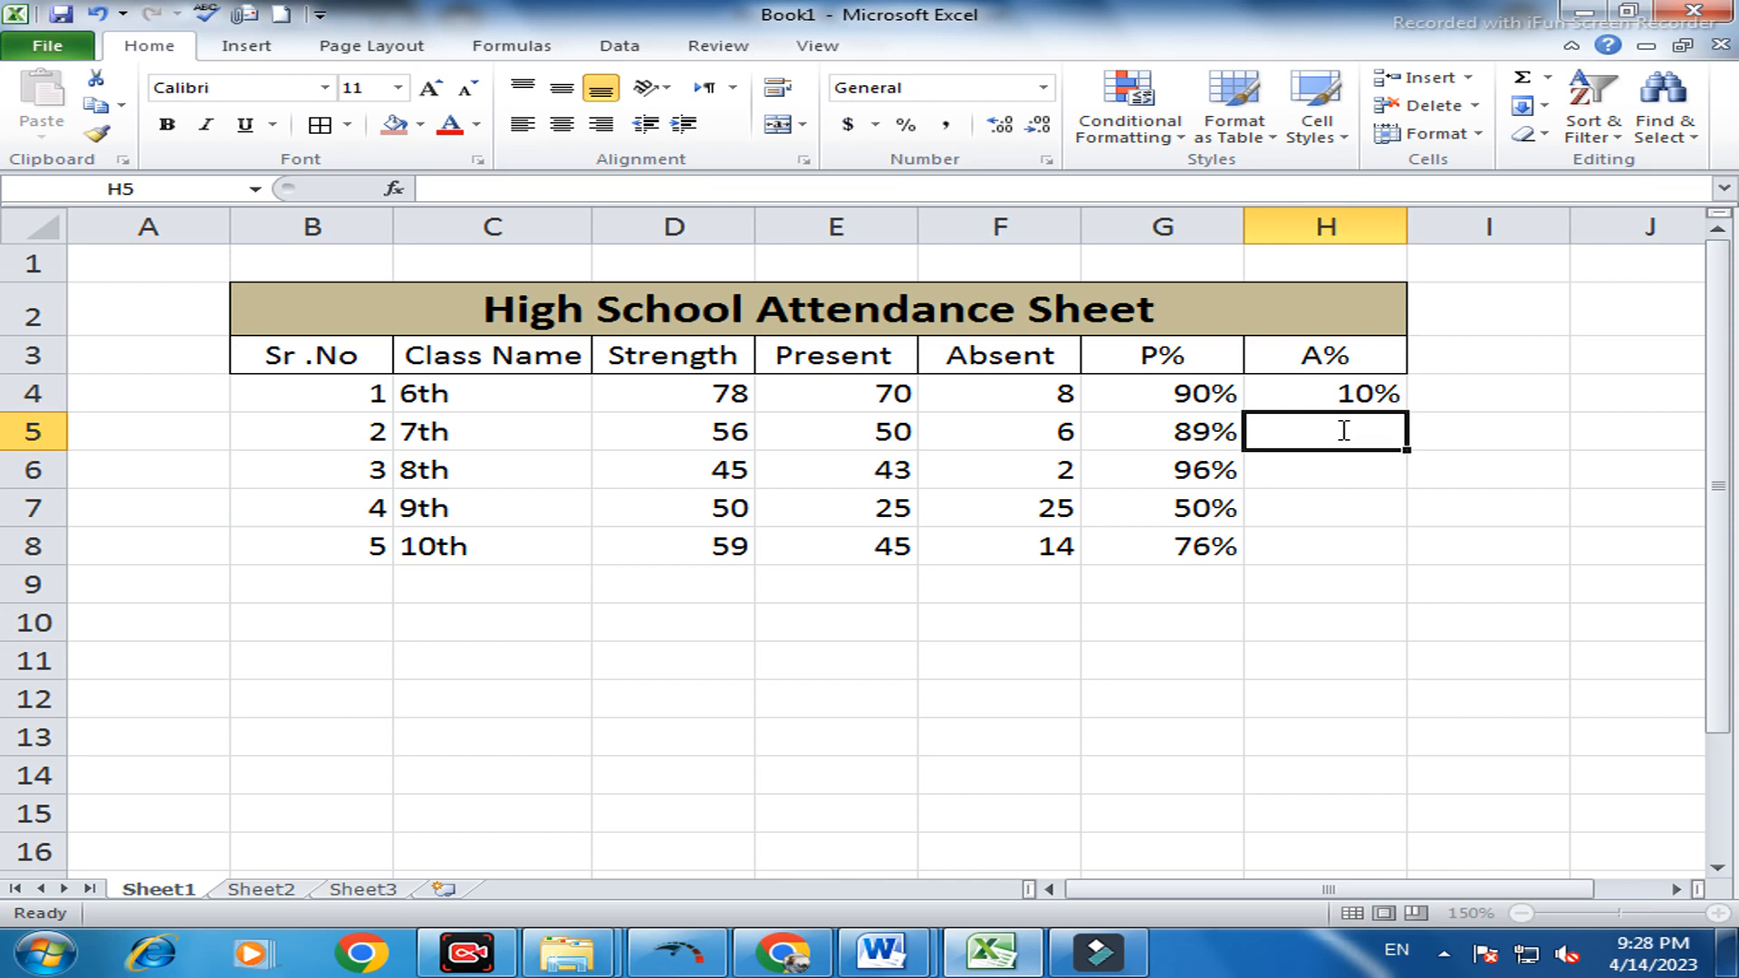
type("=")
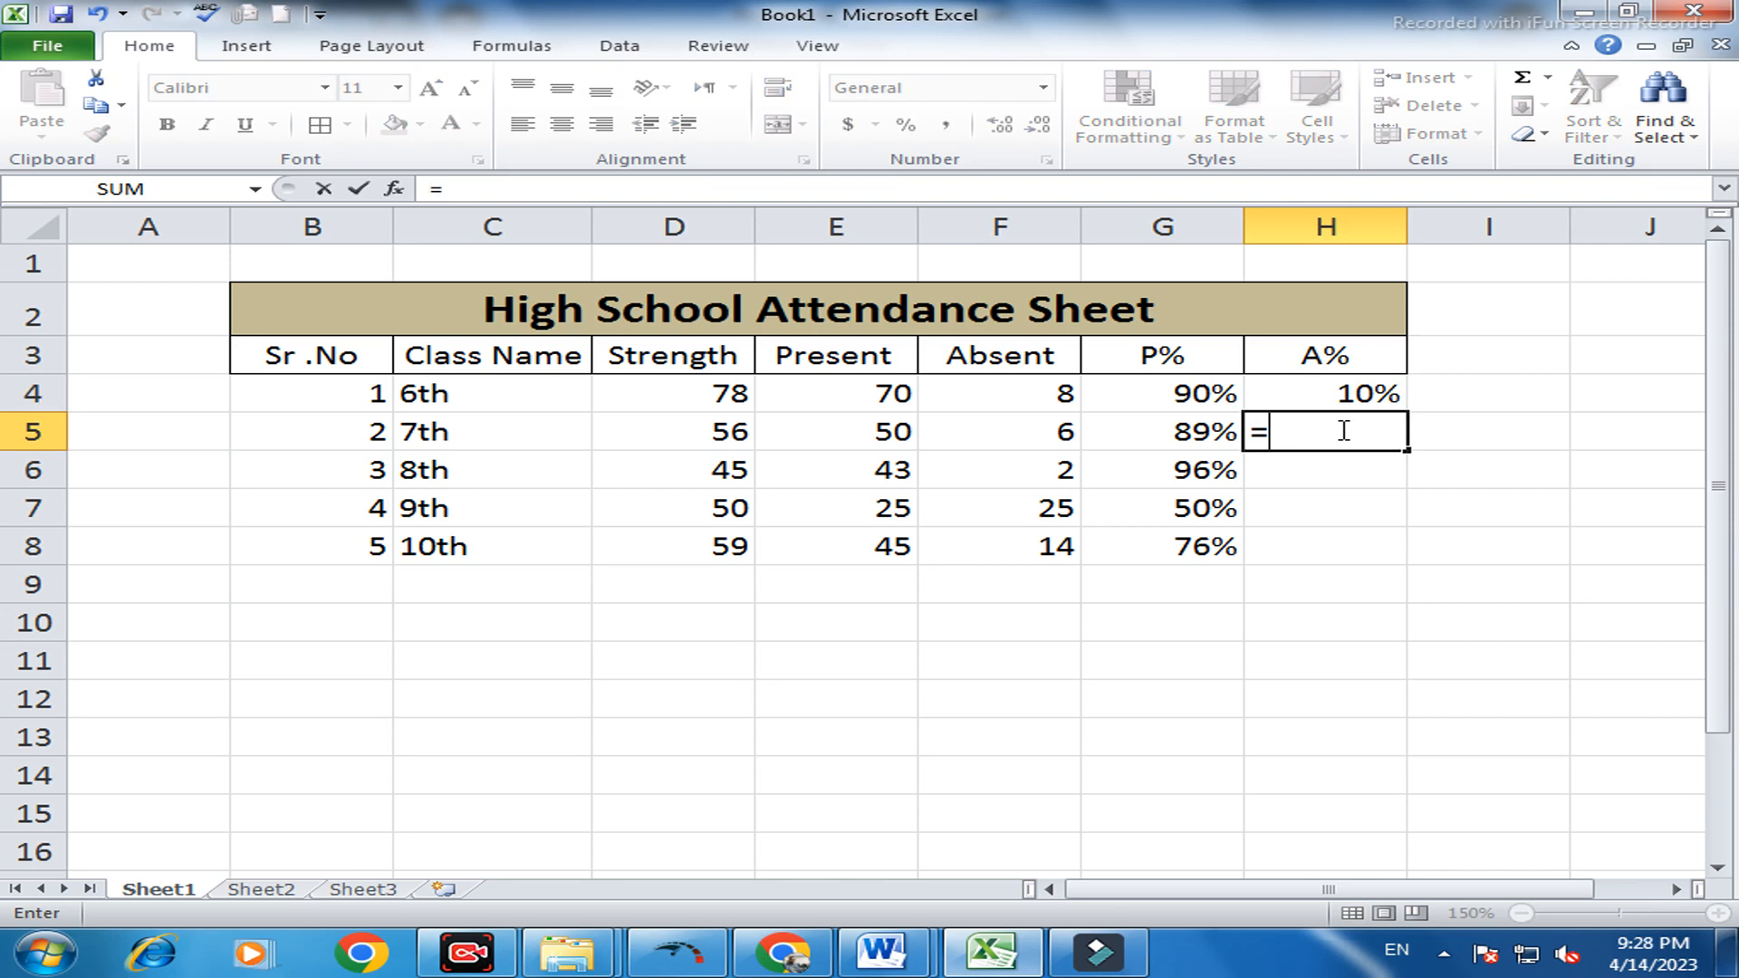
left_click(1041, 434)
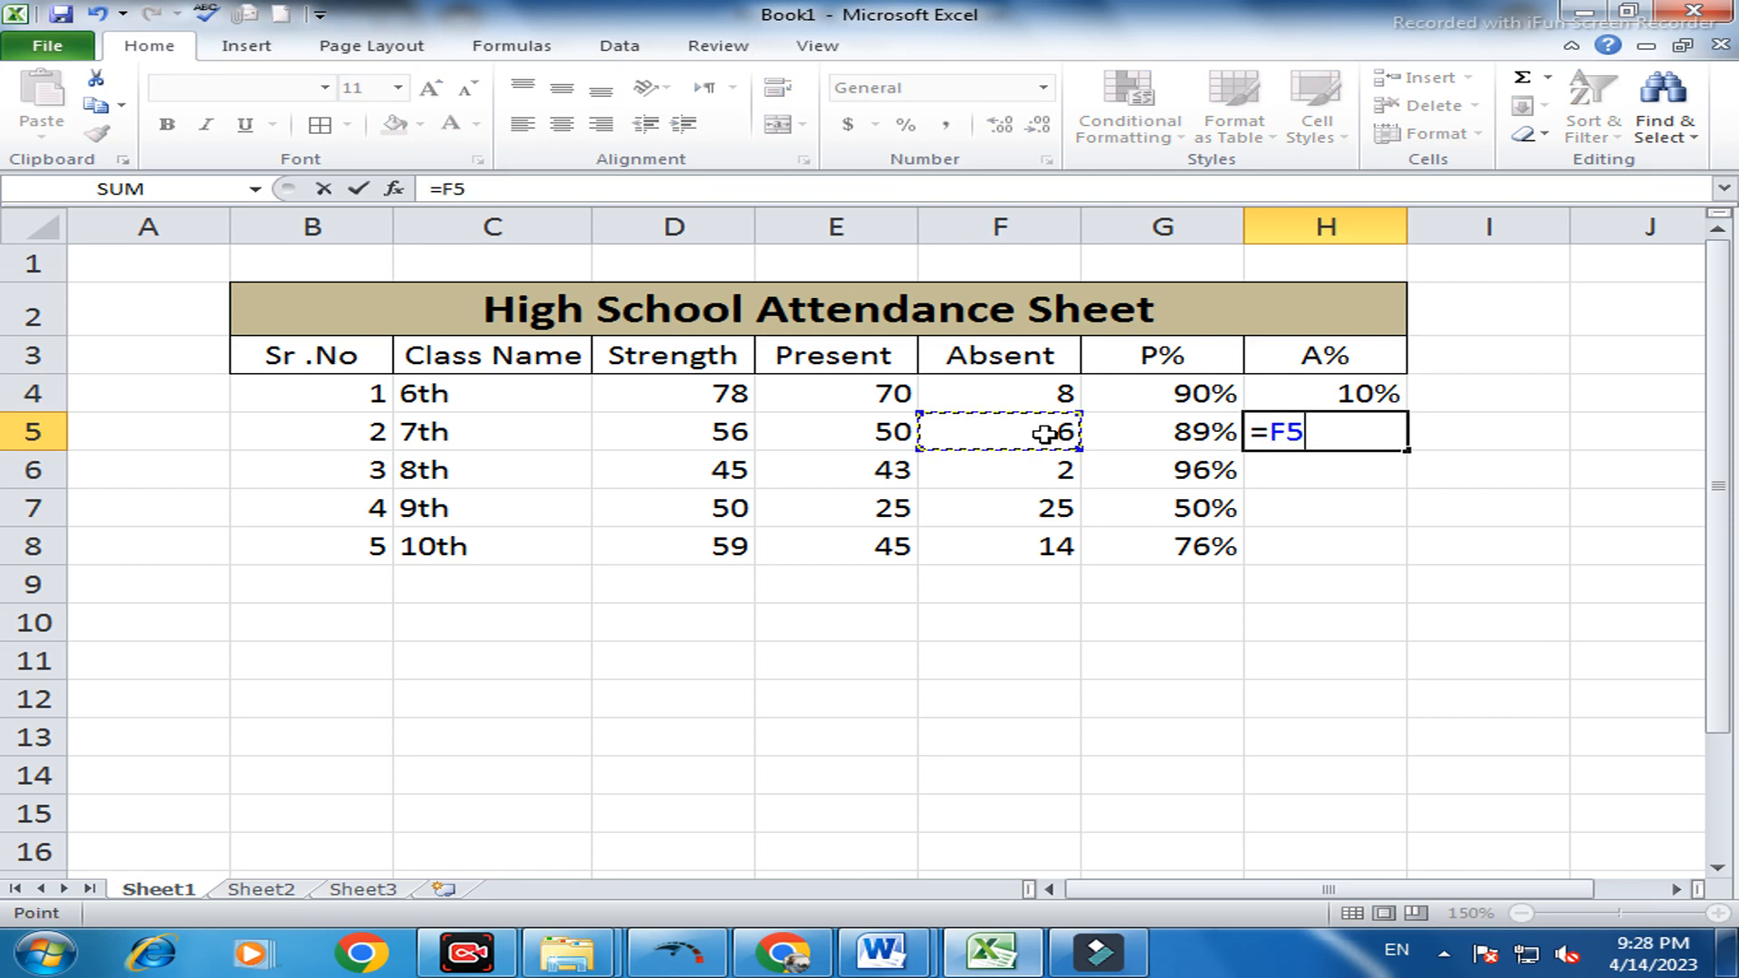
type("/")
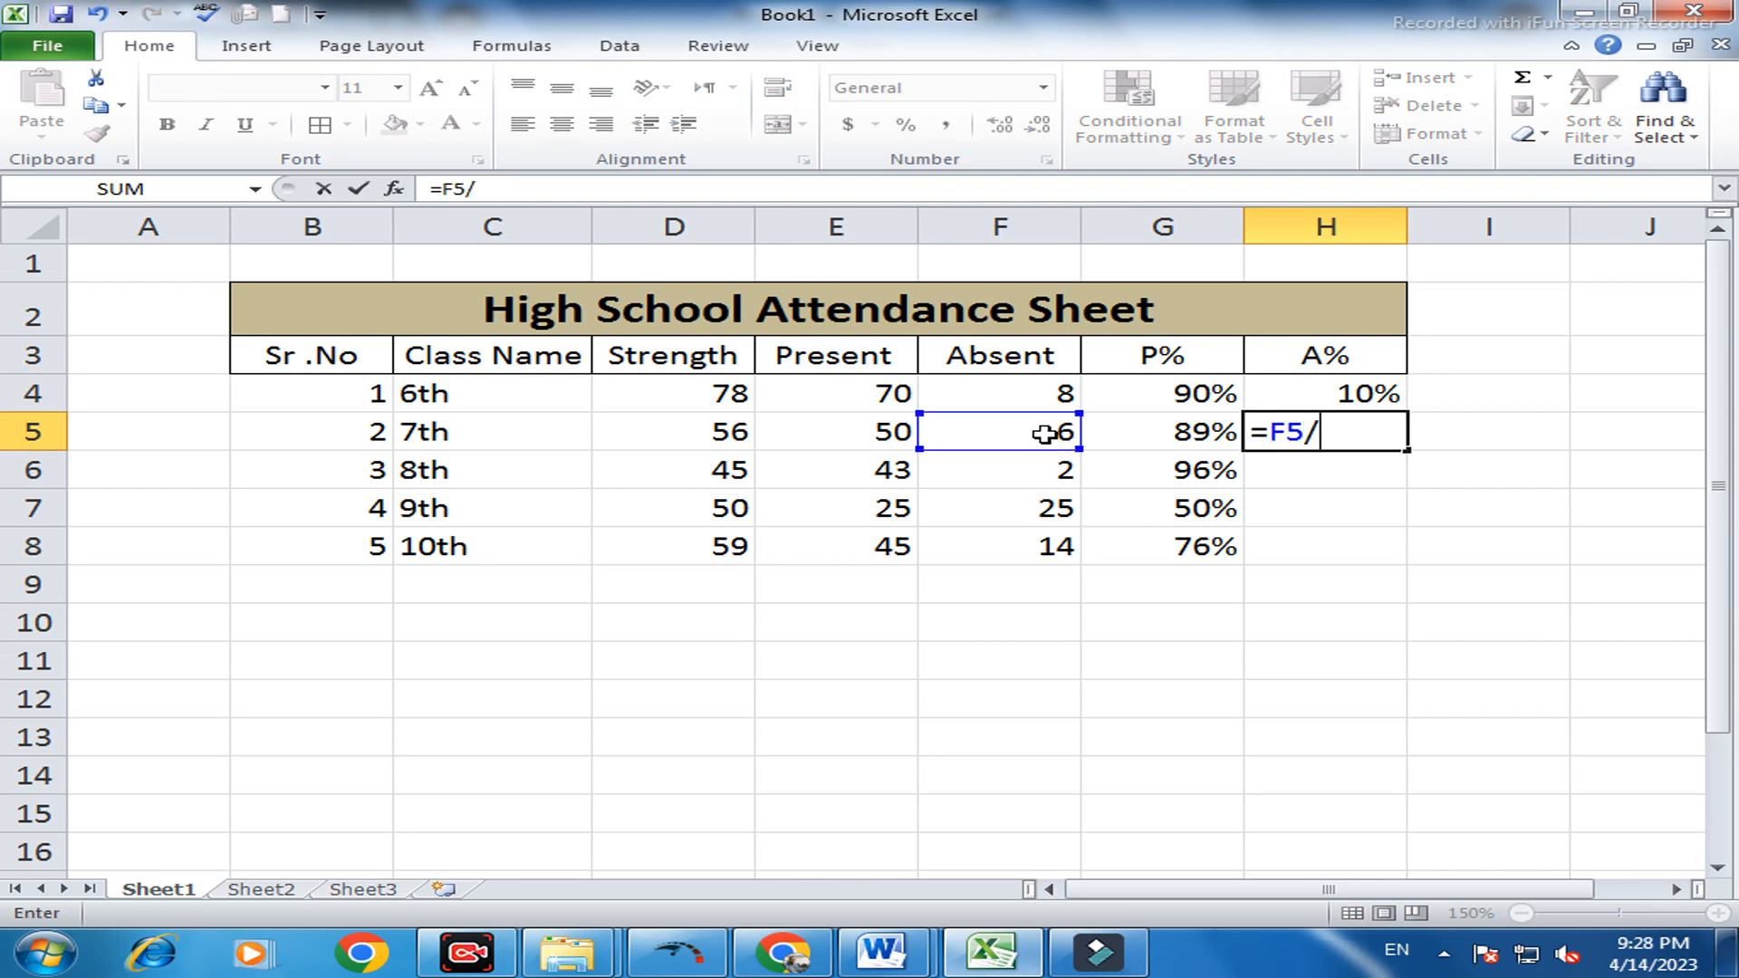
left_click(722, 438)
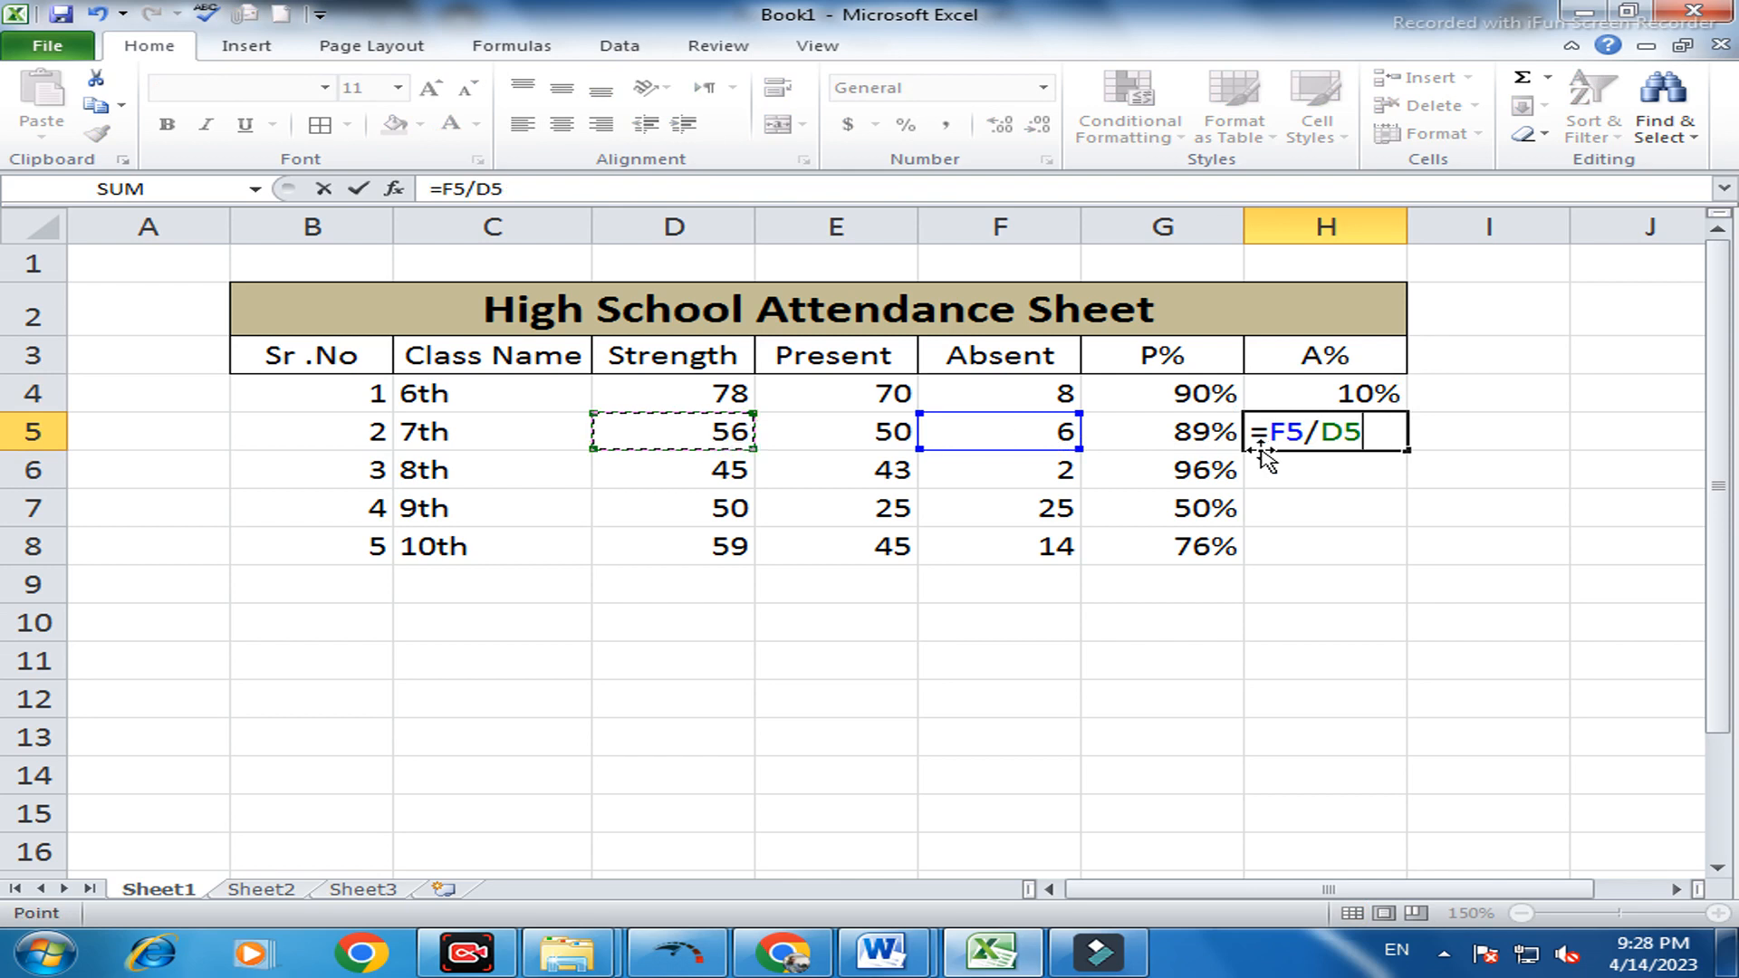
key("Return")
Format H5 as Percentage with 0 decimal places and copy its formula and format down to H8
left_click(1361, 438)
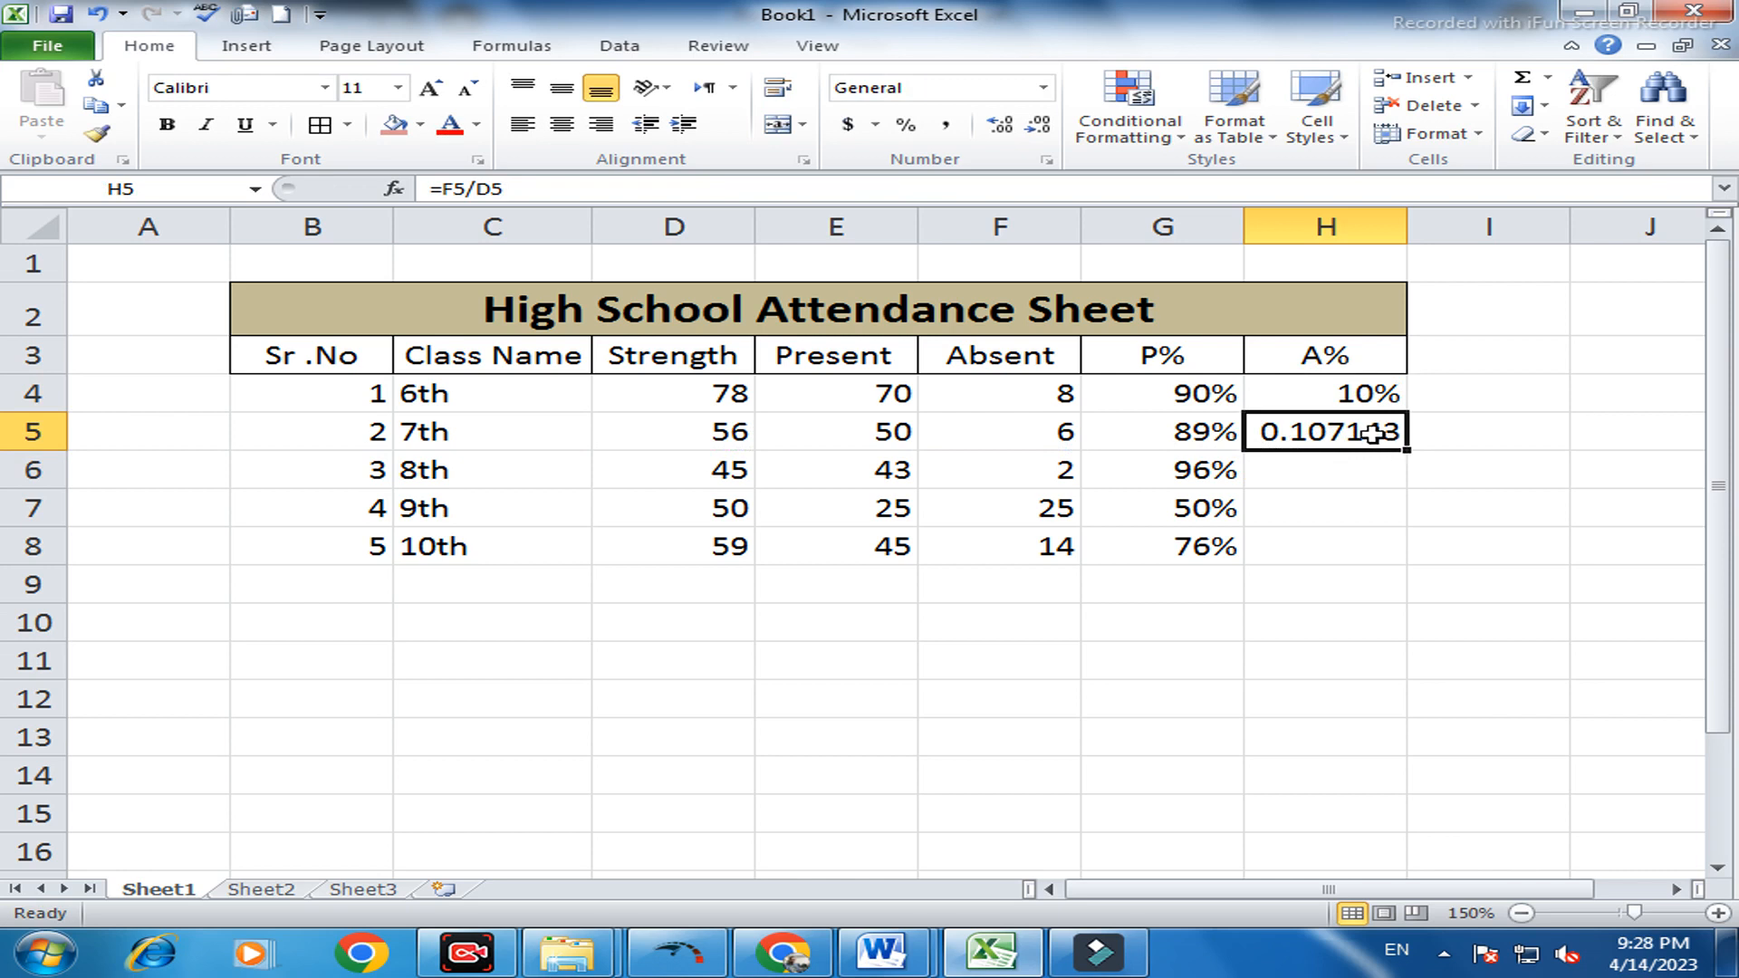
right_click(1370, 433)
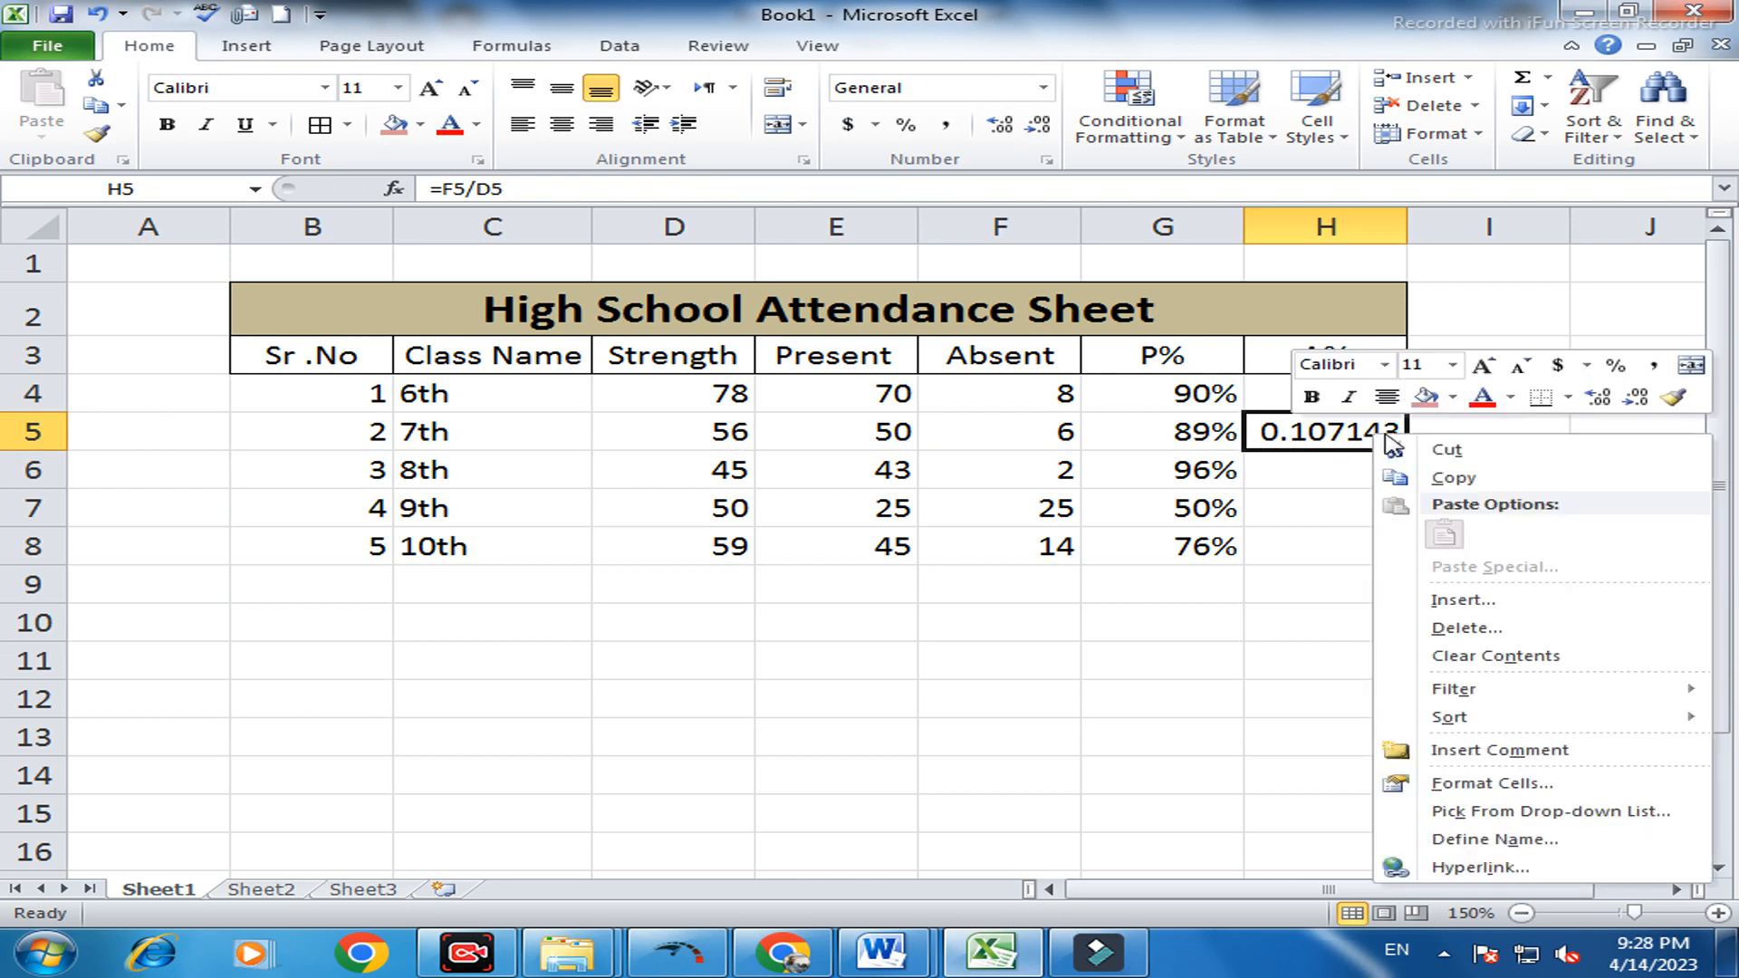
left_click(1499, 784)
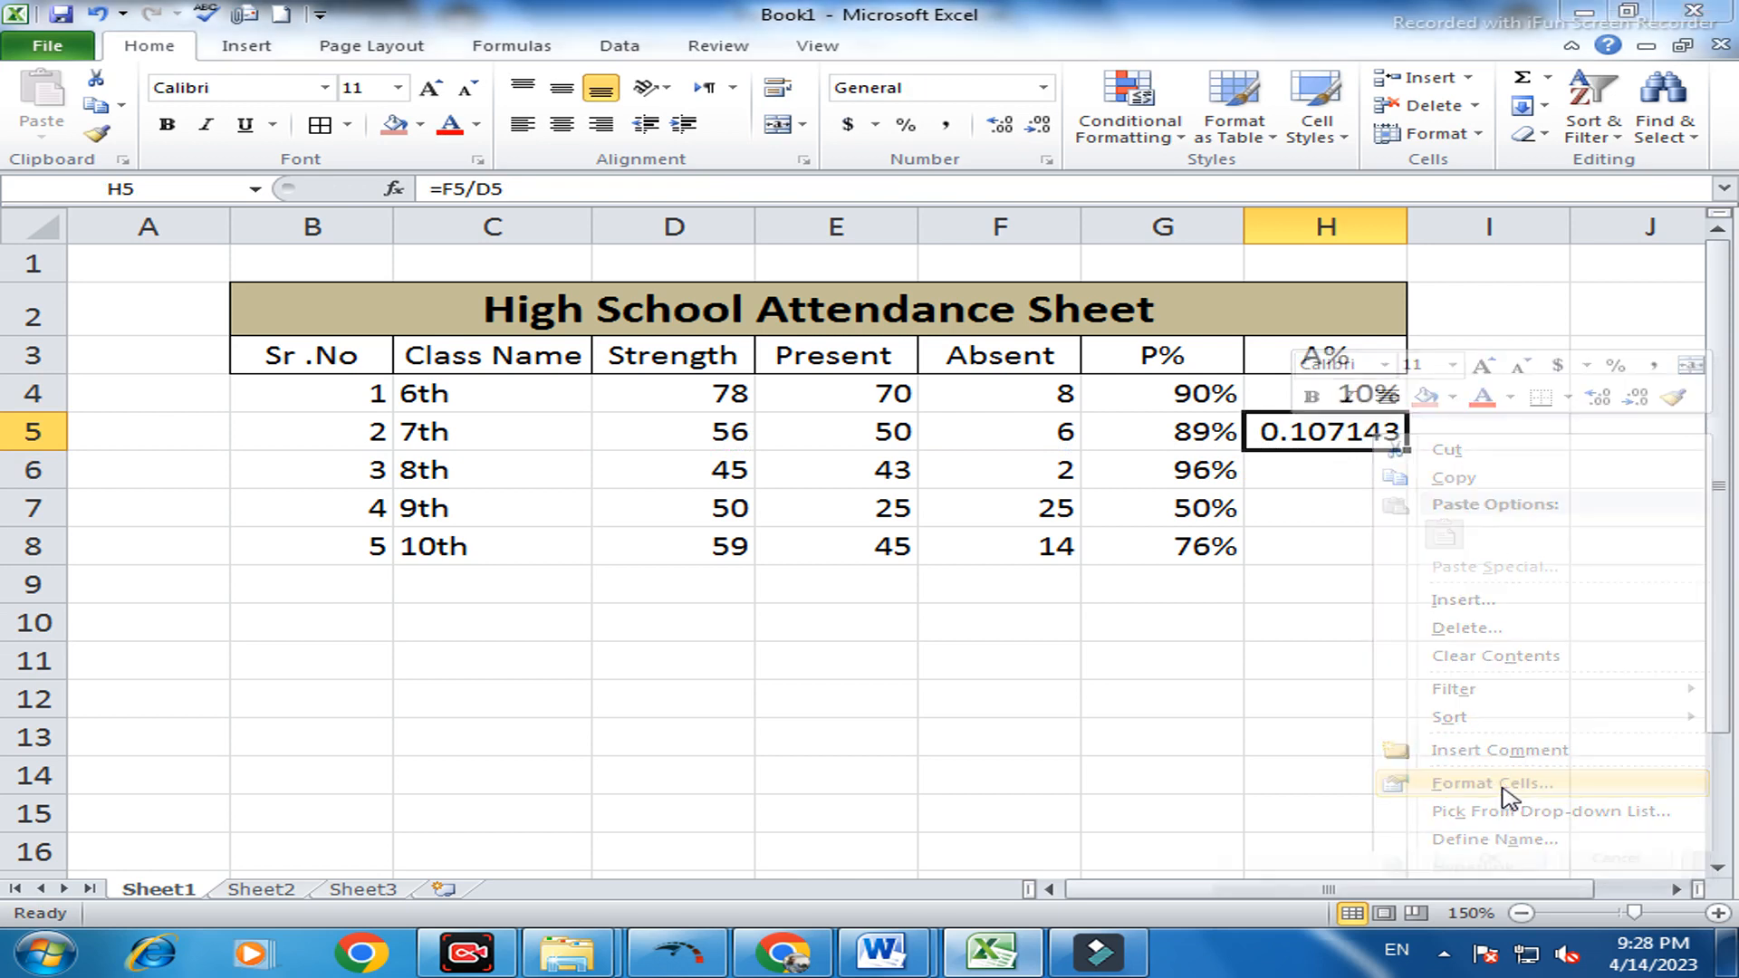
left_click(937, 550)
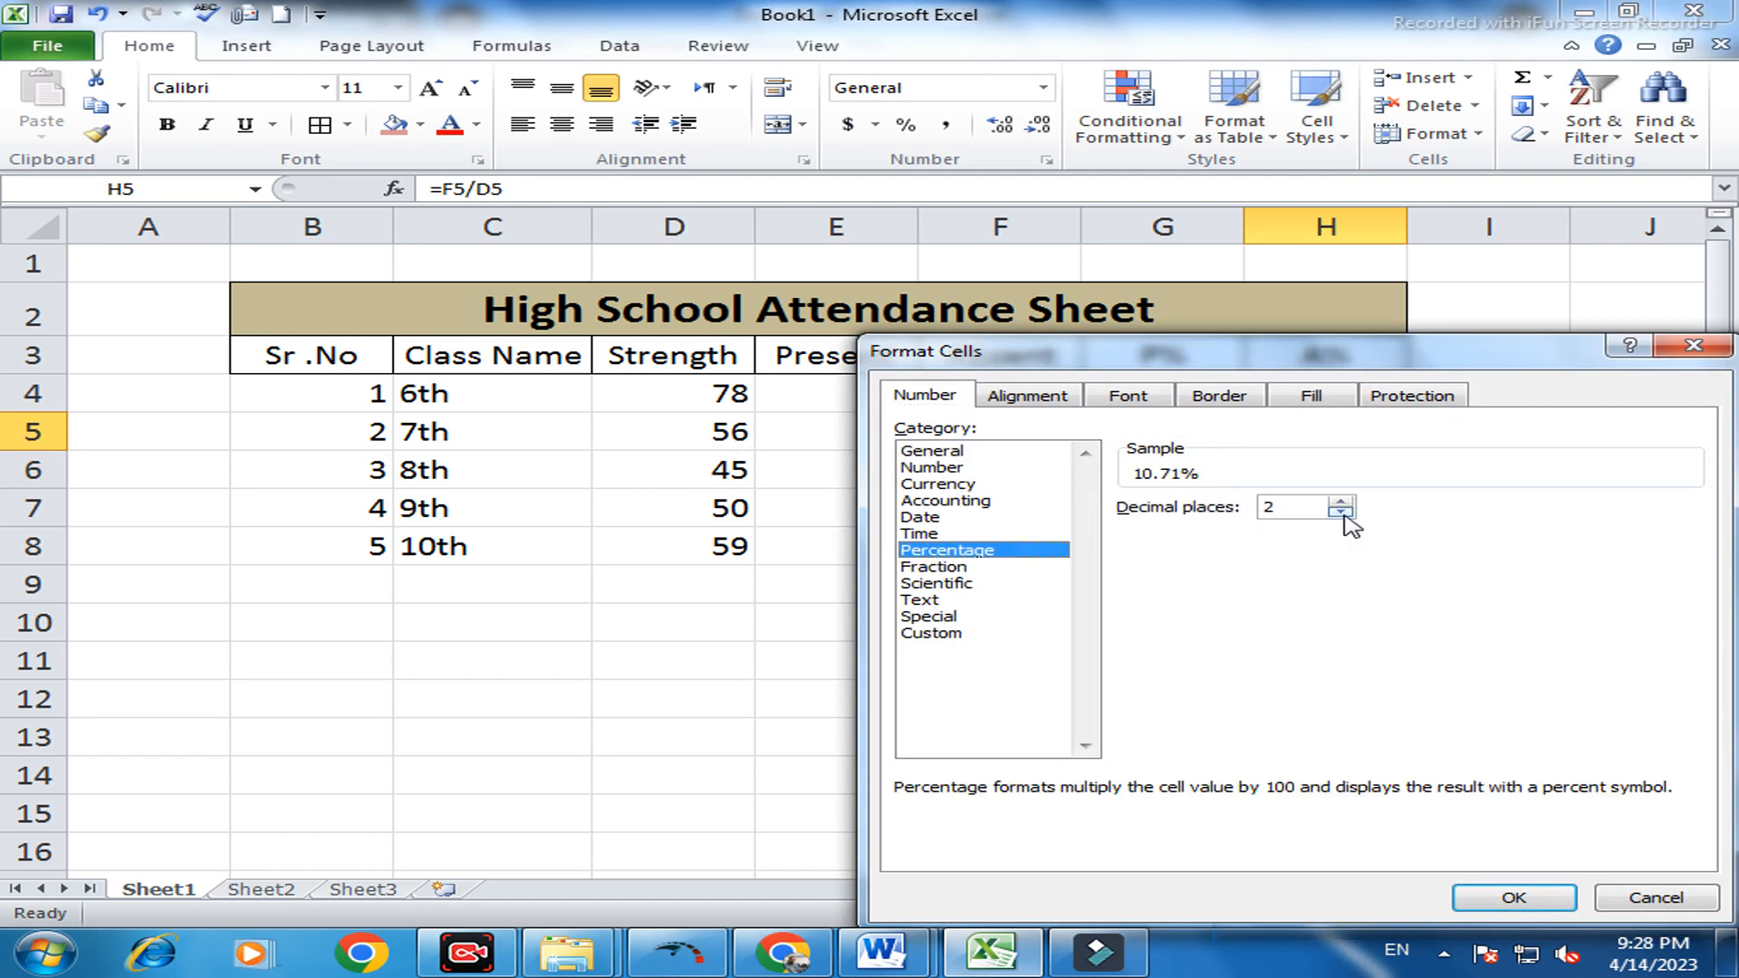
left_click(1341, 513)
left_click(1341, 512)
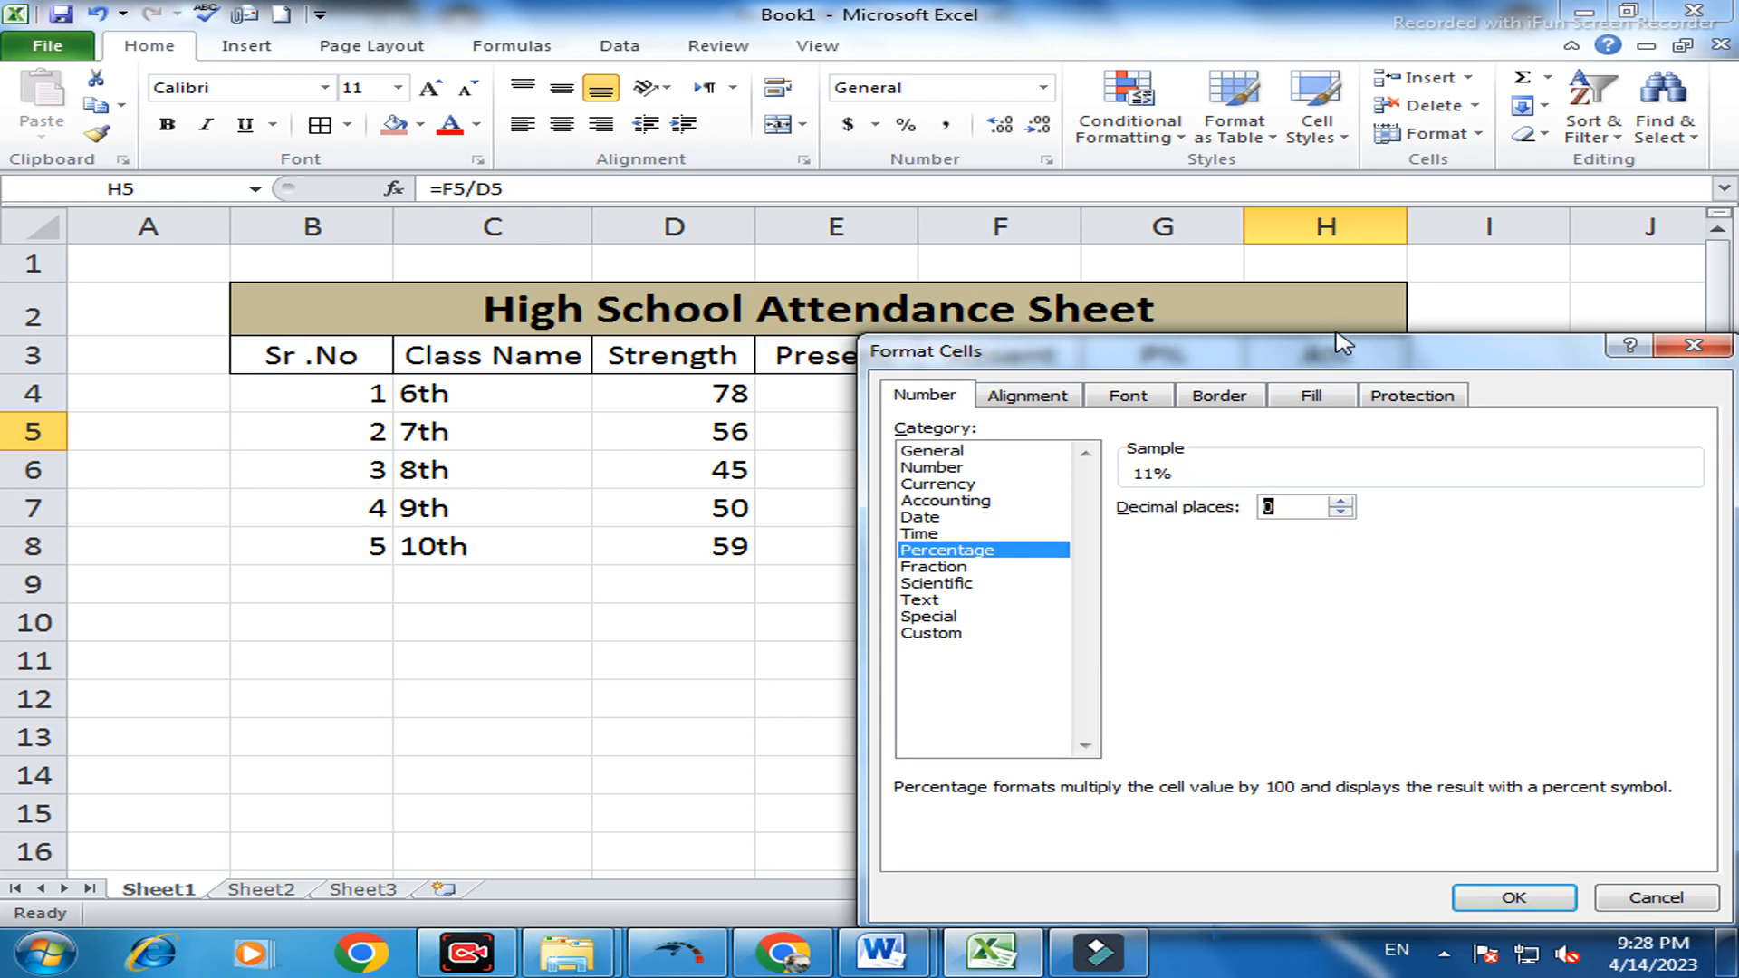
left_click(1422, 695)
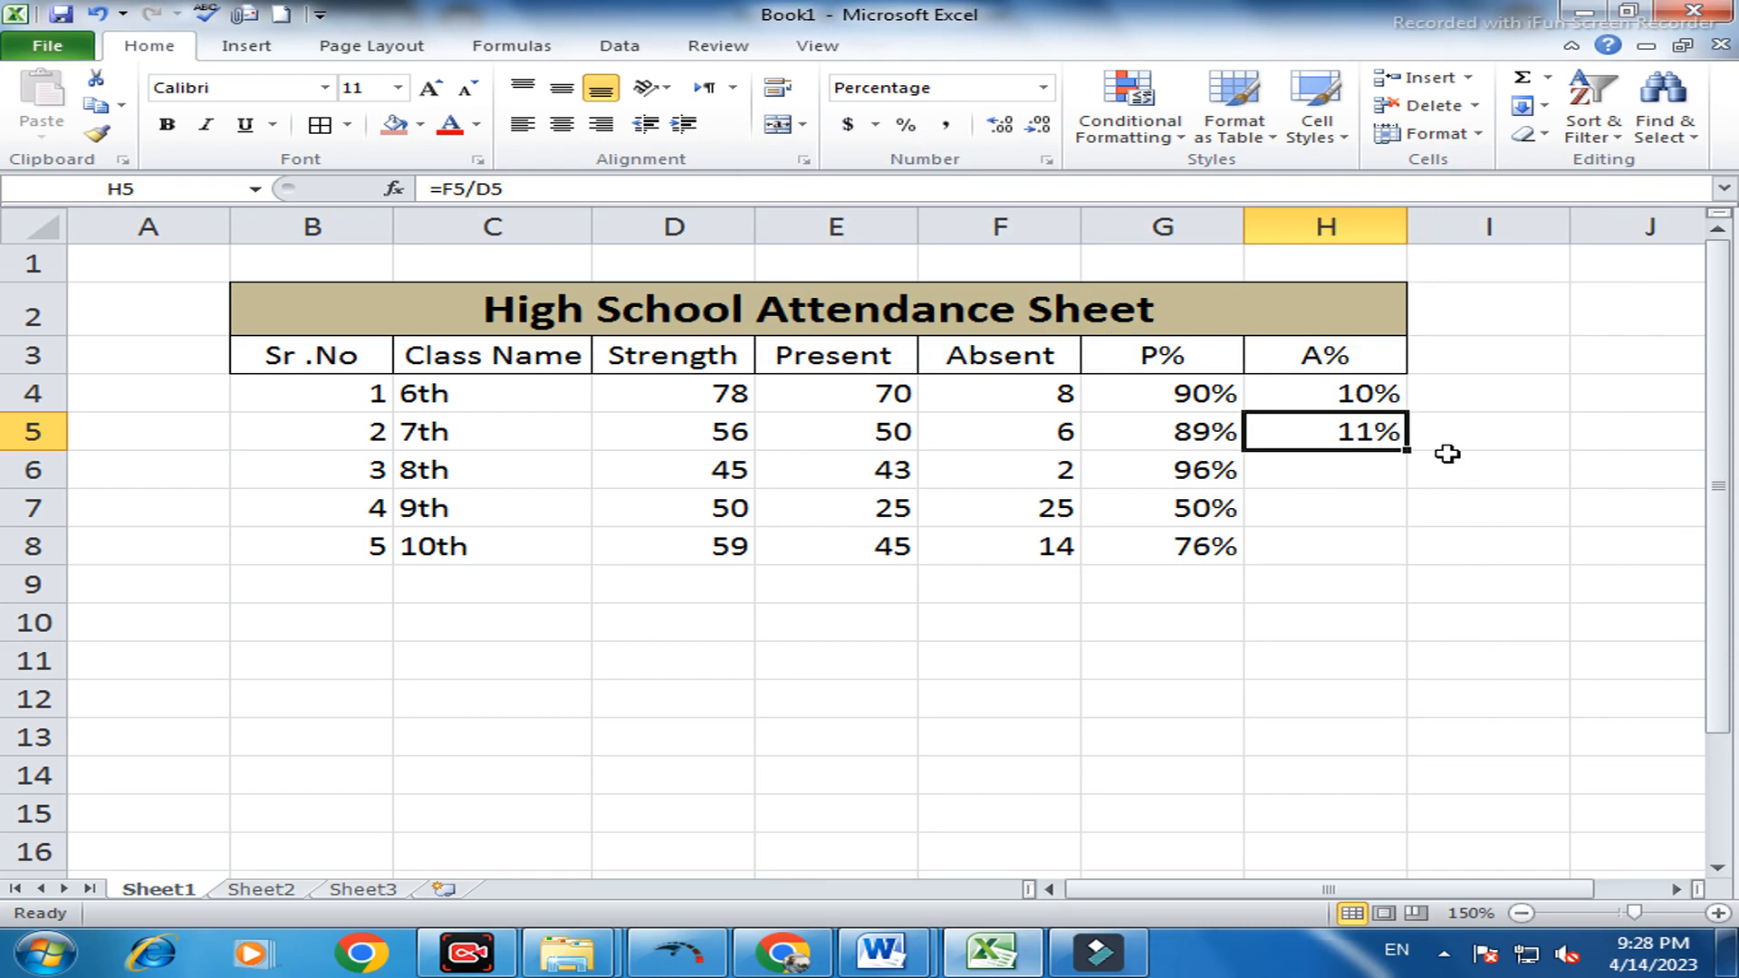
left_click_drag(1408, 449, 1405, 563)
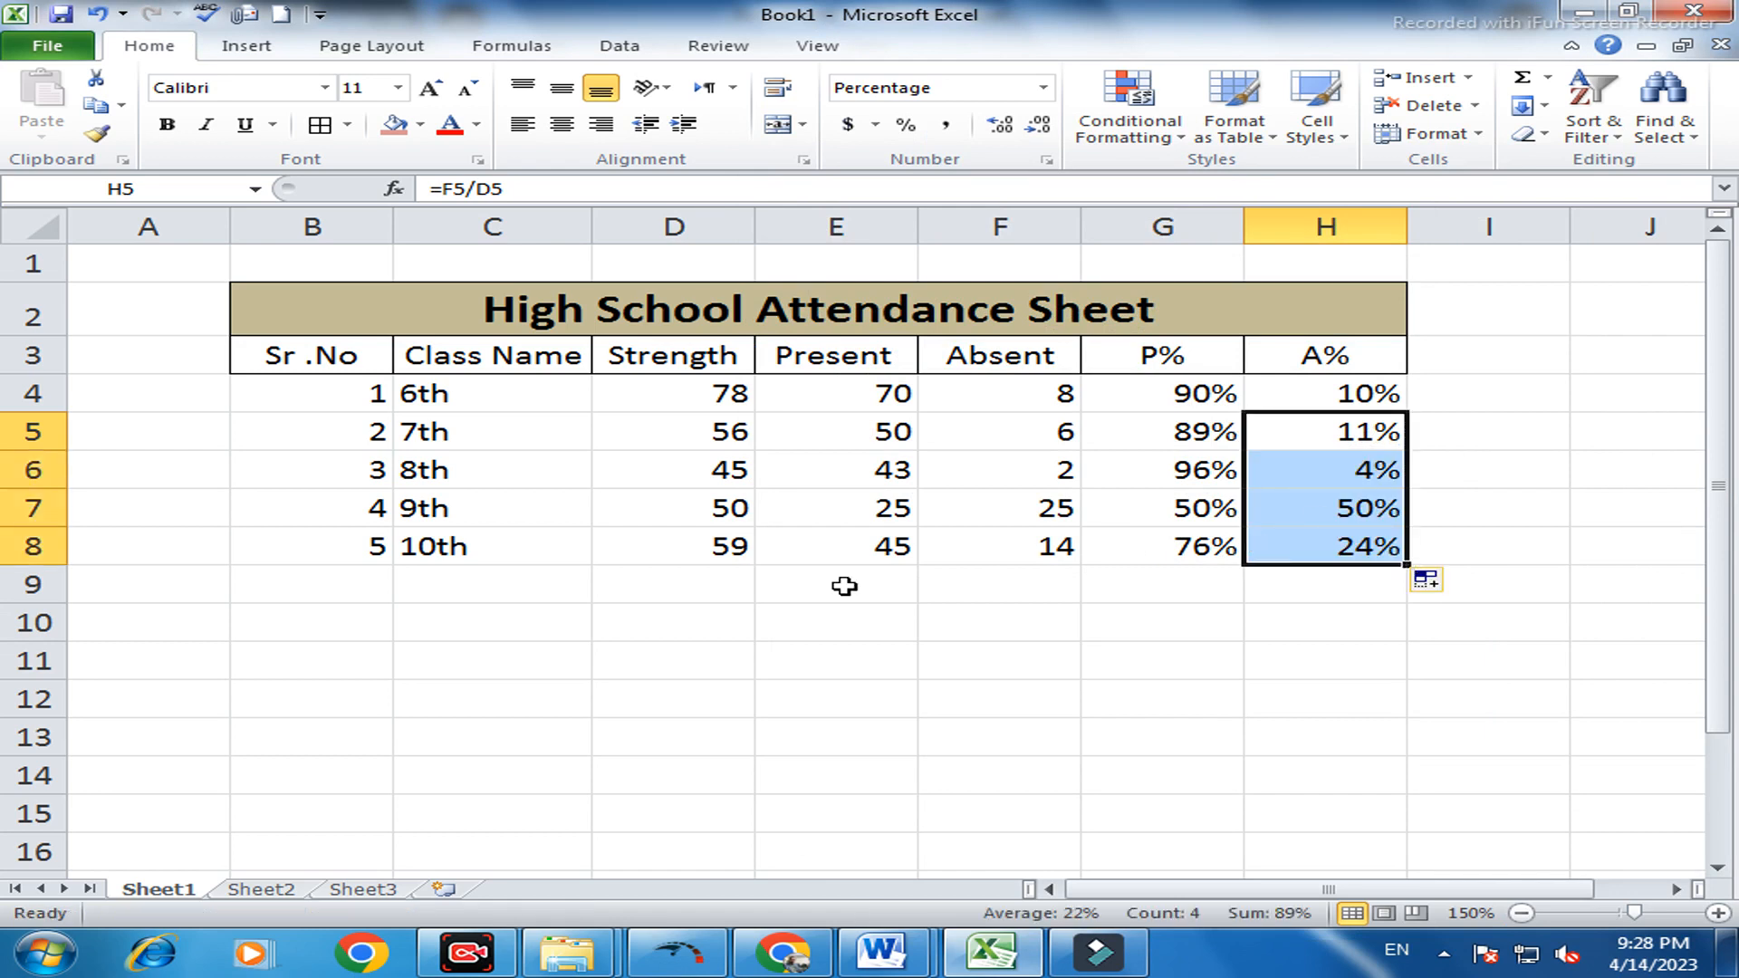
Center the class data in B4:H8 horizontally and vertically and apply borders to all its cells
left_click(294, 391)
left_click_drag(535, 393, 1385, 547)
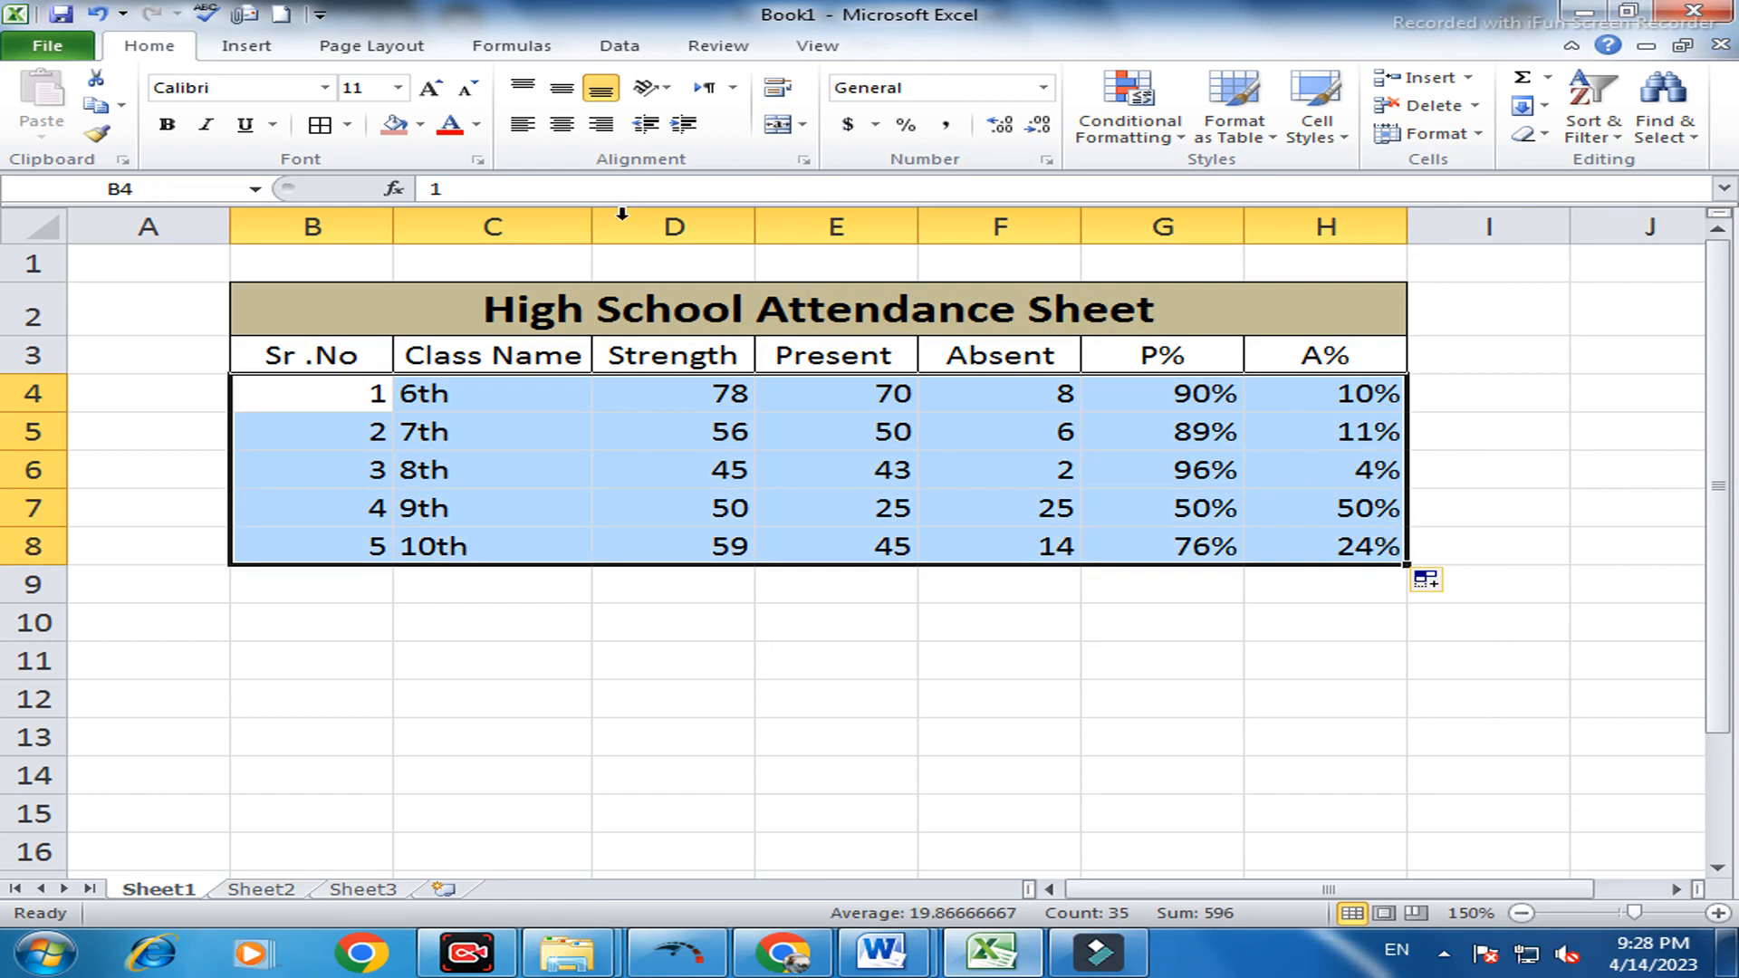
left_click(561, 124)
left_click(561, 91)
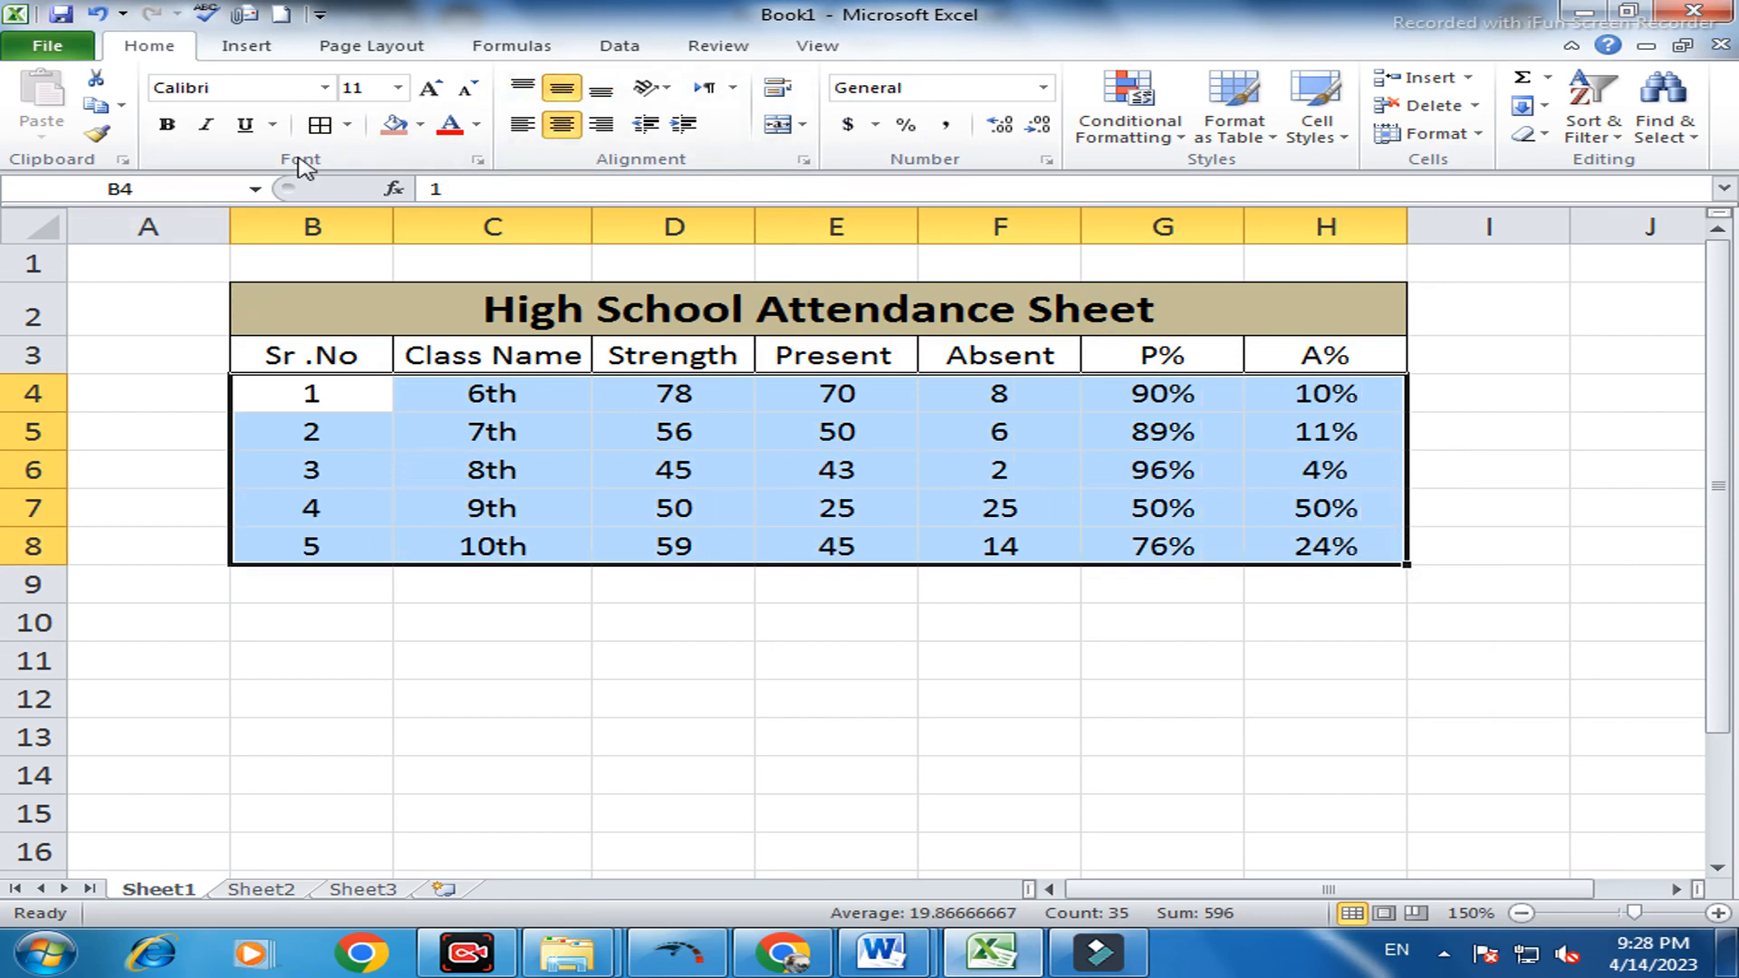
left_click(320, 124)
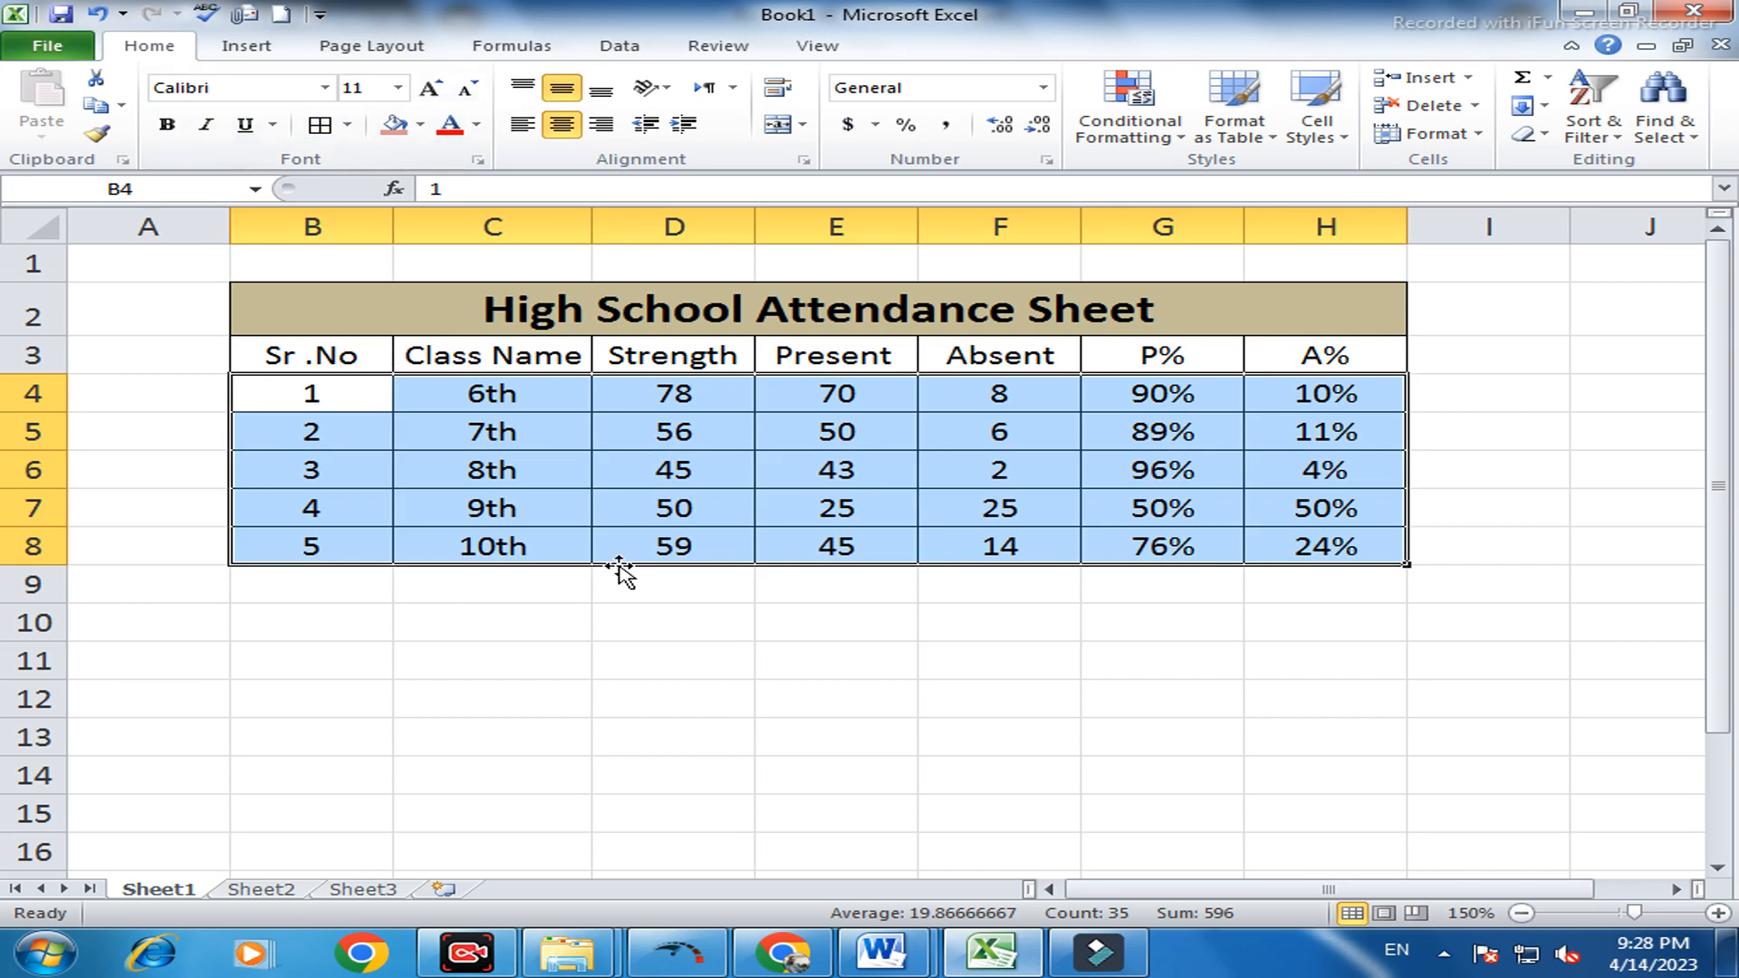
Fill the header row B3:H3 with a light blue theme color
left_click_drag(351, 360, 1302, 343)
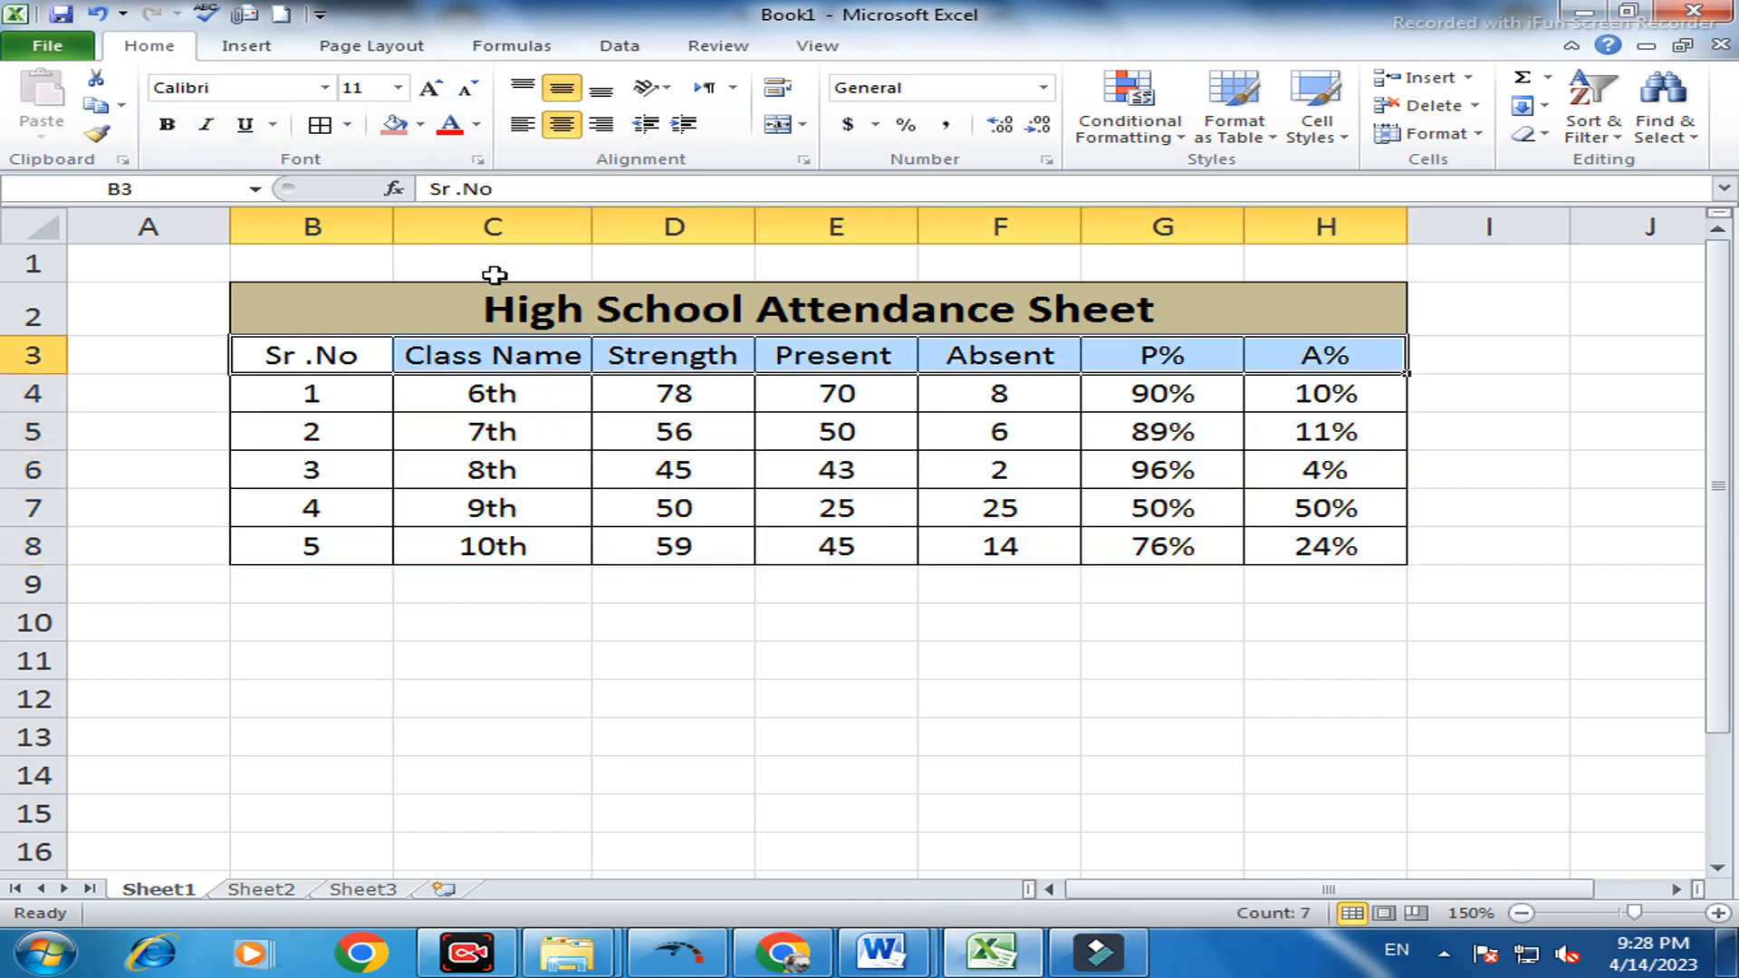
left_click(421, 124)
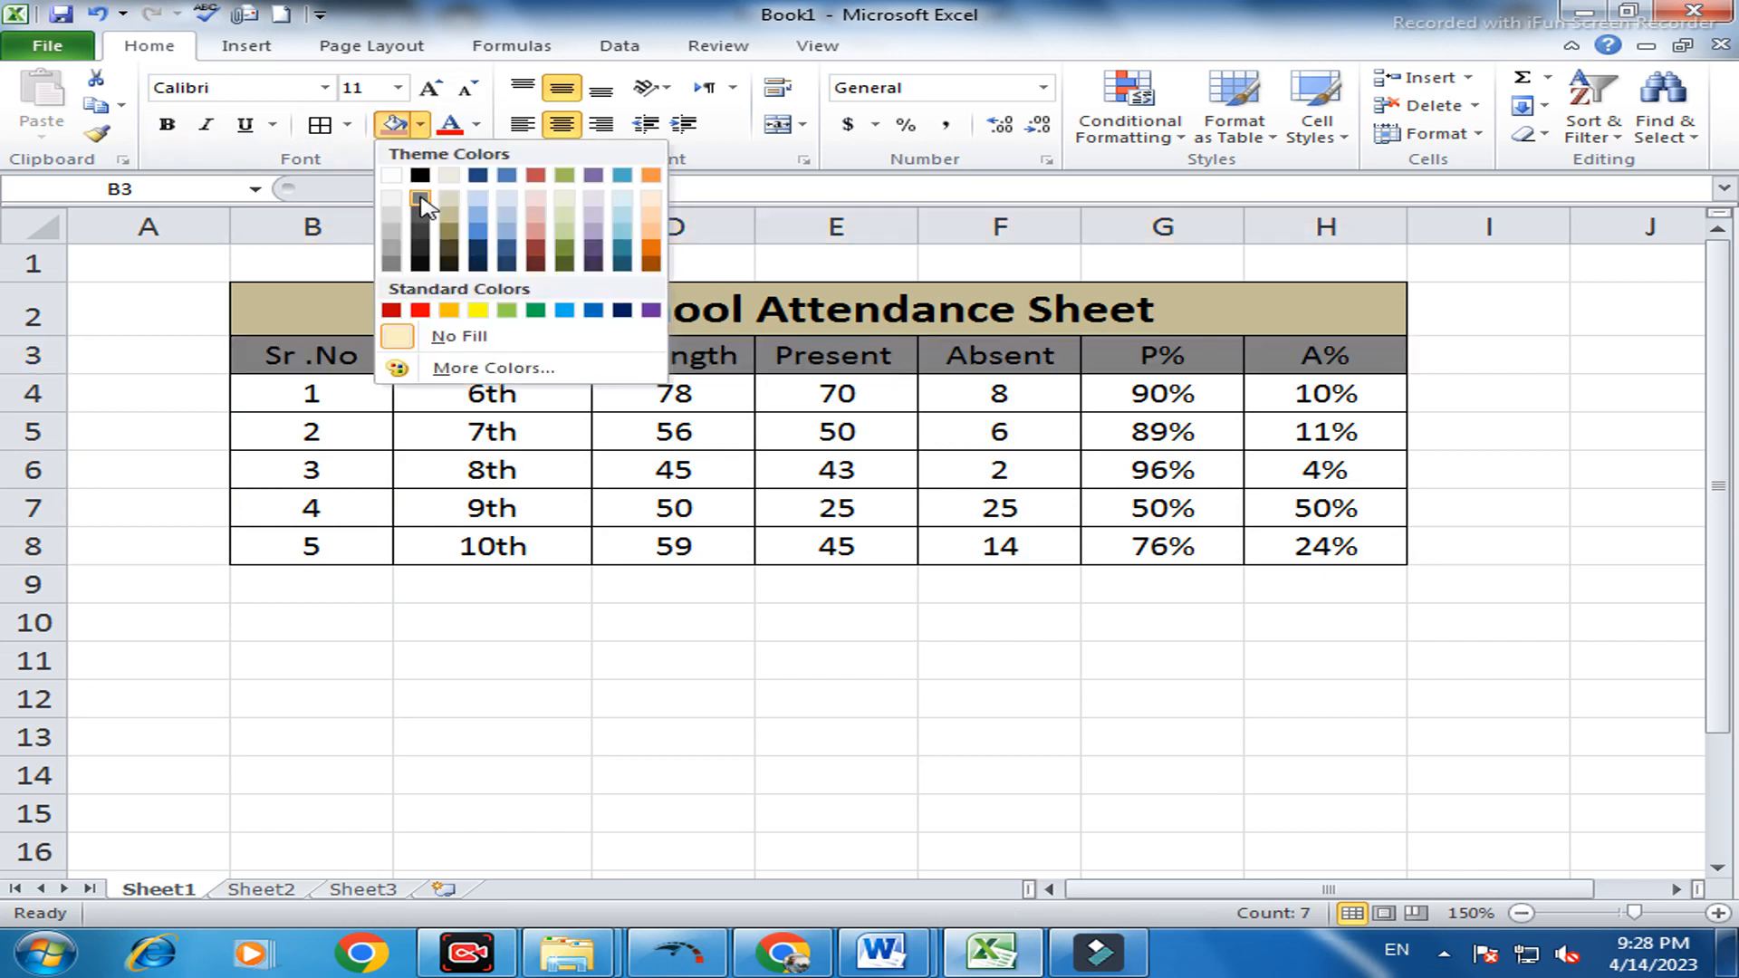
left_click(623, 209)
left_click(648, 469)
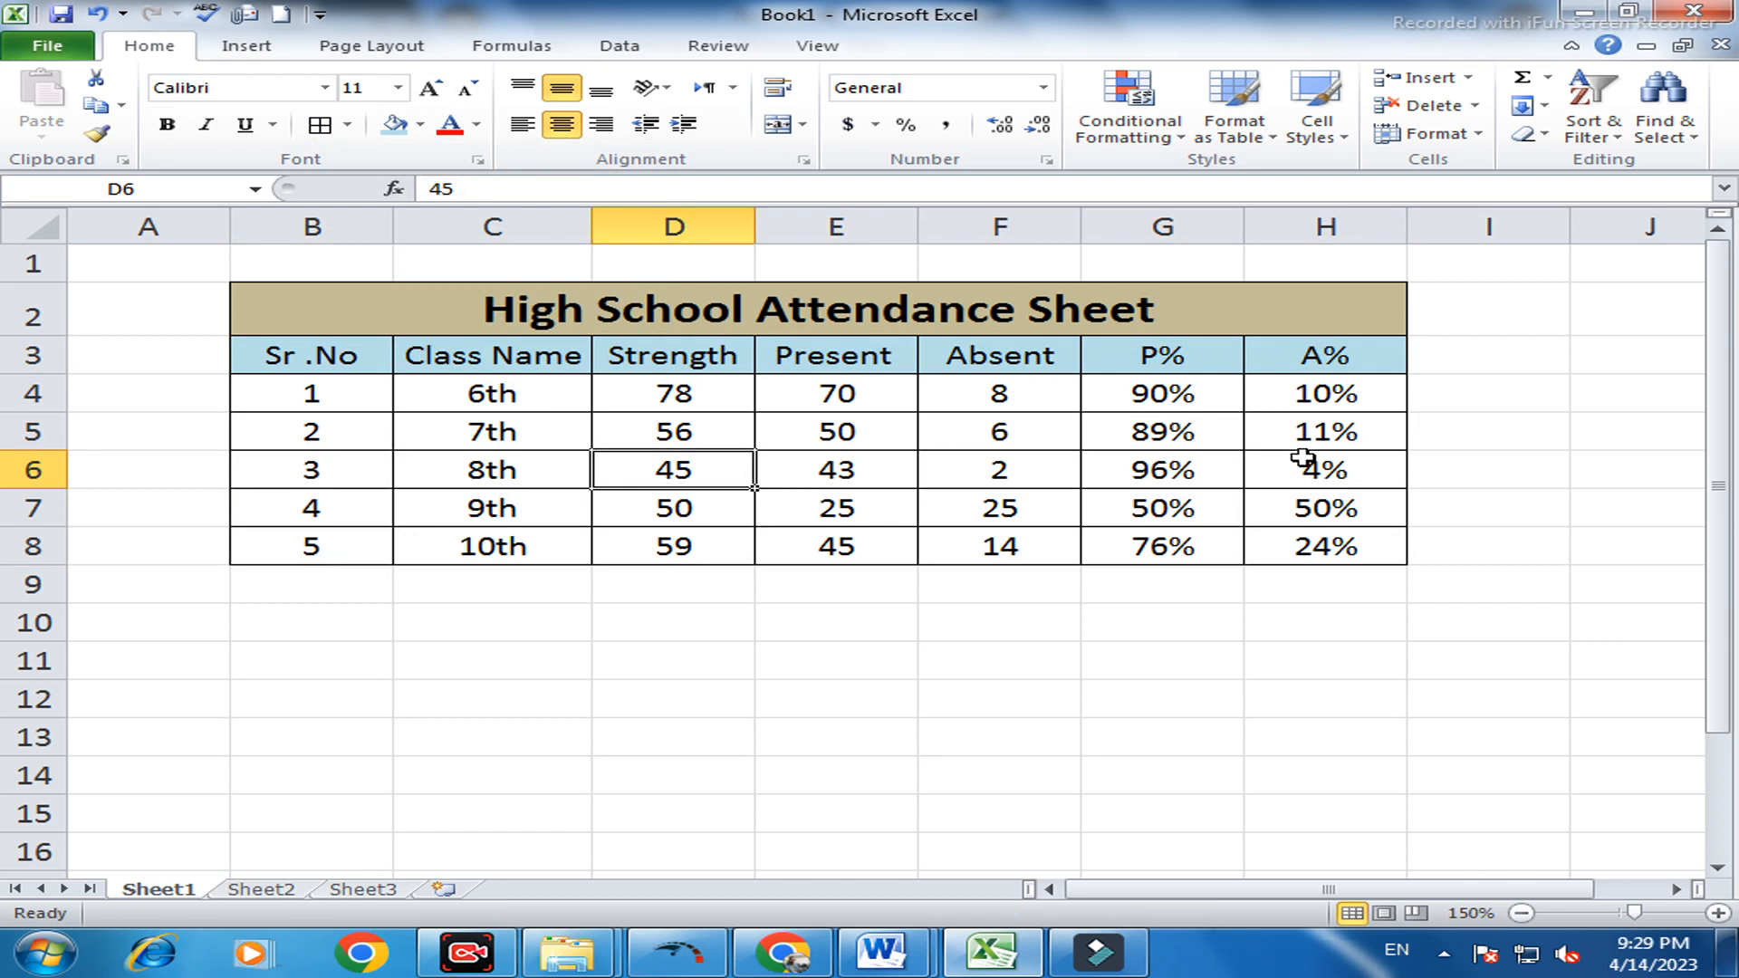
Merge and center cells B9:C9 below the class rows and enter the label Total
left_click_drag(275, 584, 480, 587)
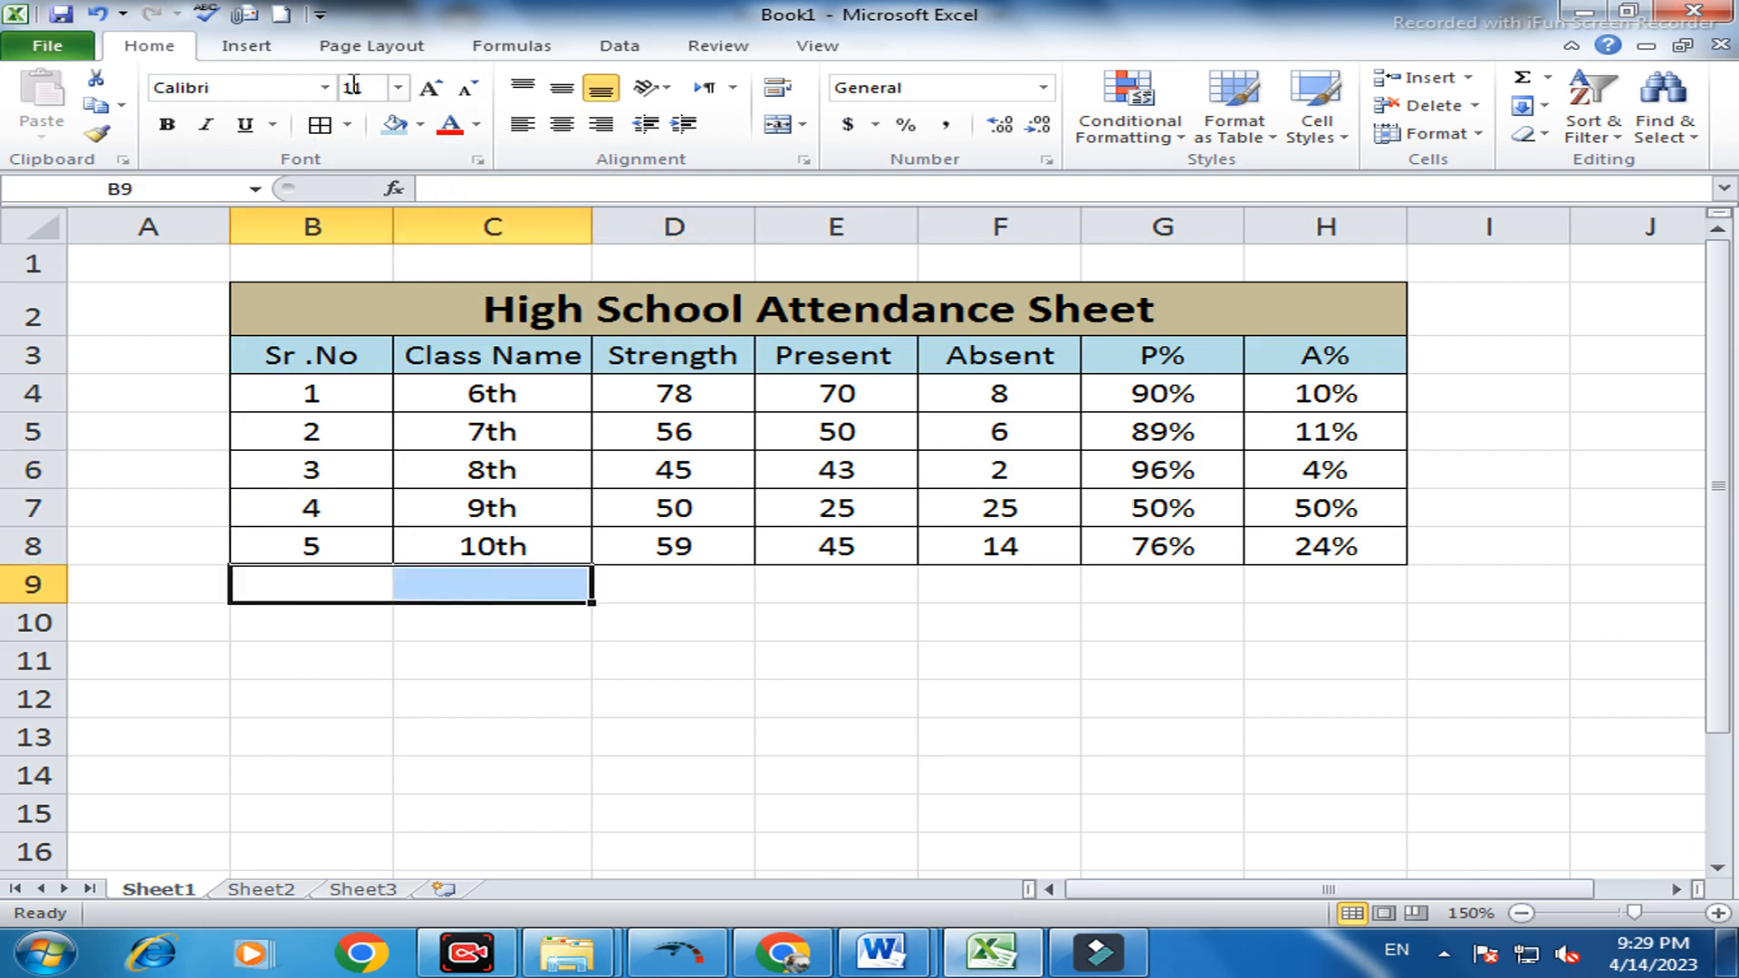
left_click(795, 131)
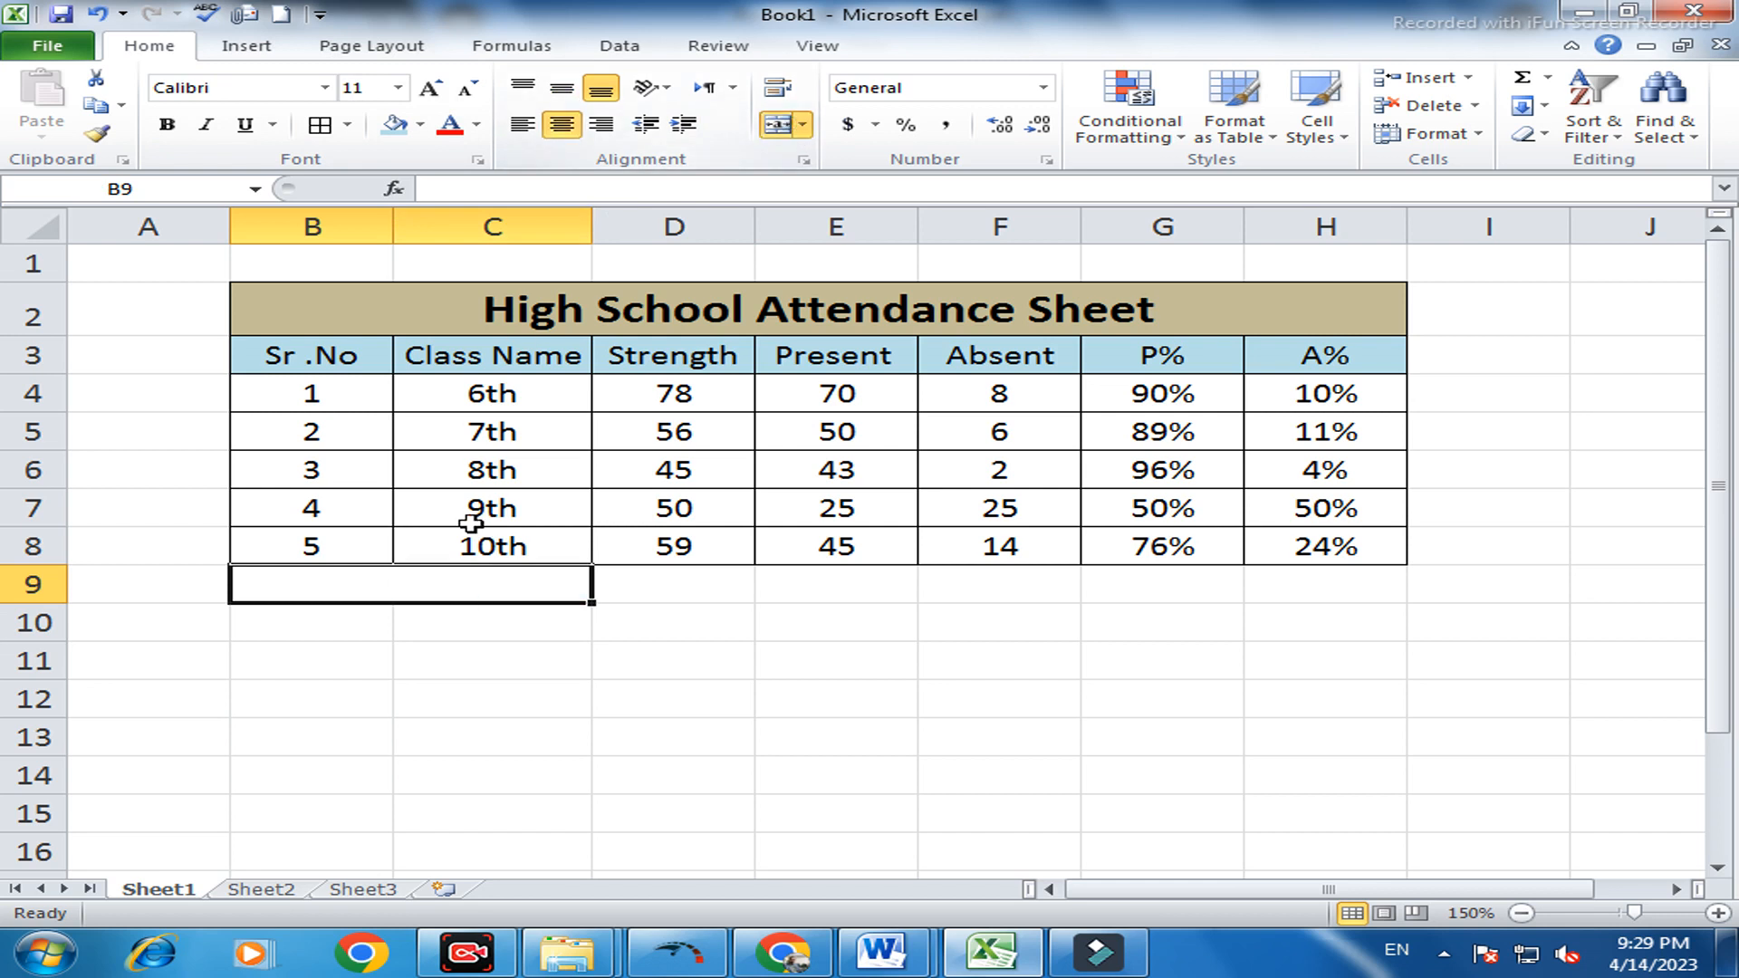
double_click(465, 587)
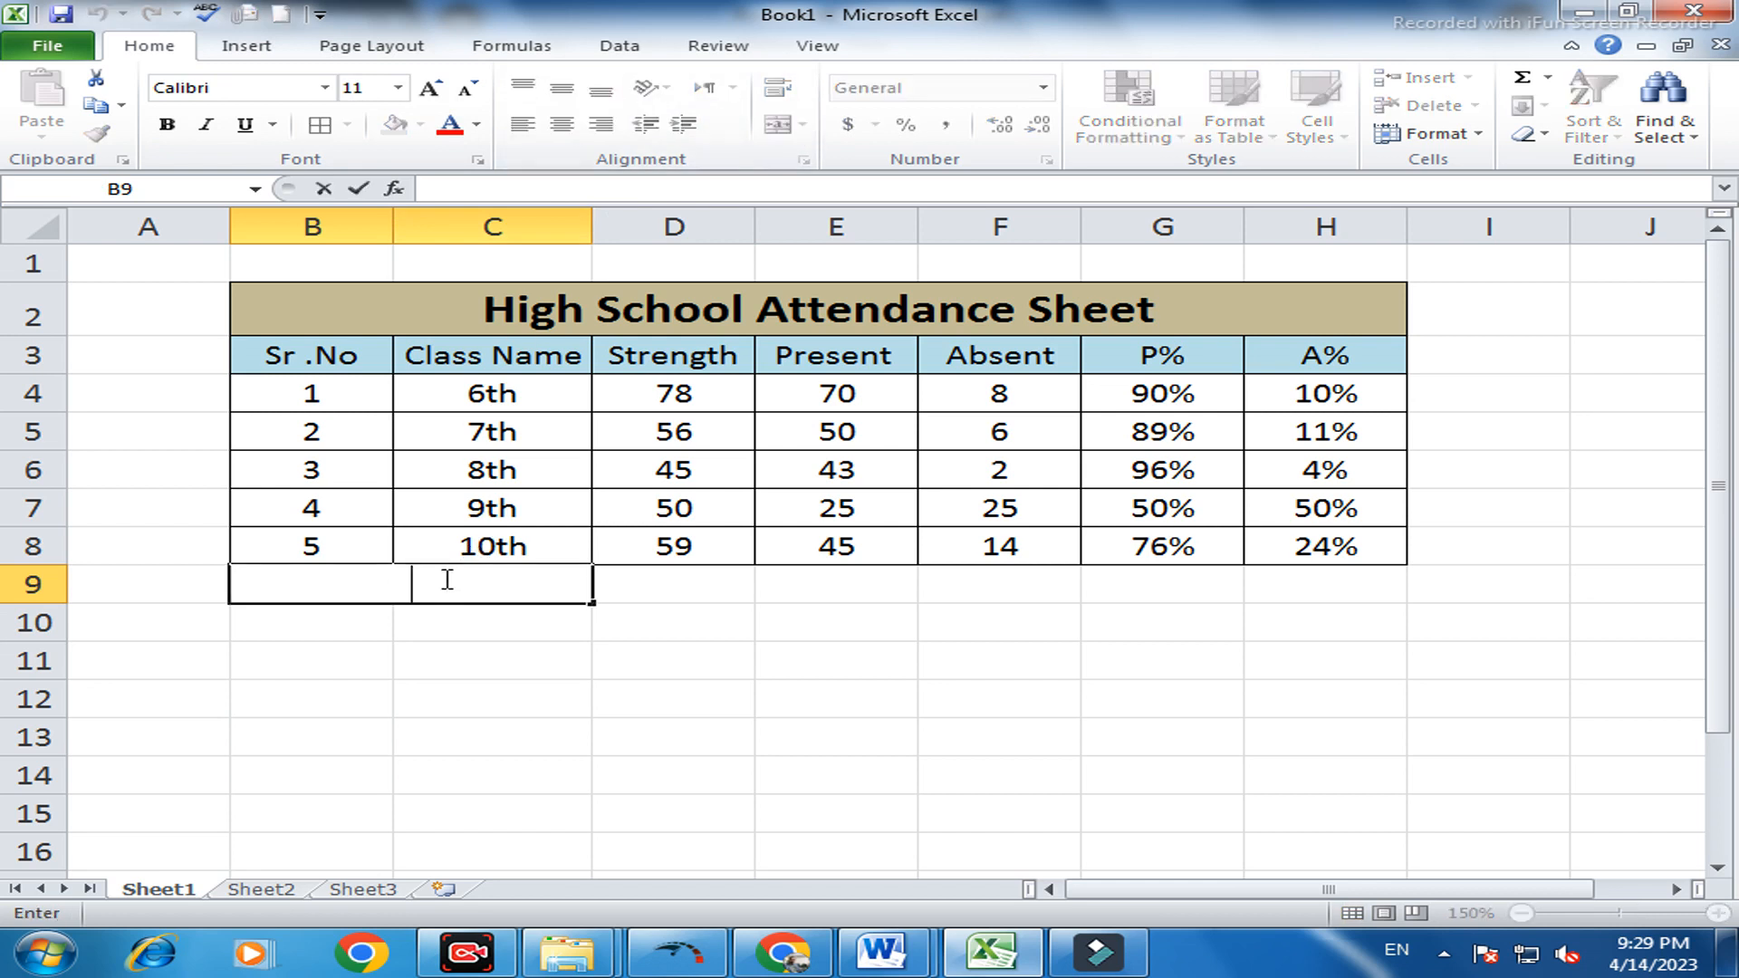
type("Total")
Total the Strength column in D9 with the formula =SUM(D4:D8)
left_click(649, 592)
left_click_drag(725, 392, 701, 550)
left_click(684, 594)
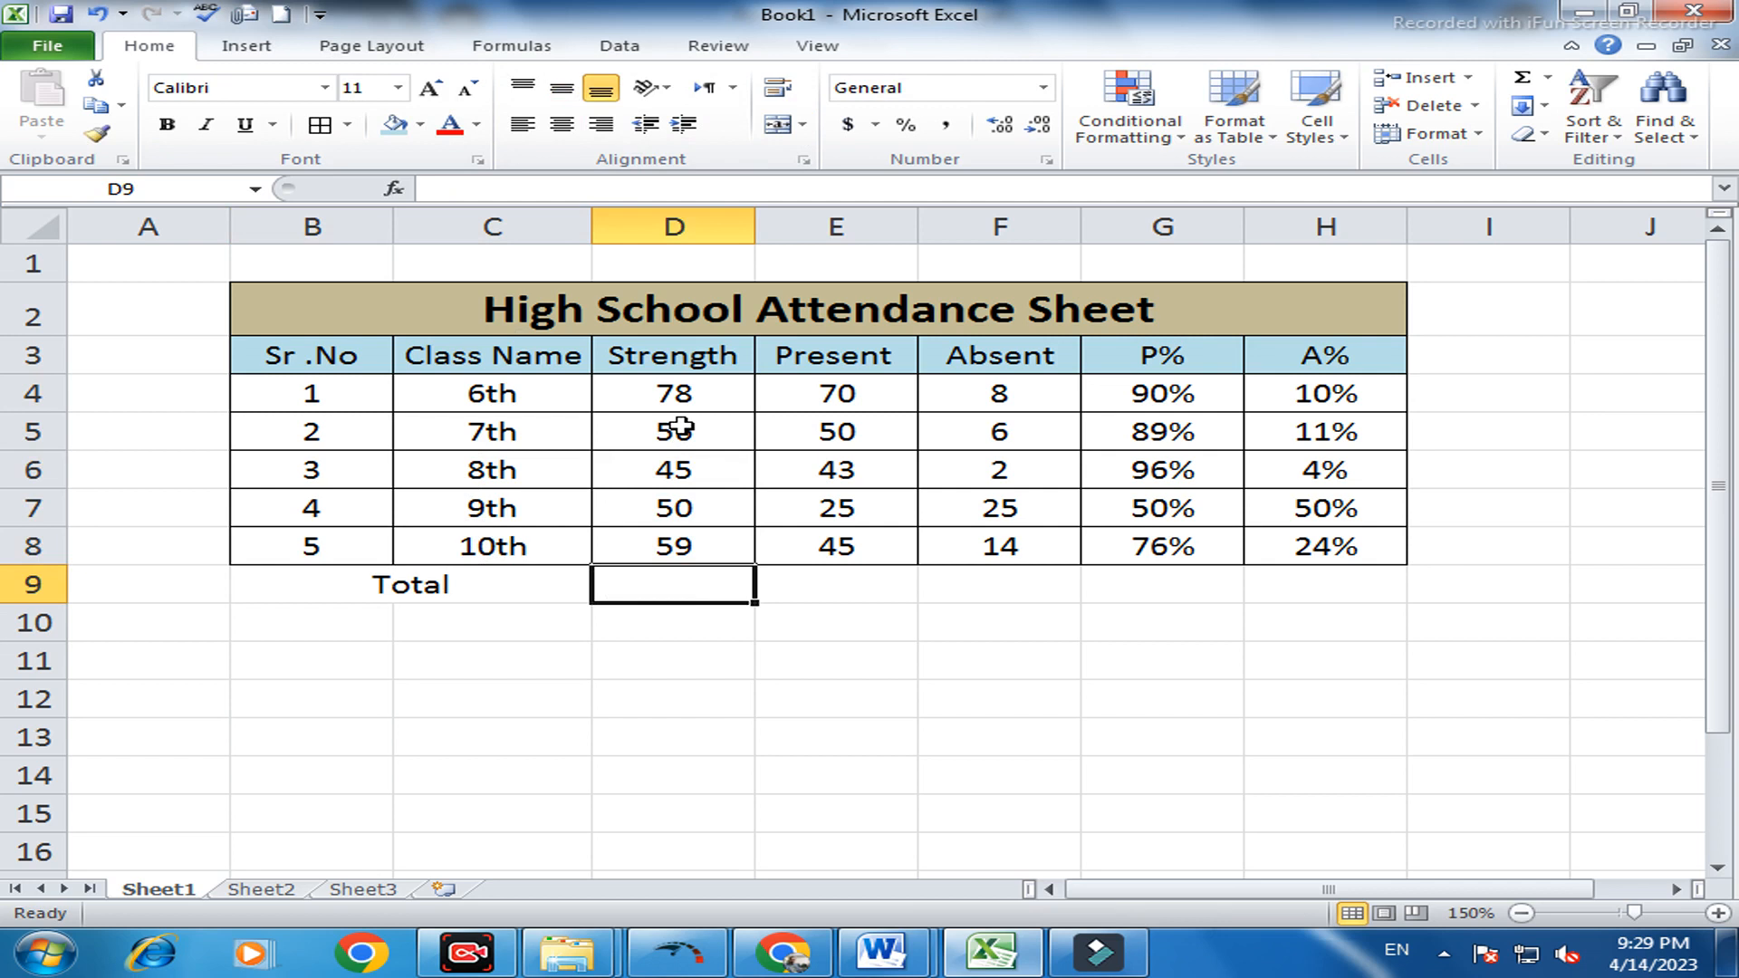
type("=")
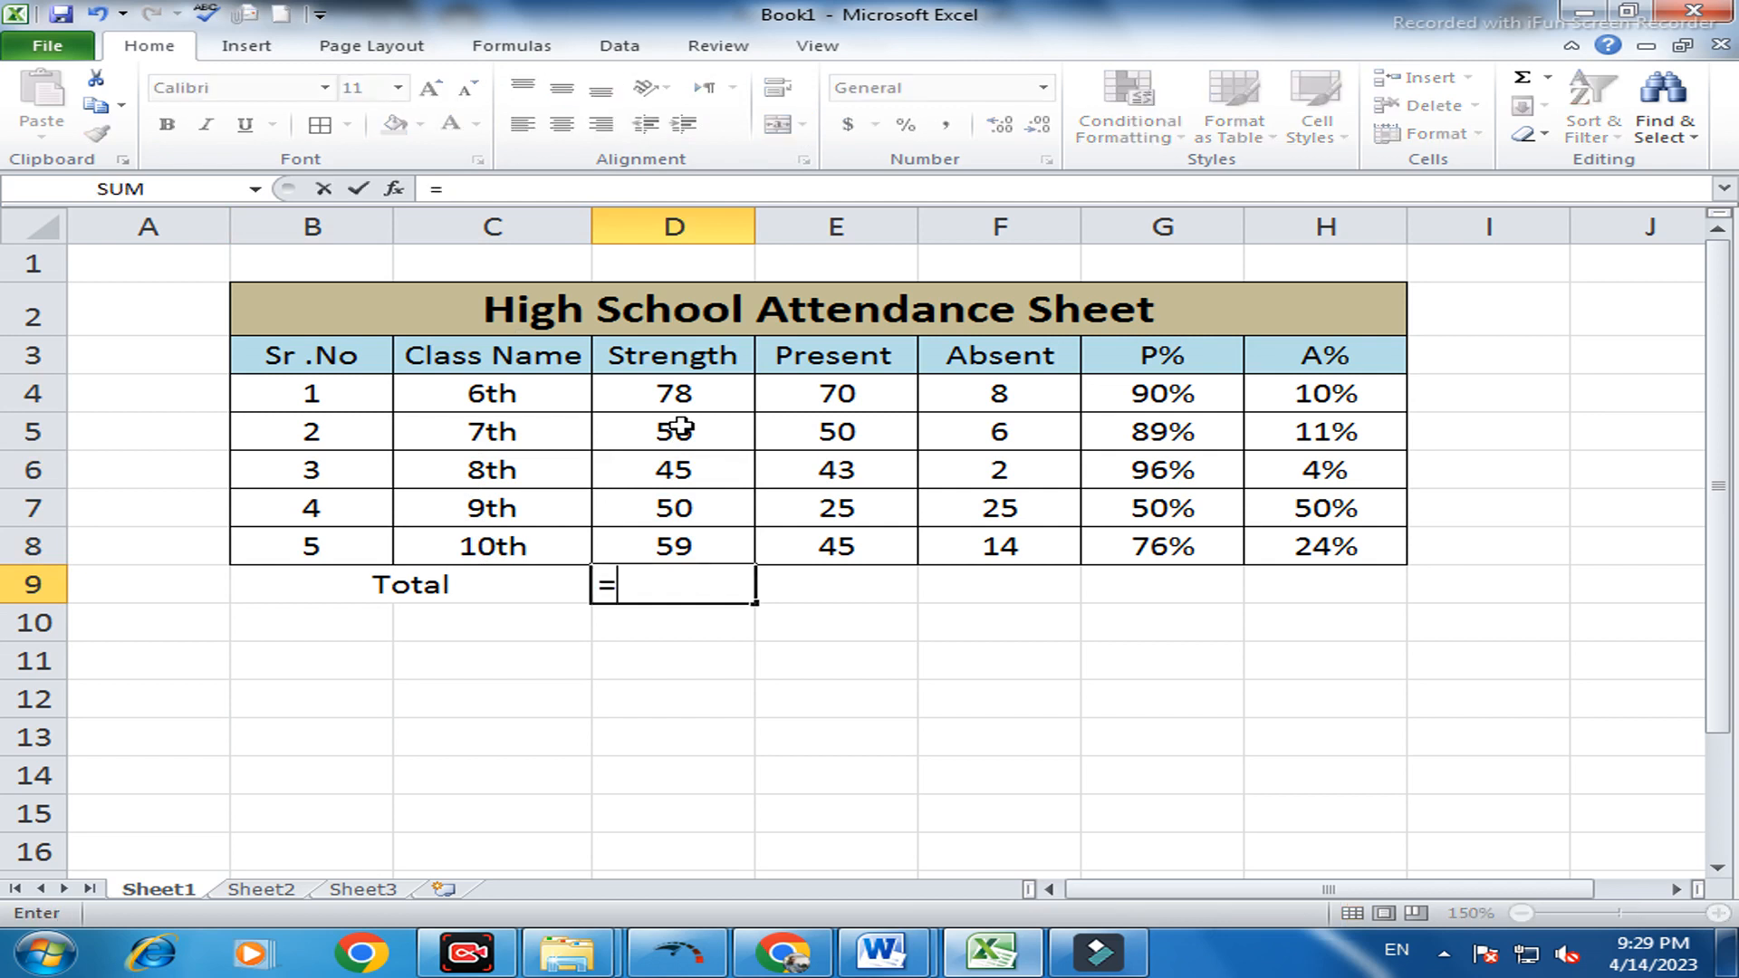
type("sum")
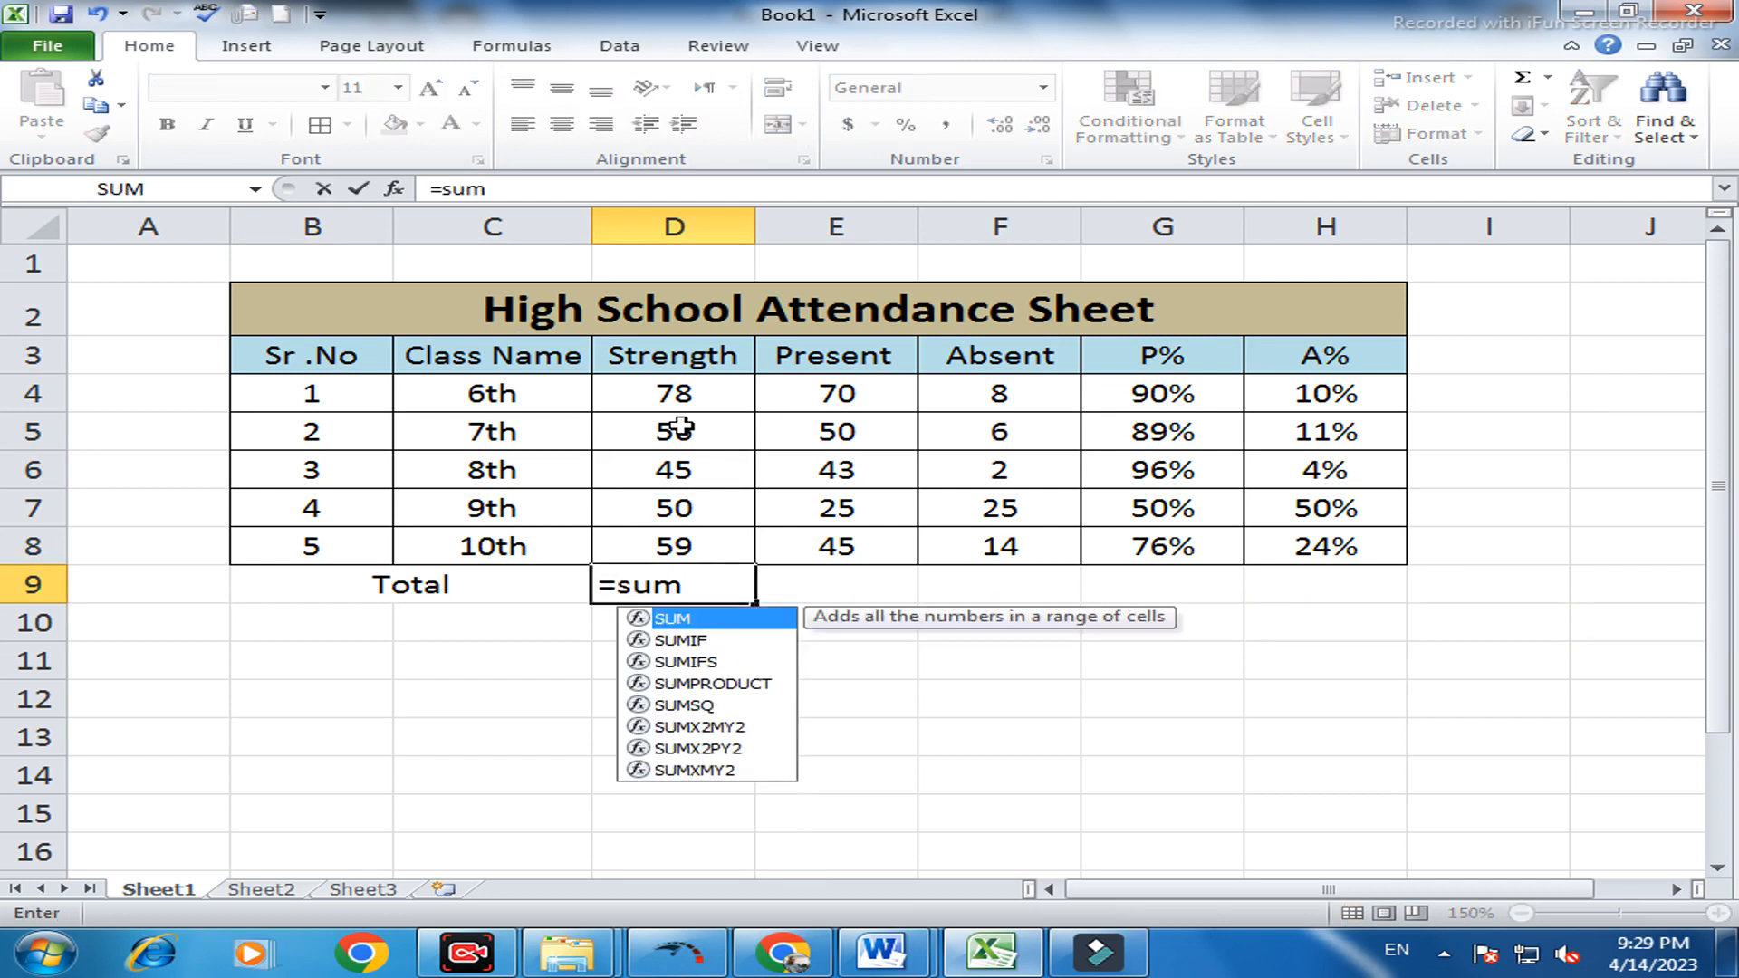
type("(")
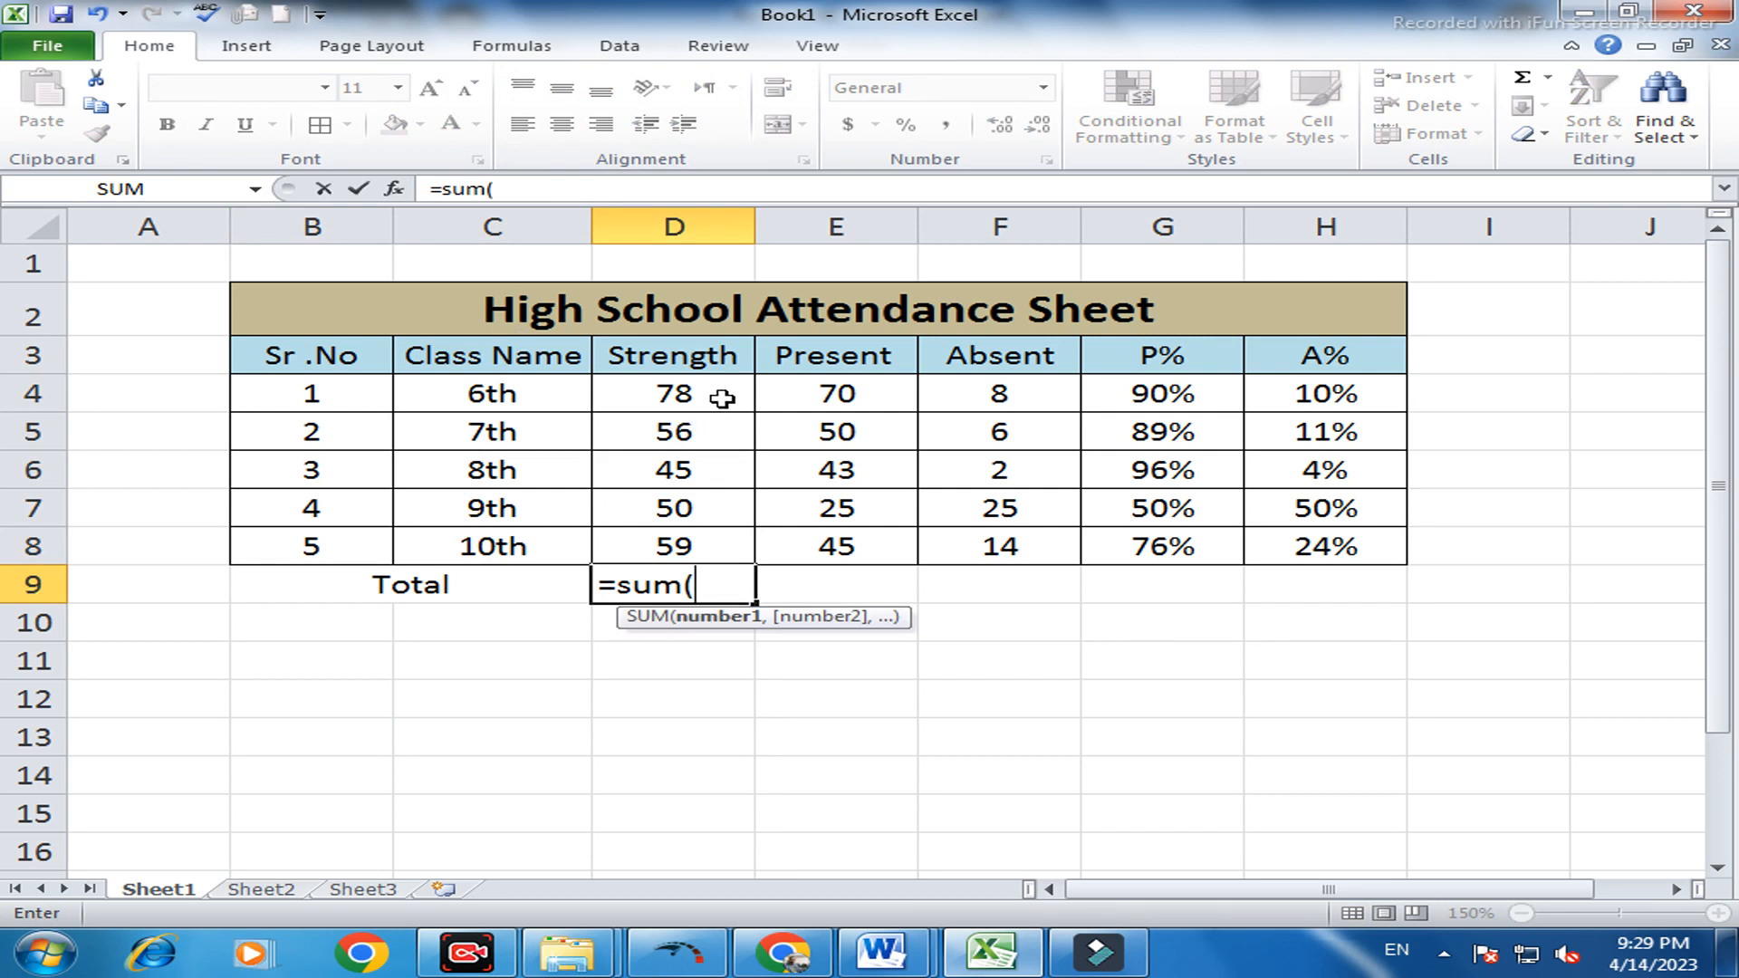
left_click_drag(722, 399, 740, 559)
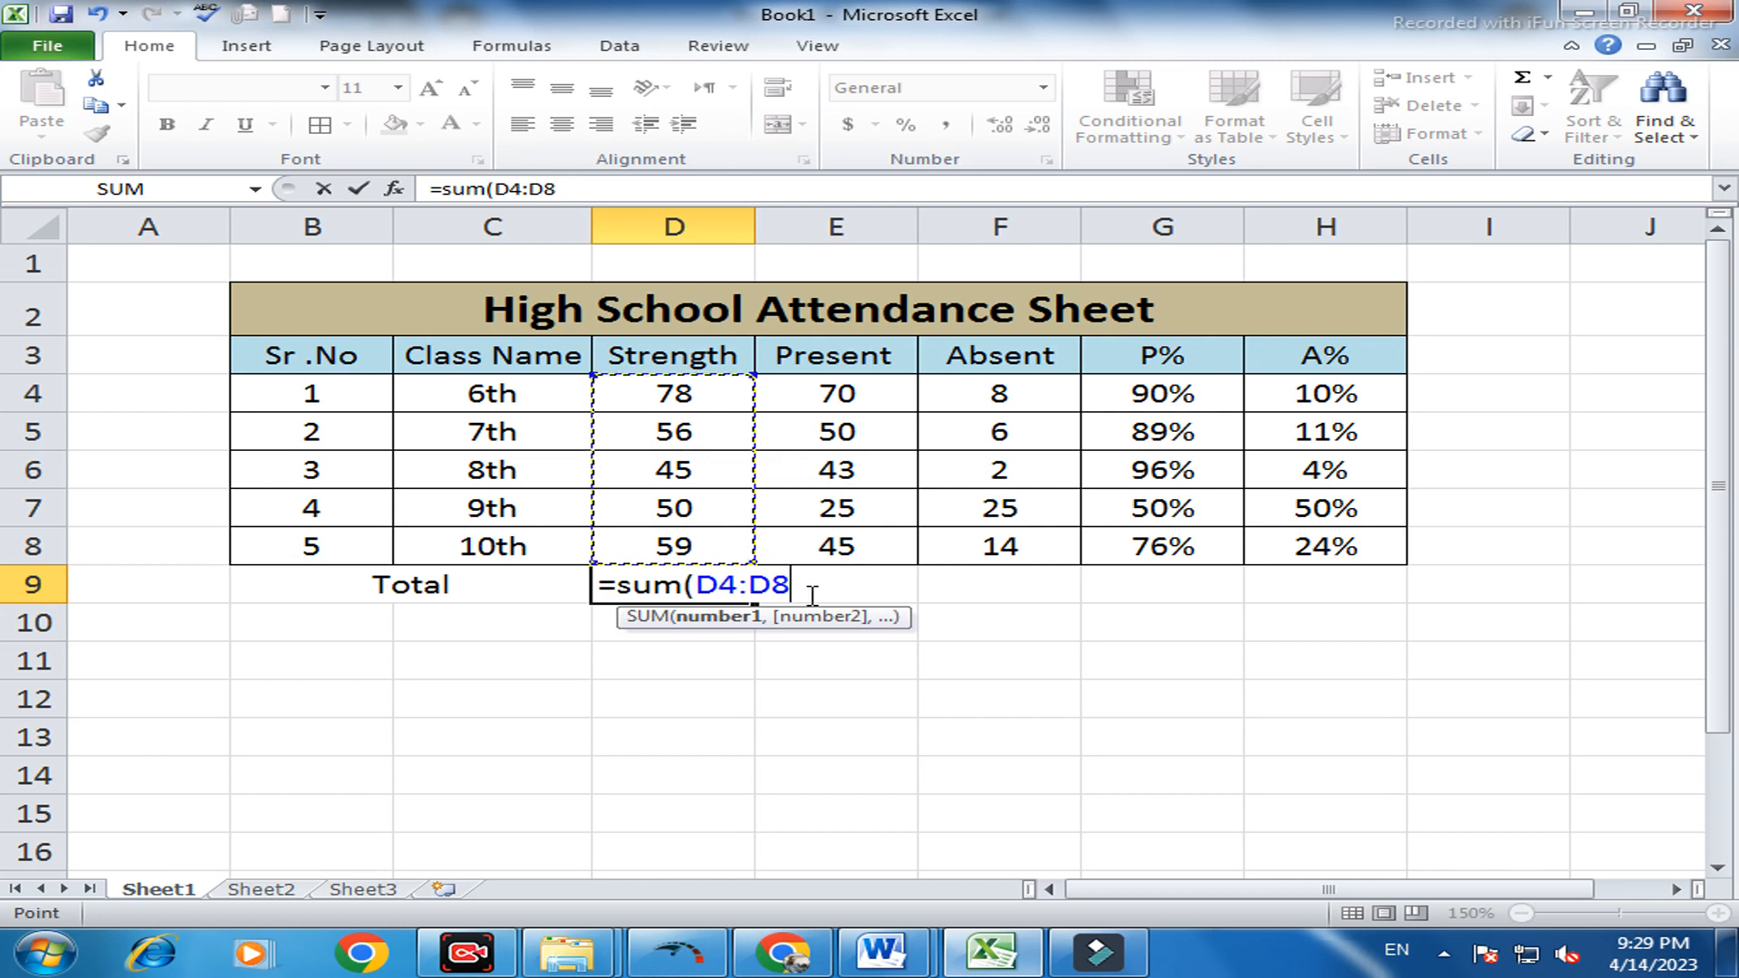
type(")")
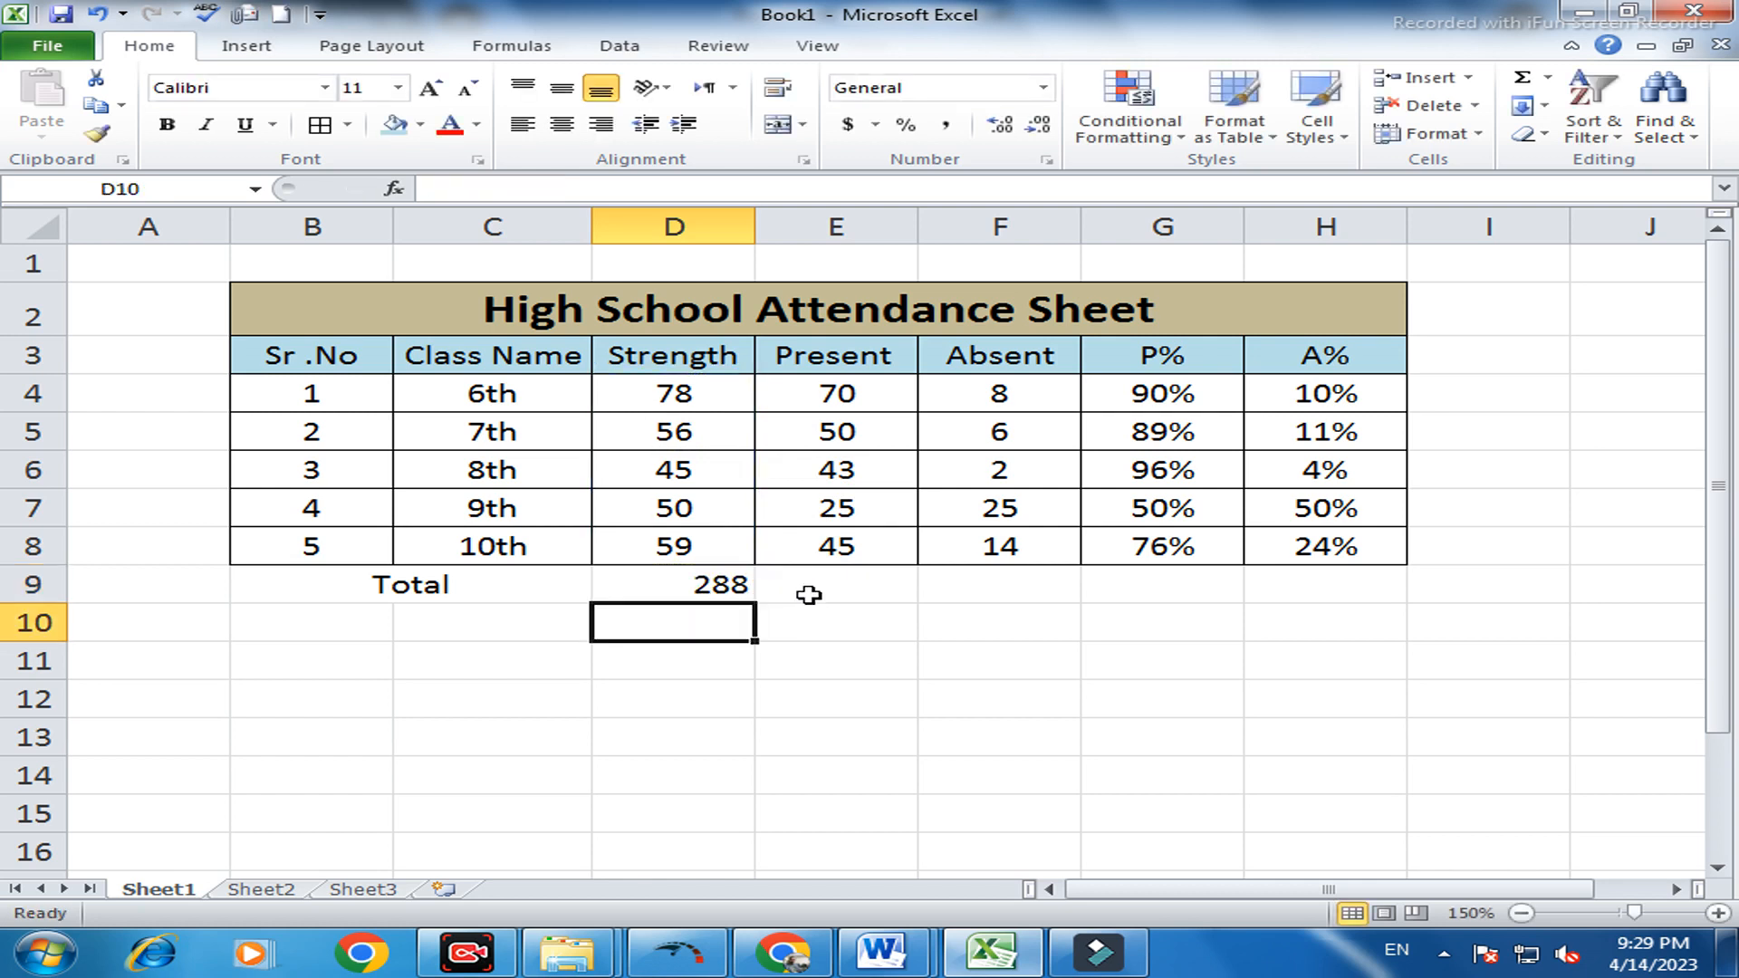
left_click(695, 585)
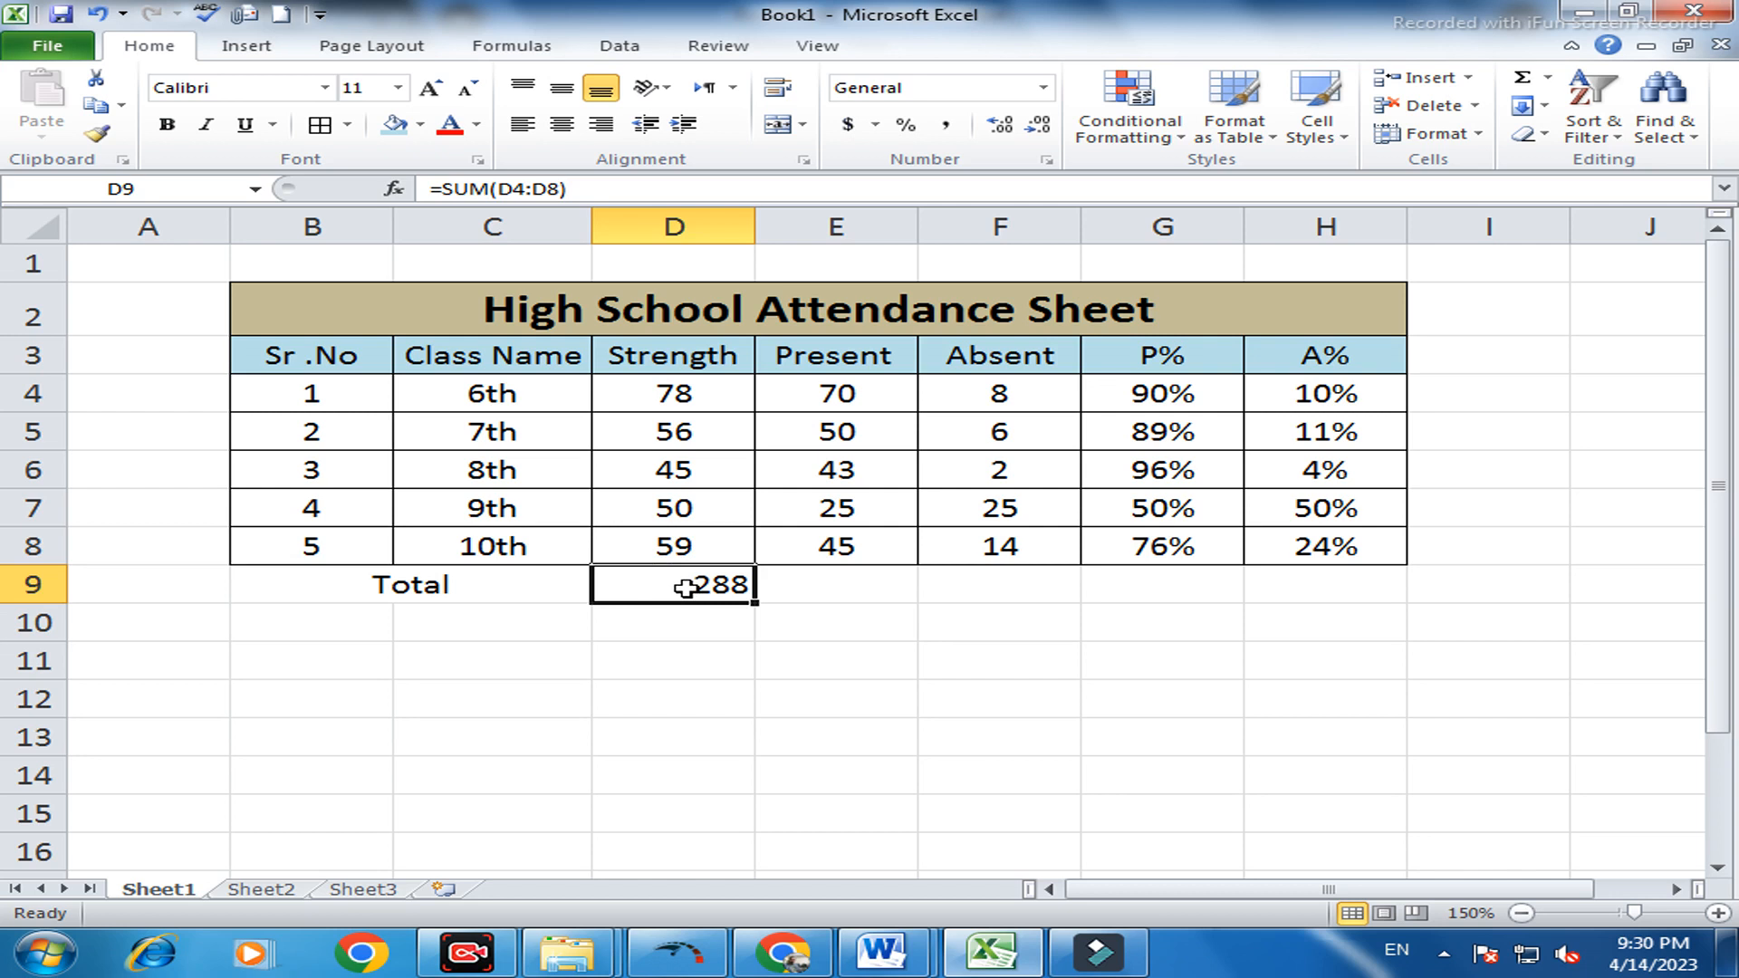
Total the Present column in E9 with the formula =SUM(E4:E8)
left_click(793, 584)
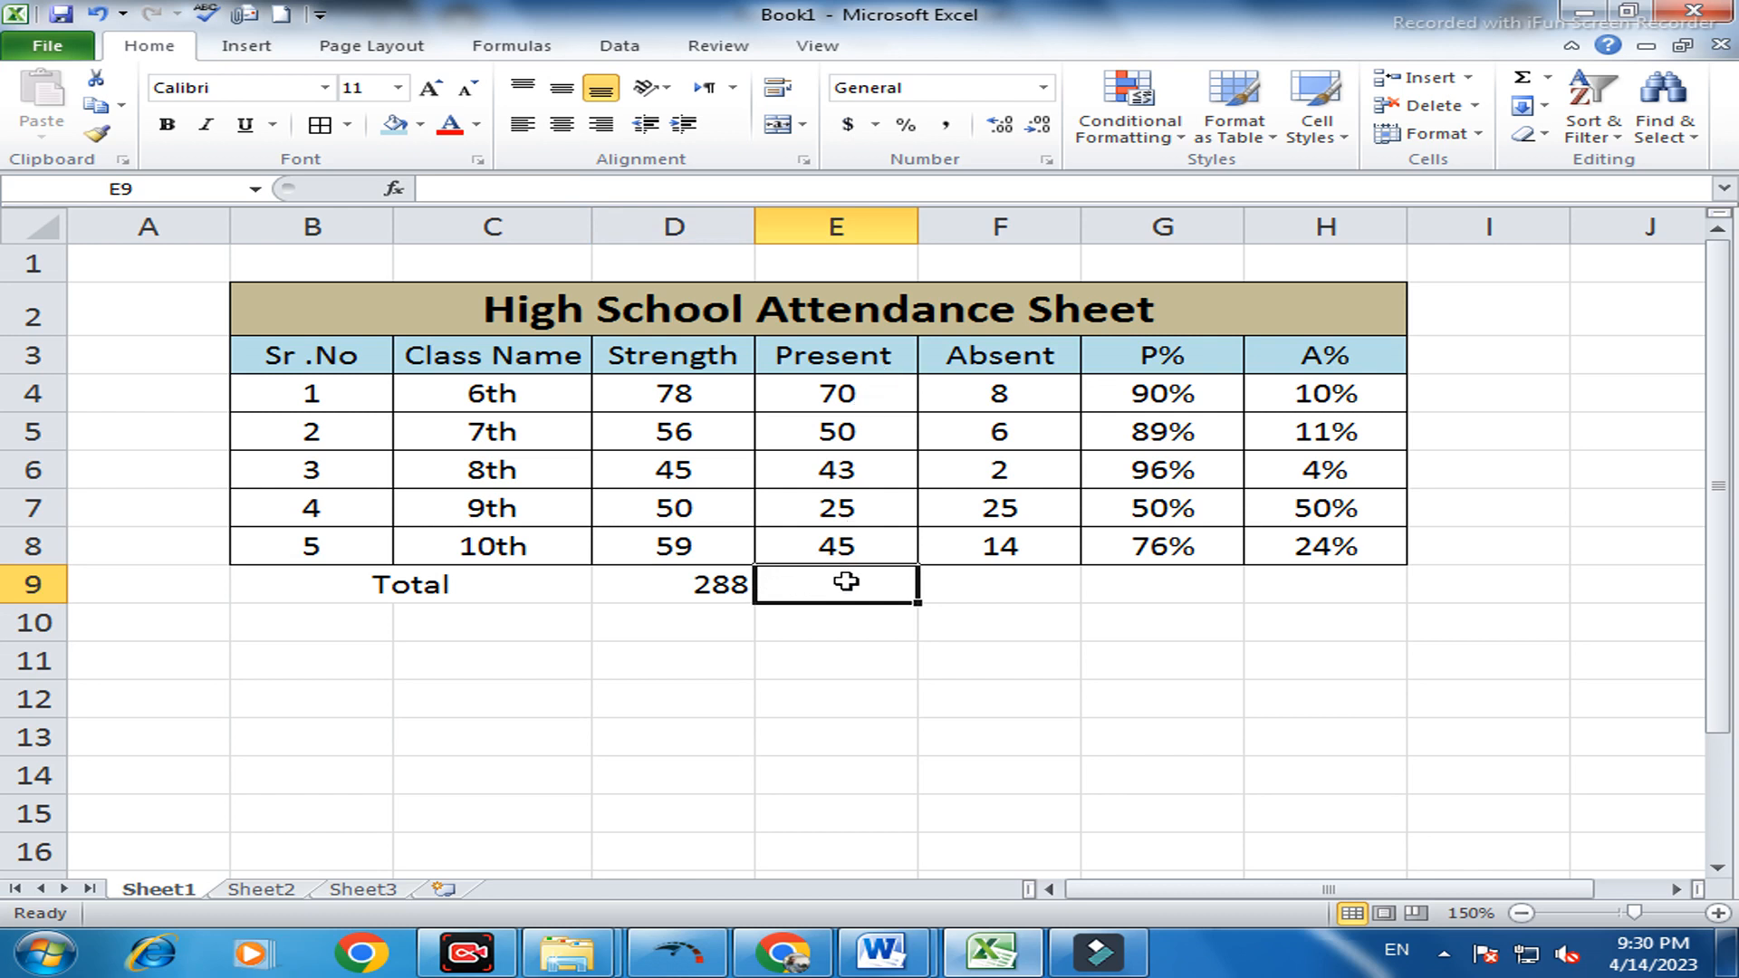
left_click(710, 591)
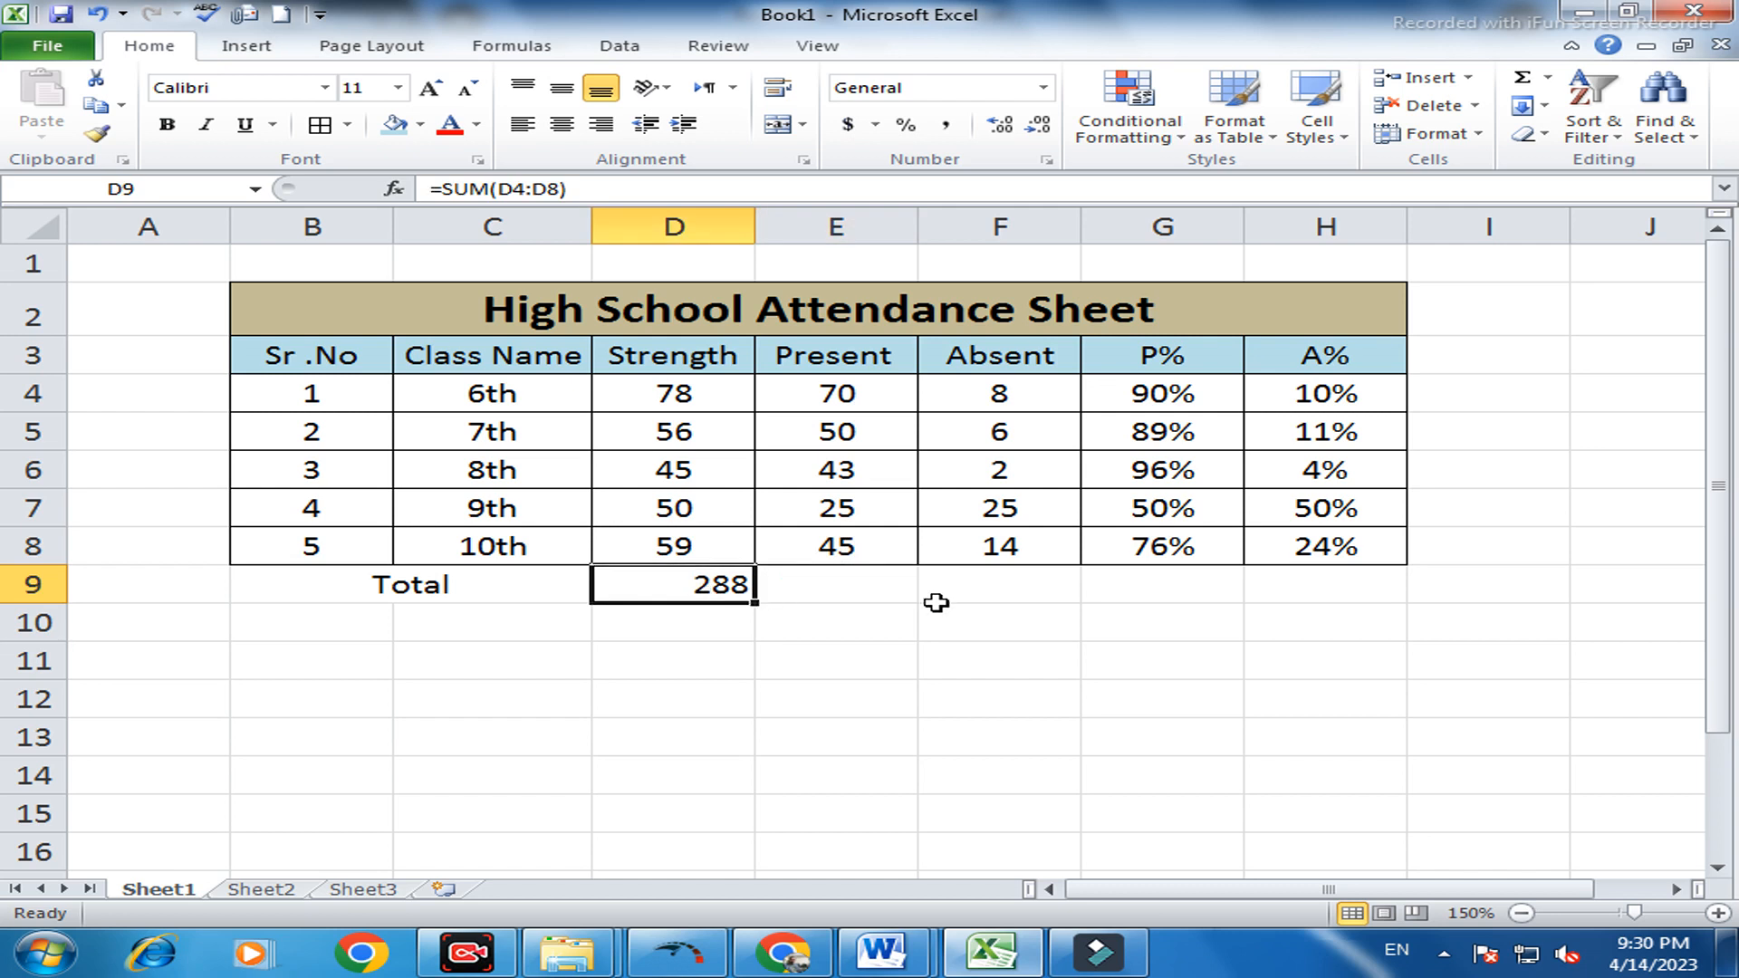
left_click(834, 594)
type("=sum")
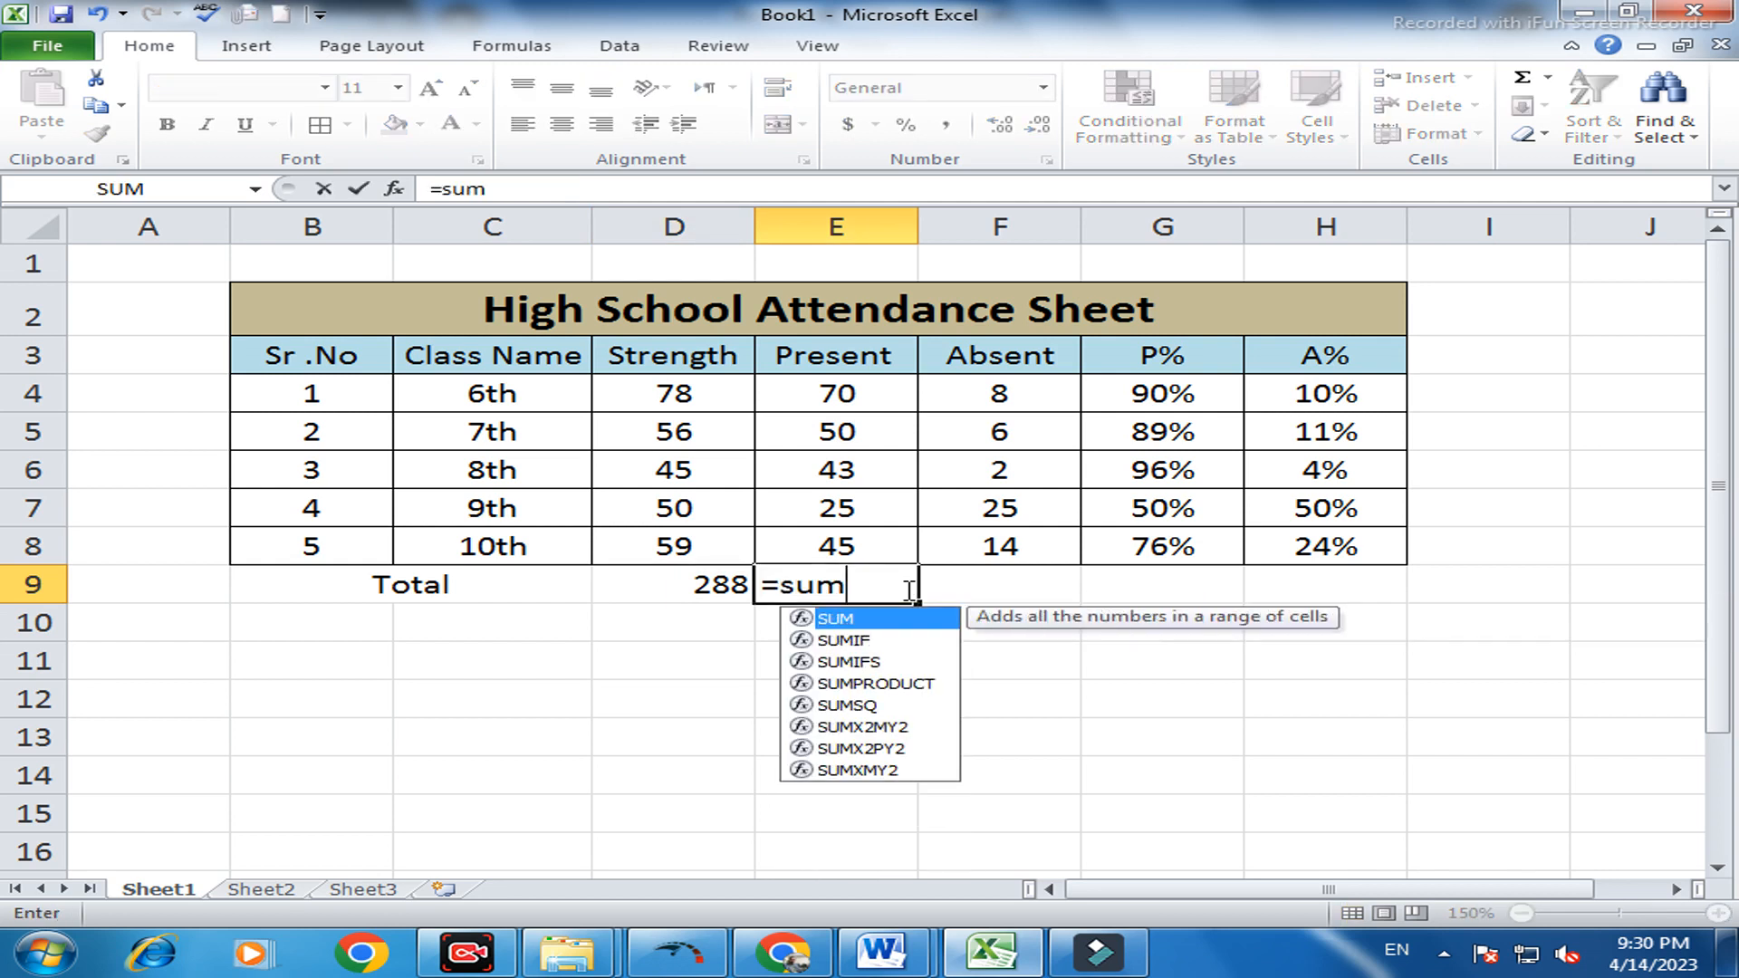
type("(")
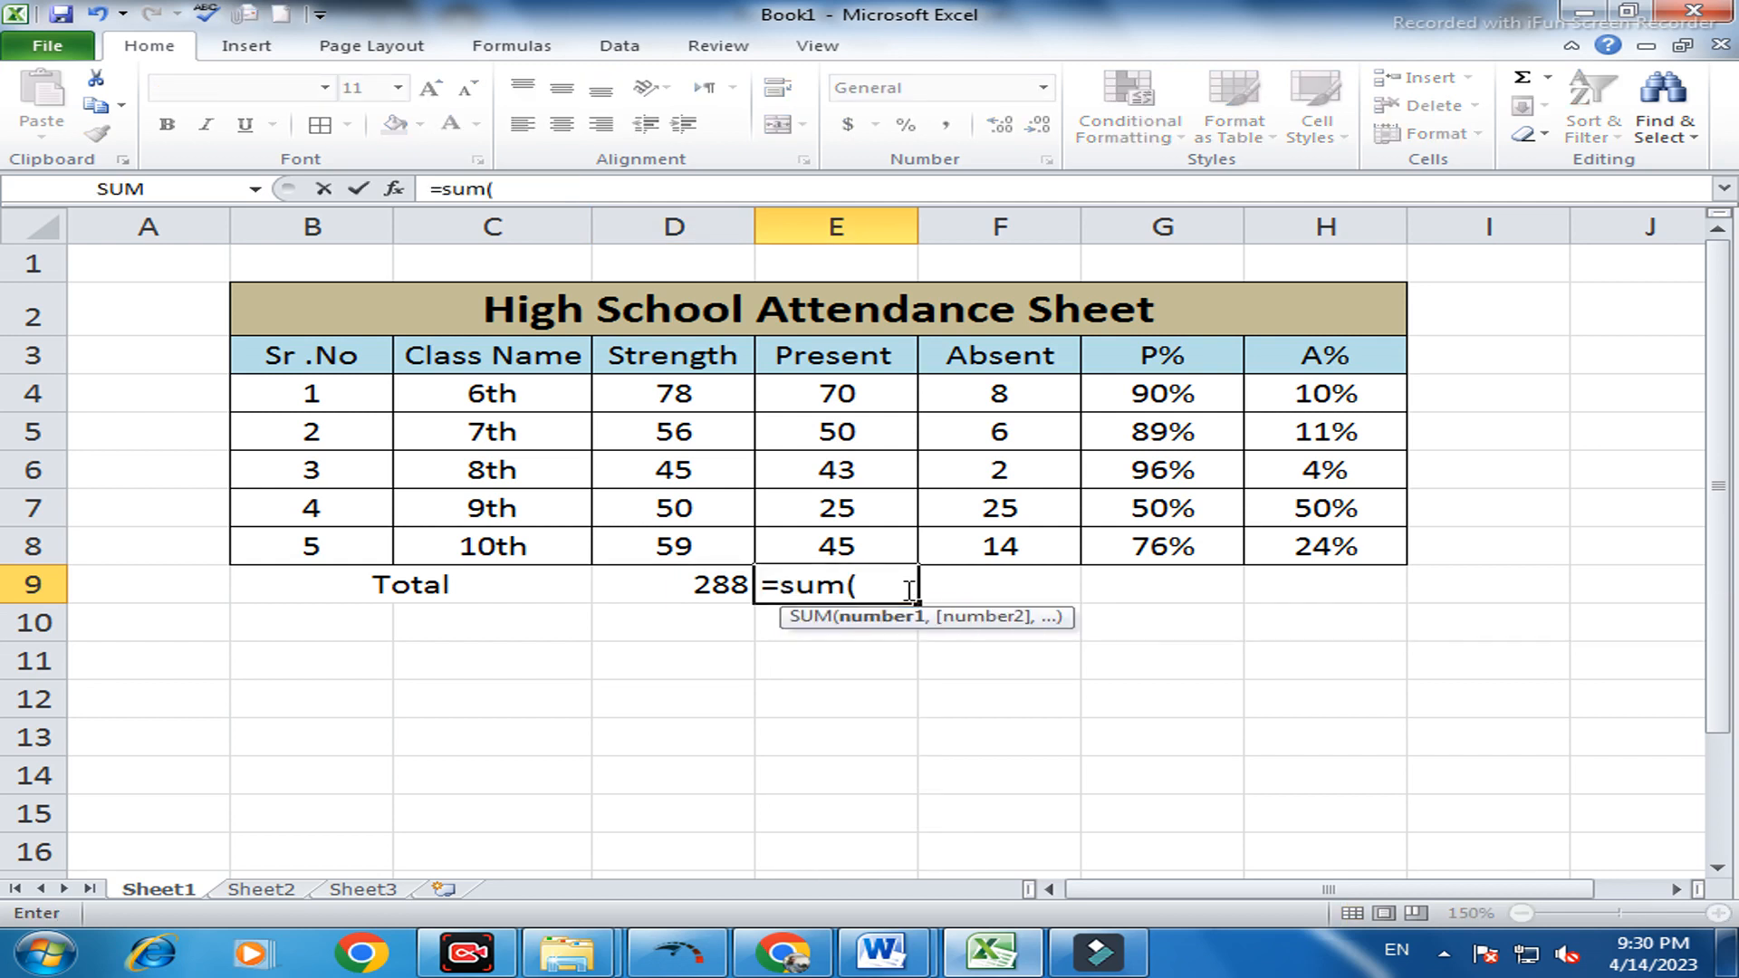
left_click_drag(899, 391, 894, 540)
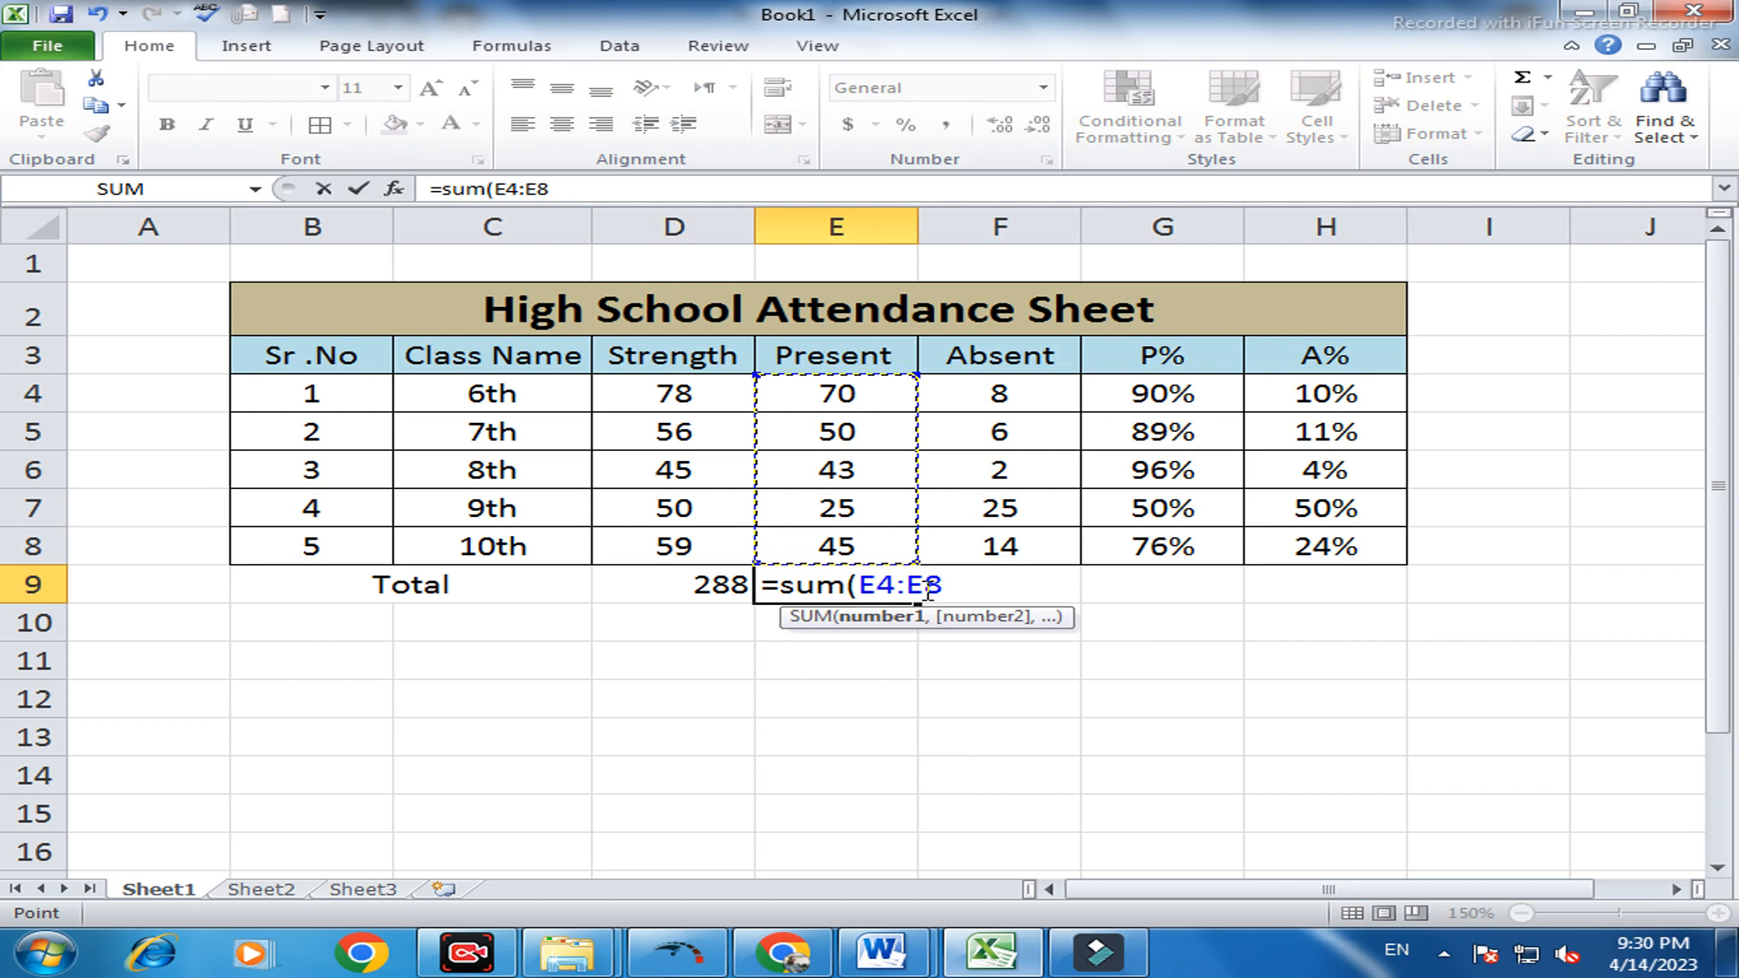
type(")")
key("Return")
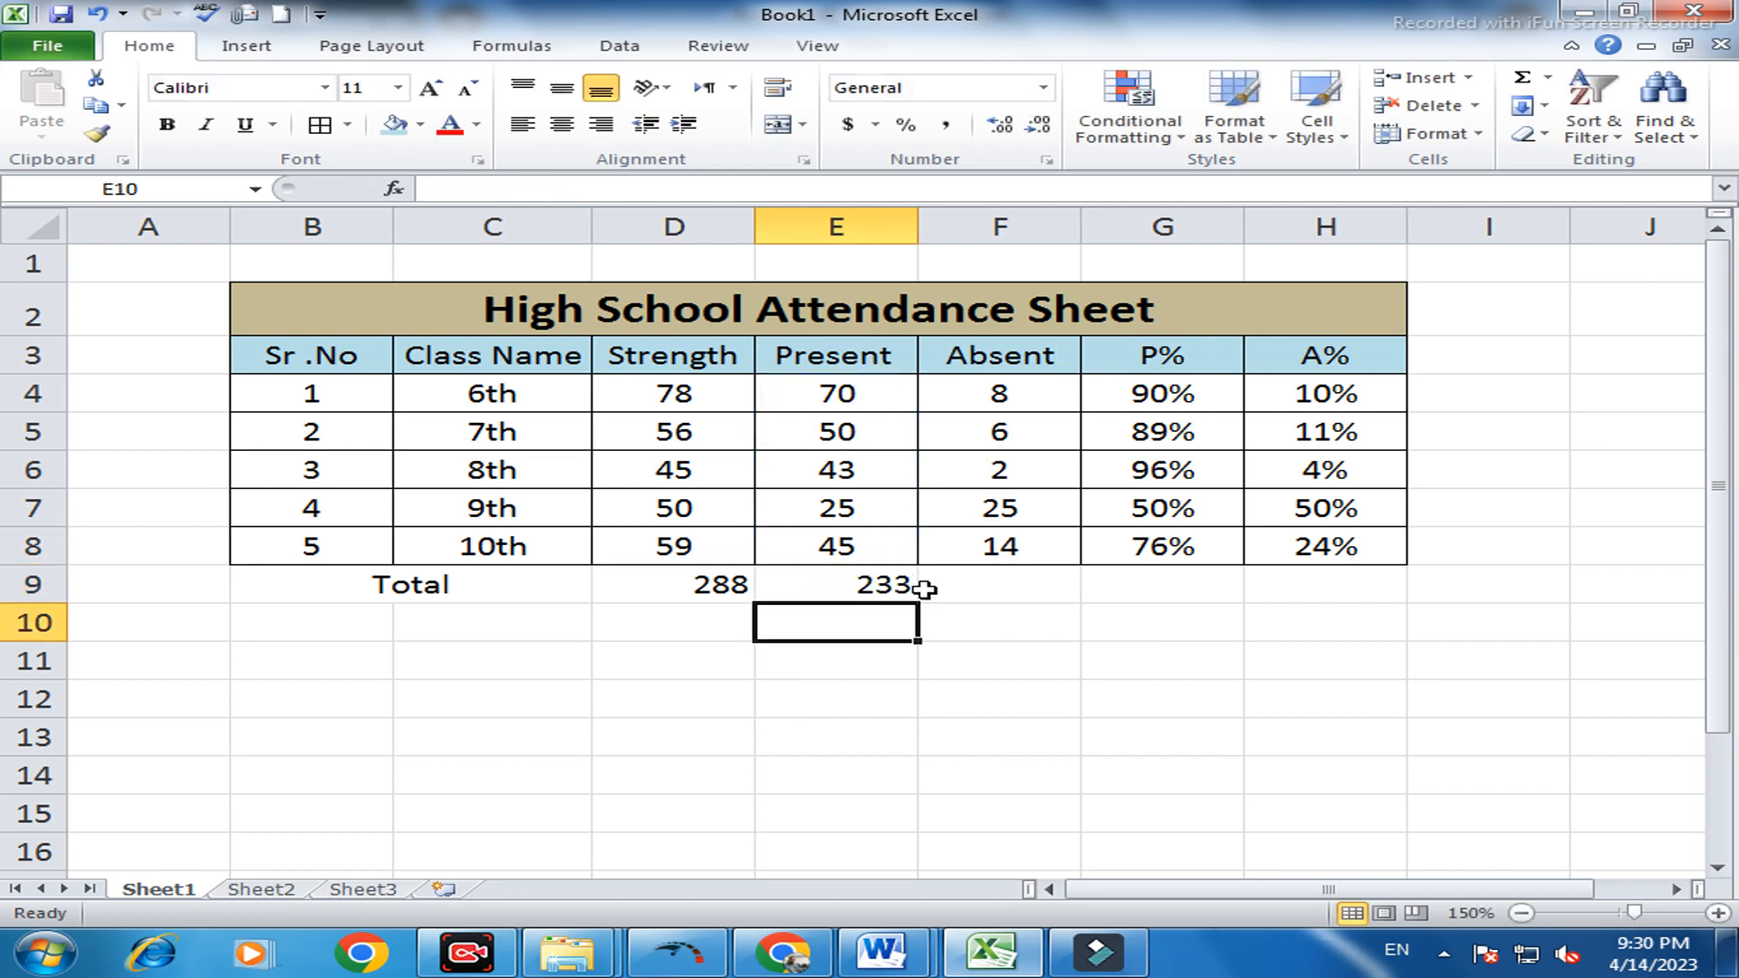
left_click(997, 590)
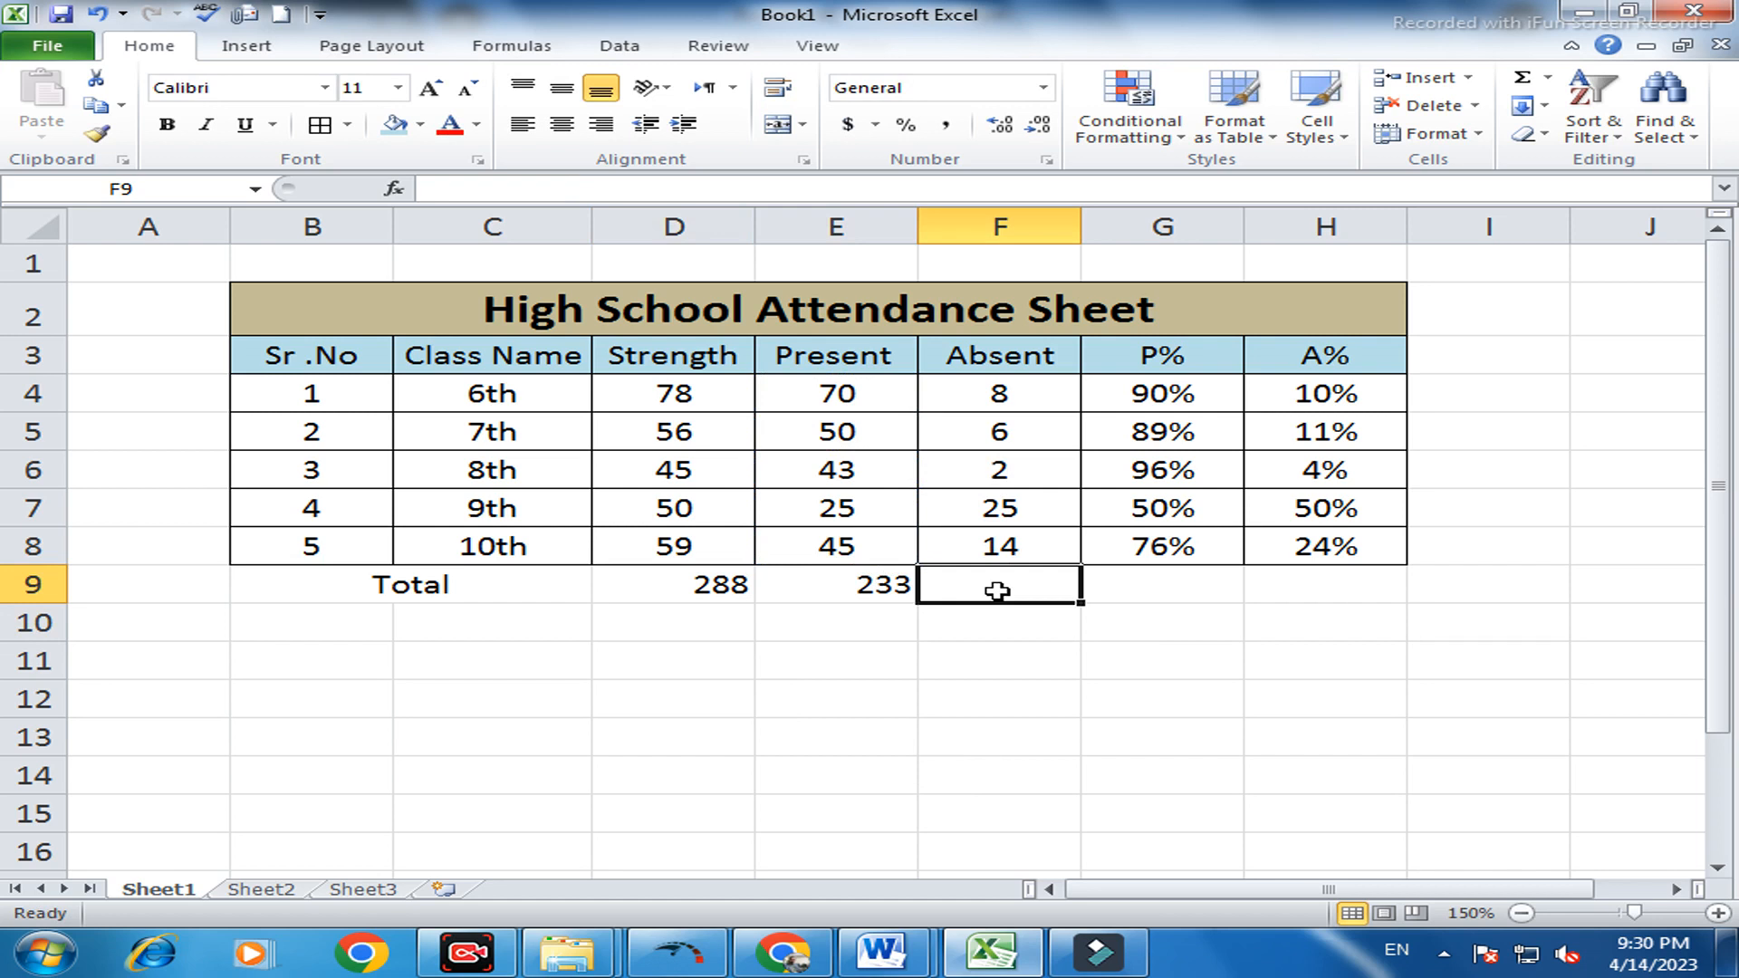
left_click(1174, 552)
left_click(1326, 551)
left_click(1014, 543)
left_click(1108, 544)
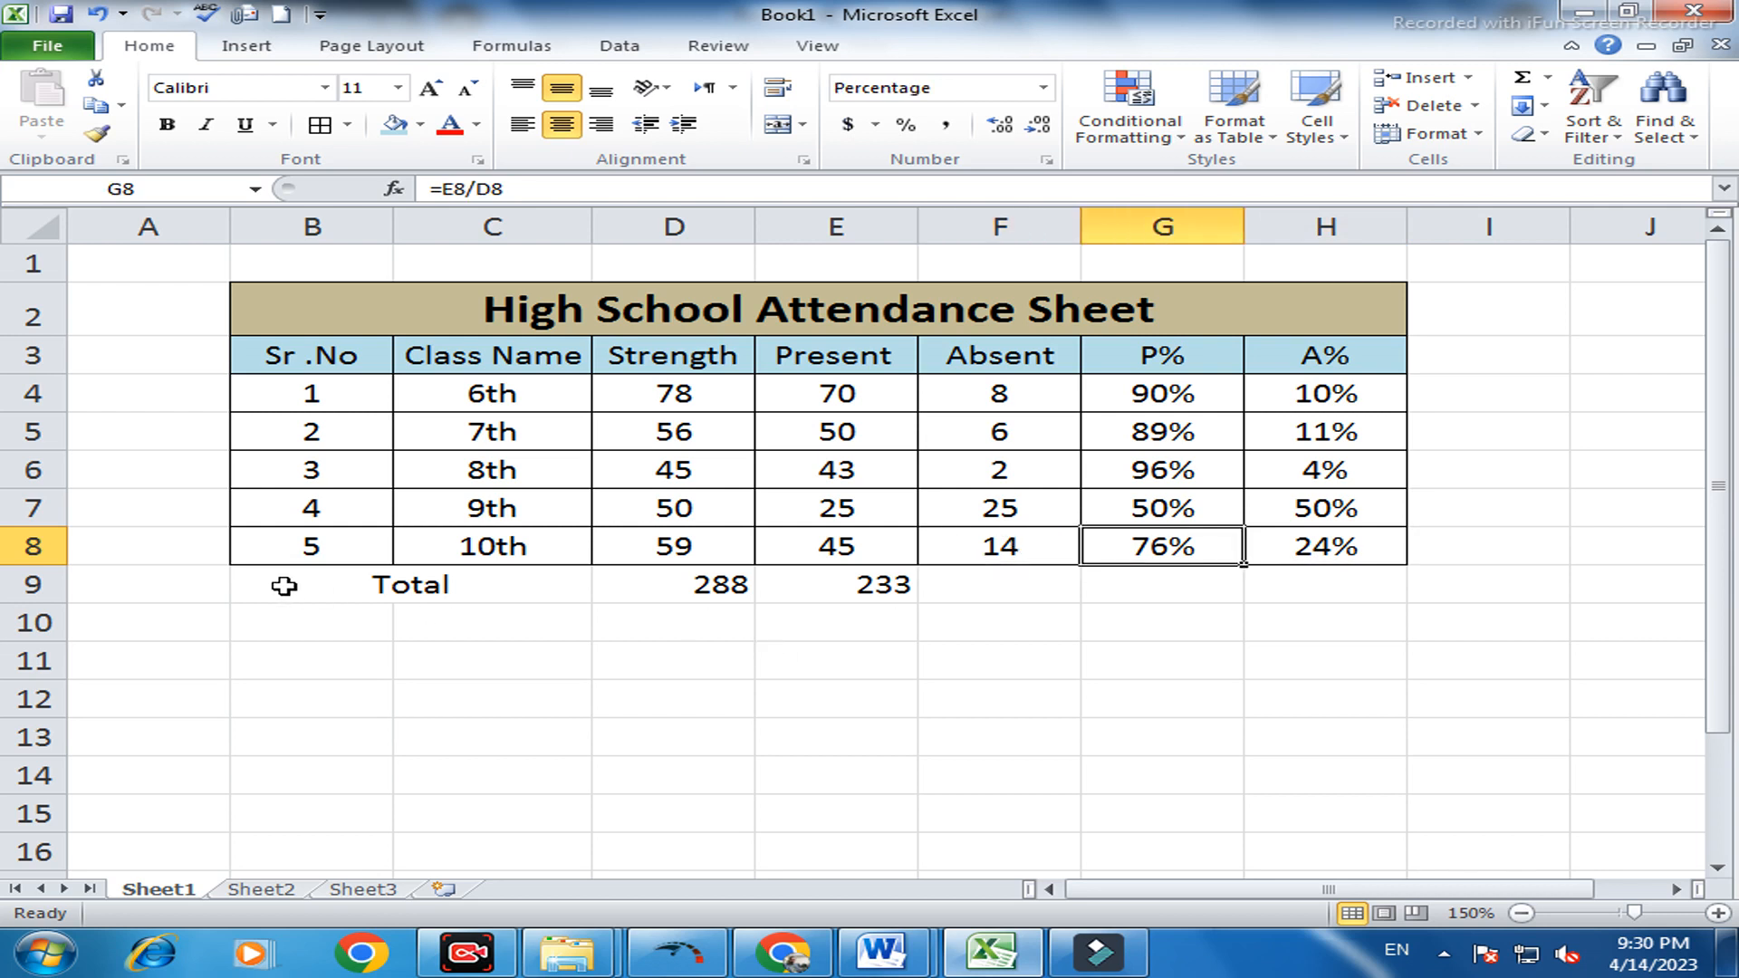
Add all borders to the Total row B9:H9 and center its contents vertically and horizontally
left_click_drag(284, 585, 1285, 594)
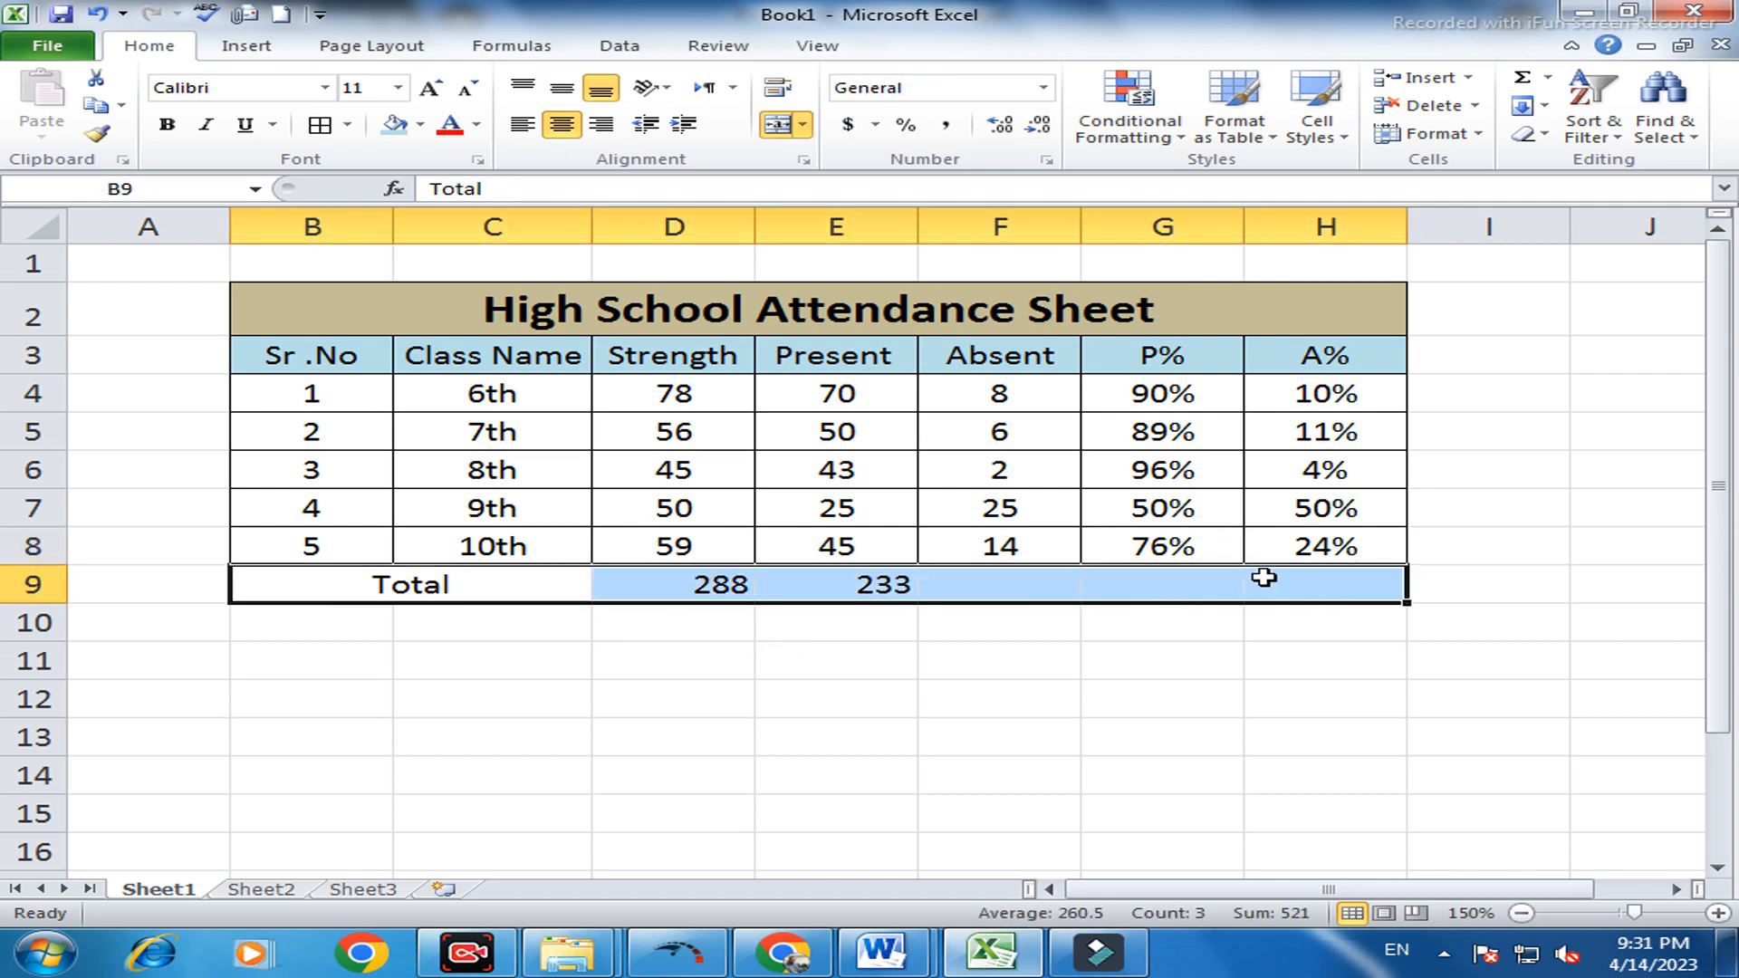
left_click(319, 124)
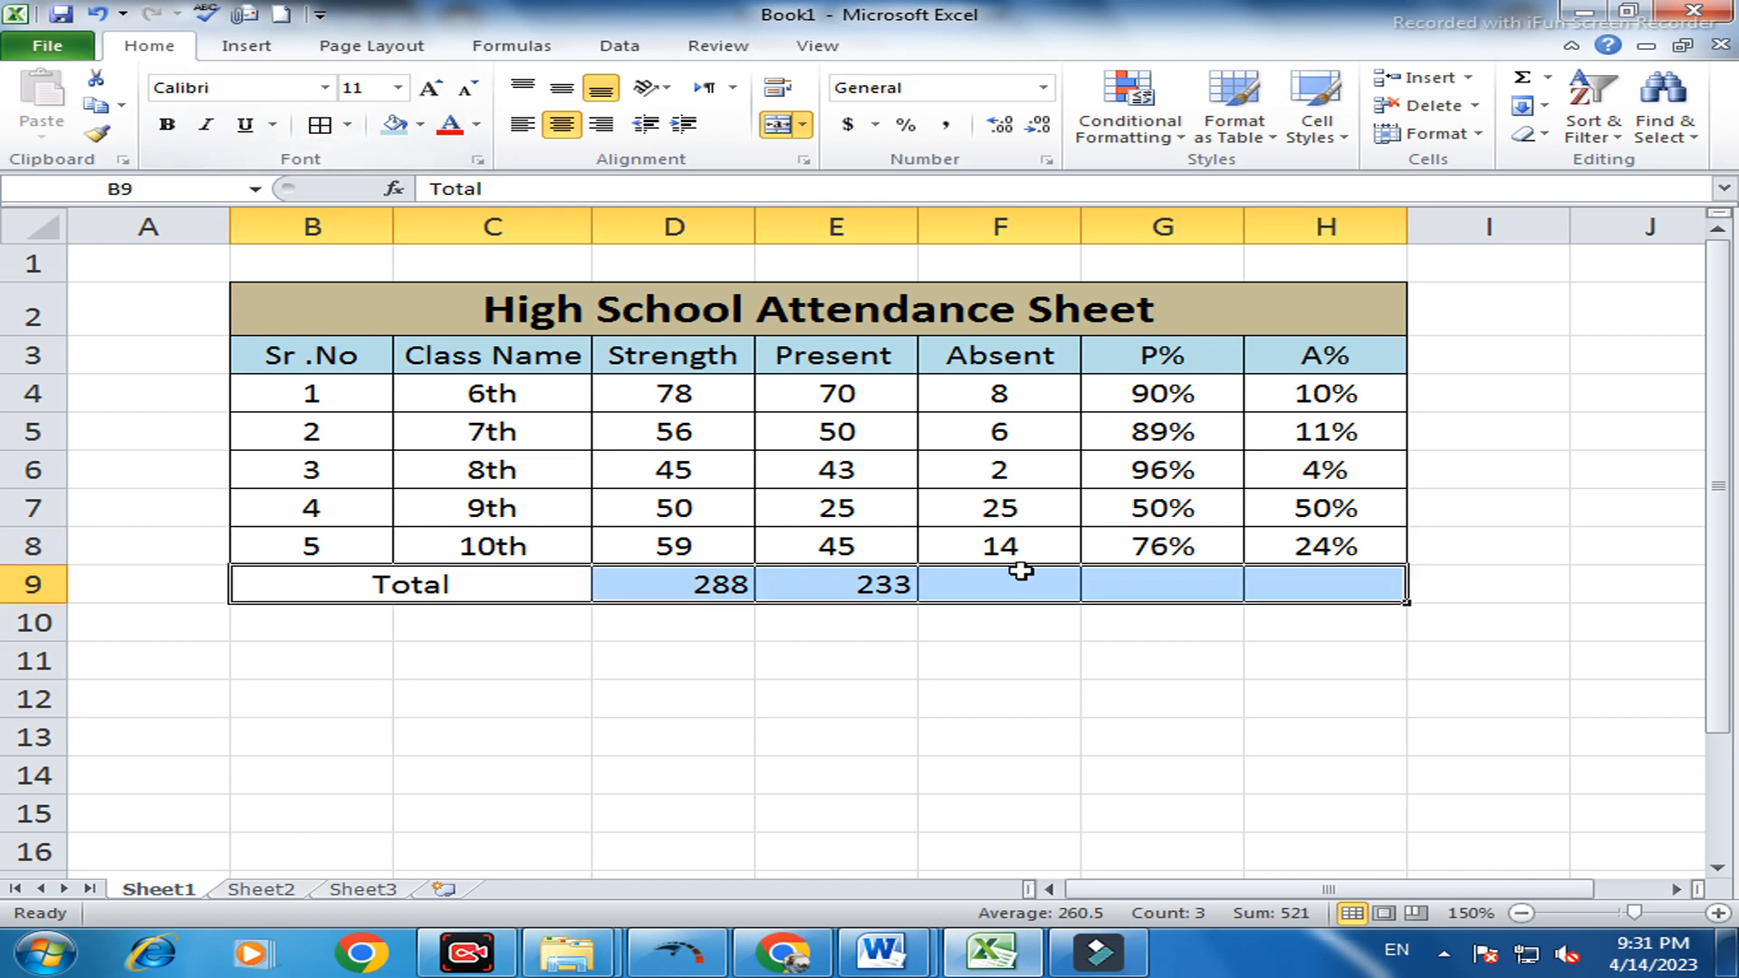
left_click(561, 88)
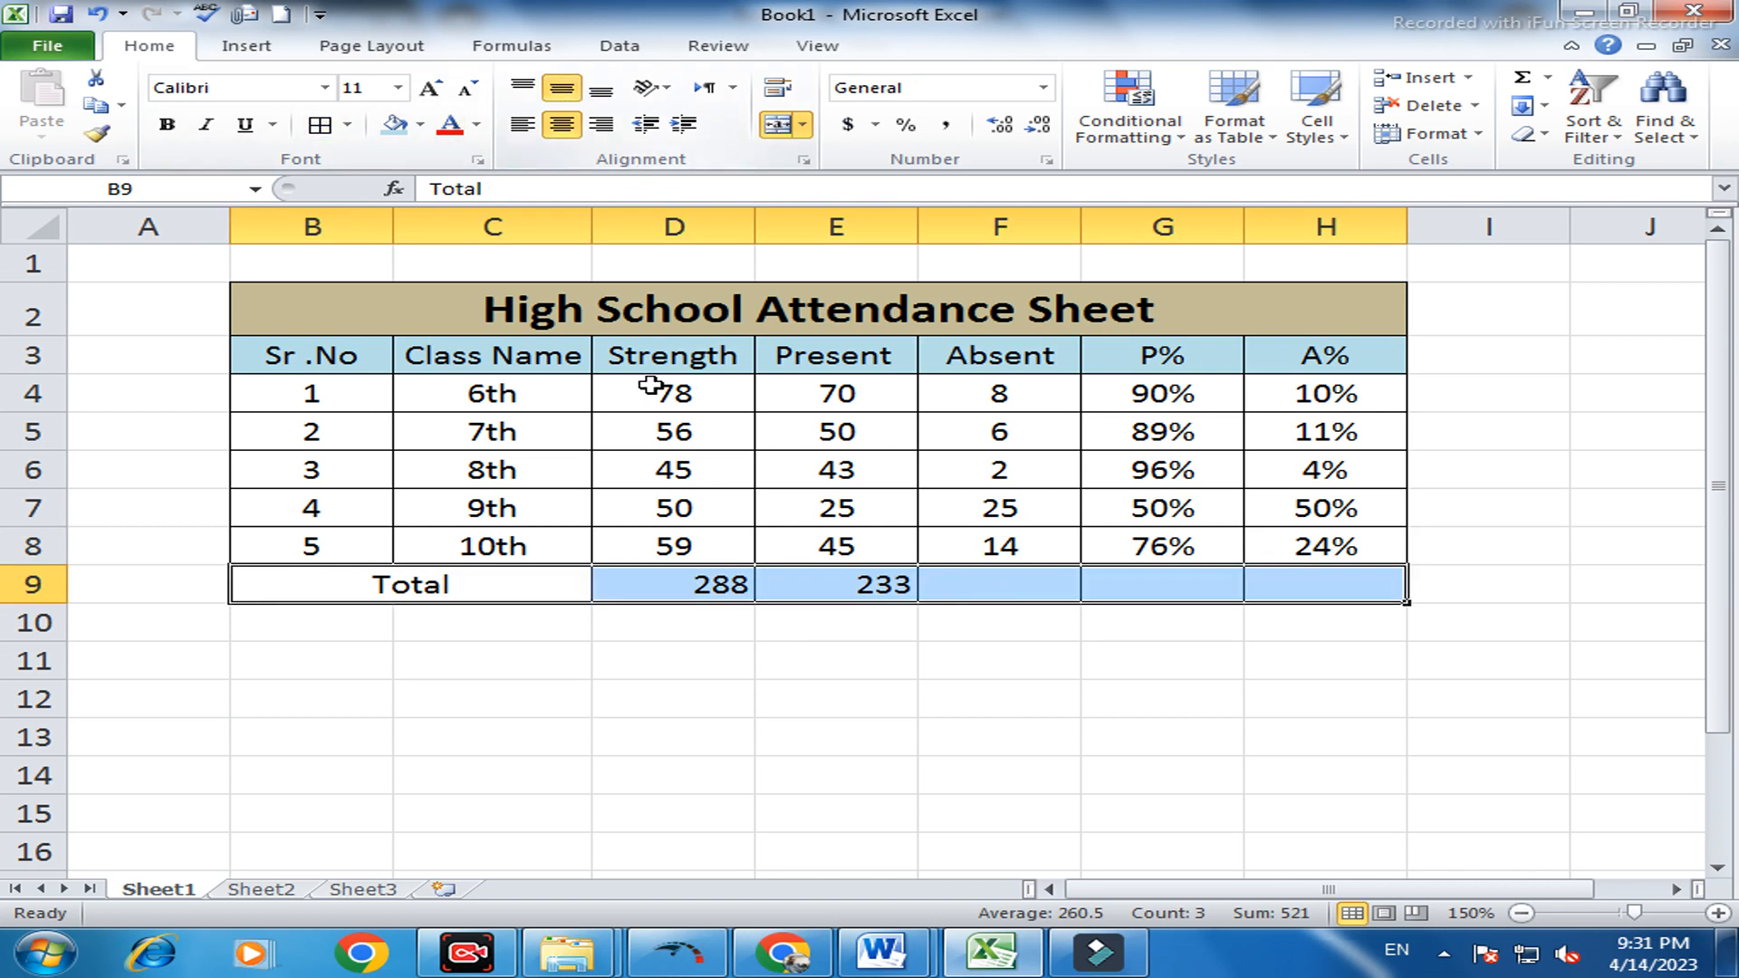
left_click(563, 124)
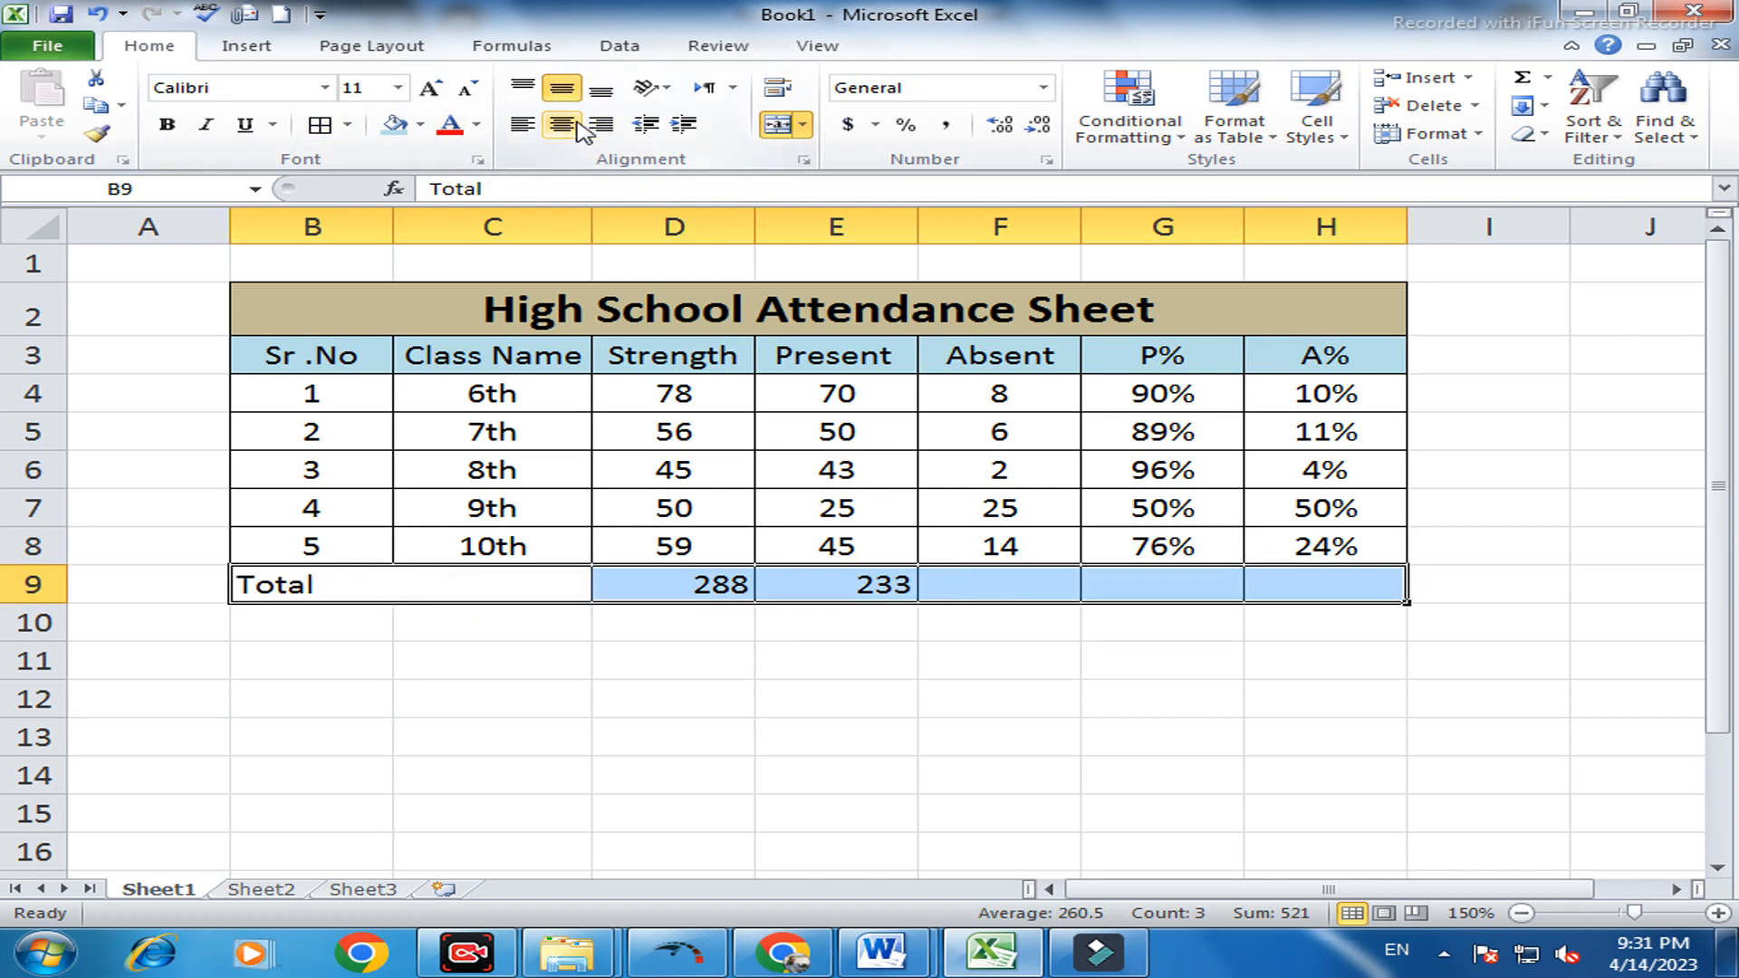
left_click(563, 124)
Calculate the total absentees in F9 with the formula =D9-E9
left_click(1007, 586)
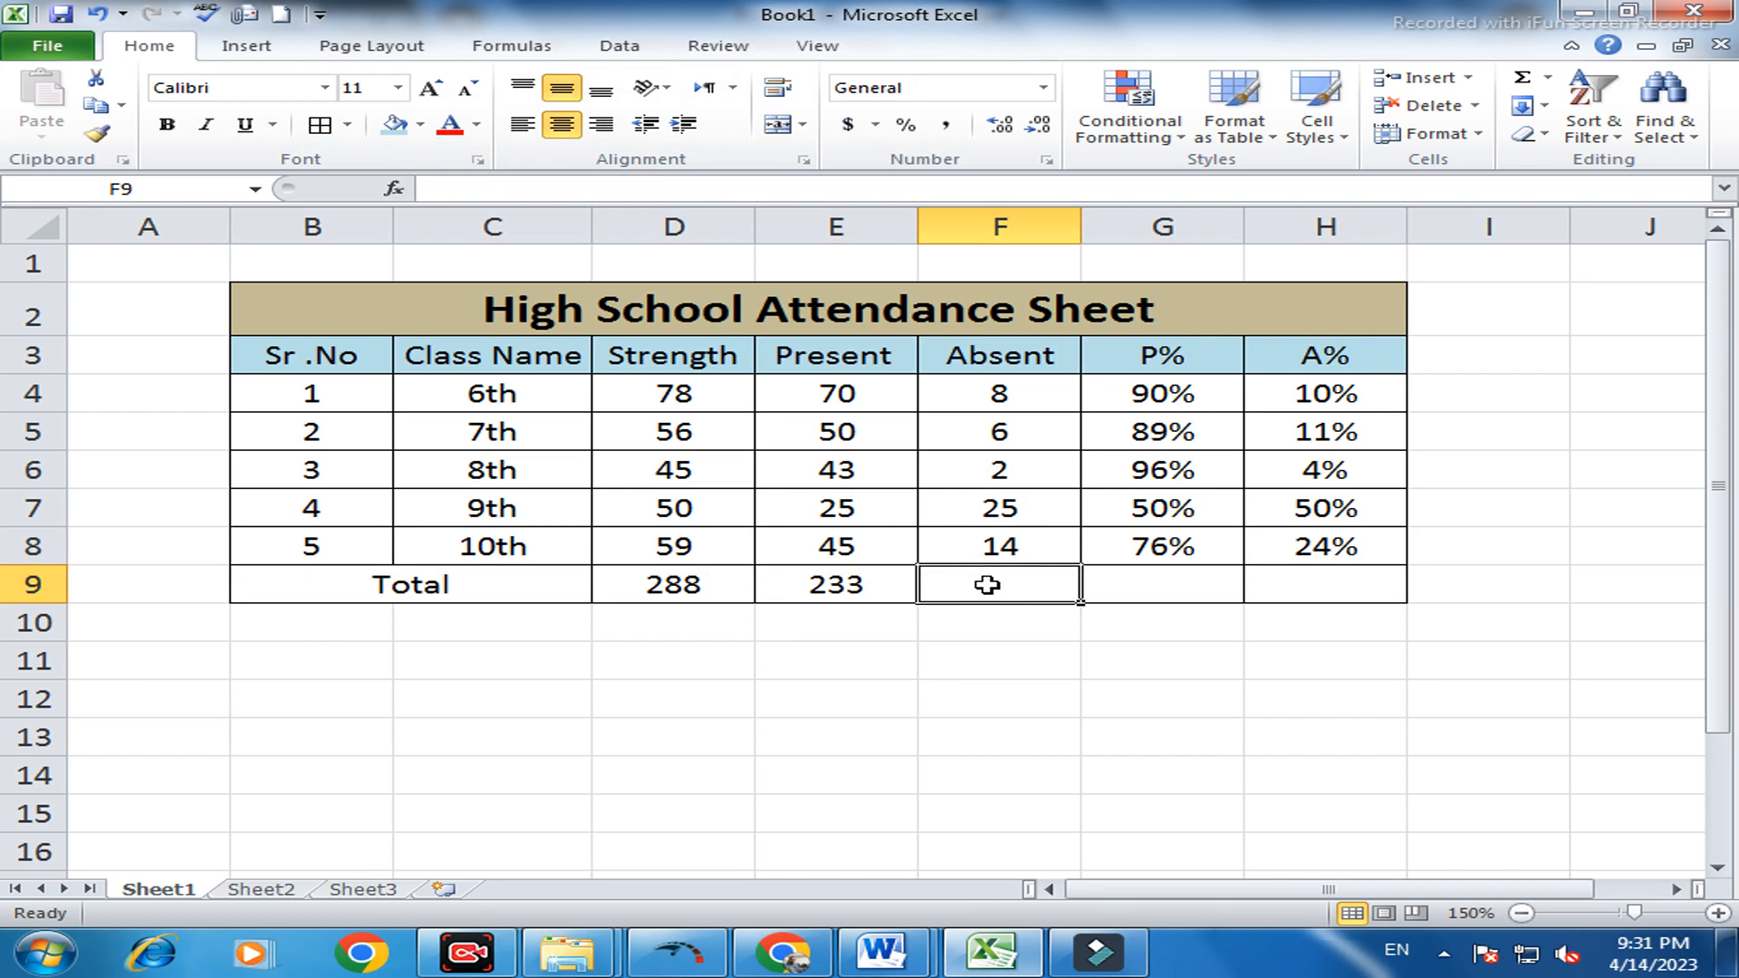
type("=")
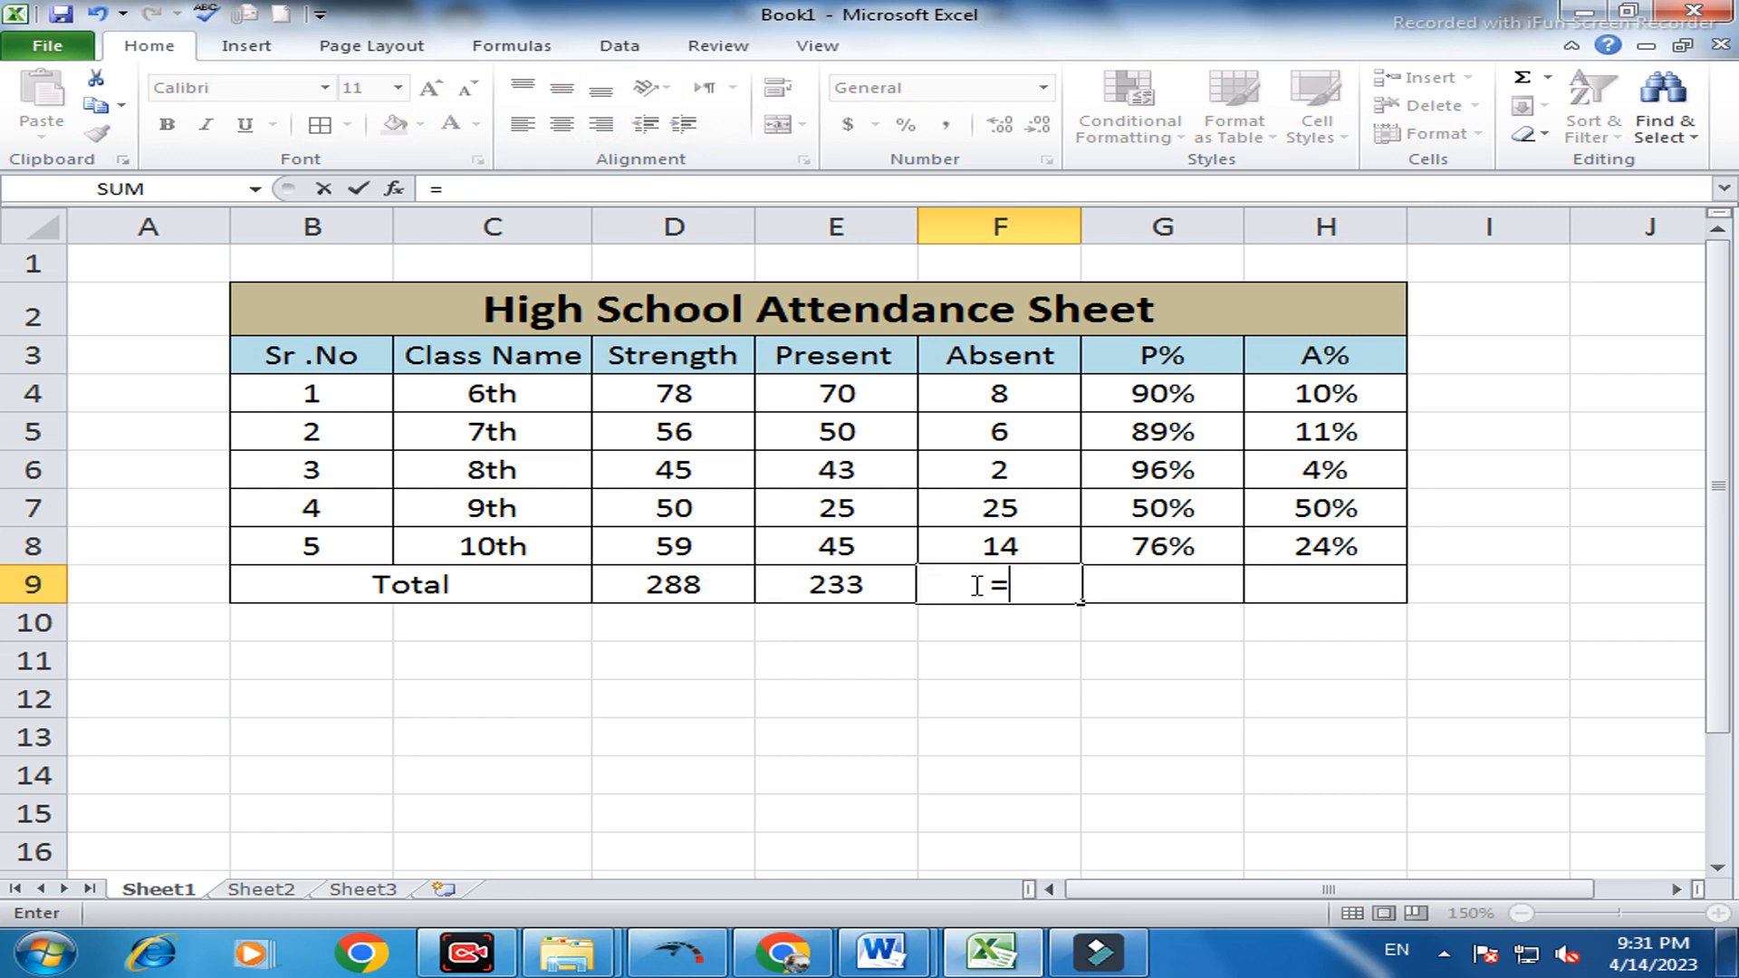
left_click(648, 594)
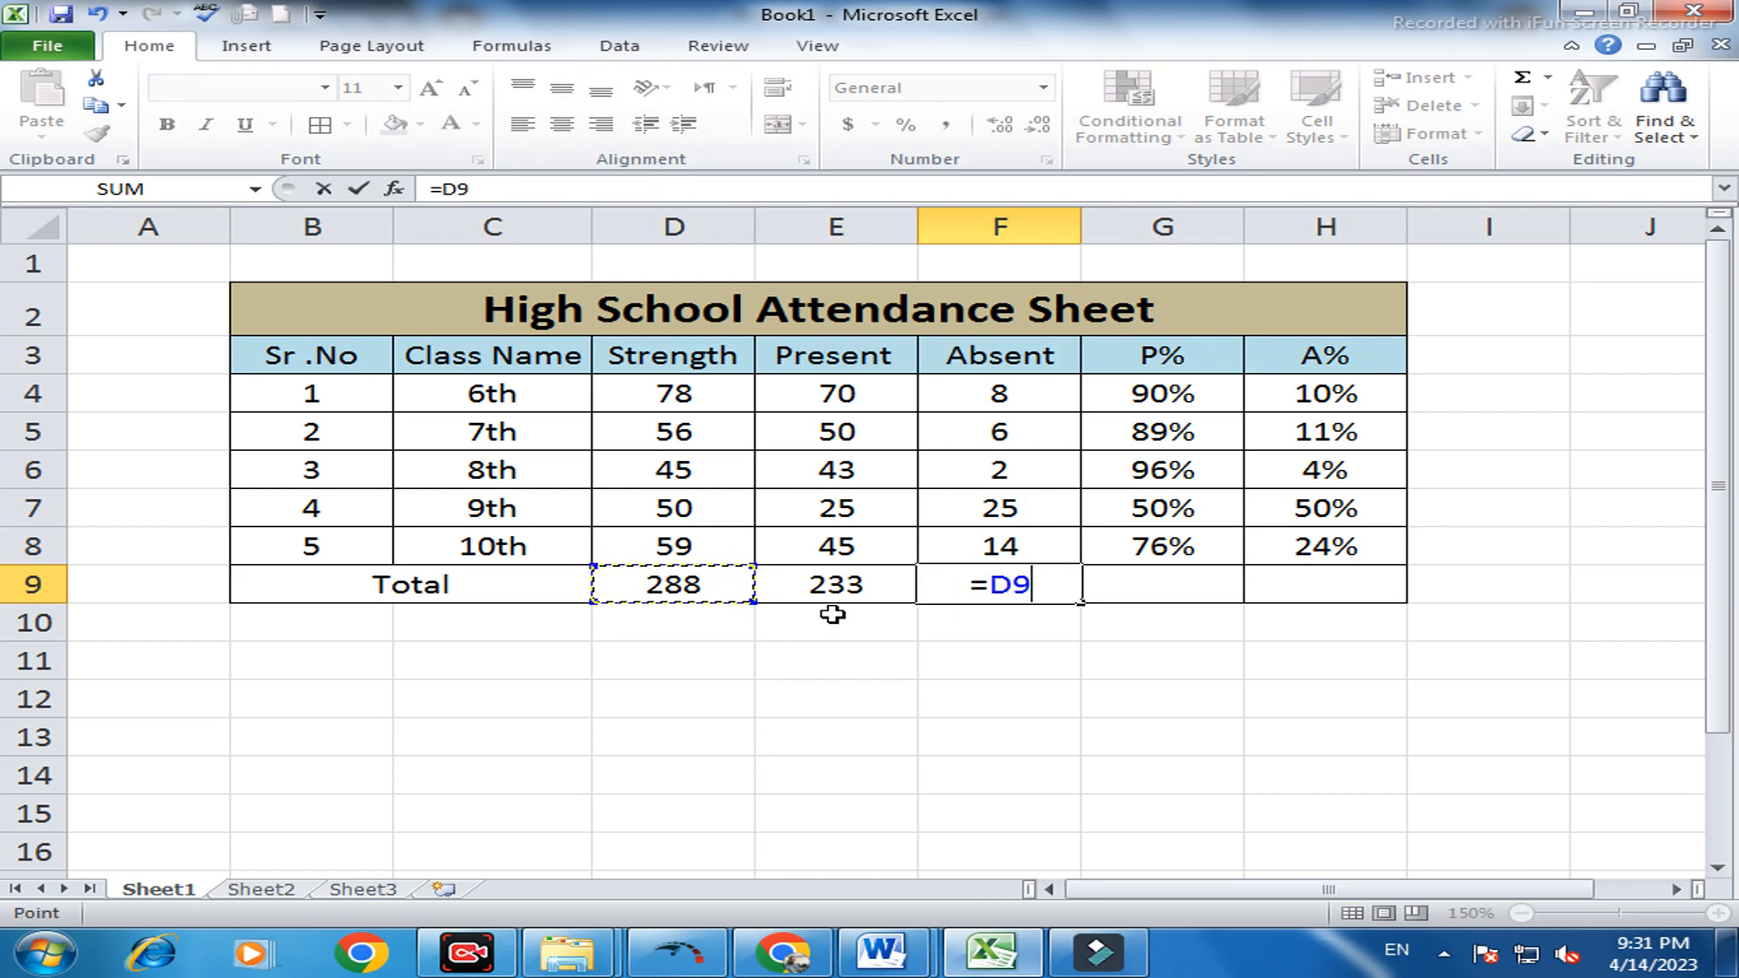
type("-")
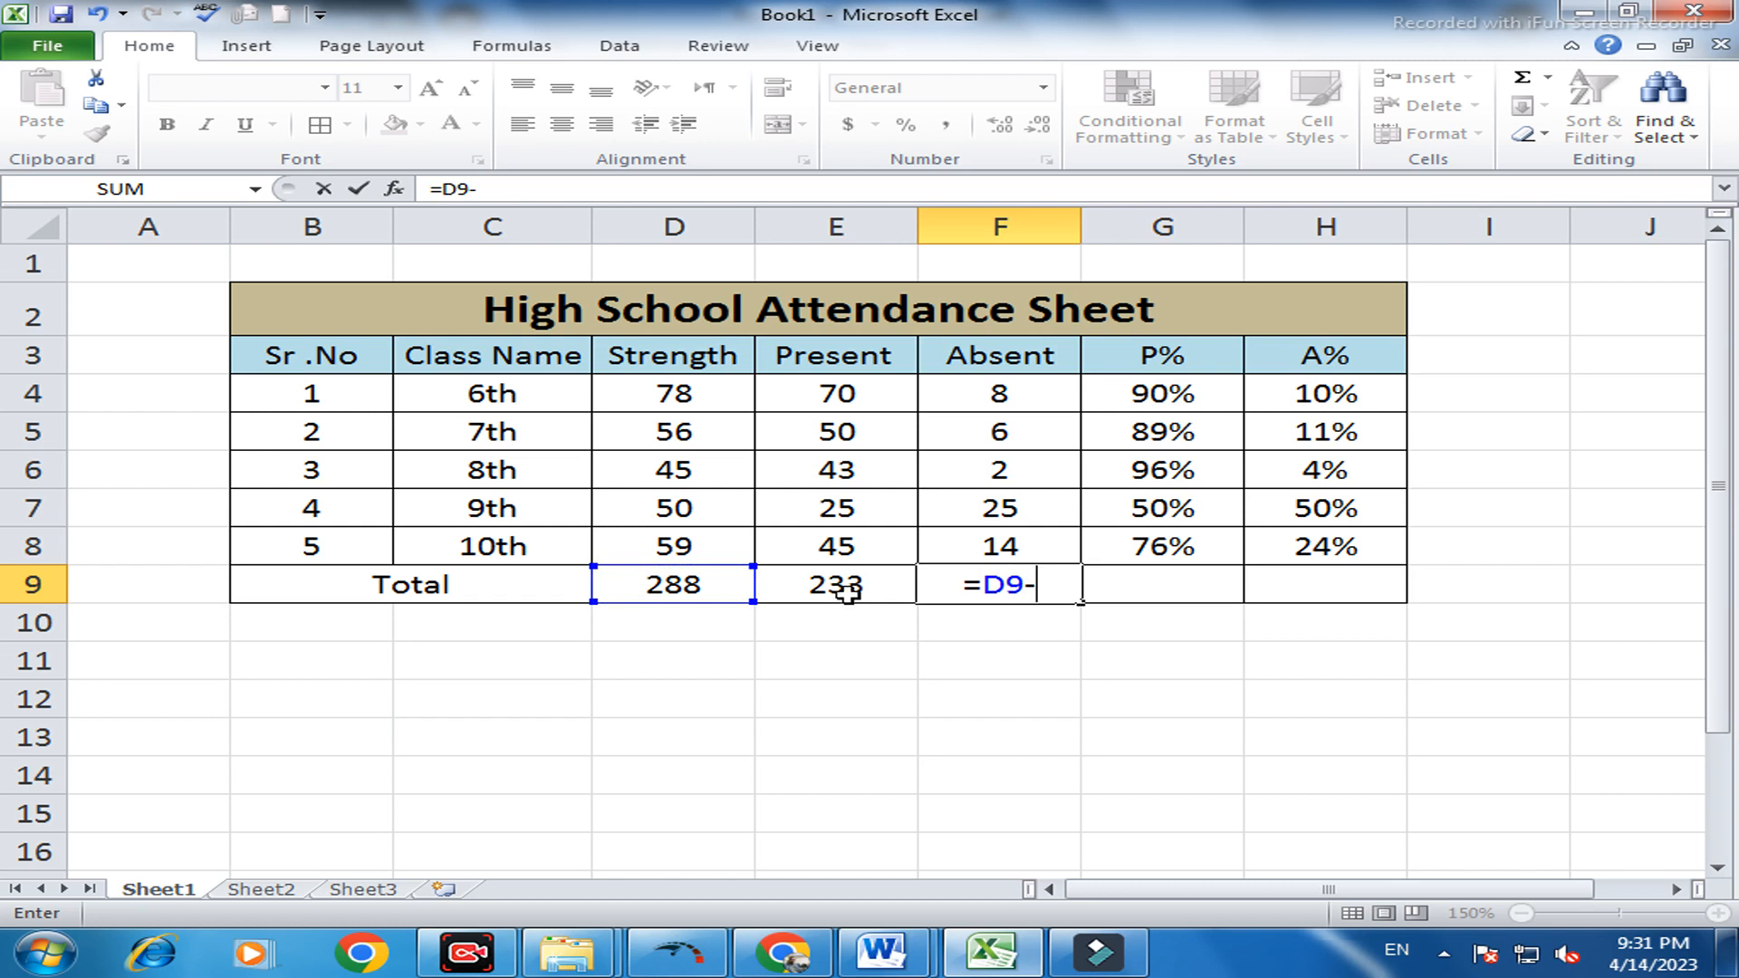
left_click(847, 594)
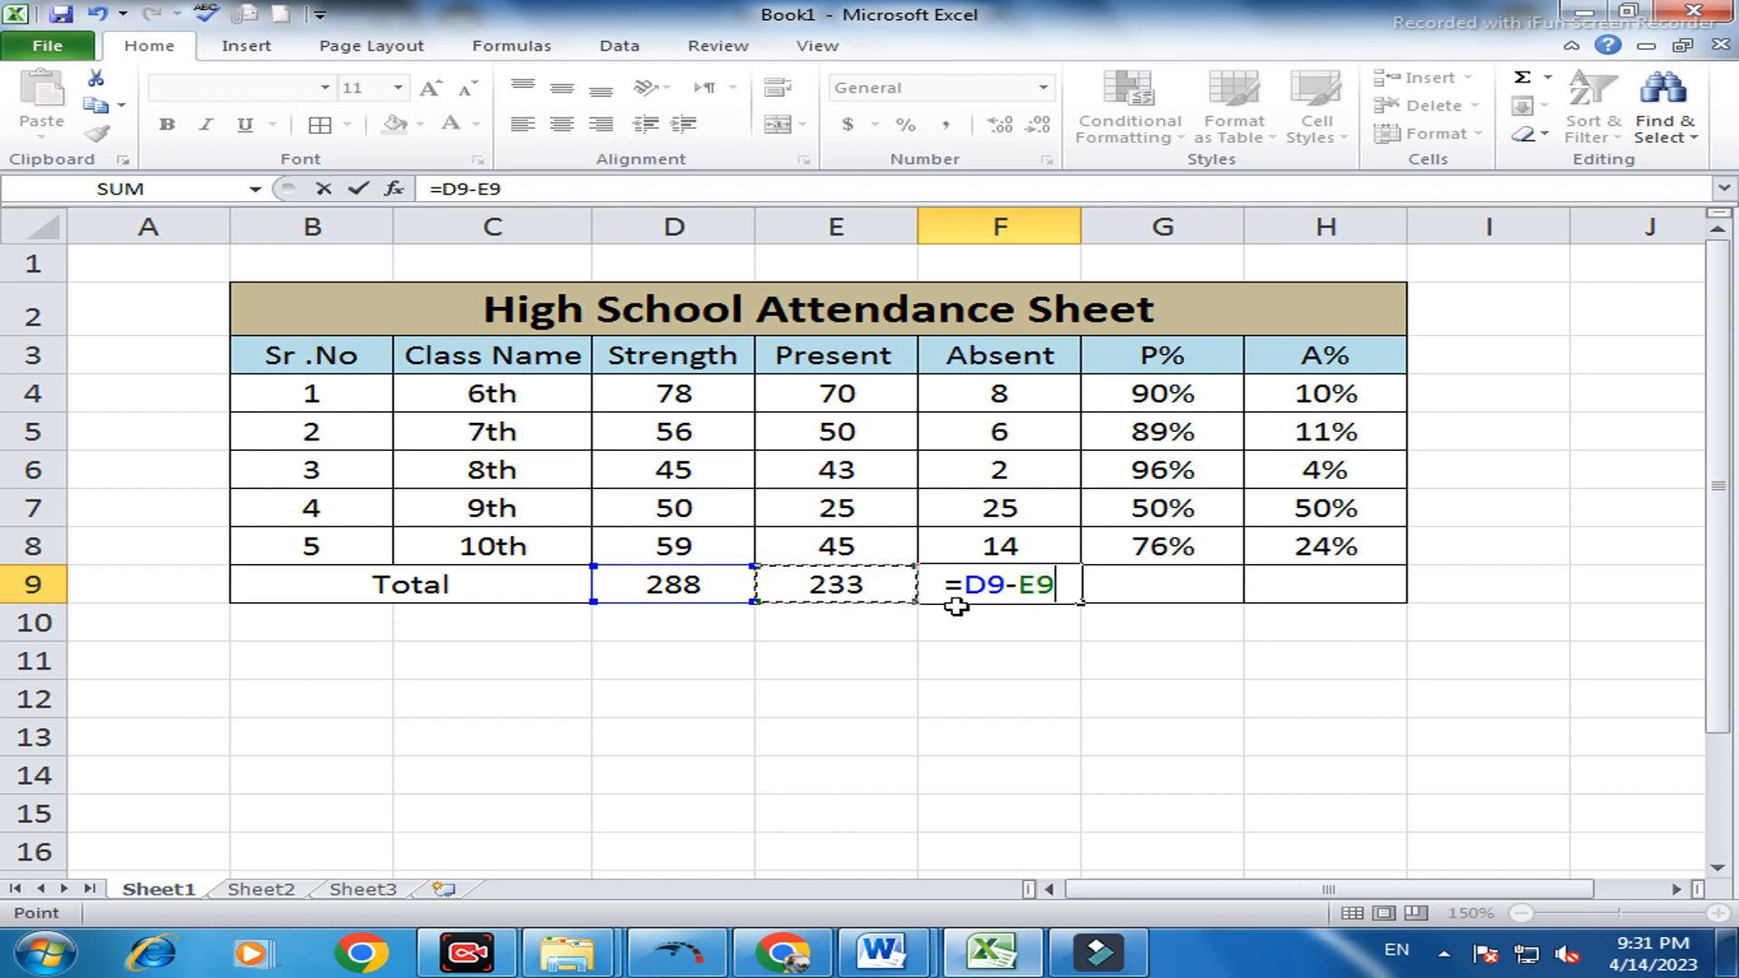
key("Return")
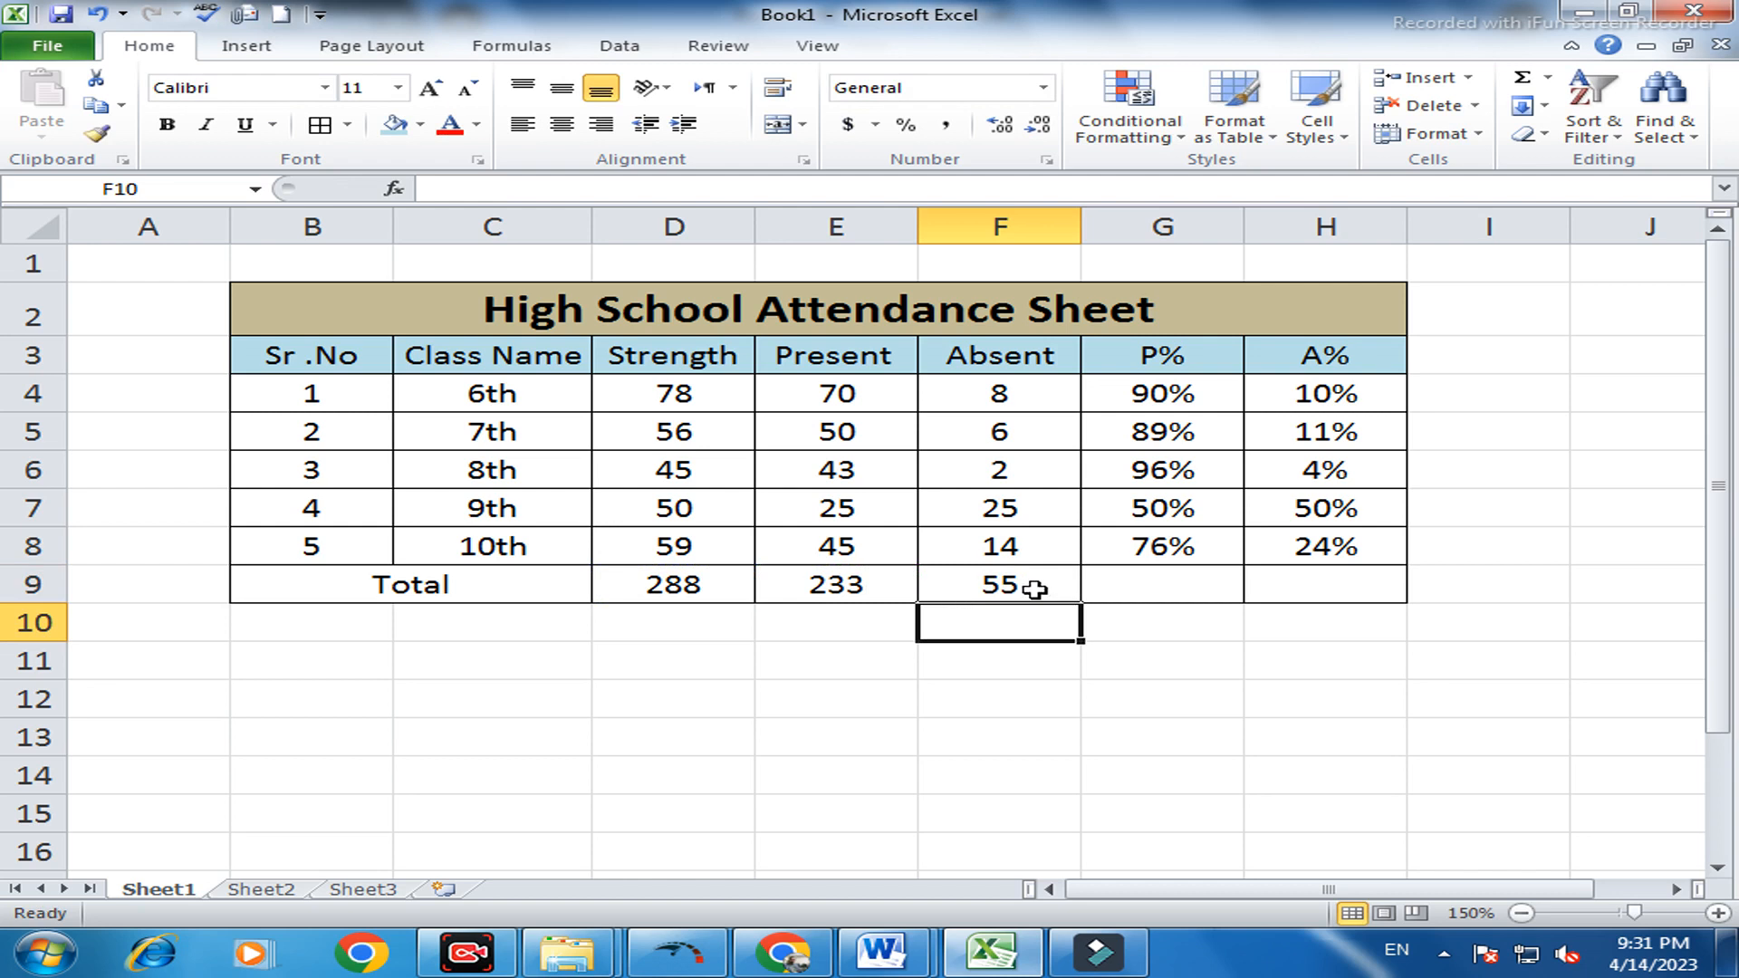
Extend the P% and A% formulas from G8 and H8 down into the Total row cells G9 and H9
left_click(1137, 580)
left_click(1218, 536)
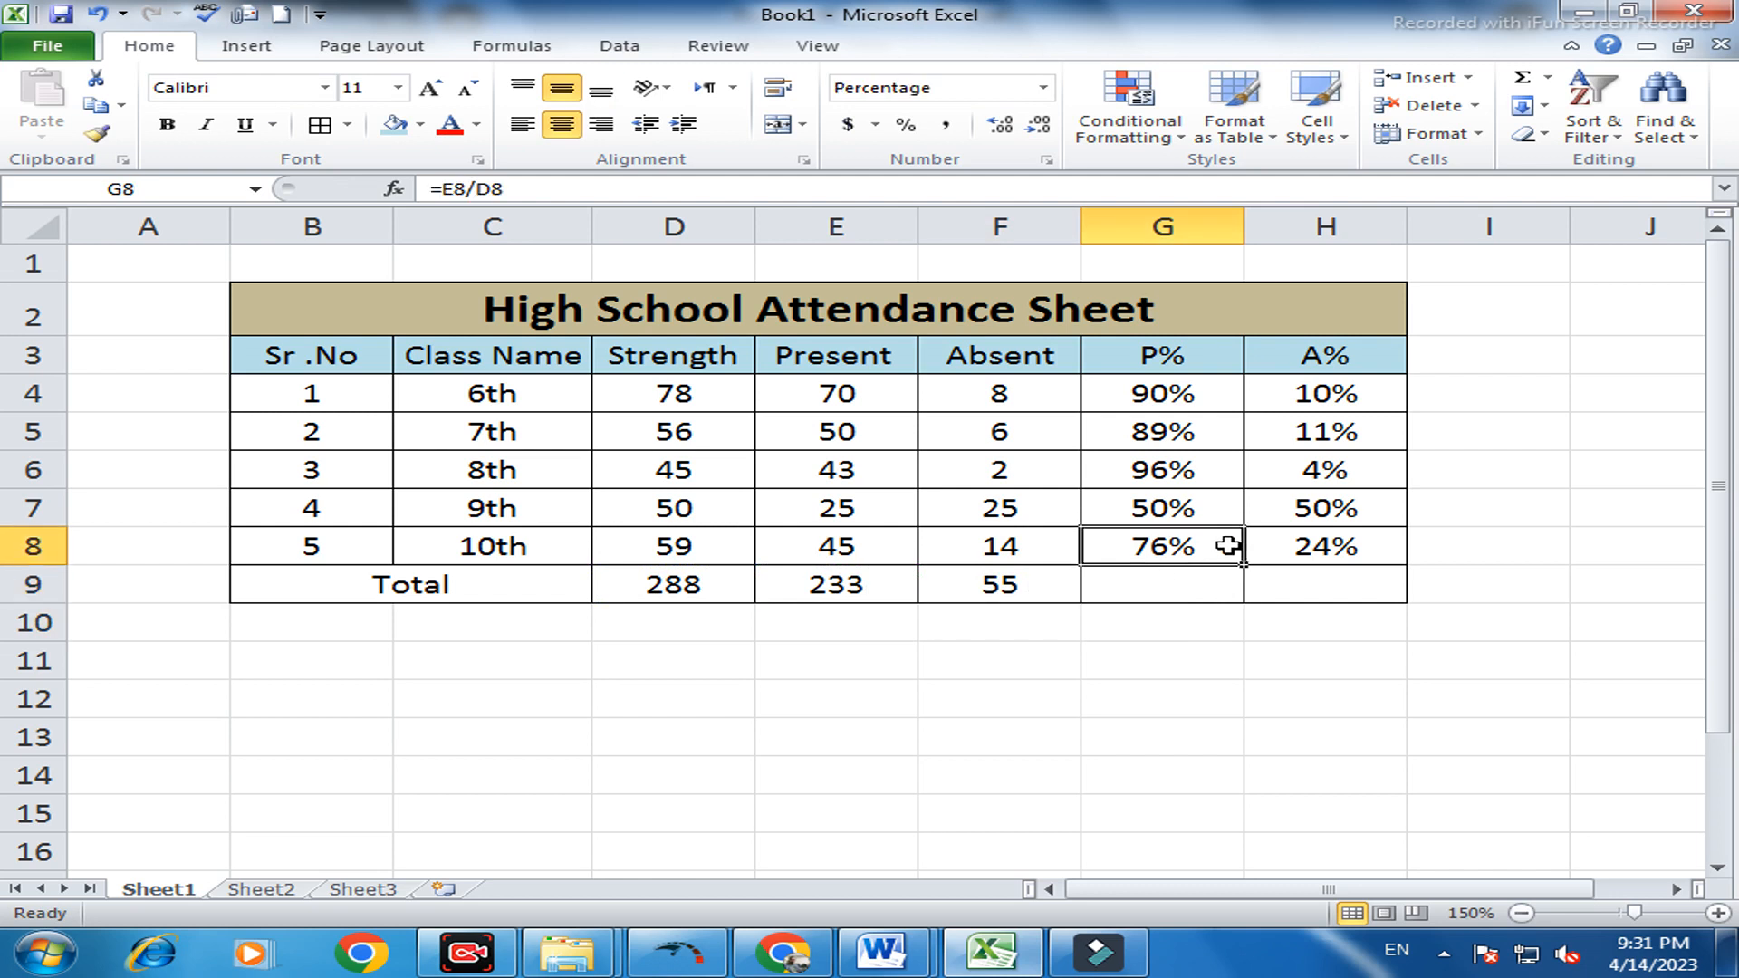
left_click_drag(1242, 563, 1242, 594)
left_click(1375, 549)
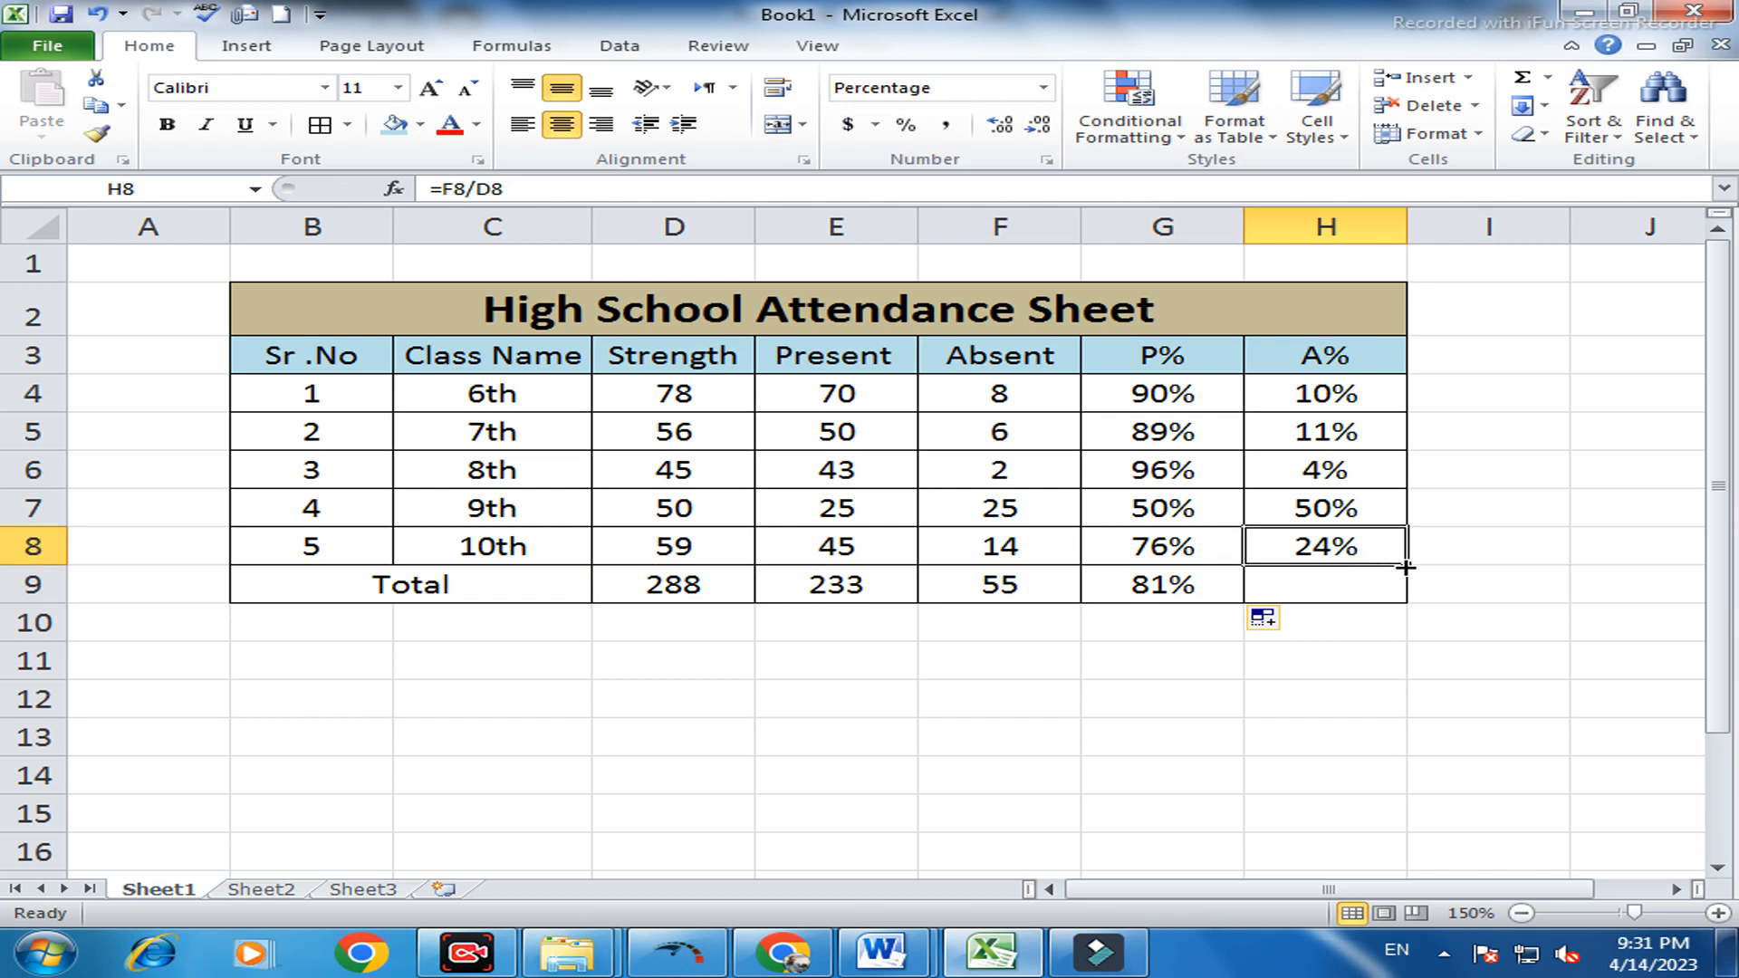
left_click_drag(1404, 567, 1404, 567)
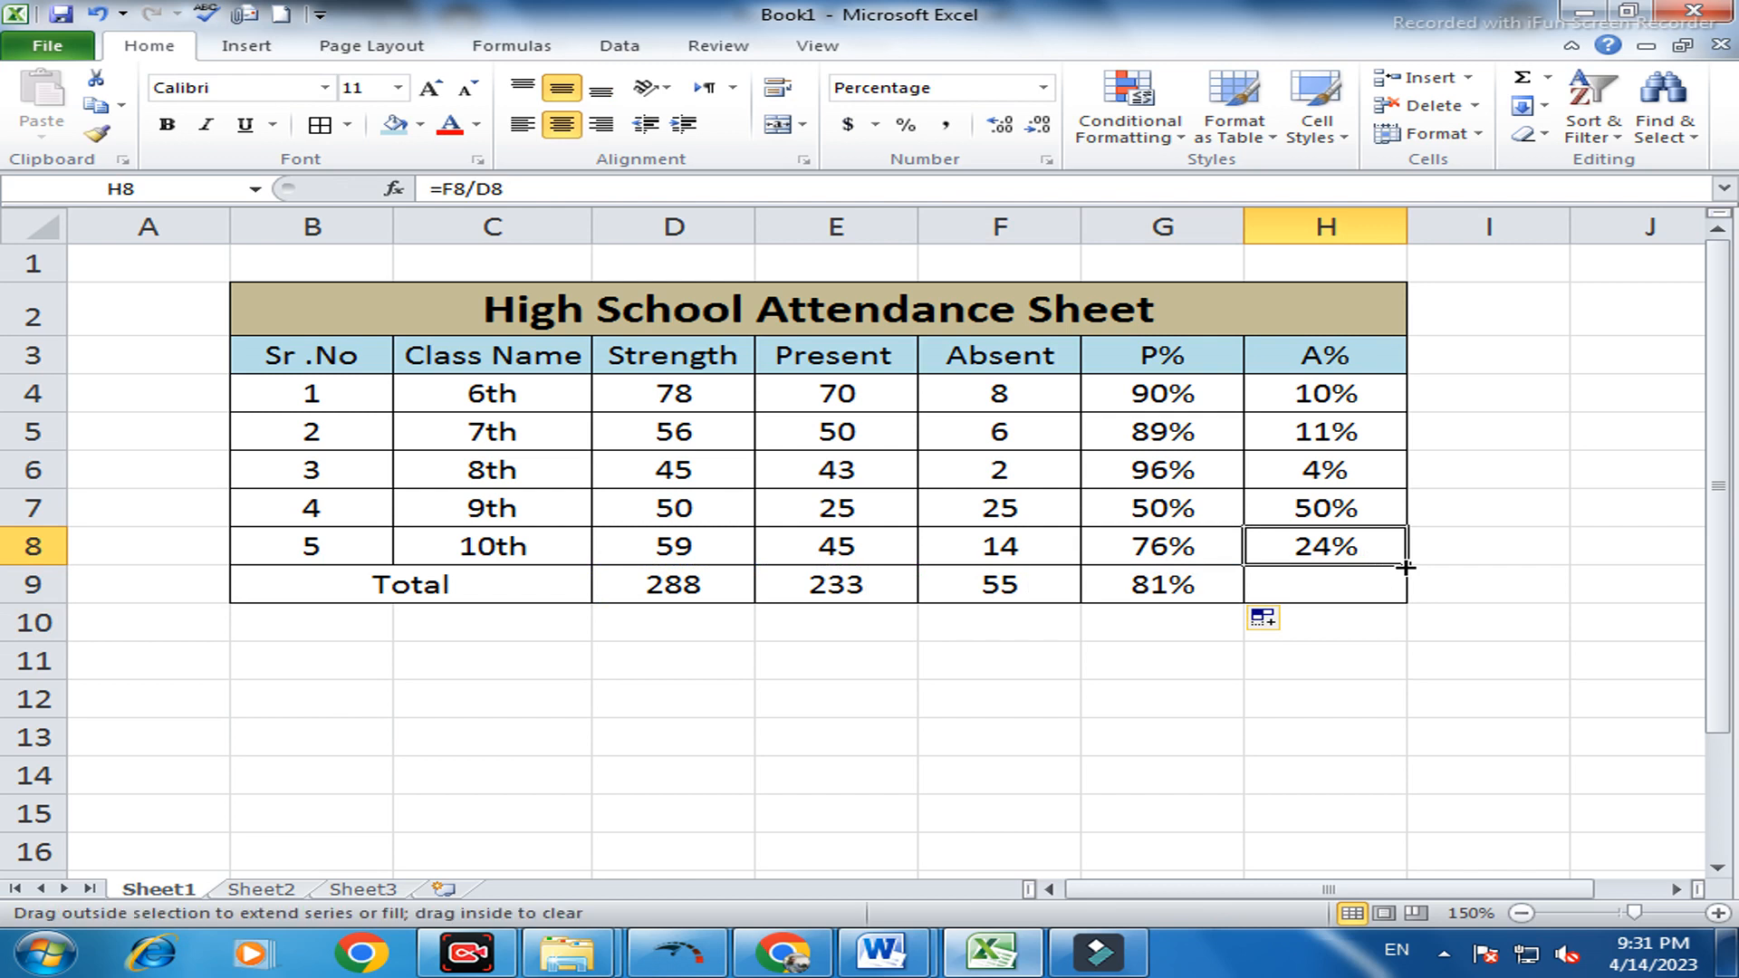
left_click_drag(1404, 588, 1405, 590)
Make the Total row B9:H9 bold and fill it with a dark orange theme color
left_click_drag(388, 588, 1428, 609)
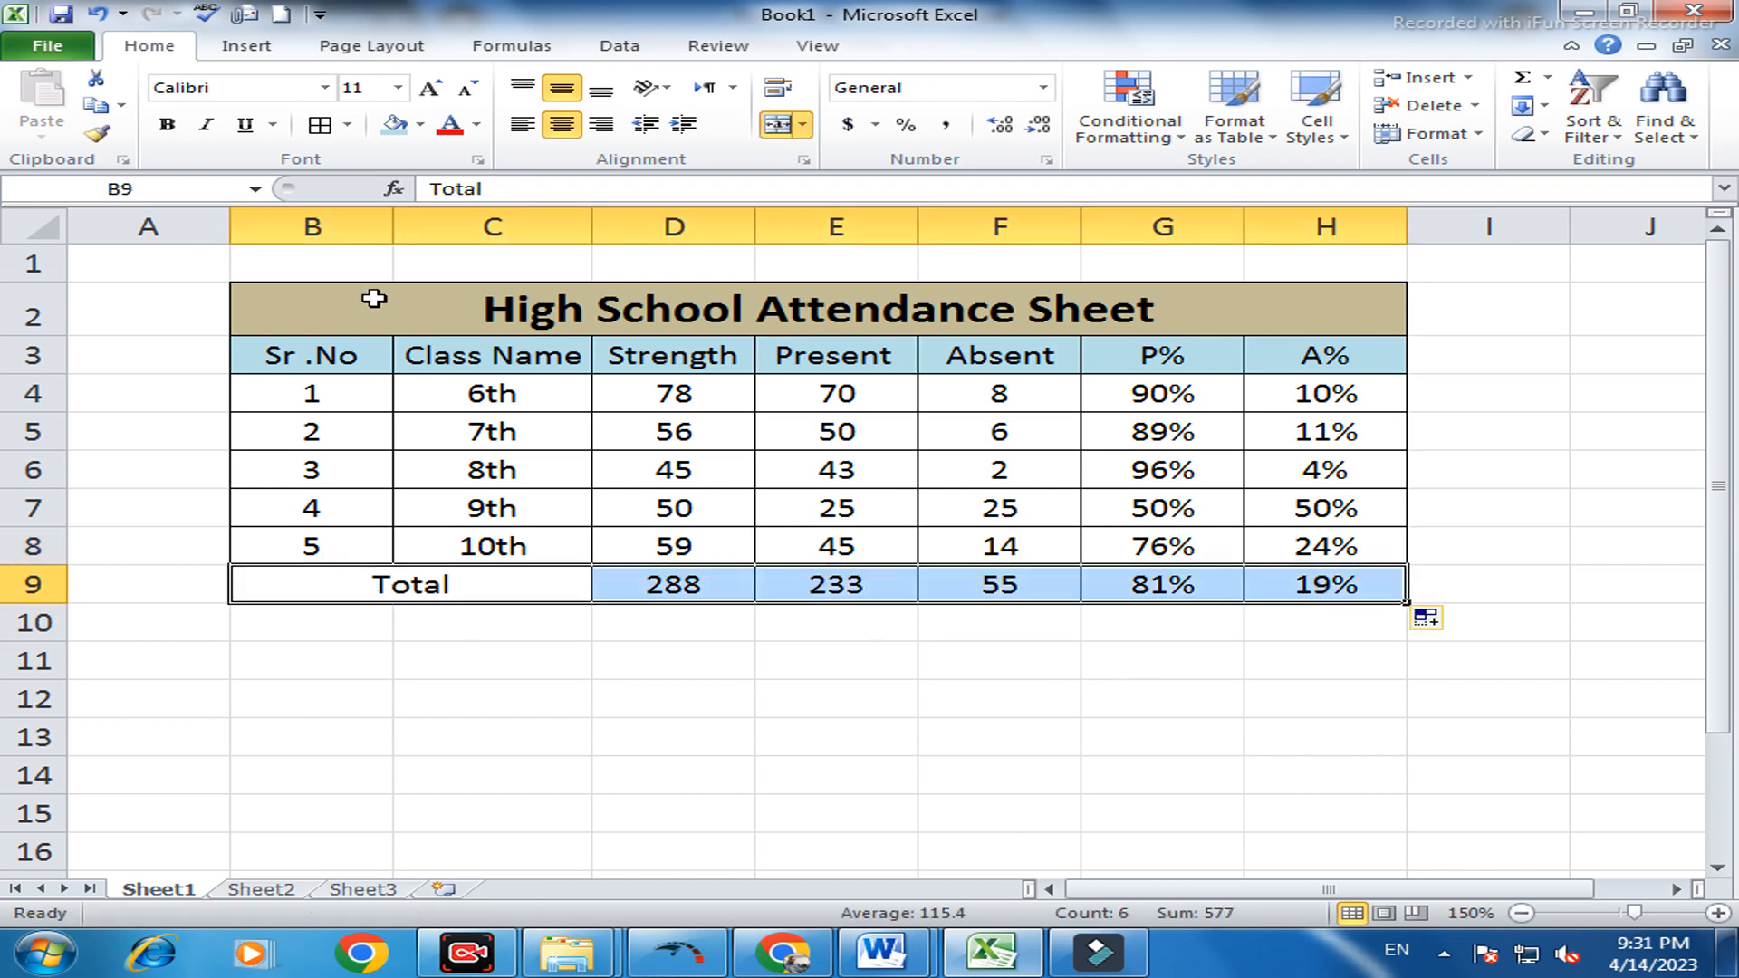
left_click(172, 122)
left_click(420, 128)
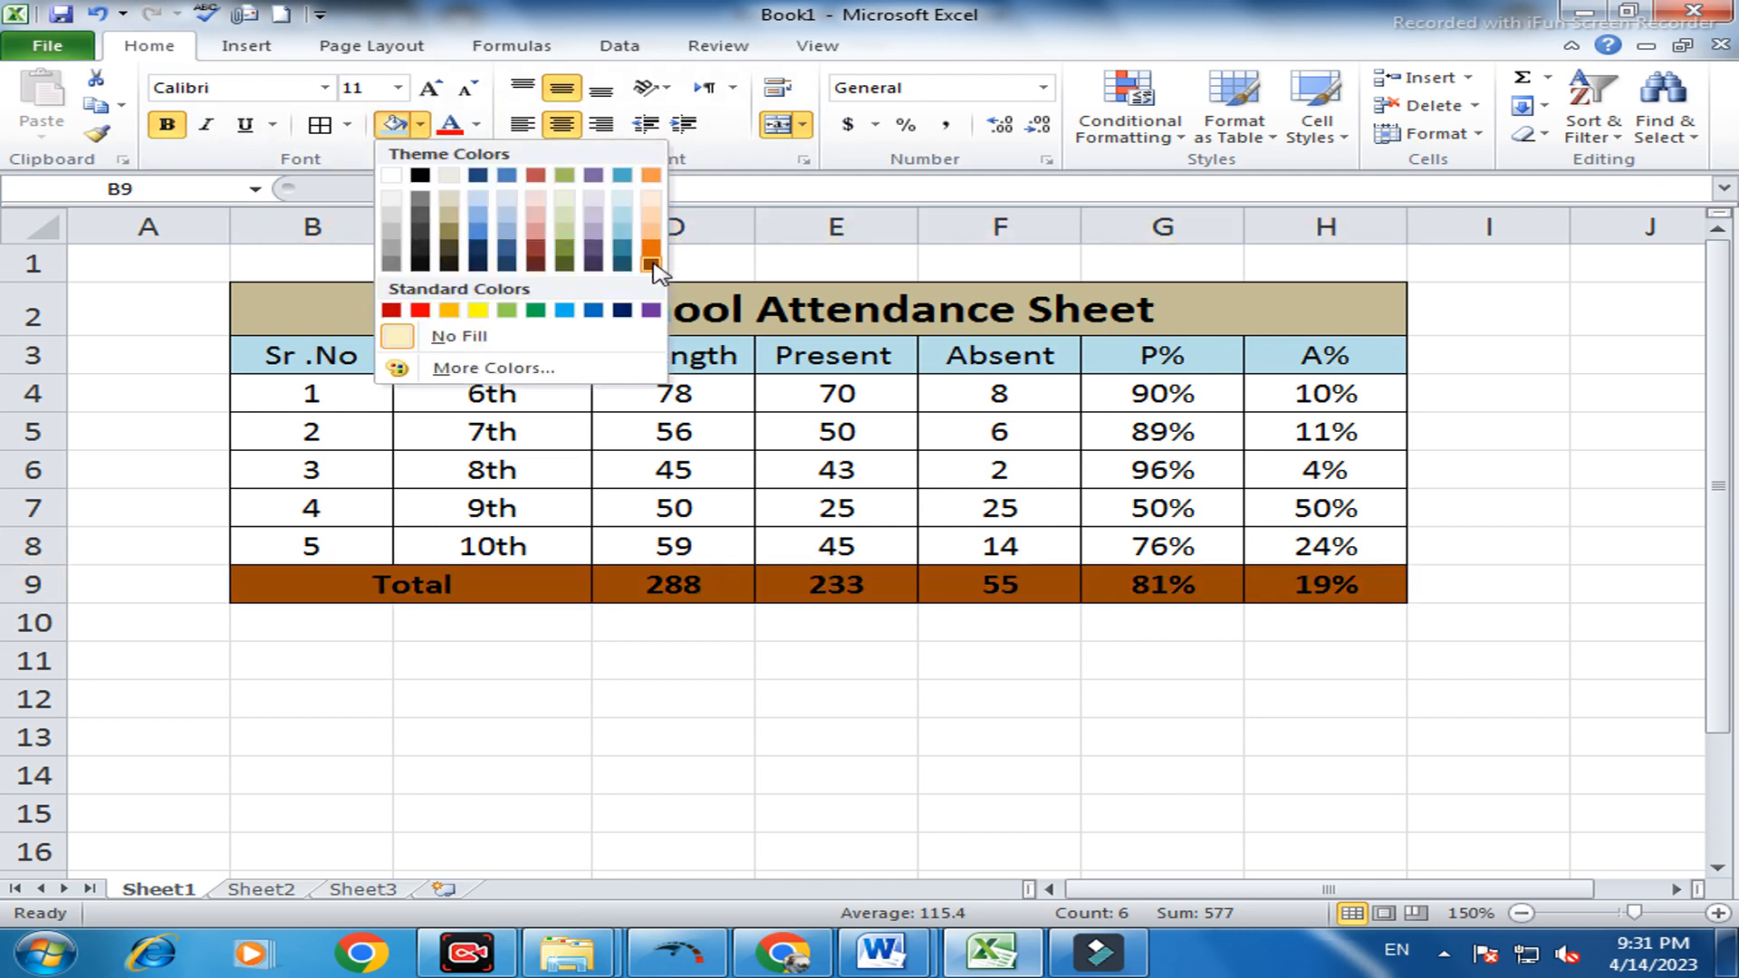
left_click(648, 248)
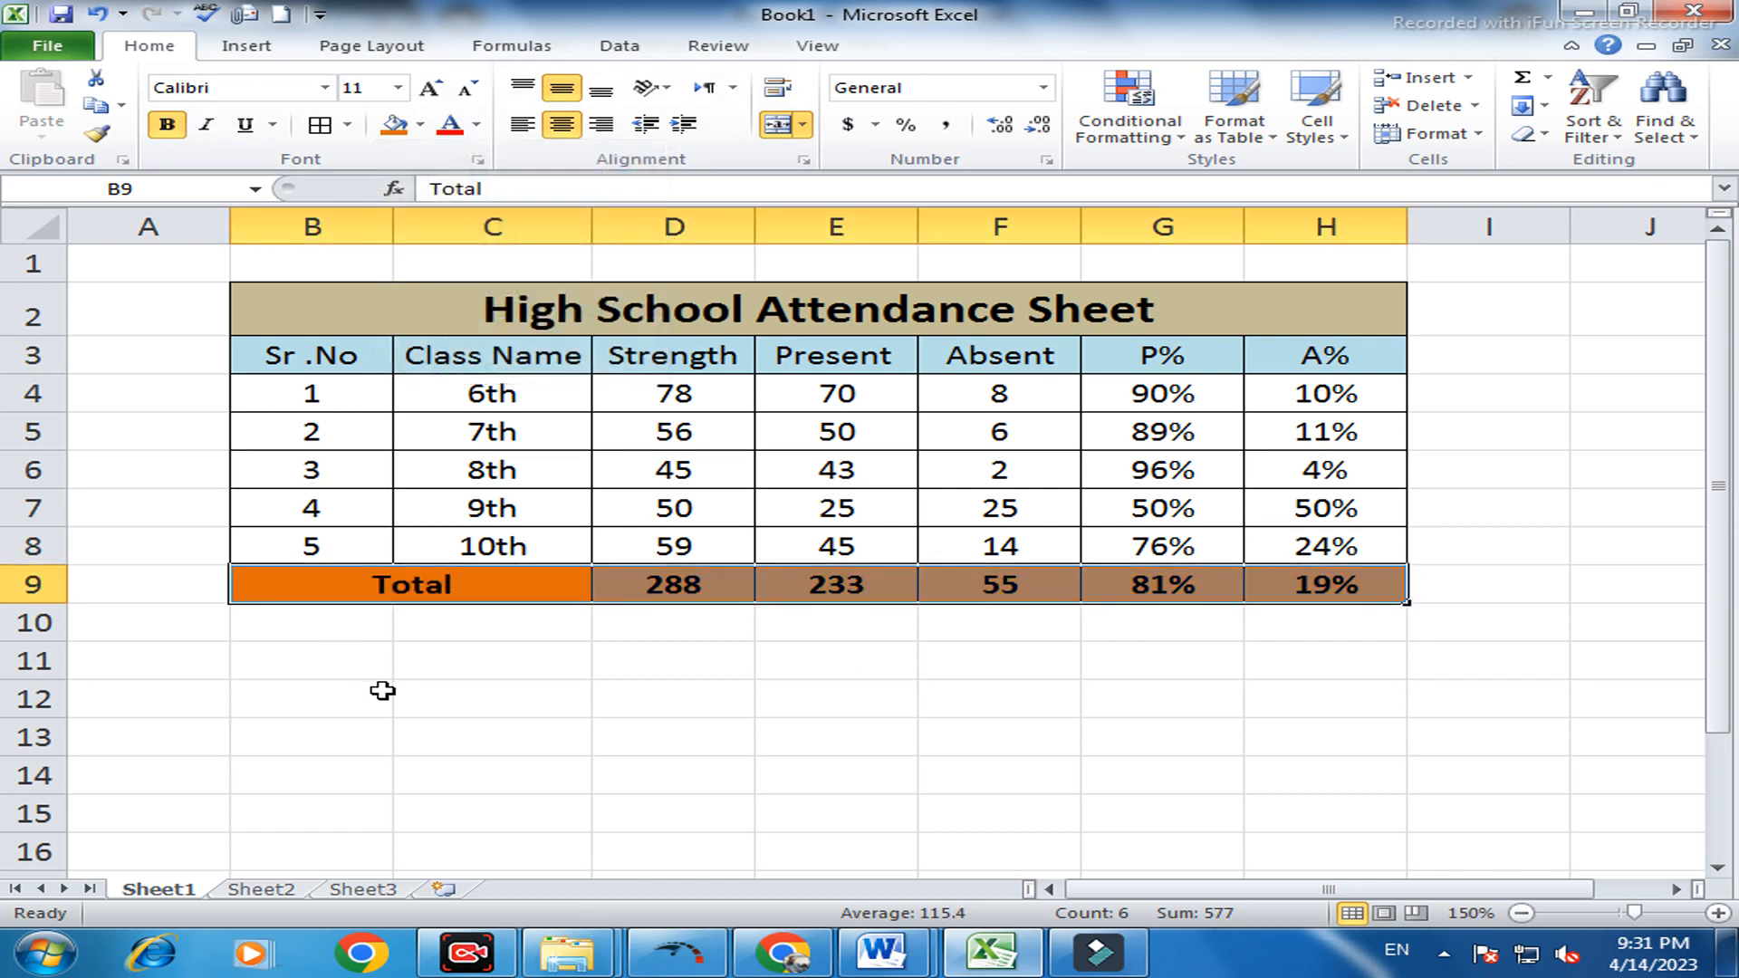
left_click(362, 693)
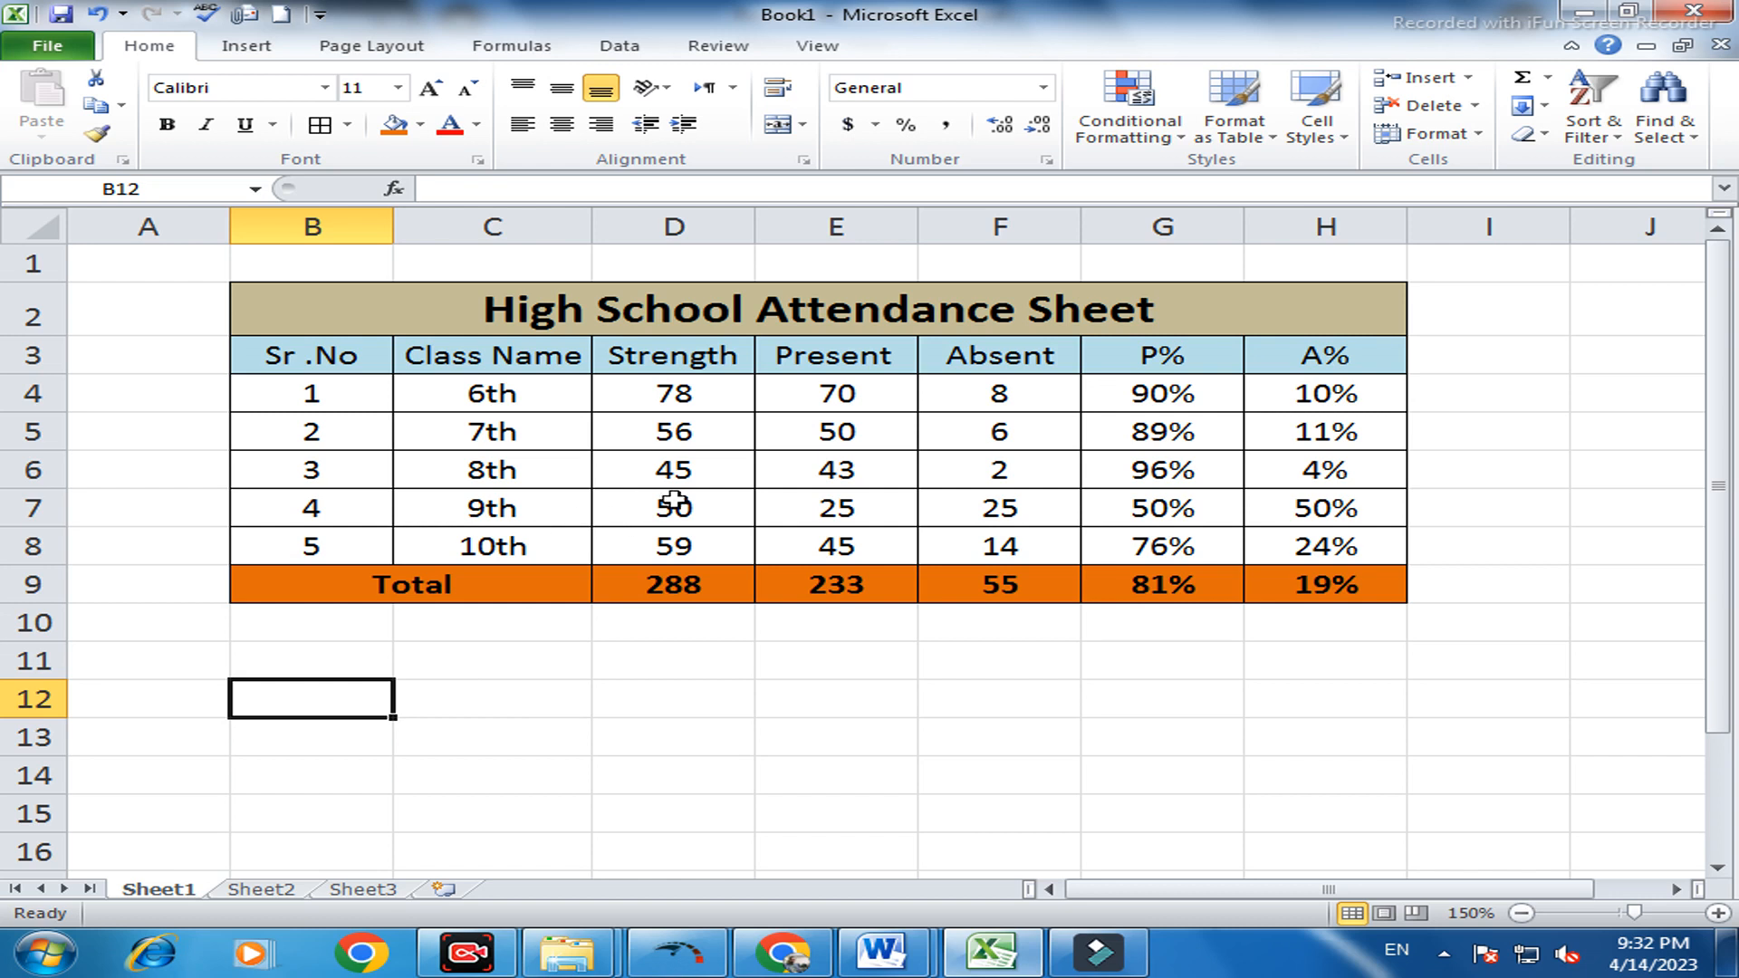
Change the Present value for class 9th in E7 to 27
double_click(879, 509)
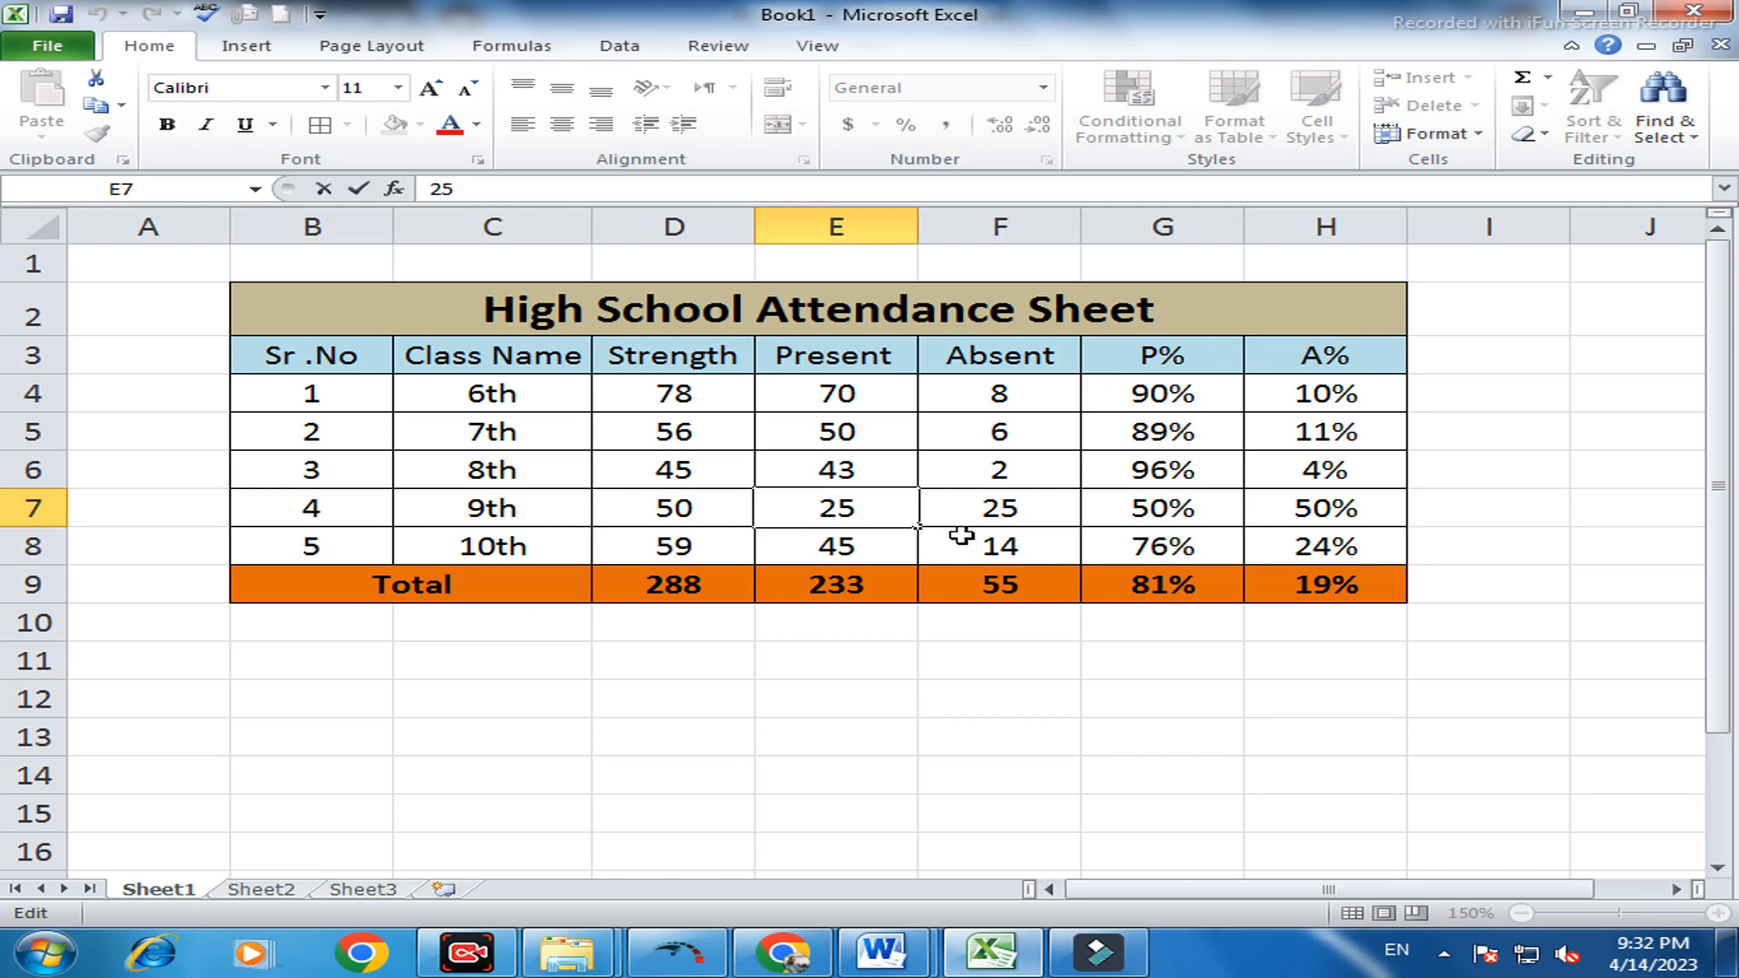
type("27")
key("BackSpace")
key("BackSpace")
key("BackSpace")
type("7")
left_click(798, 540)
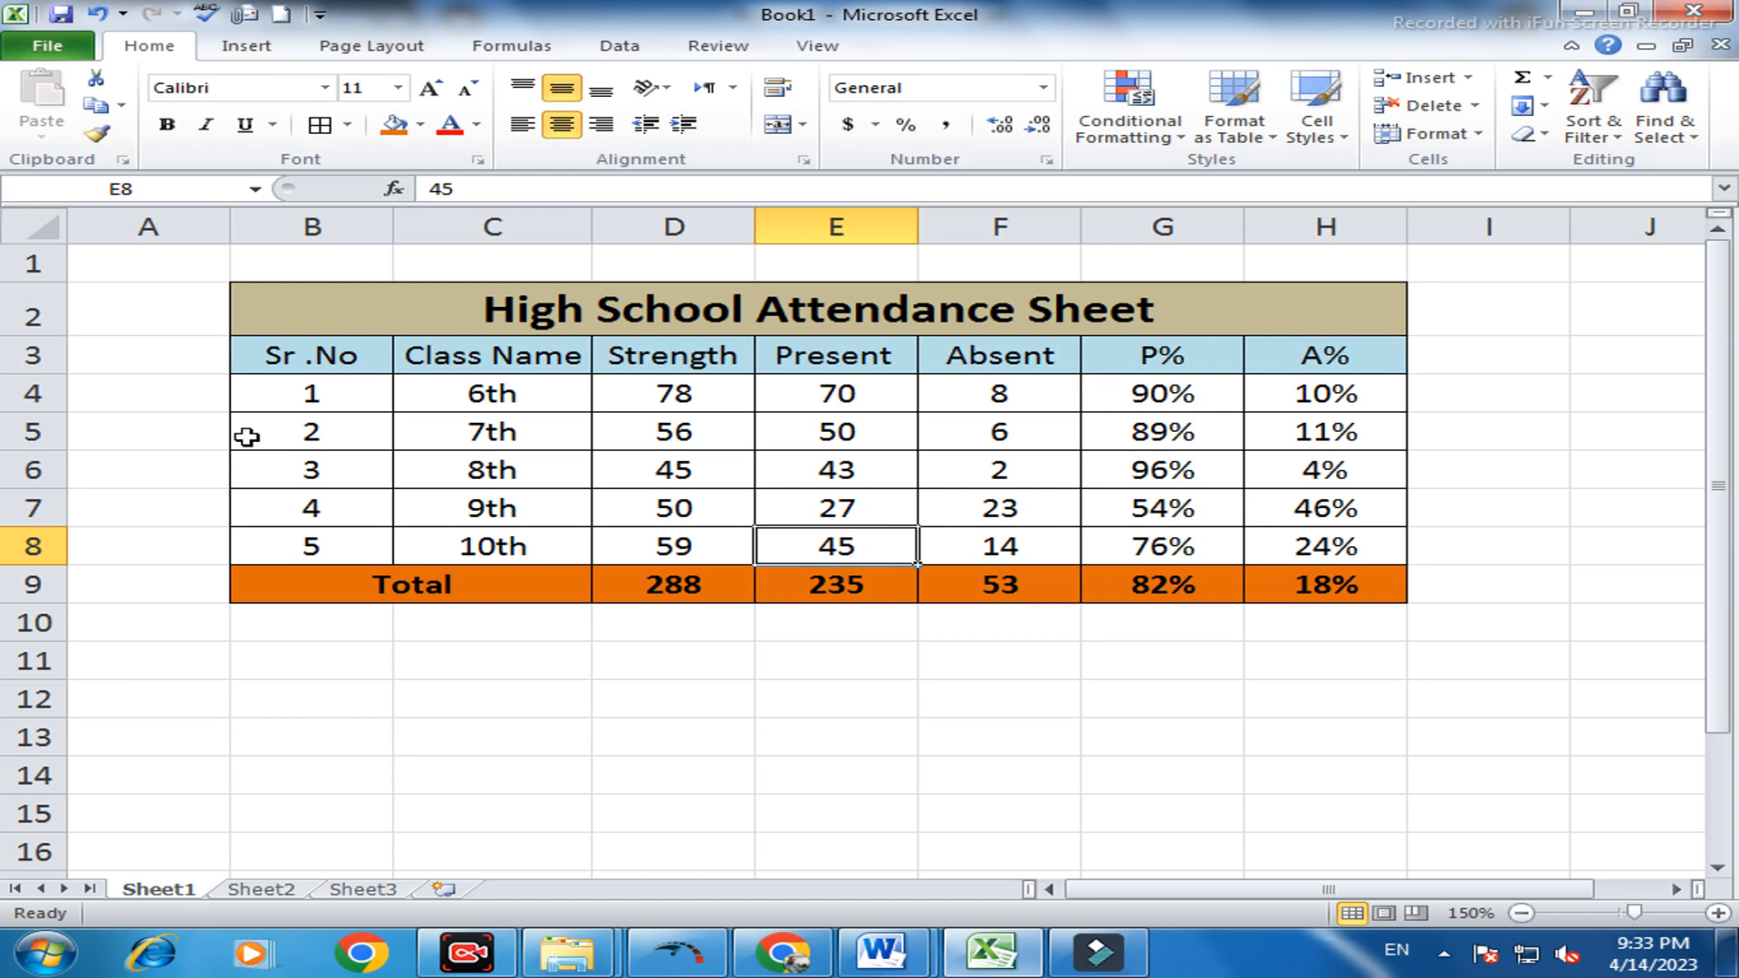
left_click(369, 784)
left_click_drag(535, 249, 1030, 269)
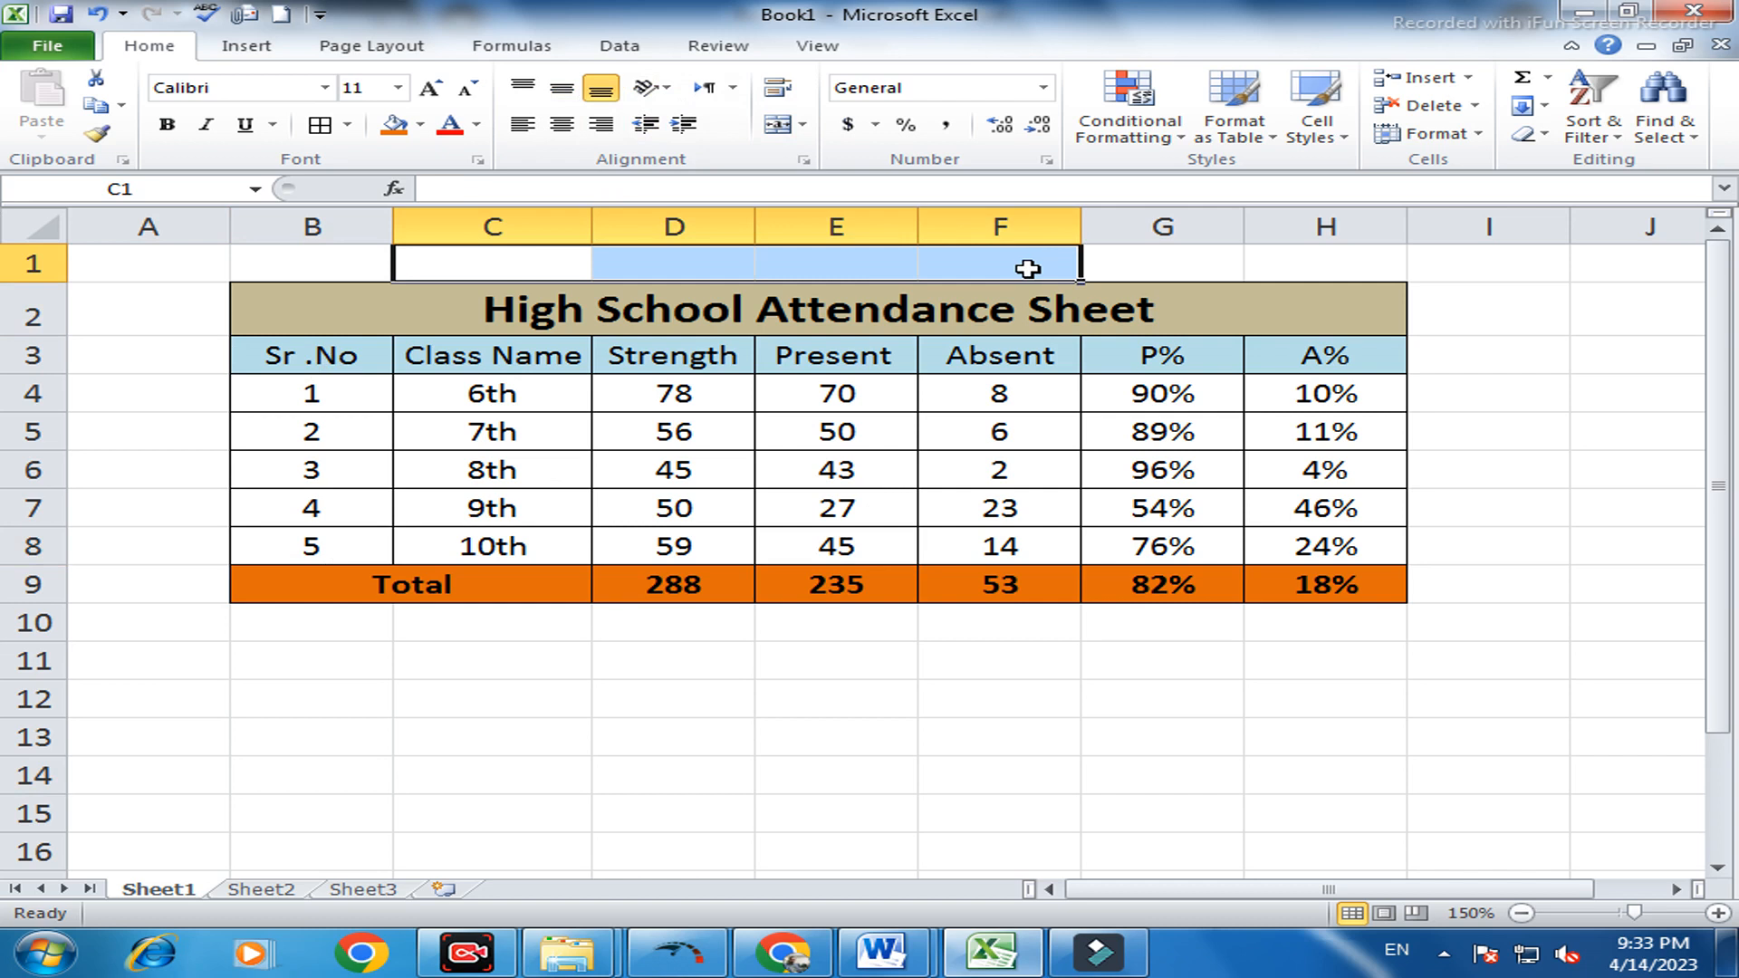
type("14")
type(".4")
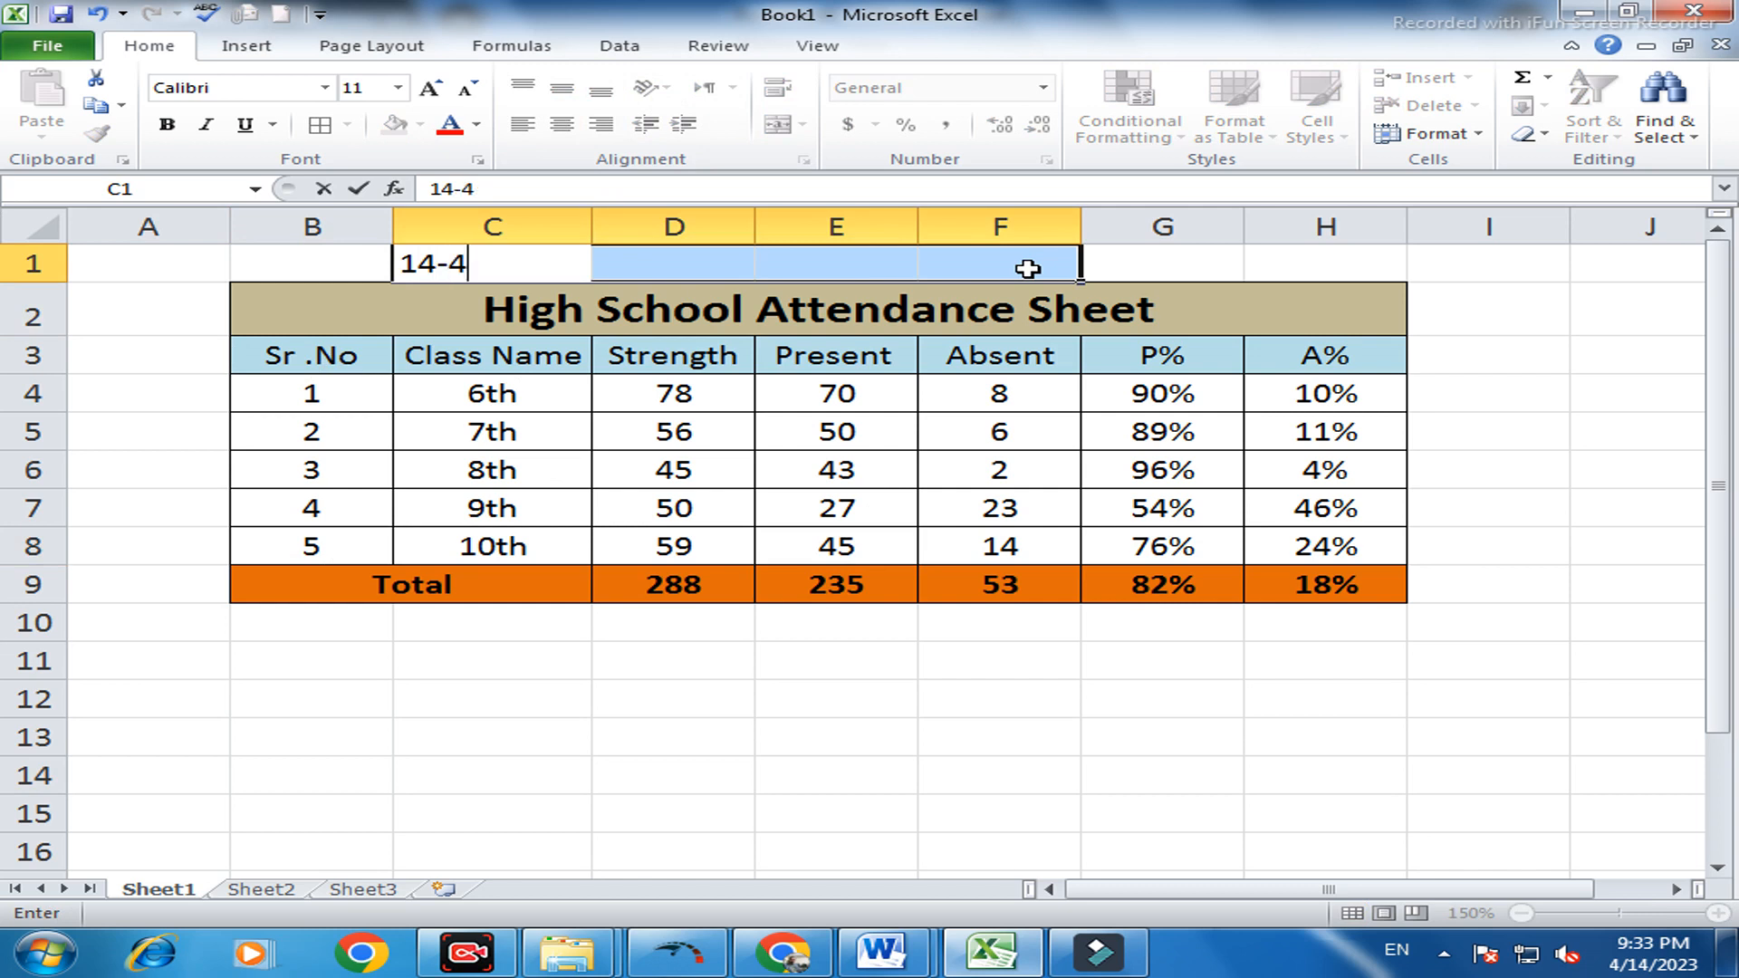
type("-2023")
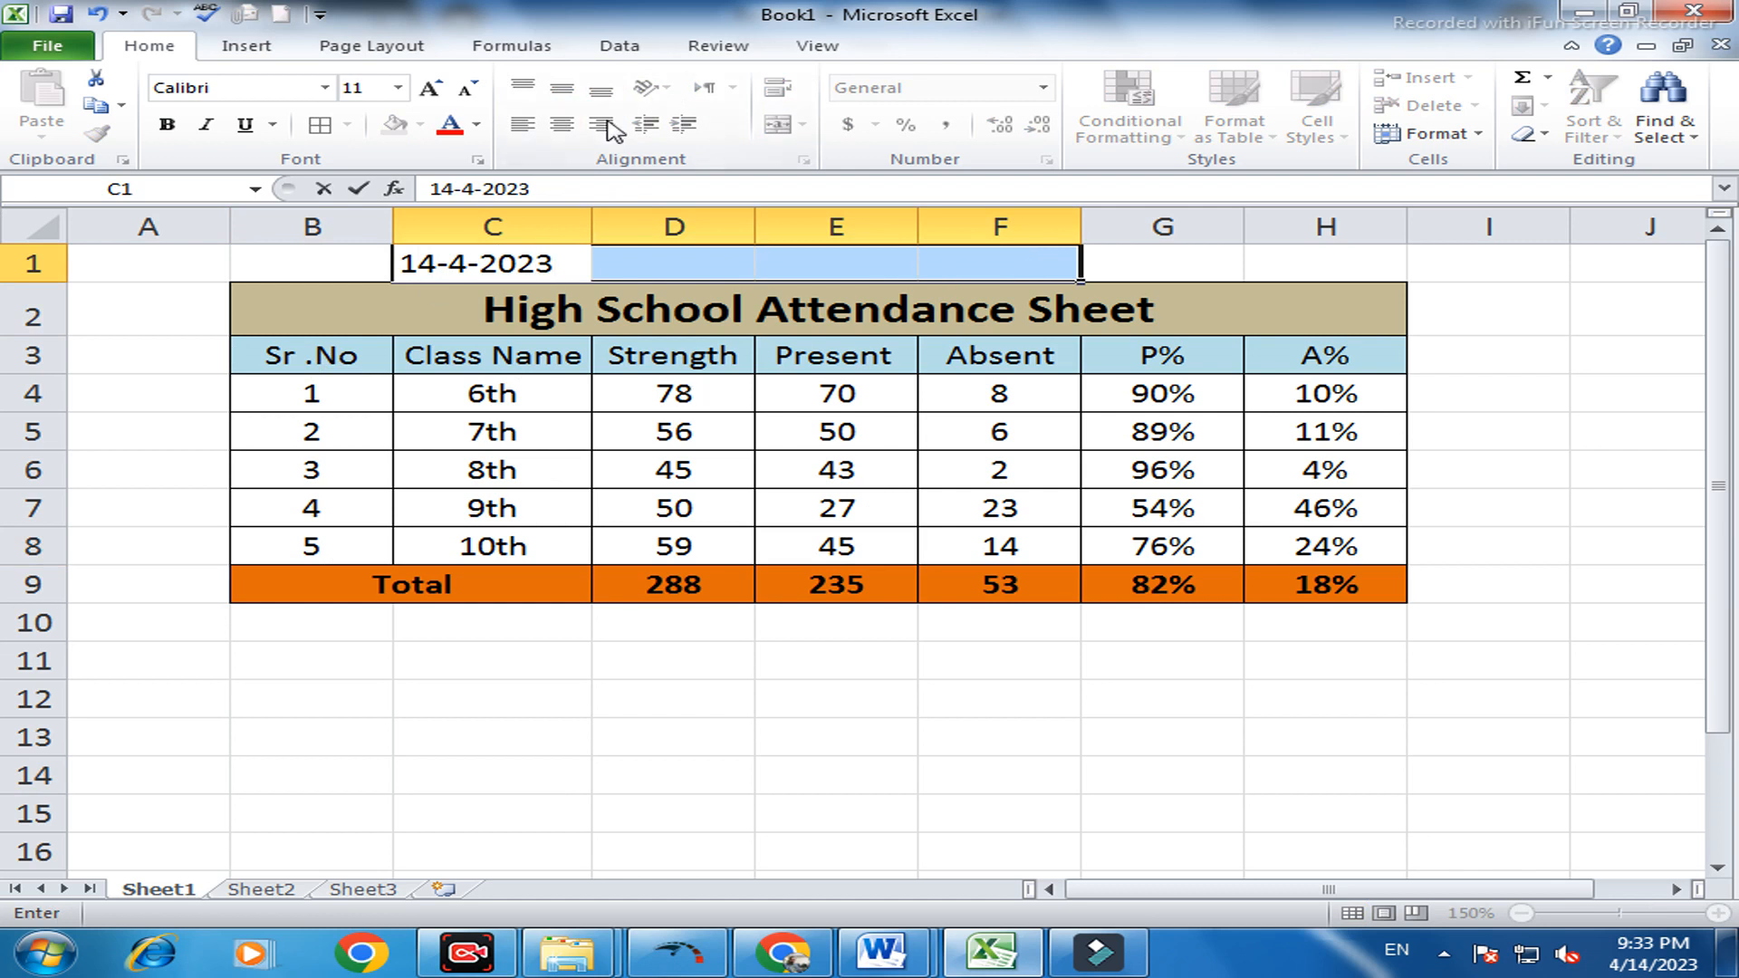
left_click(242, 268)
left_click(421, 264)
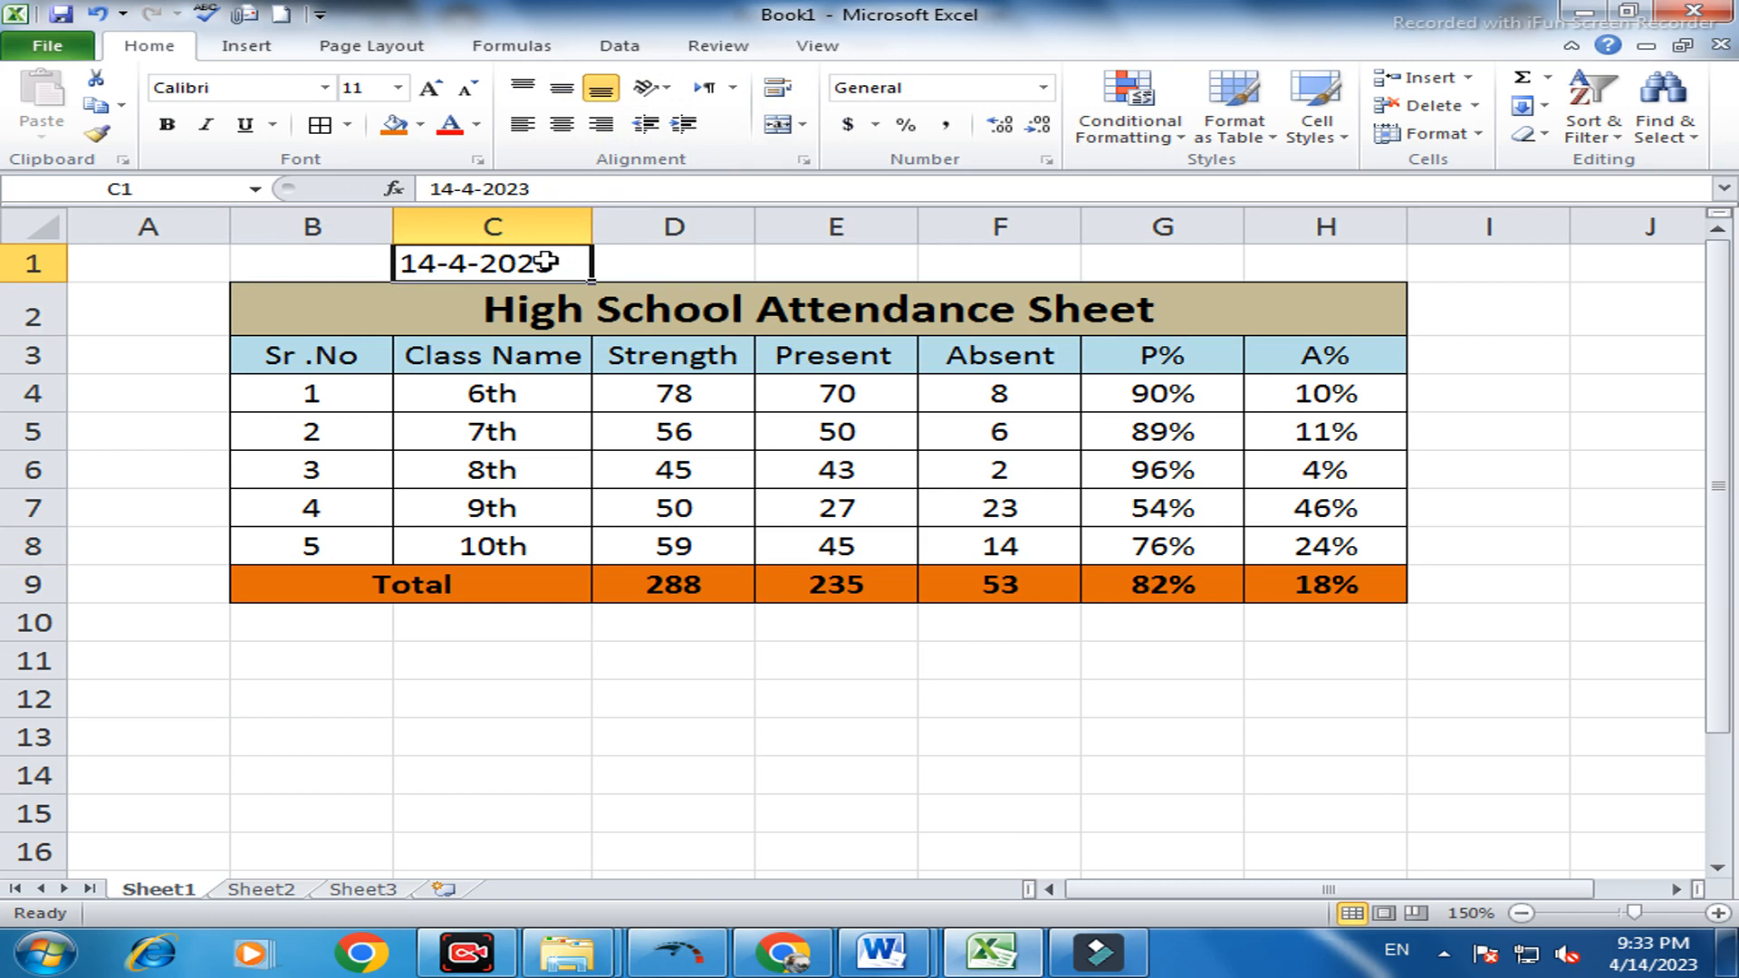
key("BackSpace")
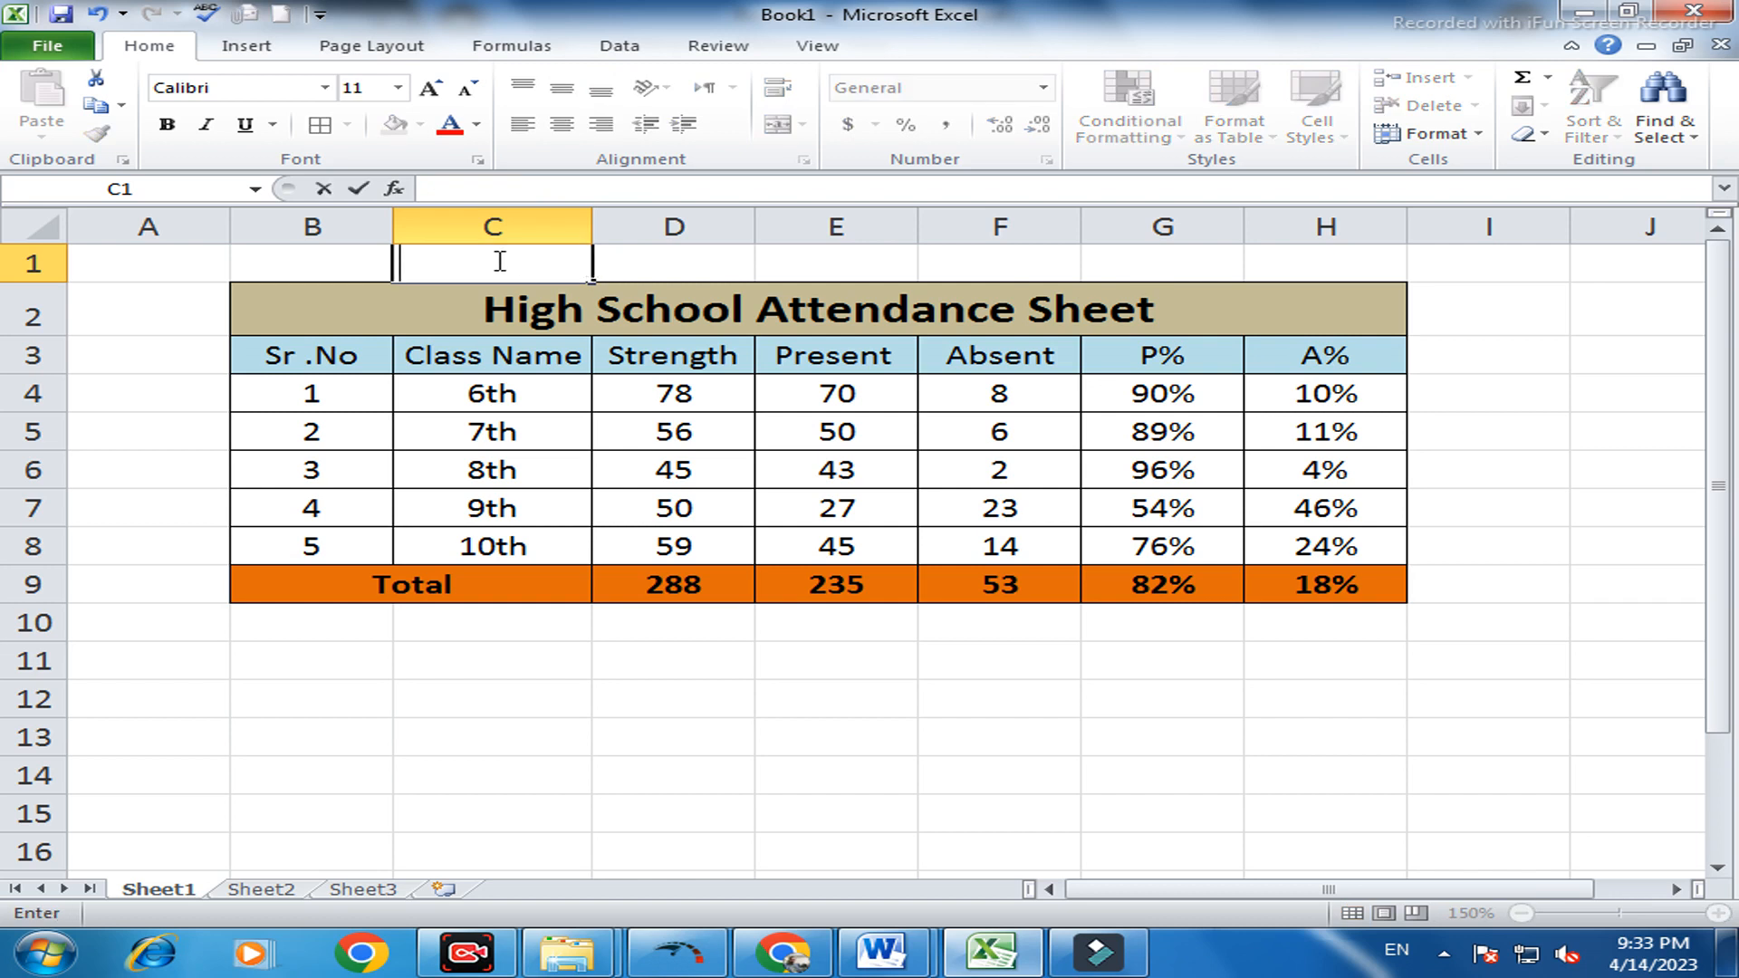
Merge and center cells B1:H1 above the title and enter the date 4-4-2023
left_click(365, 263)
left_click_drag(349, 267, 1250, 252)
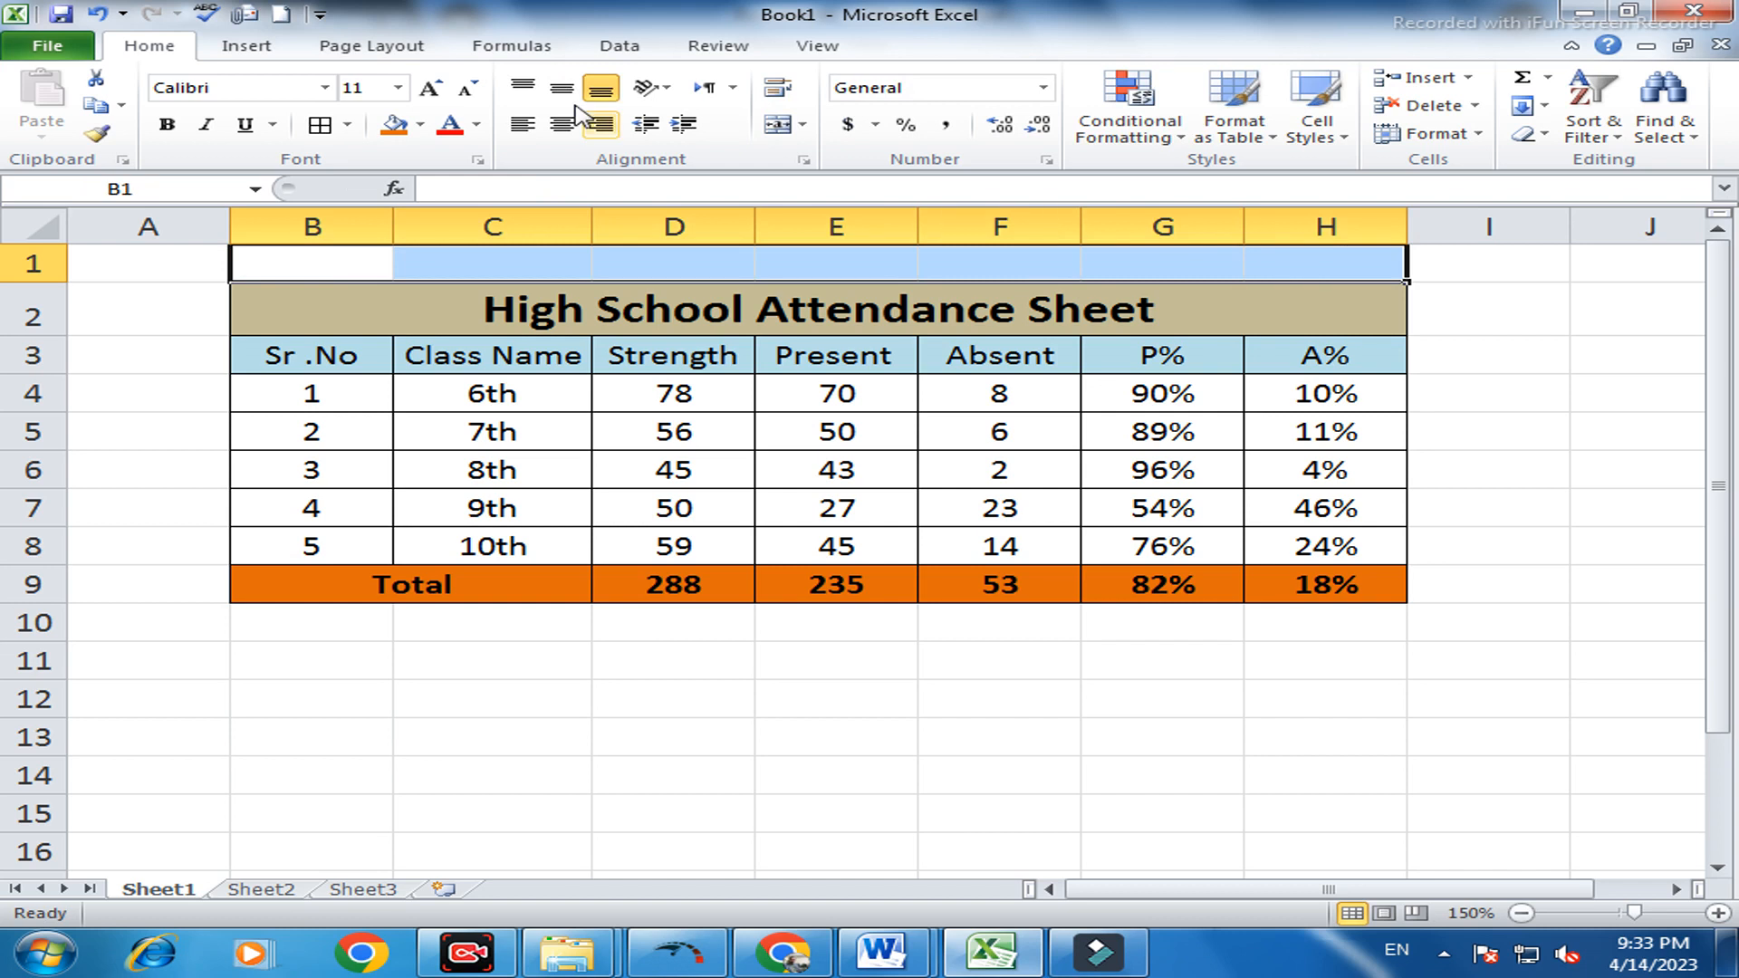
left_click(761, 127)
double_click(665, 264)
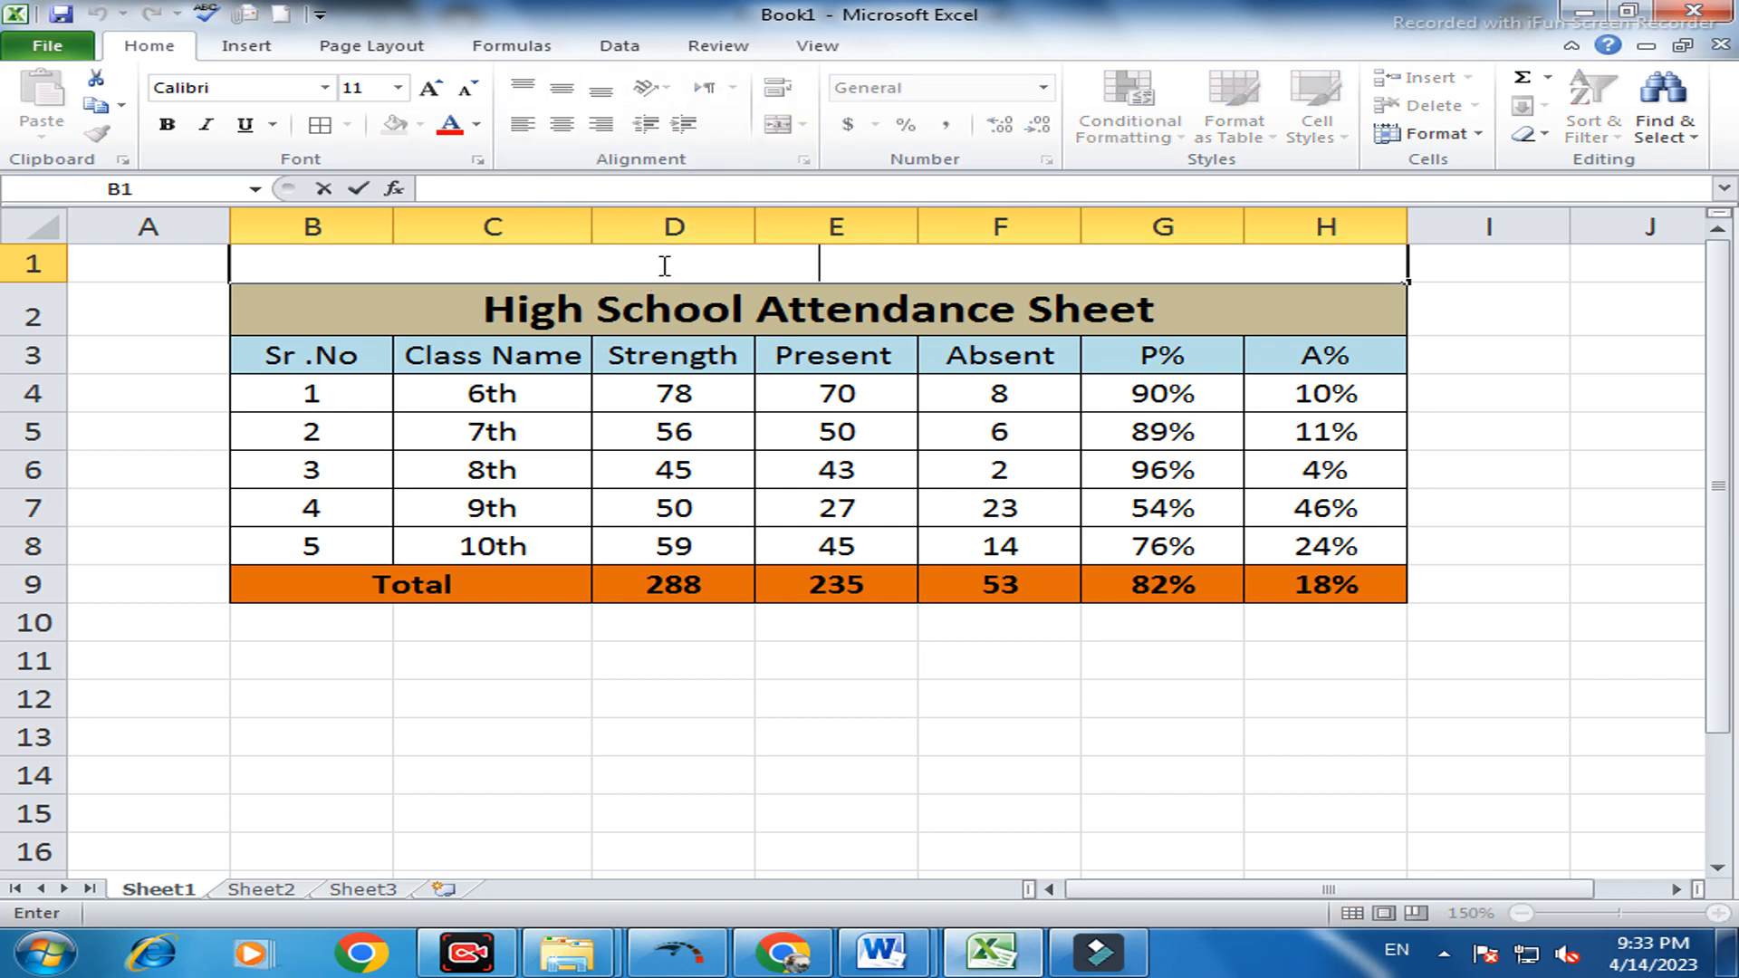
type("4-4-2023")
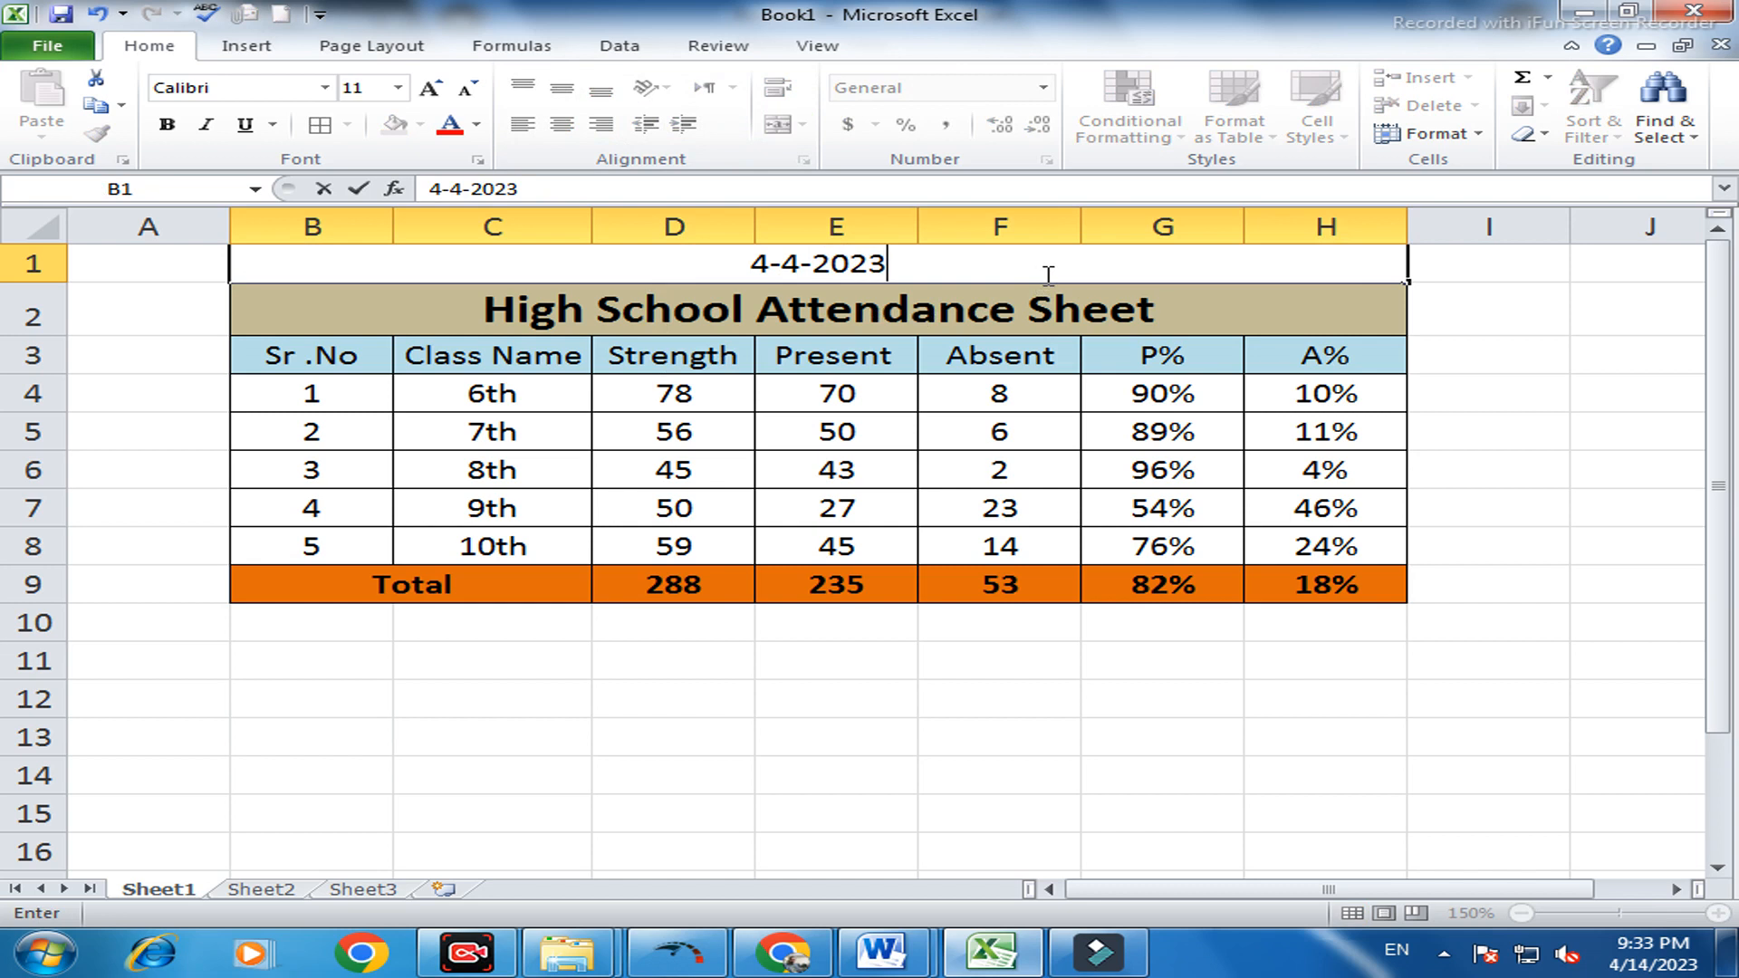
left_click(943, 384)
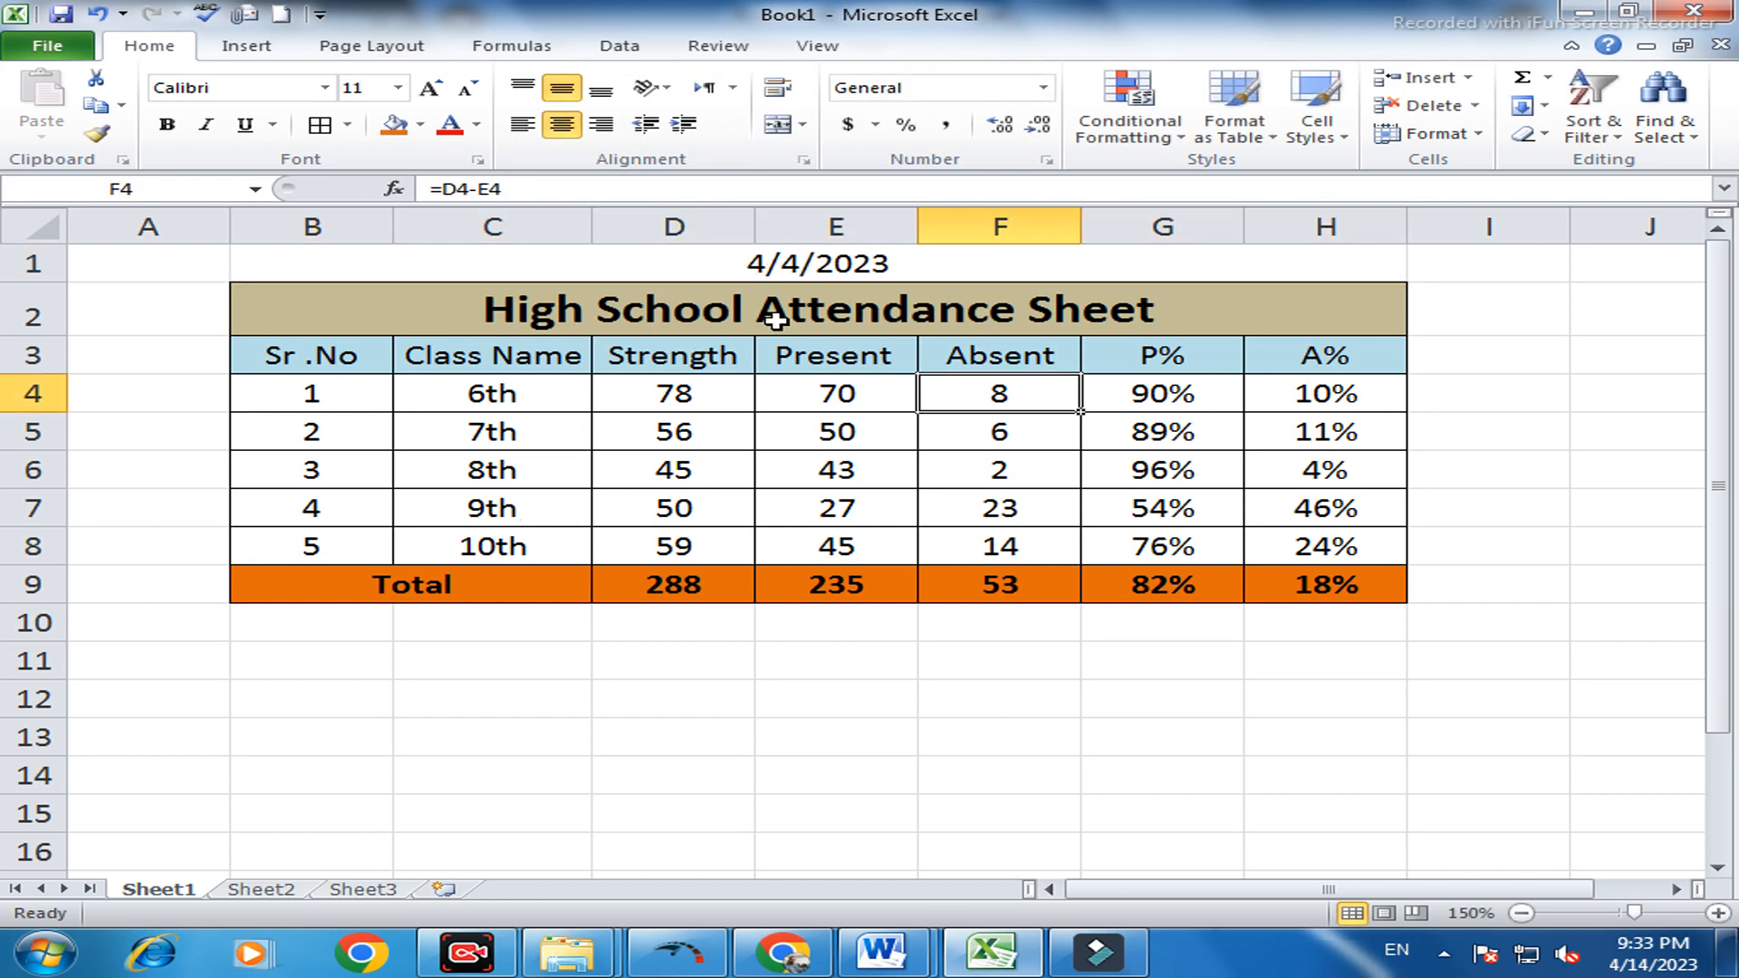
left_click_drag(206, 275, 694, 621)
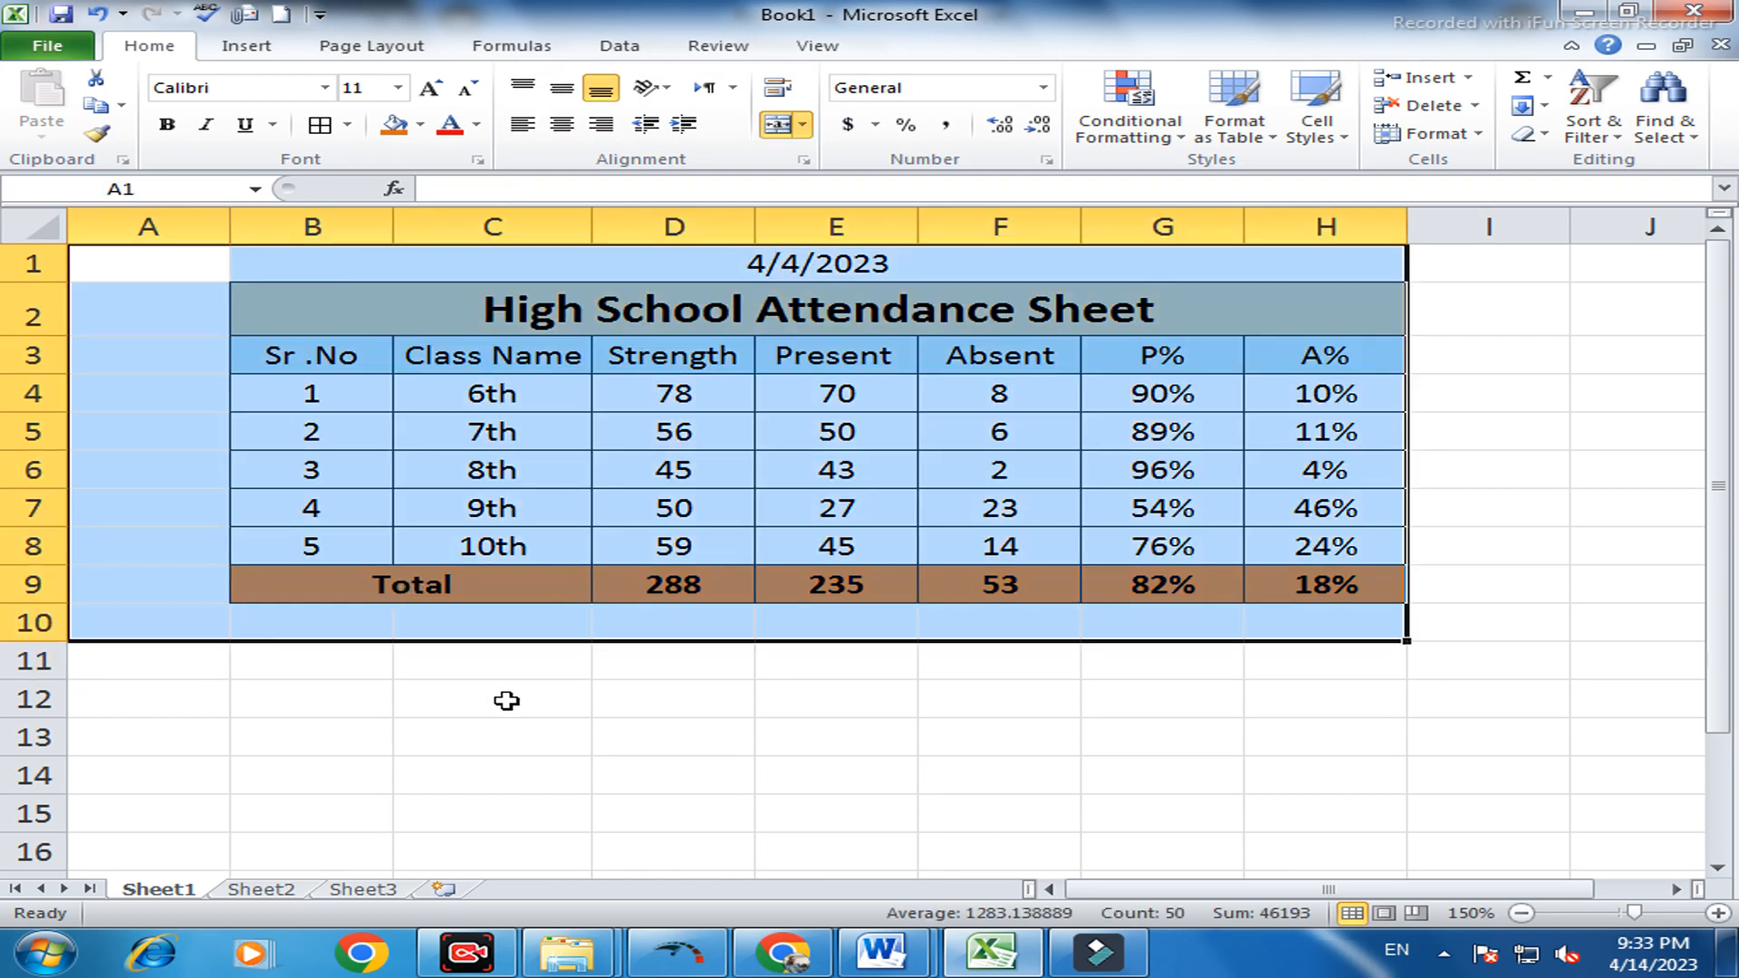
left_click(549, 709)
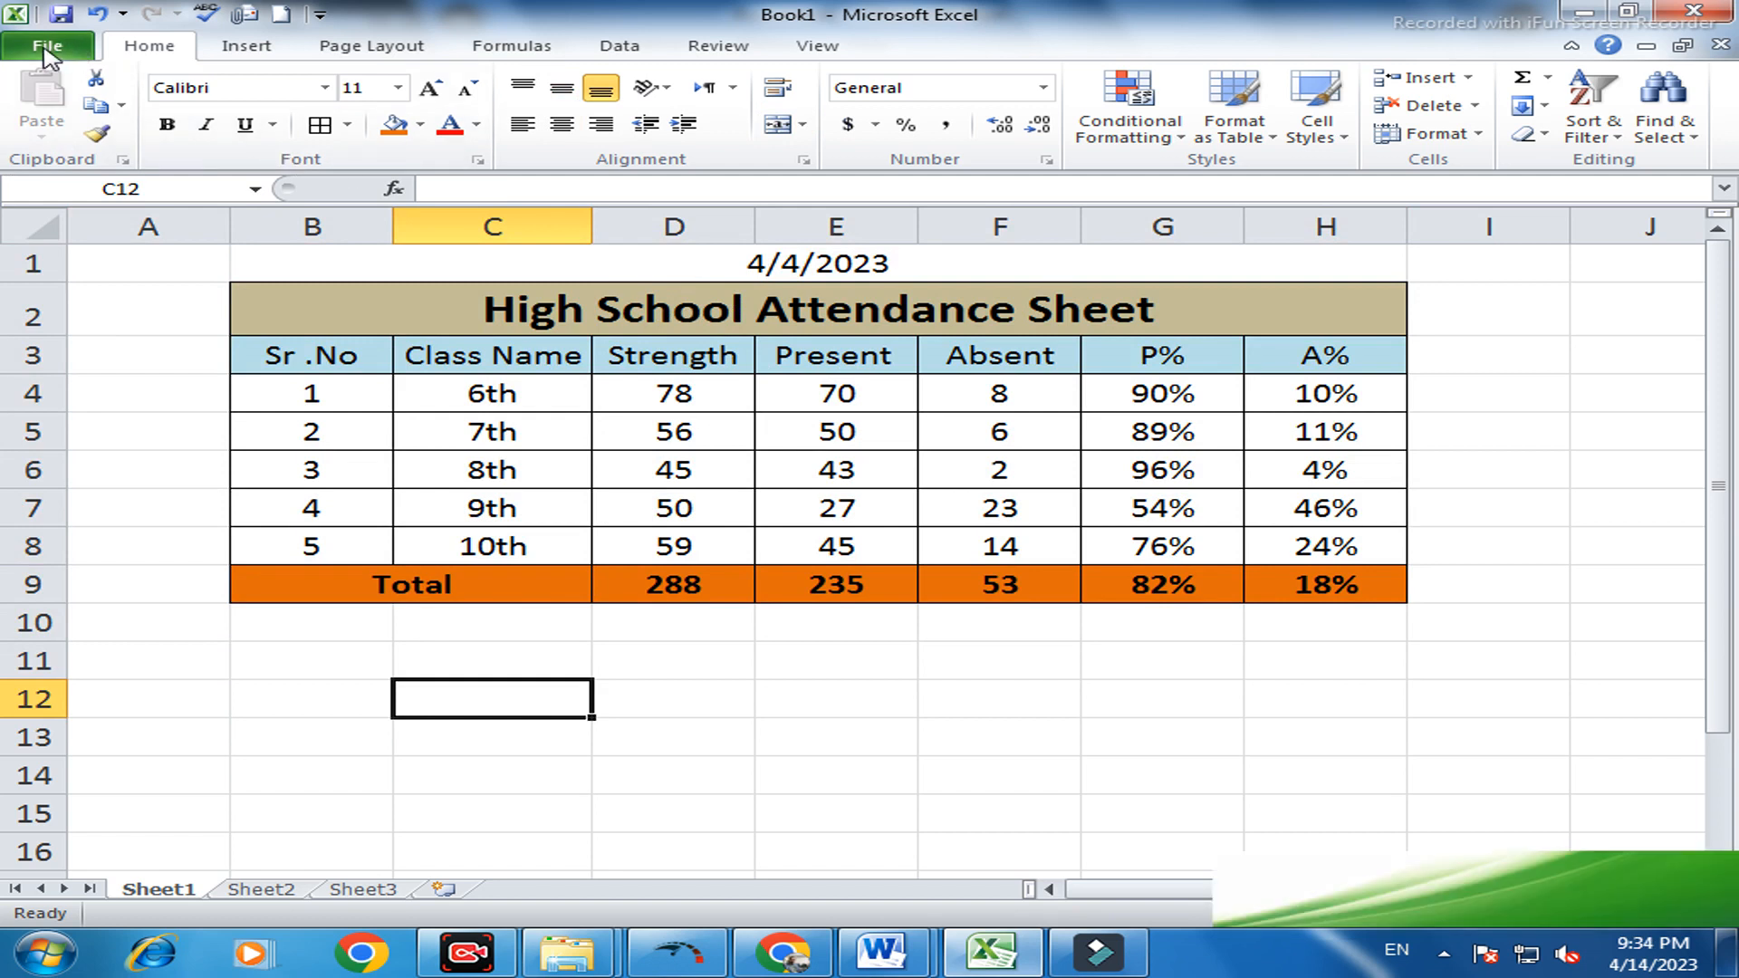
left_click(716, 652)
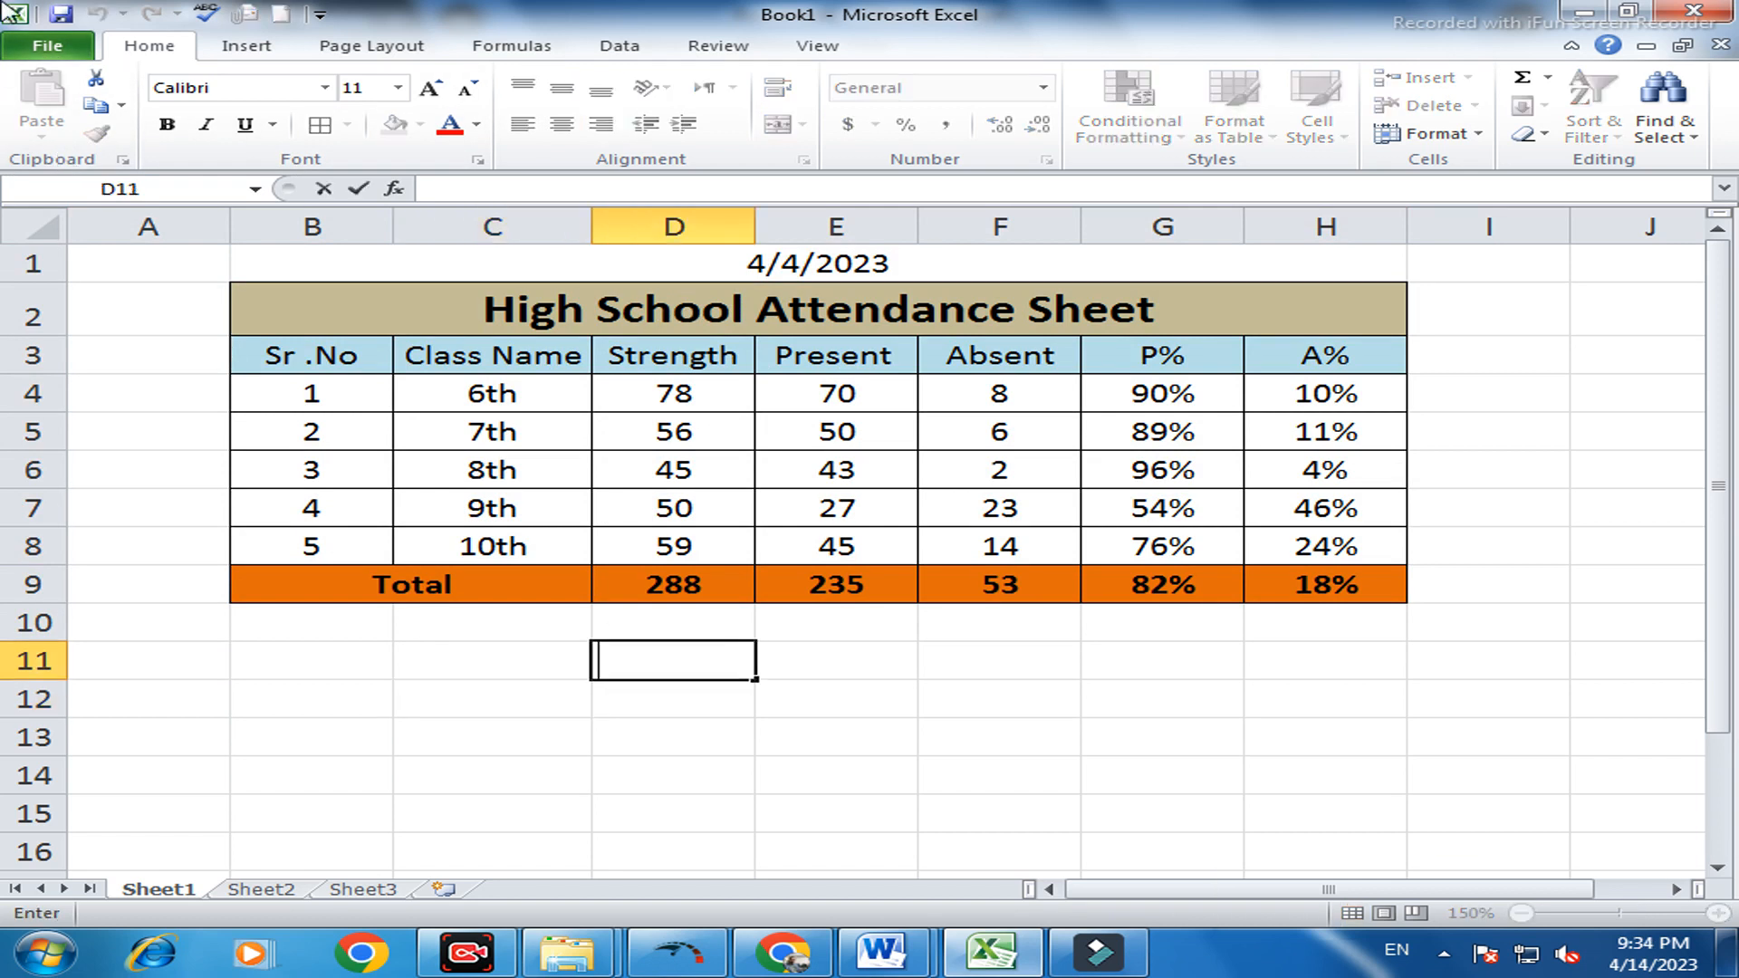
Save the workbook as Book1 in Excel Workbook format on Local Disk (E:)
left_click(47, 47)
left_click(47, 50)
left_click(48, 47)
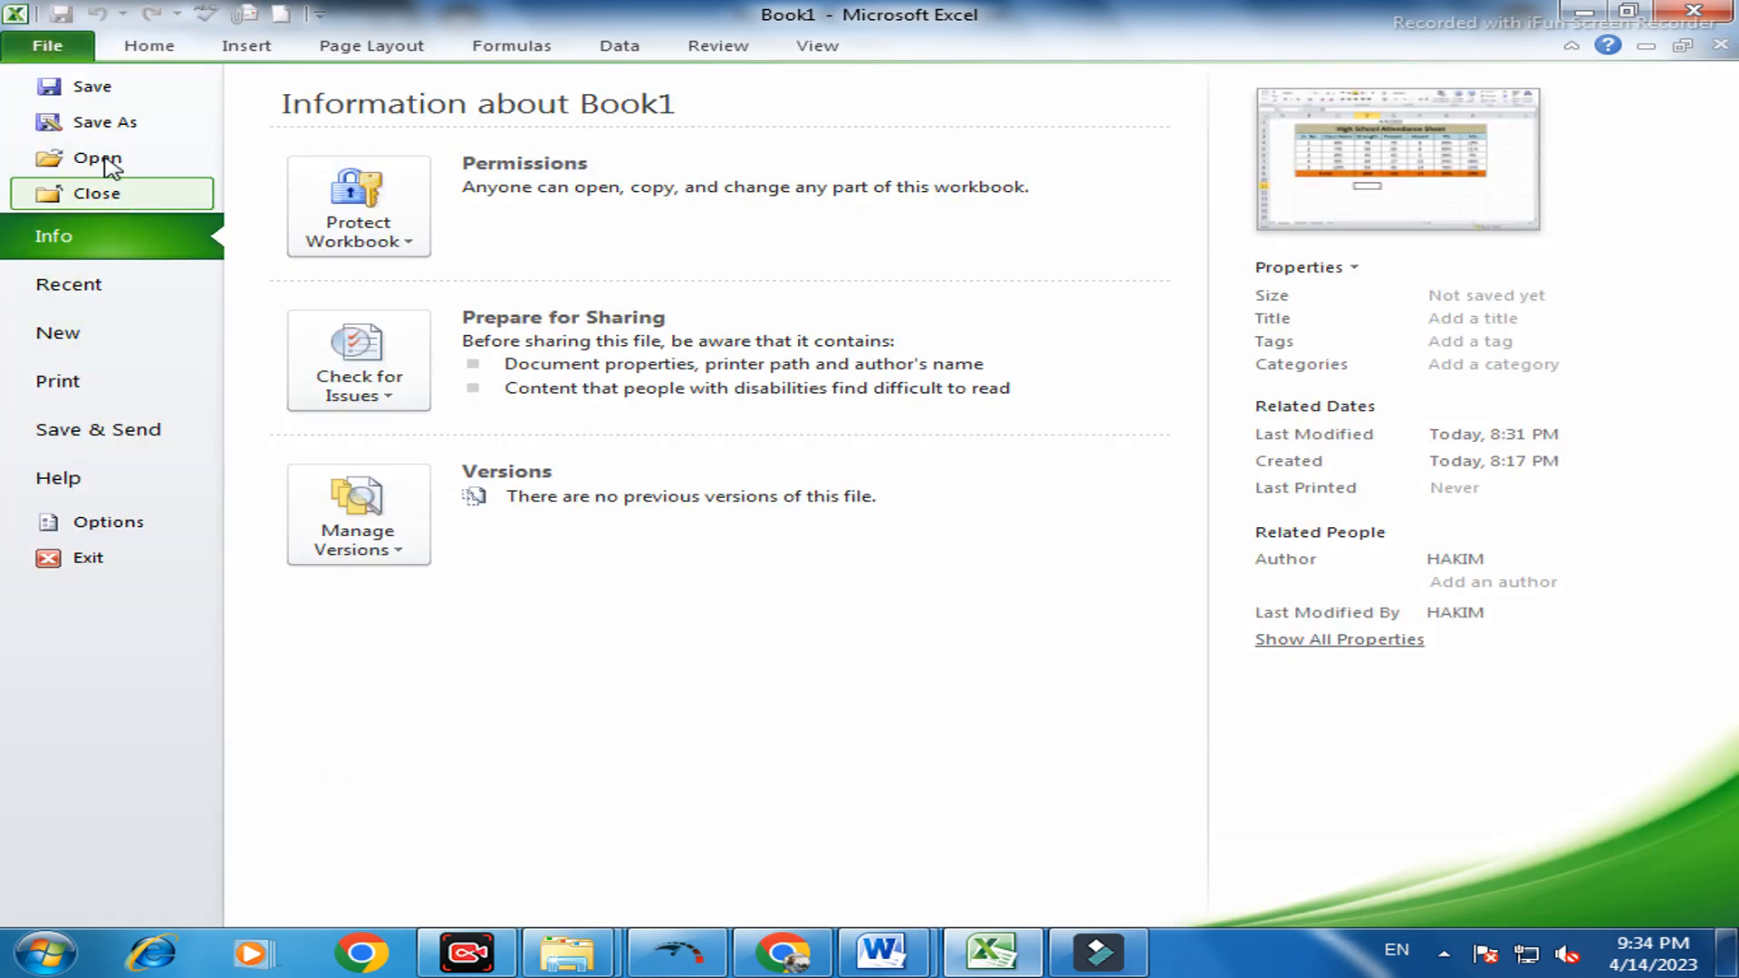
key("Escape")
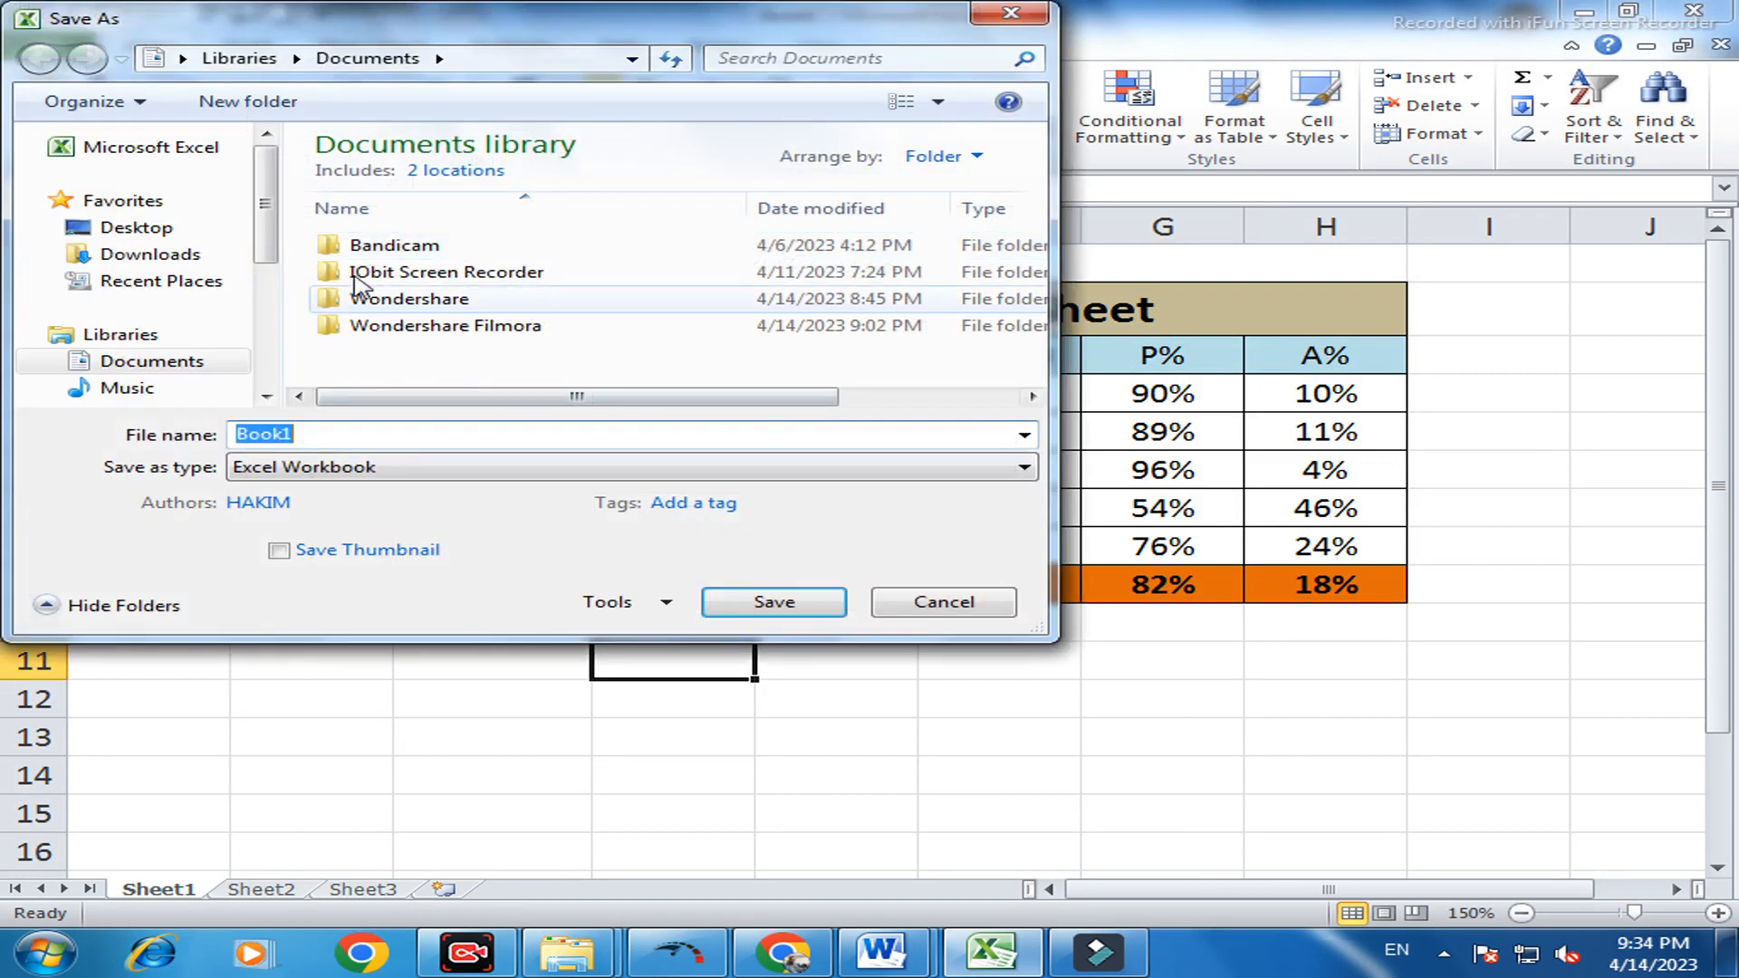
scroll(270, 305, "down", 2)
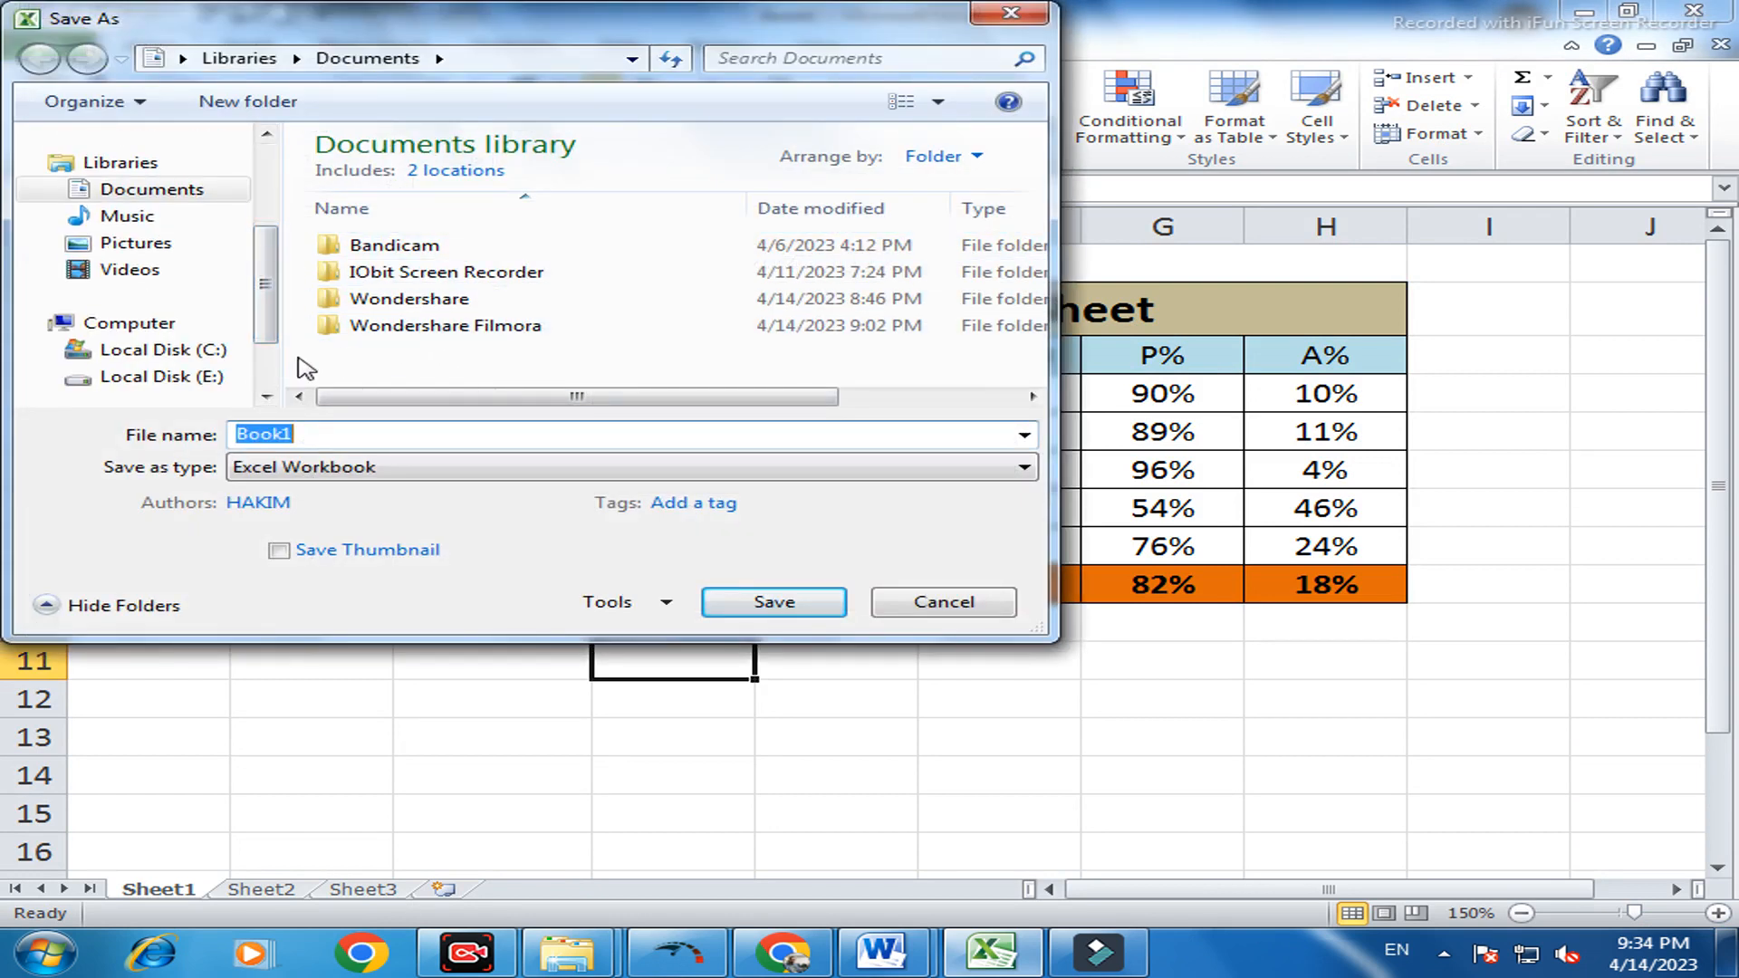
left_click(194, 377)
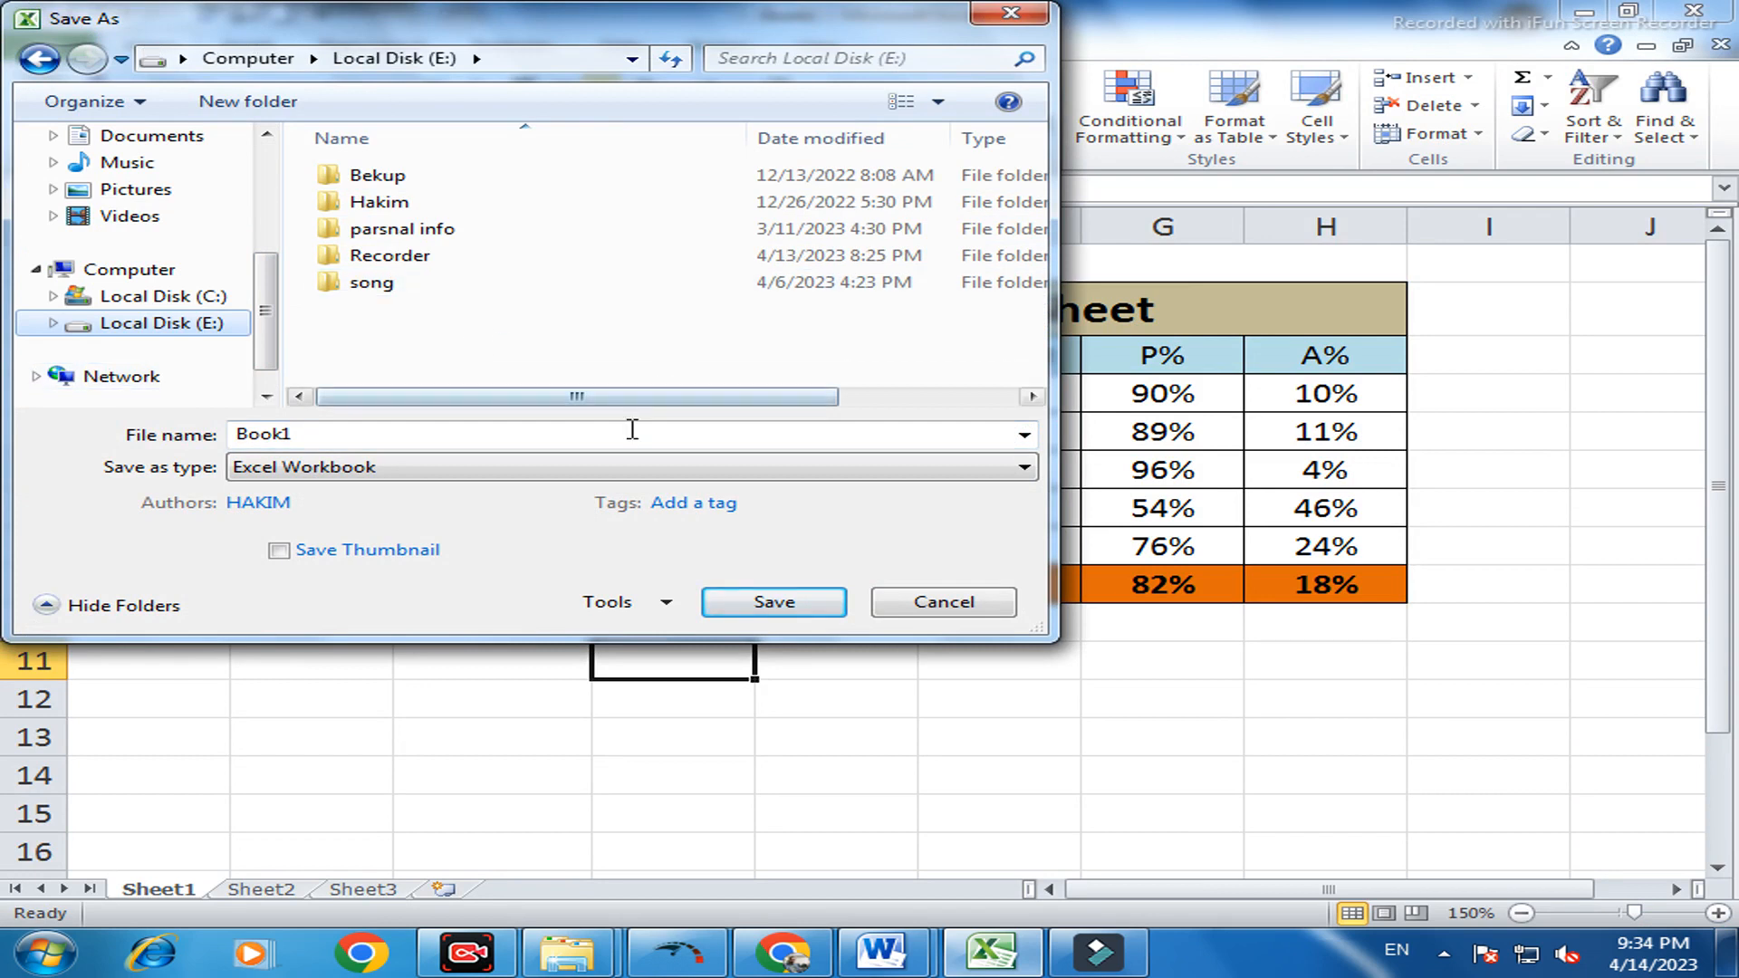
left_click(781, 609)
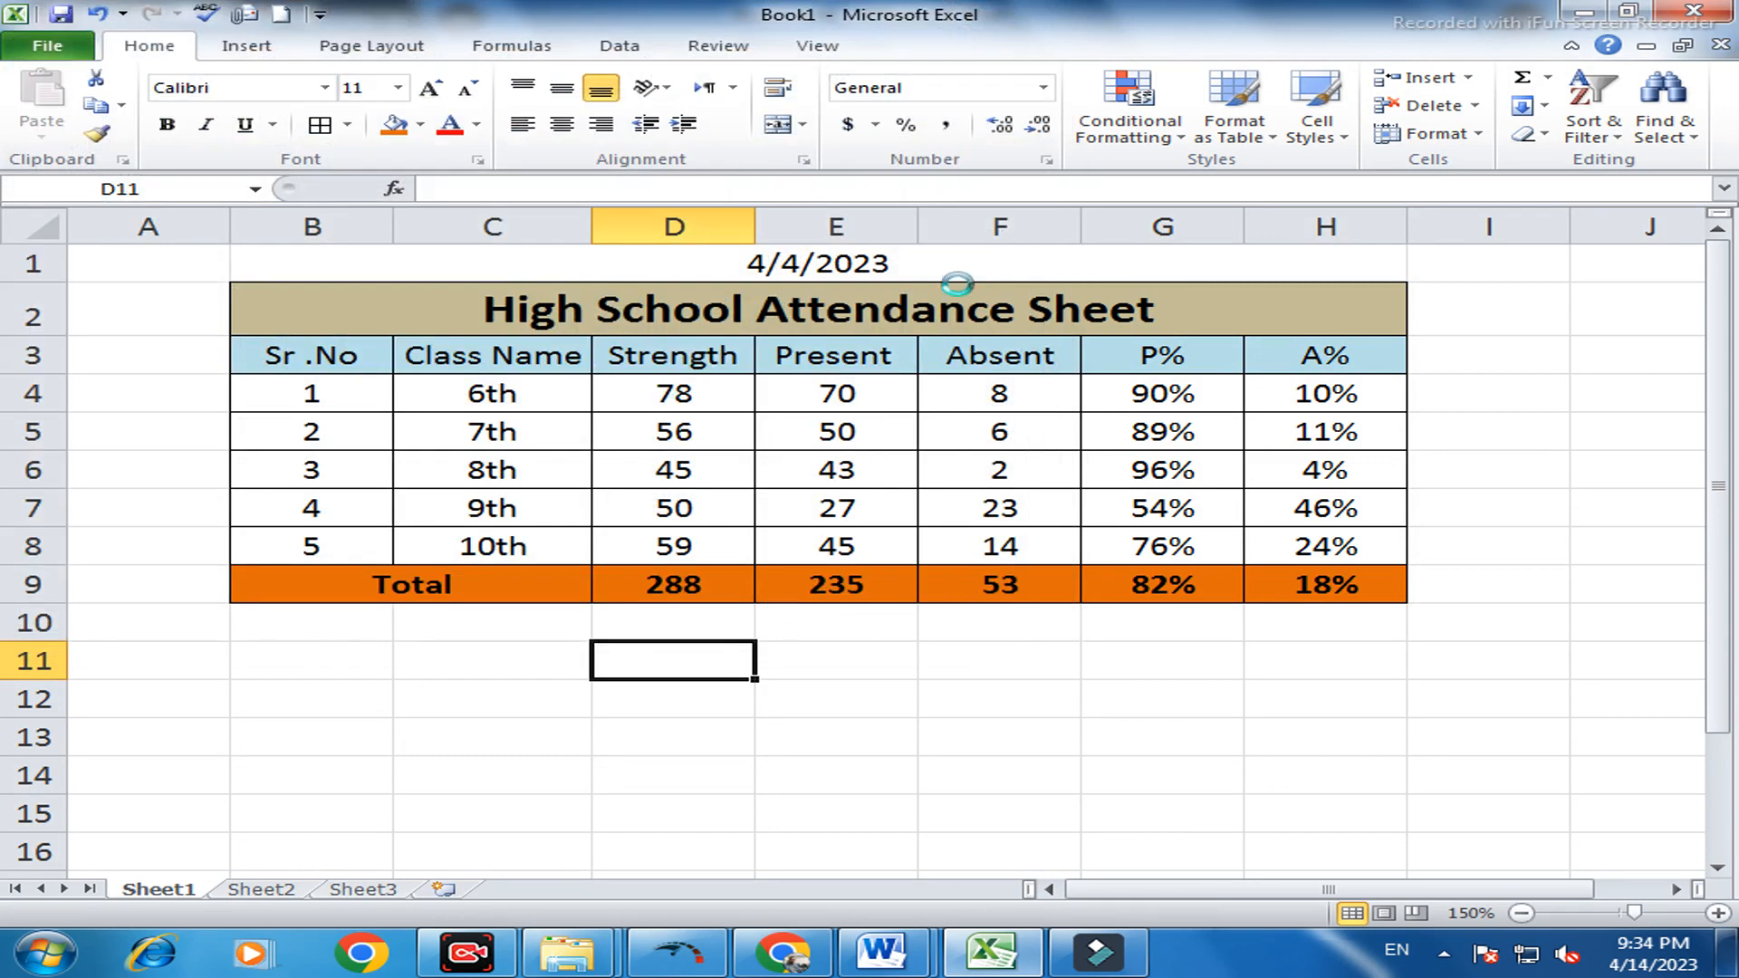
Change the date in the merged cell B1 above the title to 5/4/2023
double_click(762, 265)
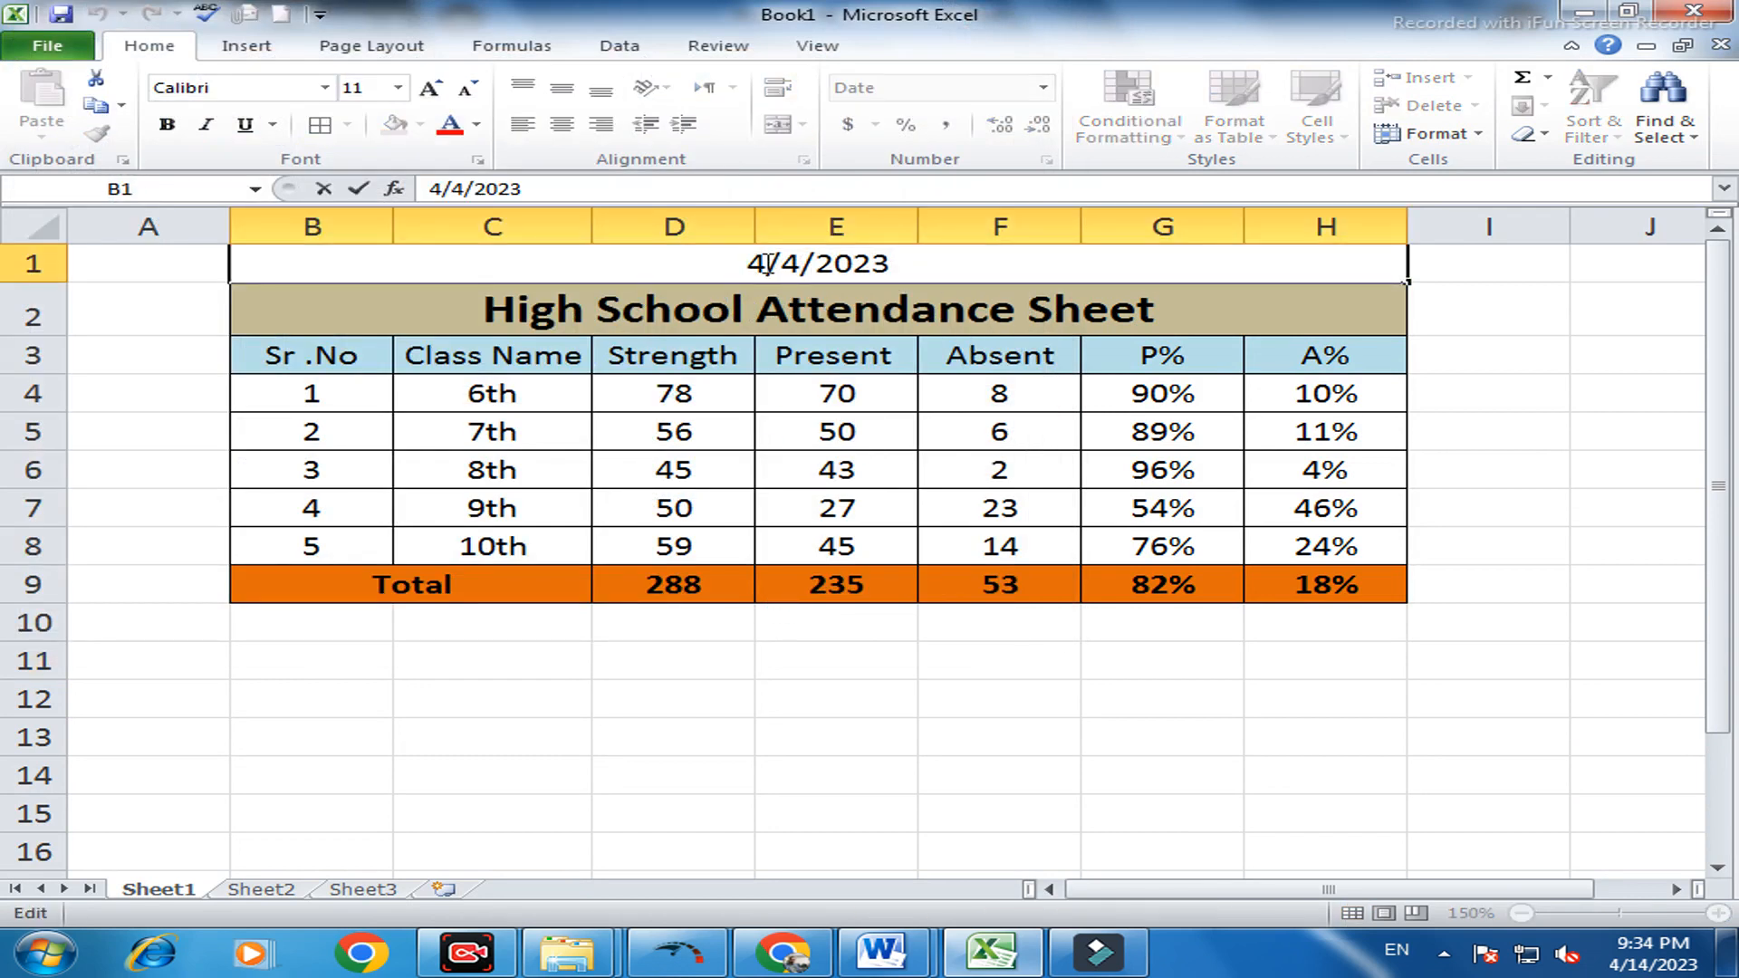
key("BackSpace")
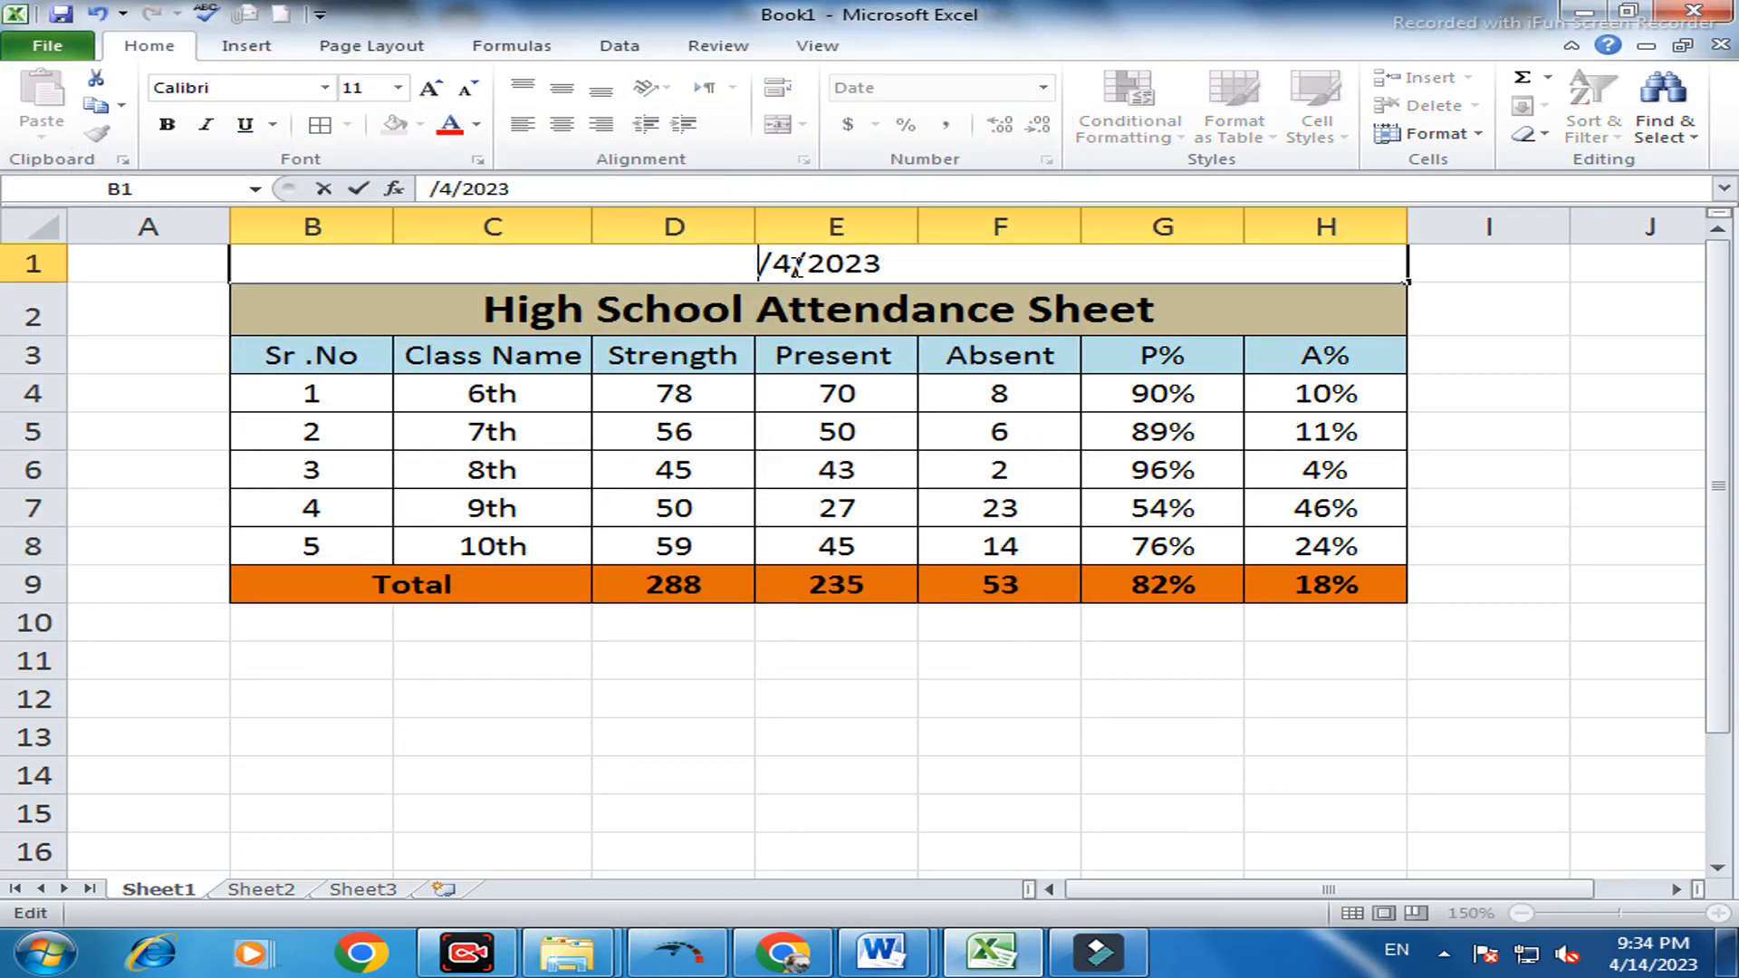
type("5")
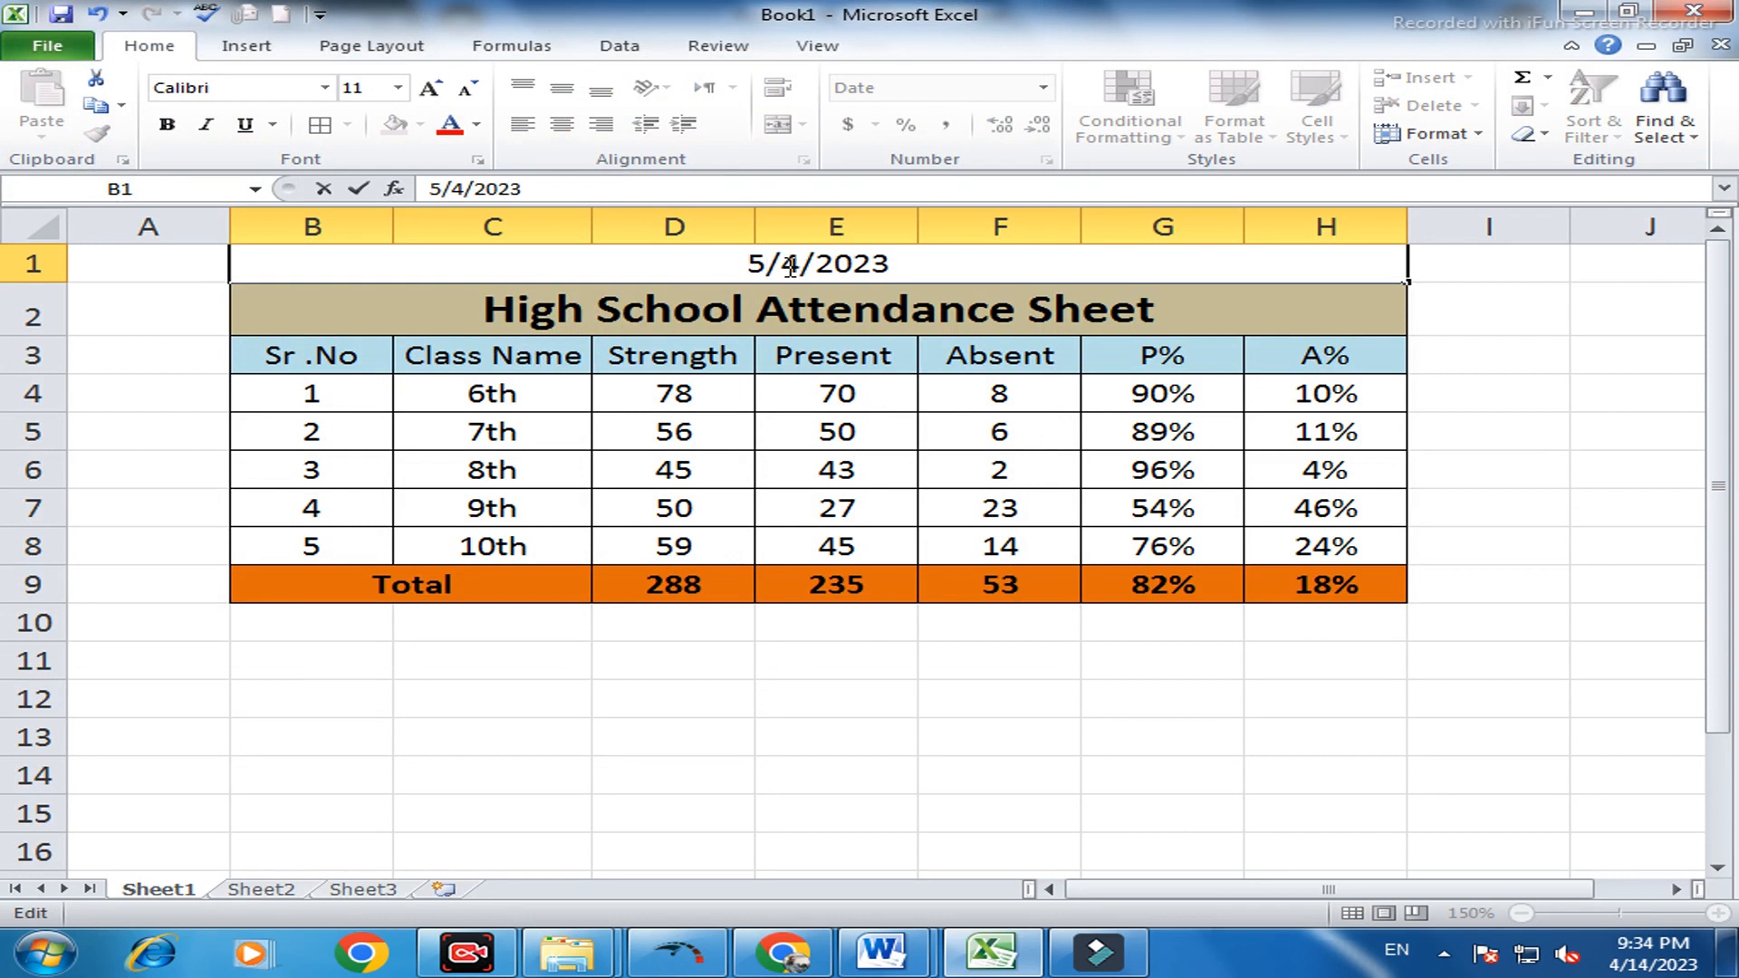
left_click(852, 380)
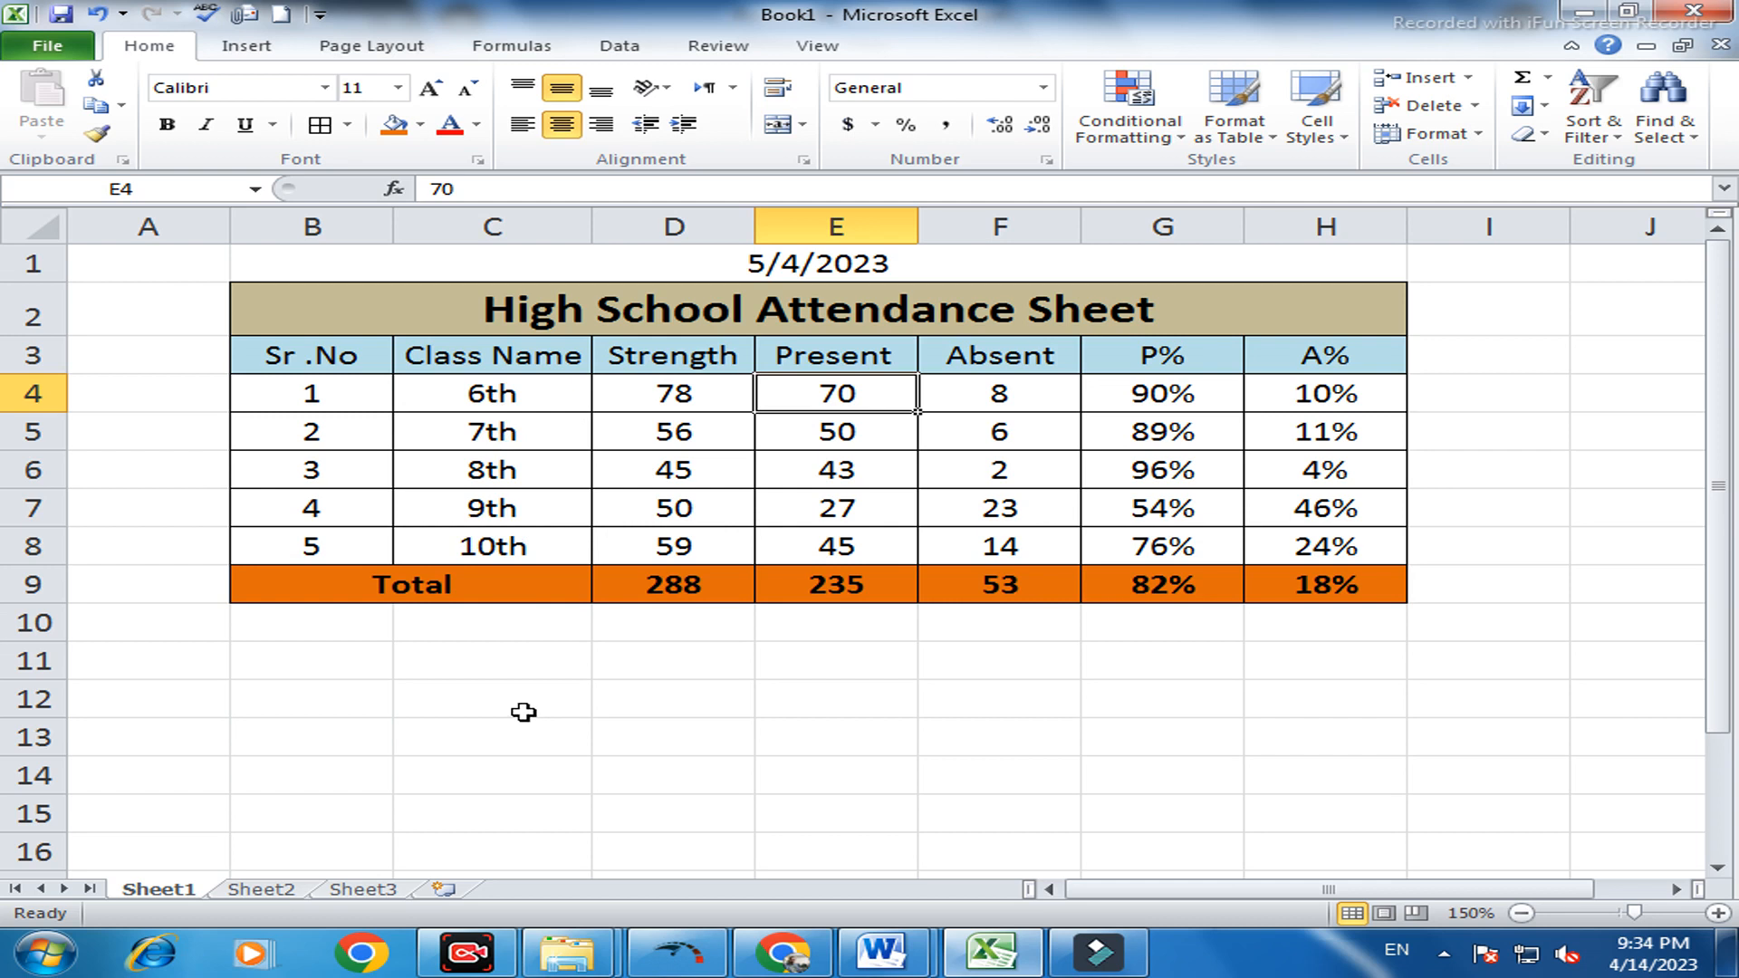
Set the Strength value for class 9th in D7 to 55
double_click(720, 510)
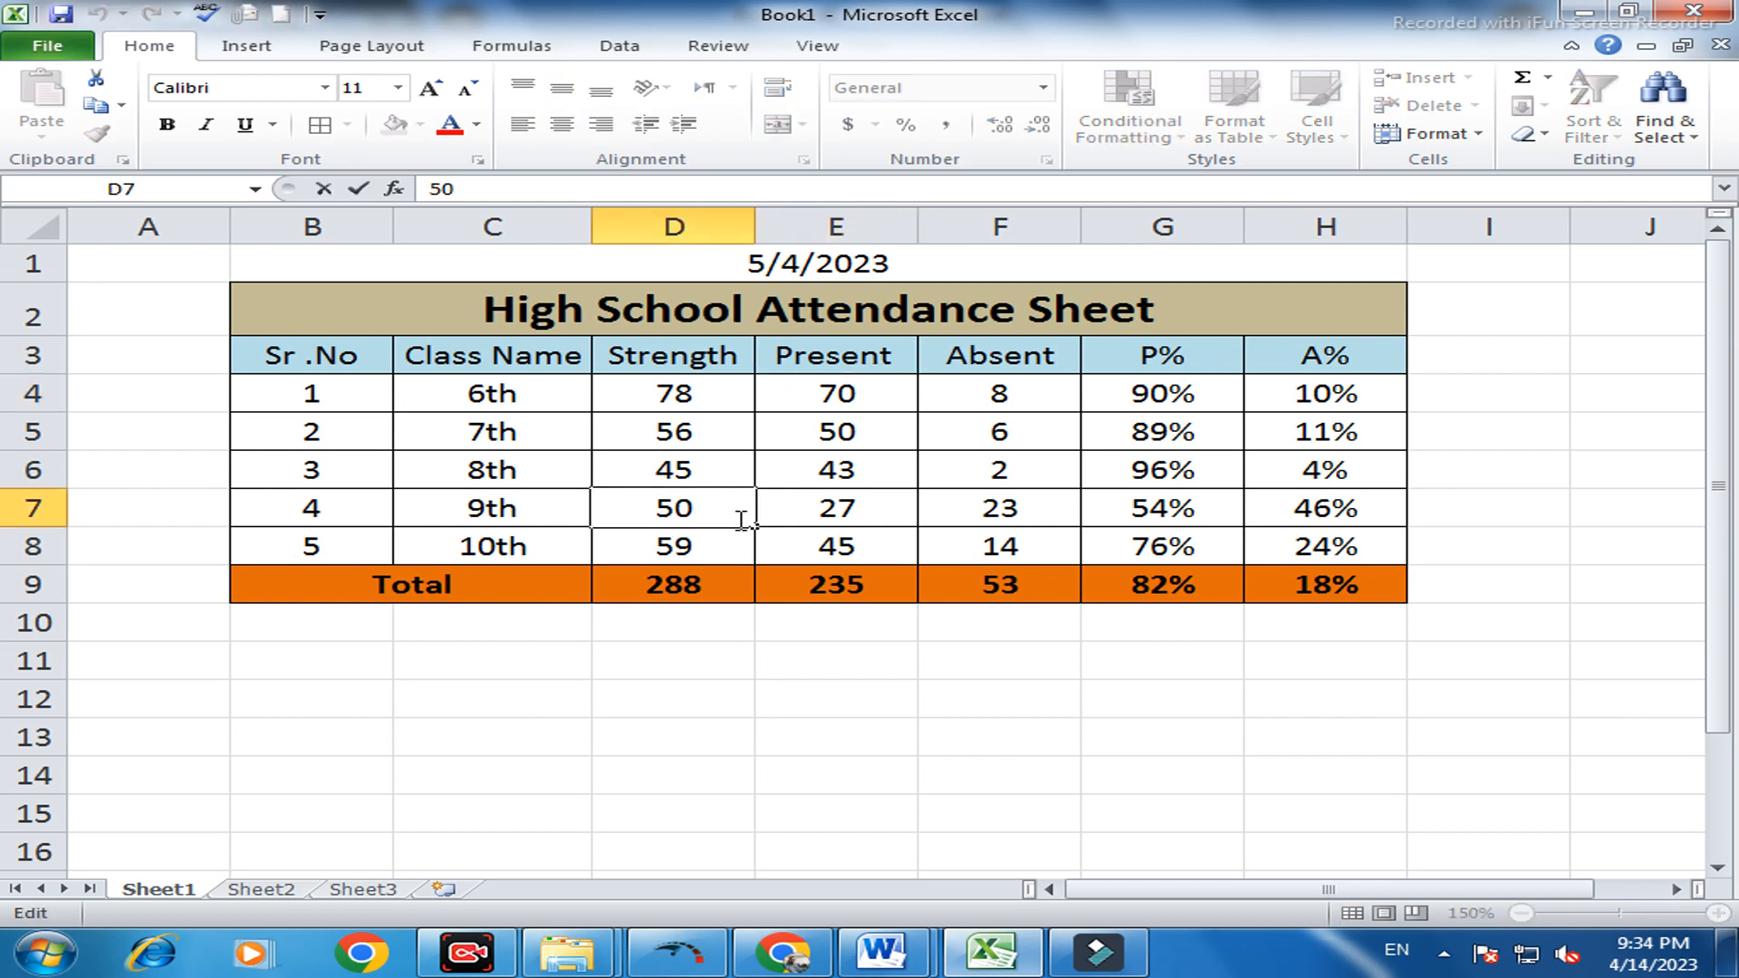
key("BackSpace")
type("5")
left_click(769, 660)
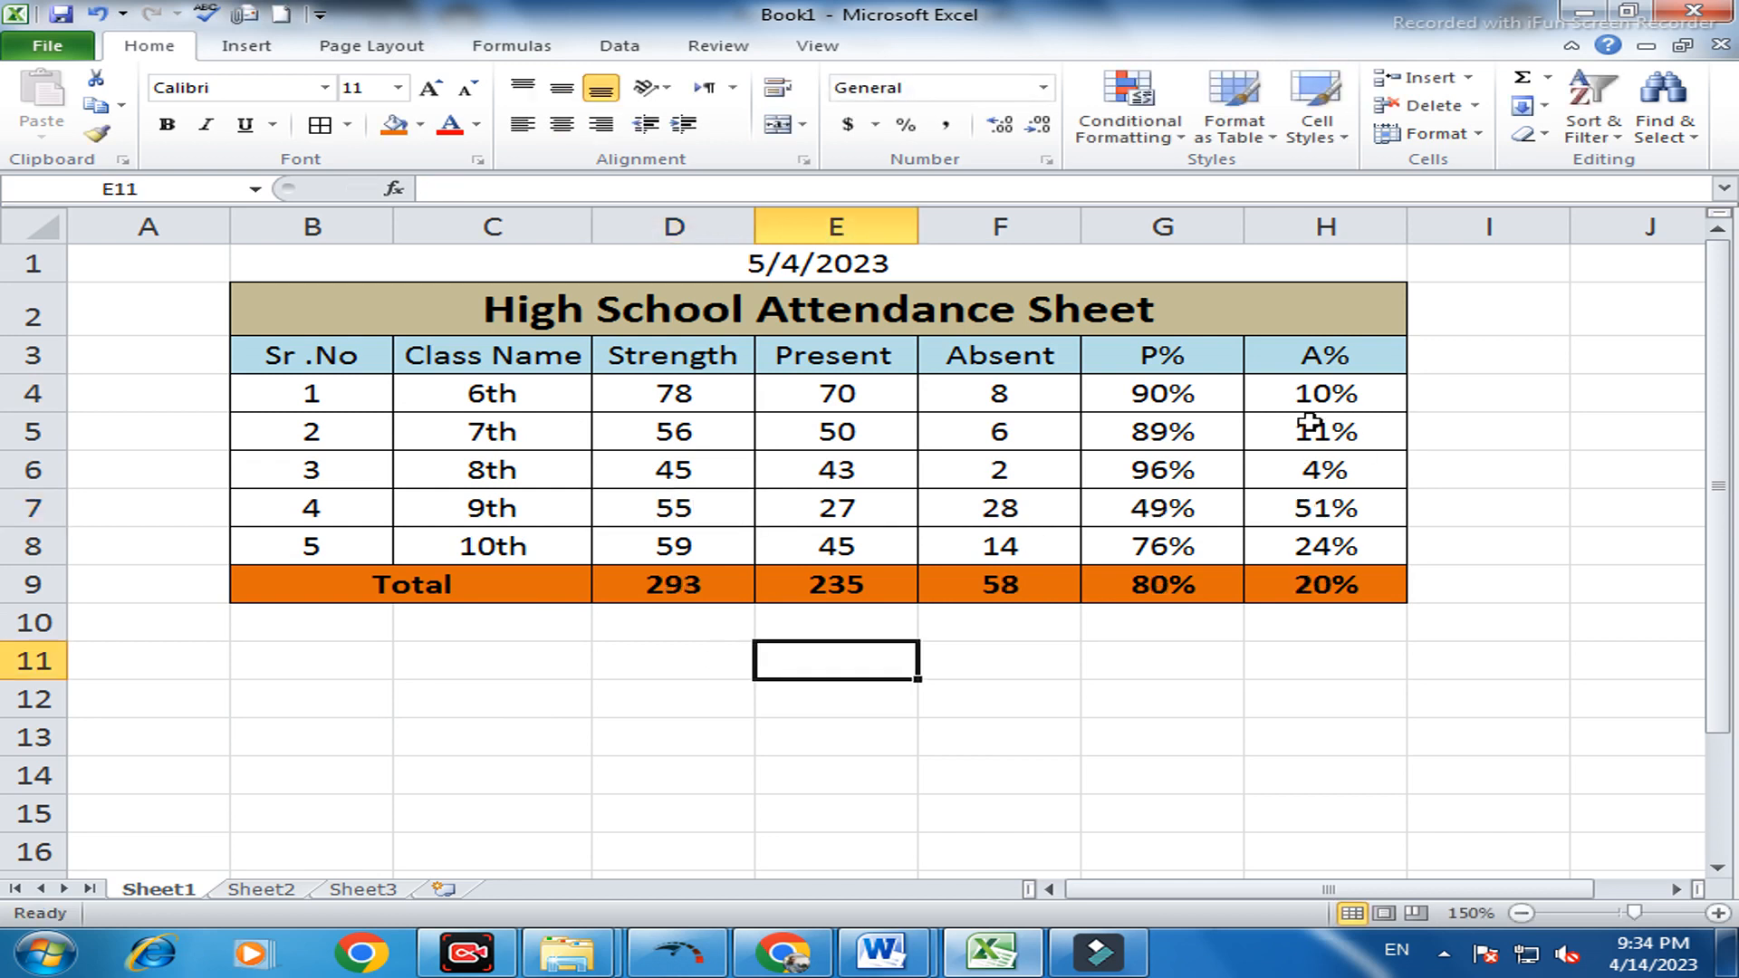